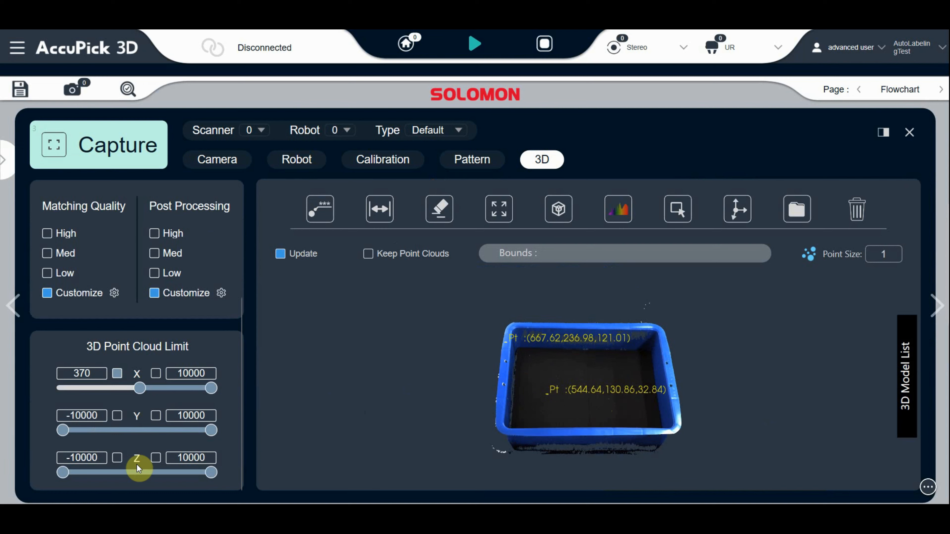
Step: Enable both Z limits of the 3D point cloud and set them to 0 and 200
{"action": "left_click", "coordinate": [117, 459]}
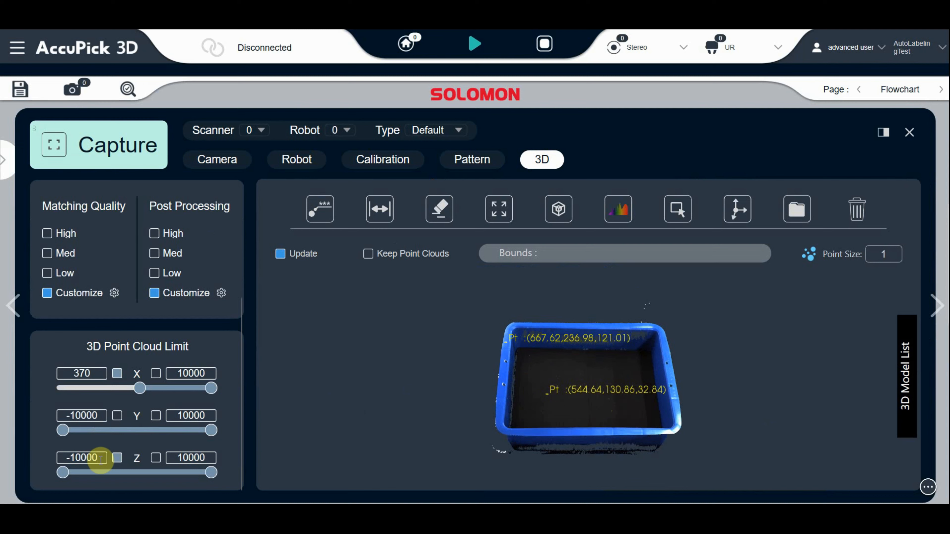
{"action": "left_click_drag", "start_coordinate": [563, 435], "coordinate": [578, 465]}
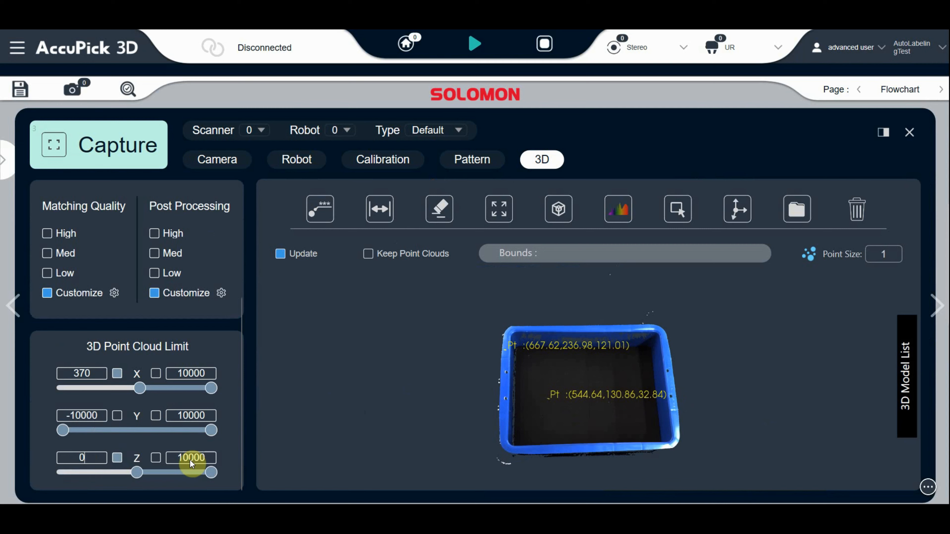
{"action": "left_click", "coordinate": [156, 458]}
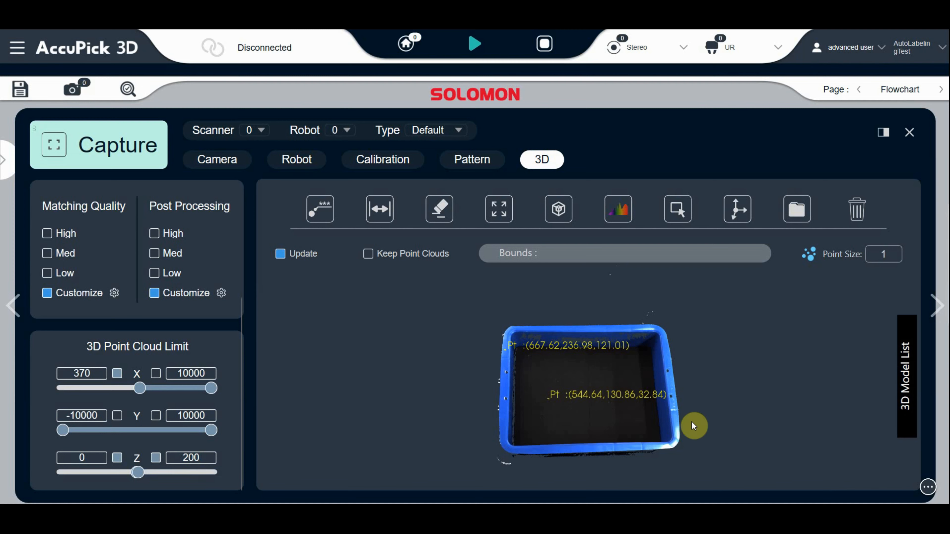
Step: Pick the stray point floating above the bin's far rim to read its coordinates
{"action": "left_click_drag", "start_coordinate": [694, 425], "coordinate": [598, 394]}
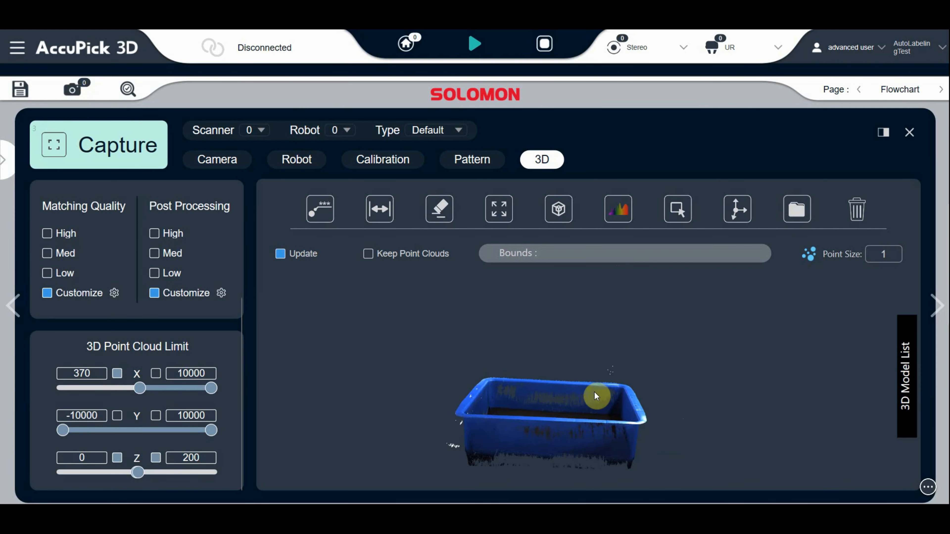
{"action": "scroll", "coordinate": [656, 389], "scroll_direction": "up", "scroll_amount": 5}
{"action": "left_click", "coordinate": [657, 368]}
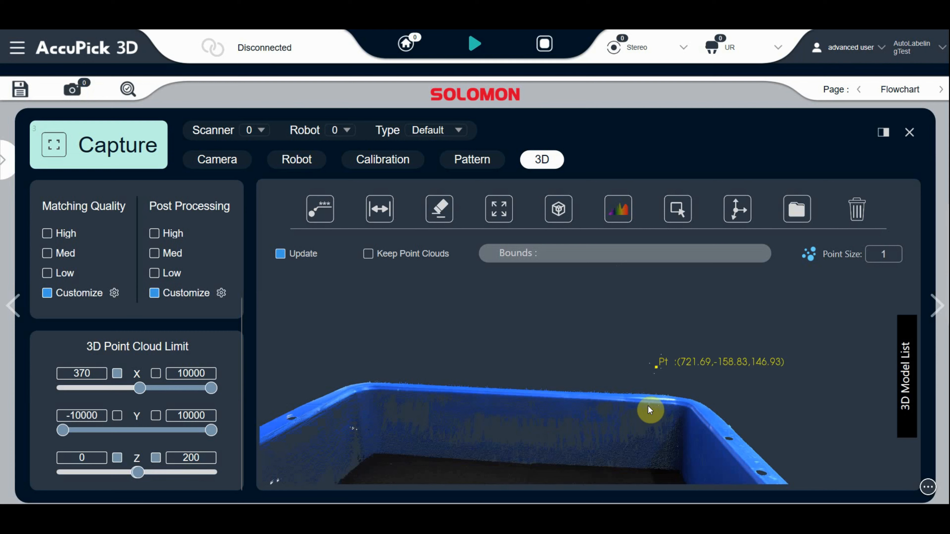
Step: Lower the point cloud's upper Z limit to 140 and save the project
{"action": "left_click", "coordinate": [600, 396]}
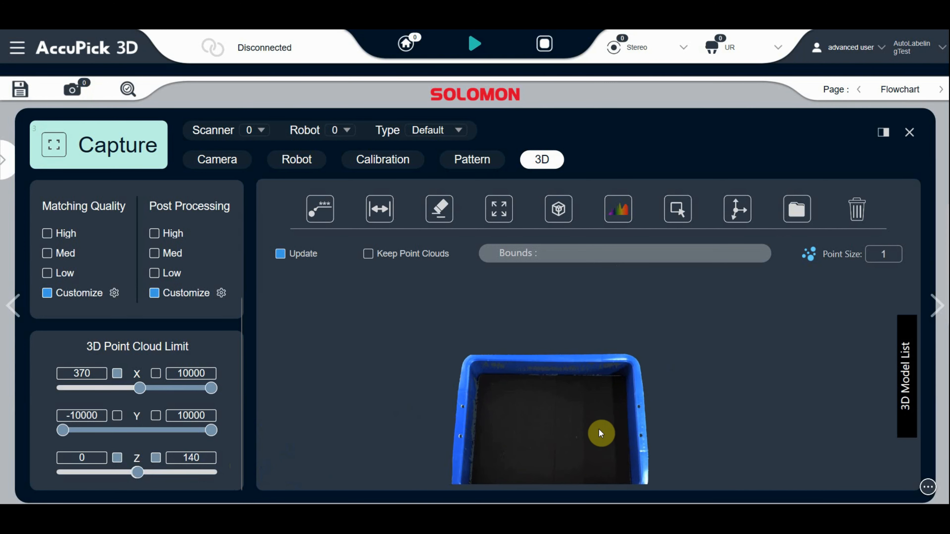
{"action": "scroll", "coordinate": [586, 435], "scroll_direction": "up", "scroll_amount": 4}
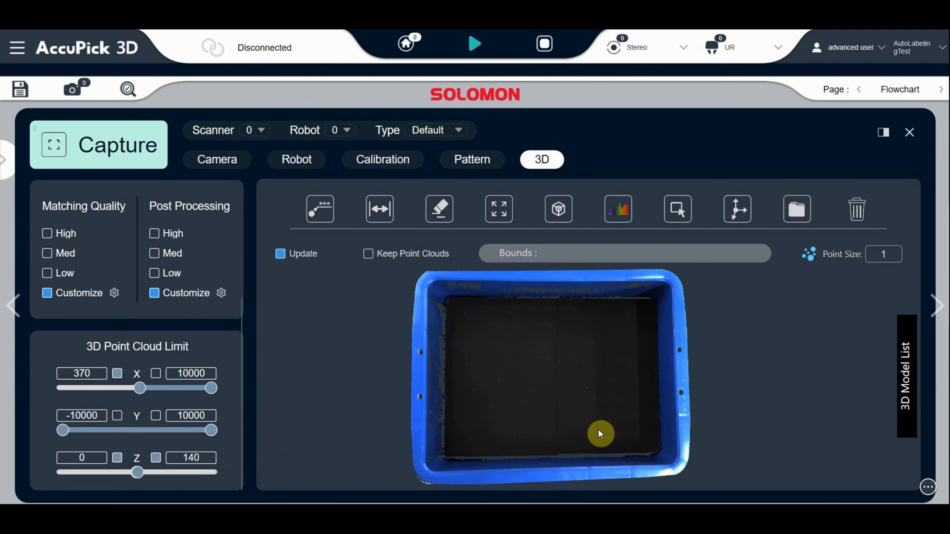
{"action": "left_click_drag", "start_coordinate": [586, 433], "coordinate": [598, 433]}
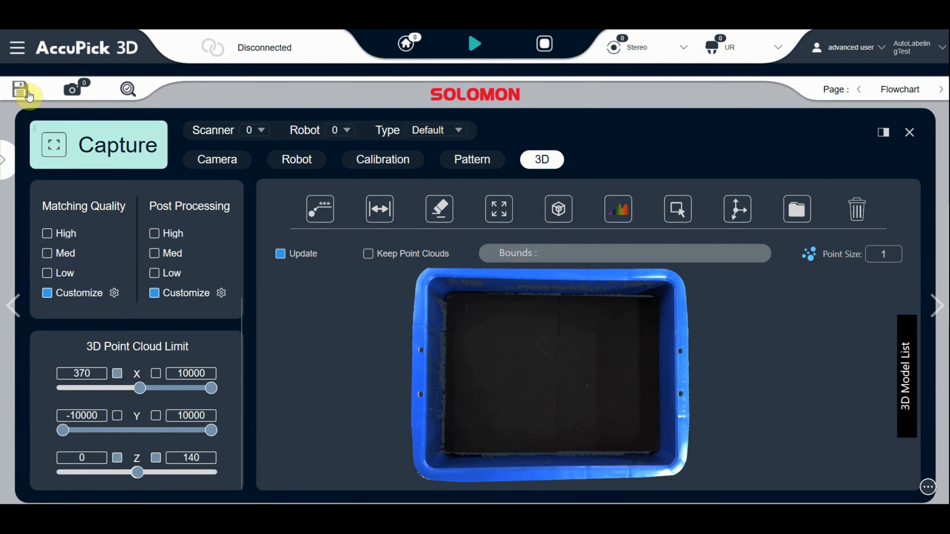
{"action": "left_click", "coordinate": [26, 93]}
Step: Review the customized detail parameters for Matching Quality and Post Processing, accepting both as they are
{"action": "left_click", "coordinate": [115, 293]}
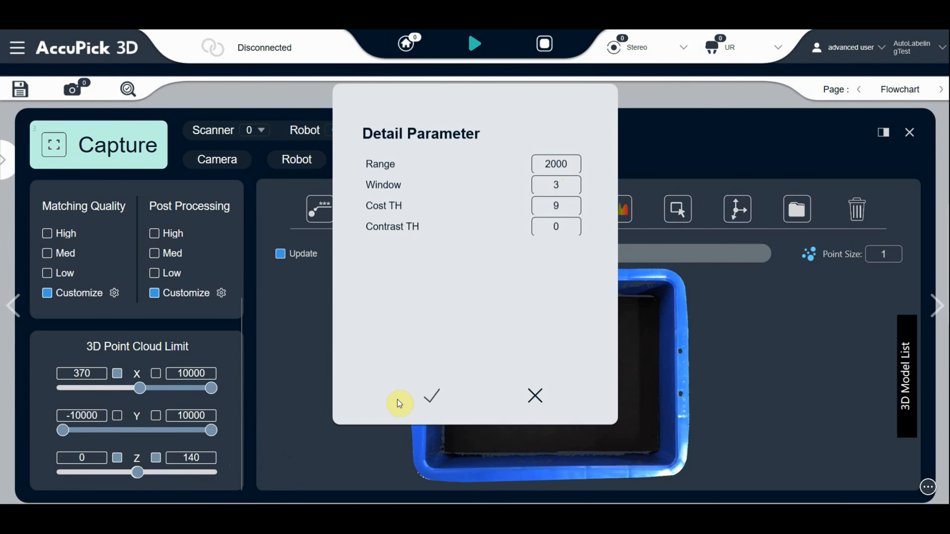
{"action": "left_click", "coordinate": [432, 395]}
{"action": "left_click", "coordinate": [221, 293]}
{"action": "left_click", "coordinate": [431, 395]}
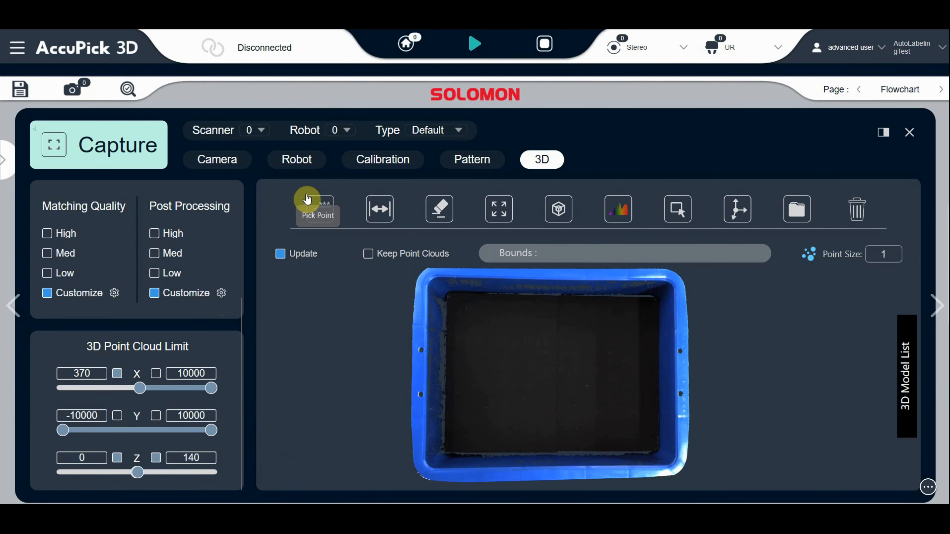
Step: Set the projected pattern's color to Yellow in the scanner's pattern settings
{"action": "left_click", "coordinate": [472, 161]}
{"action": "scroll", "coordinate": [166, 269], "scroll_direction": "up", "scroll_amount": 5}
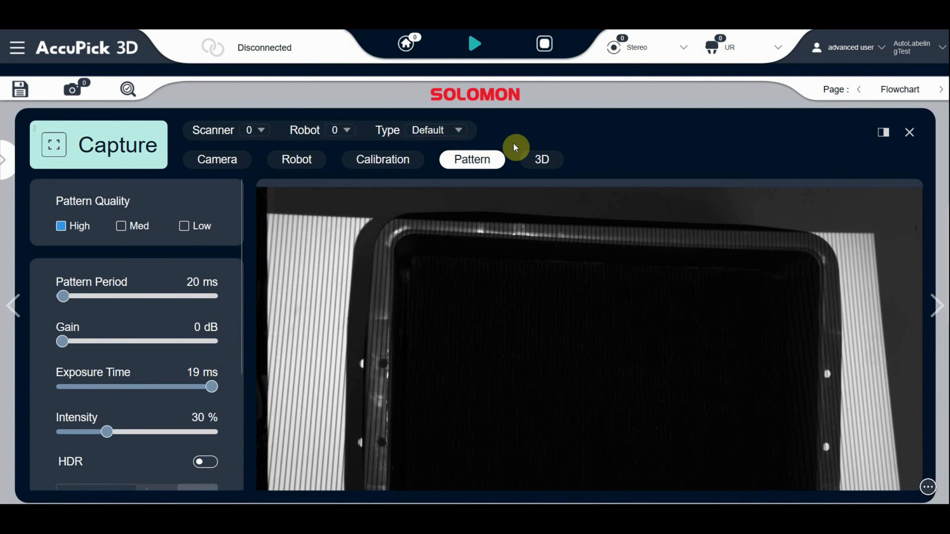
{"action": "scroll", "coordinate": [167, 396], "scroll_direction": "down", "scroll_amount": 5}
{"action": "left_click", "coordinate": [201, 436]}
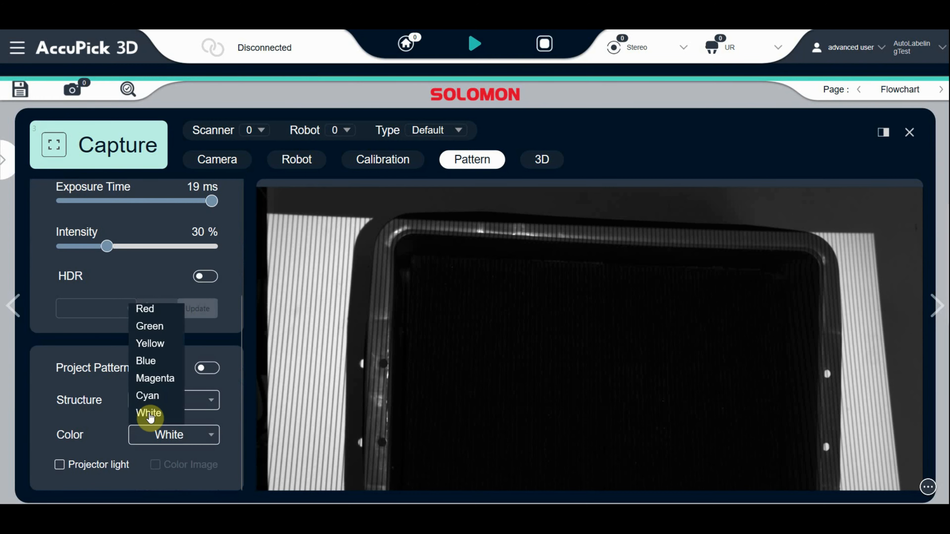
{"action": "left_click", "coordinate": [150, 344]}
Step: Check the capture's 2D image and 3D point cloud views, and close the Capture settings
{"action": "left_click", "coordinate": [540, 161]}
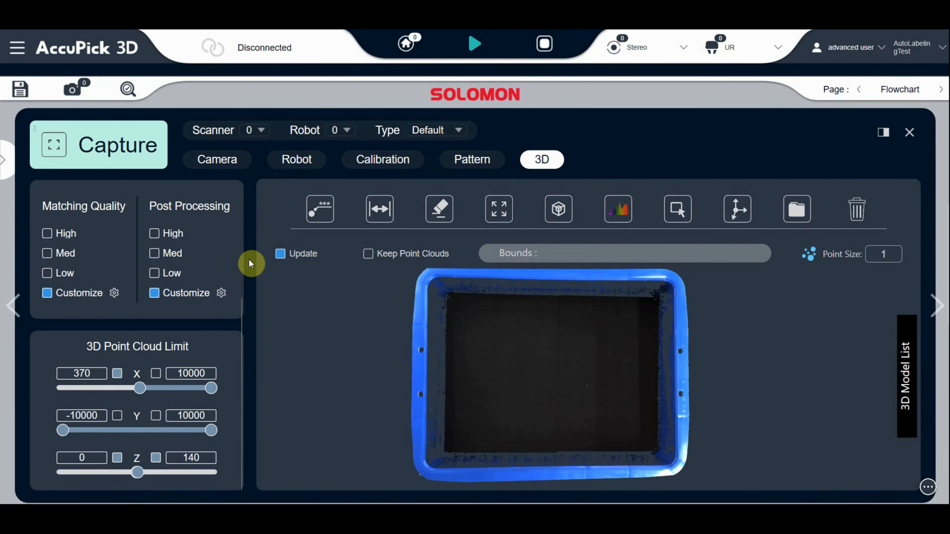
{"action": "scroll", "coordinate": [232, 281], "scroll_direction": "up", "scroll_amount": 5}
{"action": "left_click", "coordinate": [70, 198]}
{"action": "left_click", "coordinate": [220, 209]}
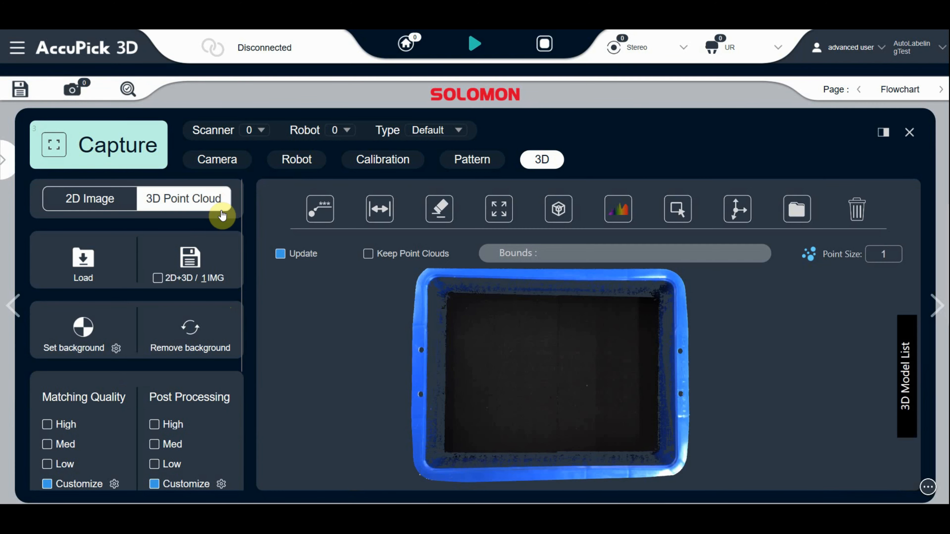
{"action": "left_click", "coordinate": [910, 139]}
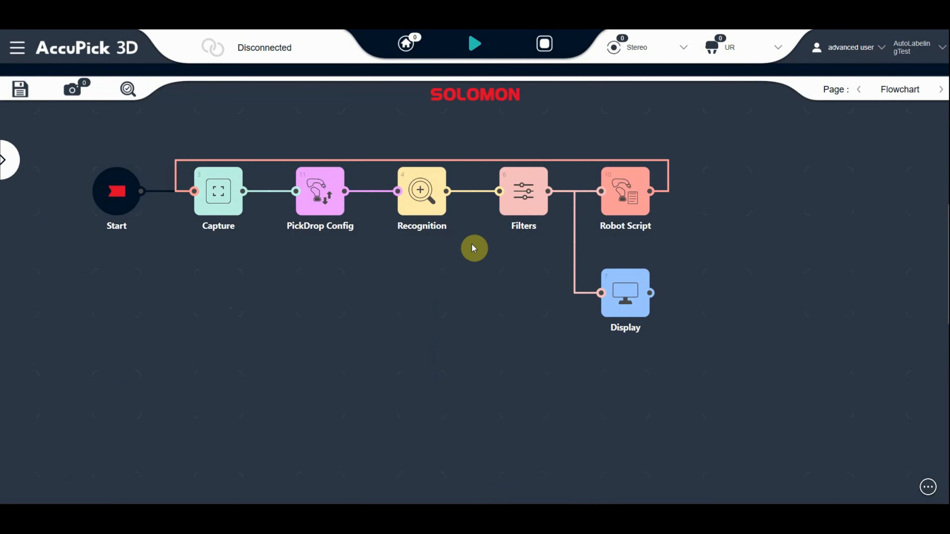
Step: In the Recognition block's input settings, draw a region of interest around the whole bin and enable DeepLearning ROI
{"action": "left_click", "coordinate": [432, 202]}
{"action": "left_click", "coordinate": [541, 315]}
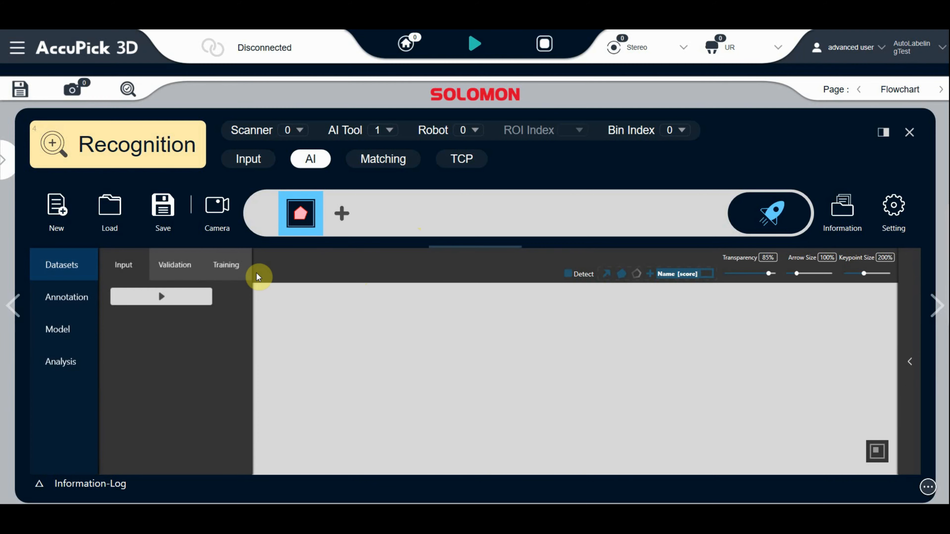
{"action": "left_click", "coordinate": [248, 159]}
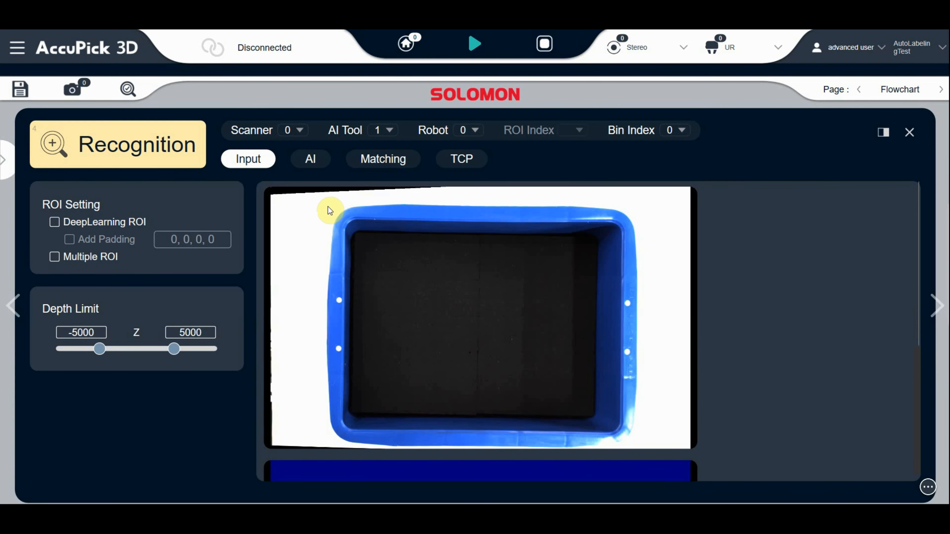
{"action": "left_click_drag", "start_coordinate": [325, 205], "coordinate": [640, 449]}
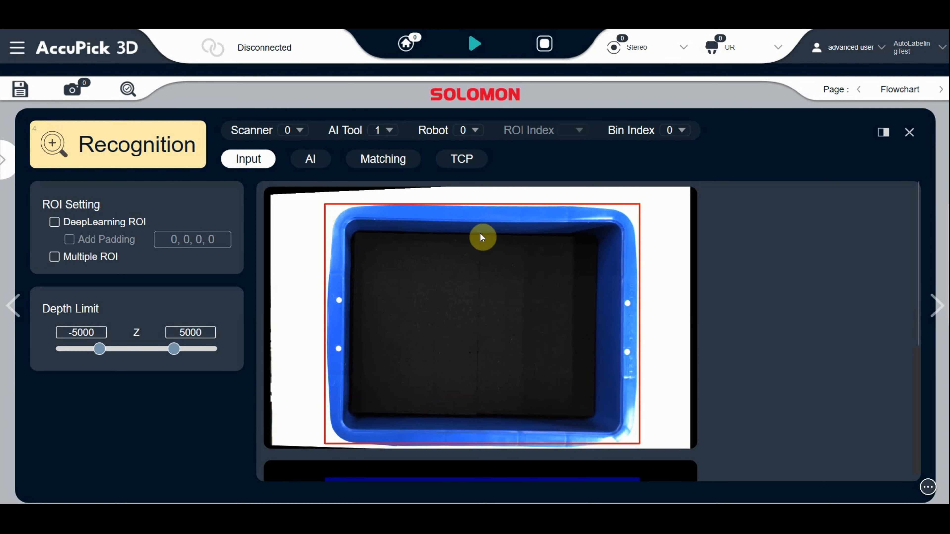
{"action": "left_click_drag", "start_coordinate": [329, 211], "coordinate": [640, 448]}
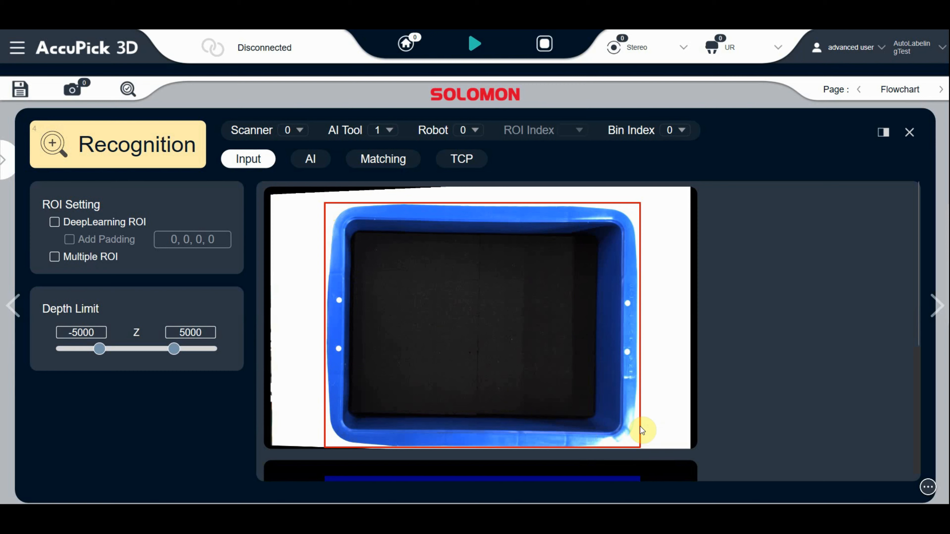
{"action": "left_click", "coordinate": [53, 224]}
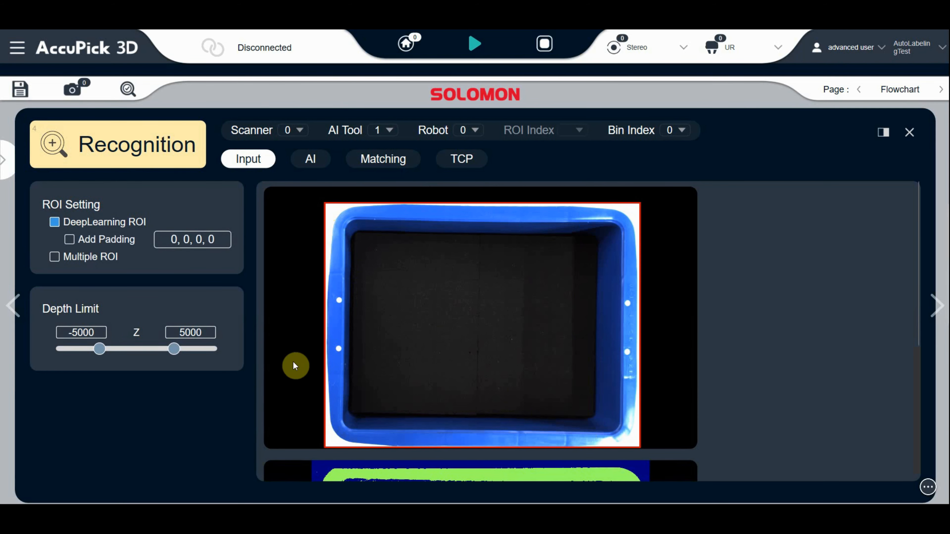
Step: Set the Z depth limit of the recognition input to 0 and 150
{"action": "scroll", "coordinate": [681, 296], "scroll_direction": "down", "scroll_amount": 5}
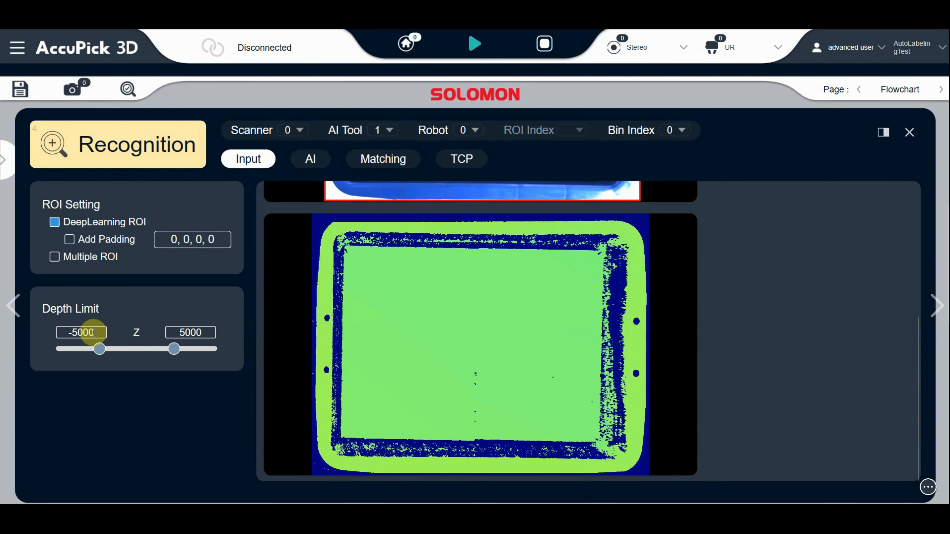
{"action": "key", "text": "Return"}
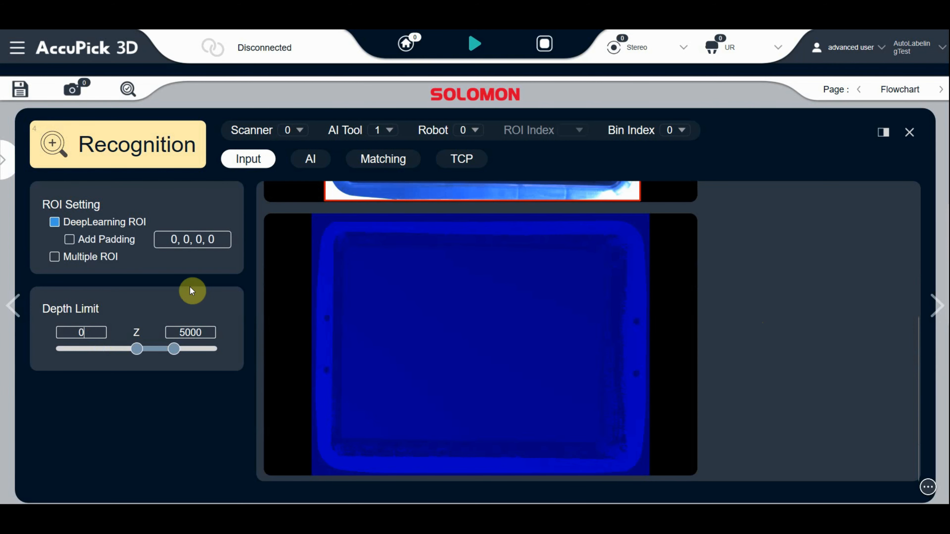
{"action": "left_click", "coordinate": [210, 334]}
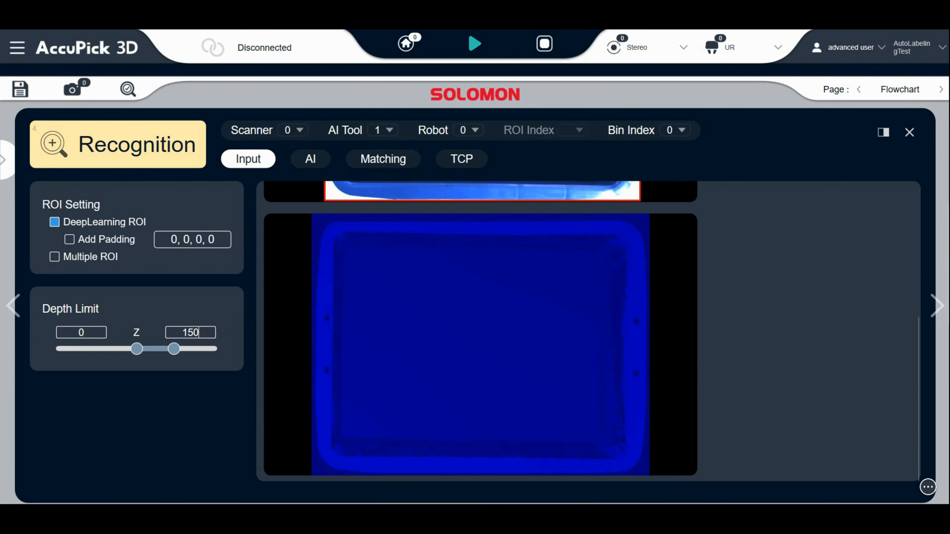
{"action": "key", "text": "Return"}
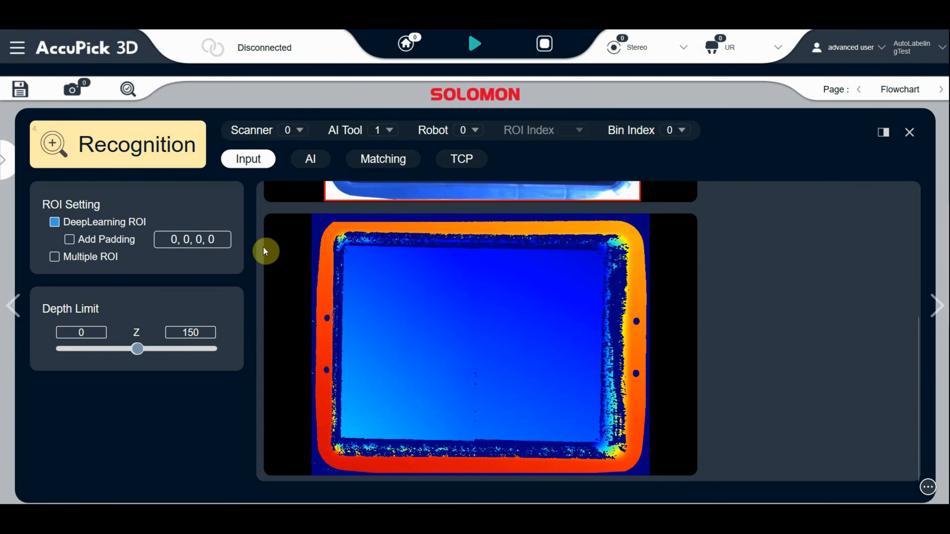
{"action": "scroll", "coordinate": [261, 262], "scroll_direction": "up", "scroll_amount": 5}
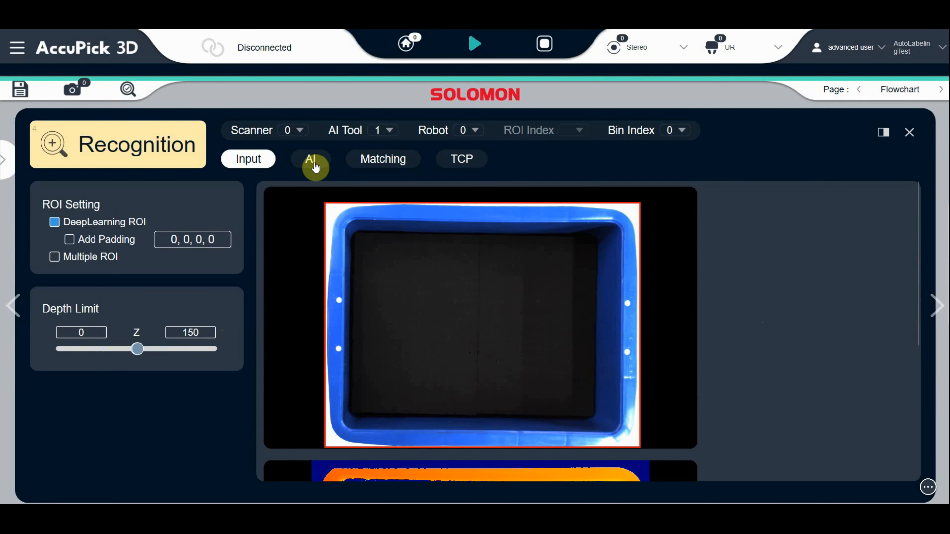
Step: Capture the empty bin image into the AI tool's Input dataset and save the AI project
{"action": "left_click", "coordinate": [310, 160]}
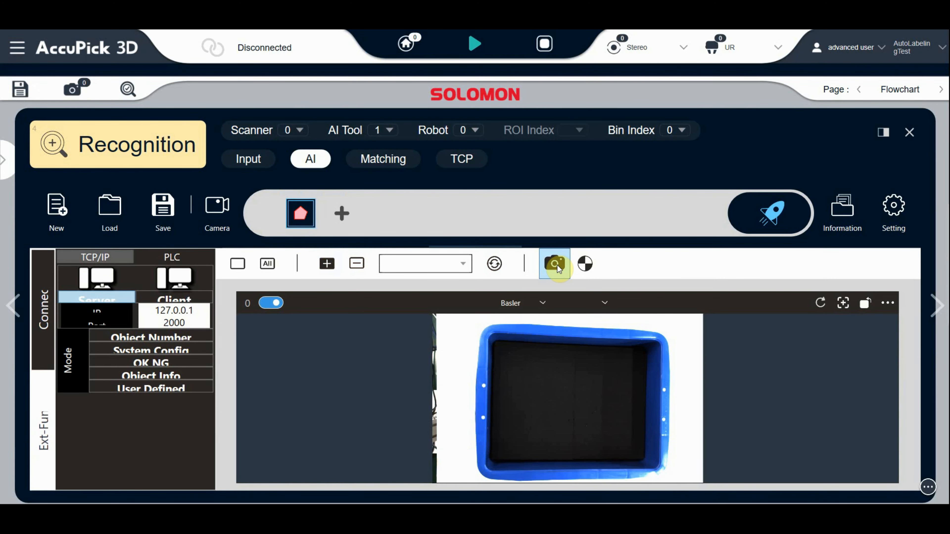
{"action": "left_click", "coordinate": [555, 264]}
{"action": "left_click", "coordinate": [125, 266]}
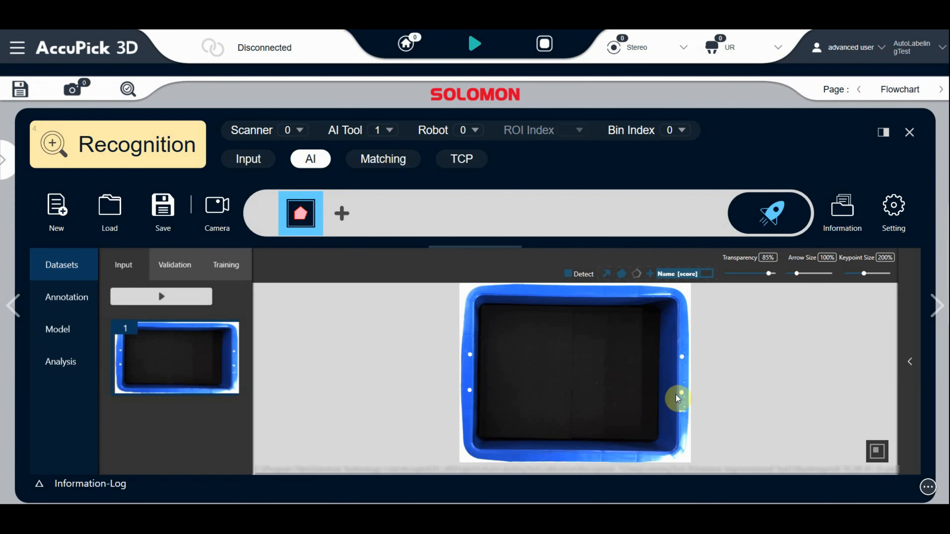
{"action": "left_click", "coordinate": [468, 419]}
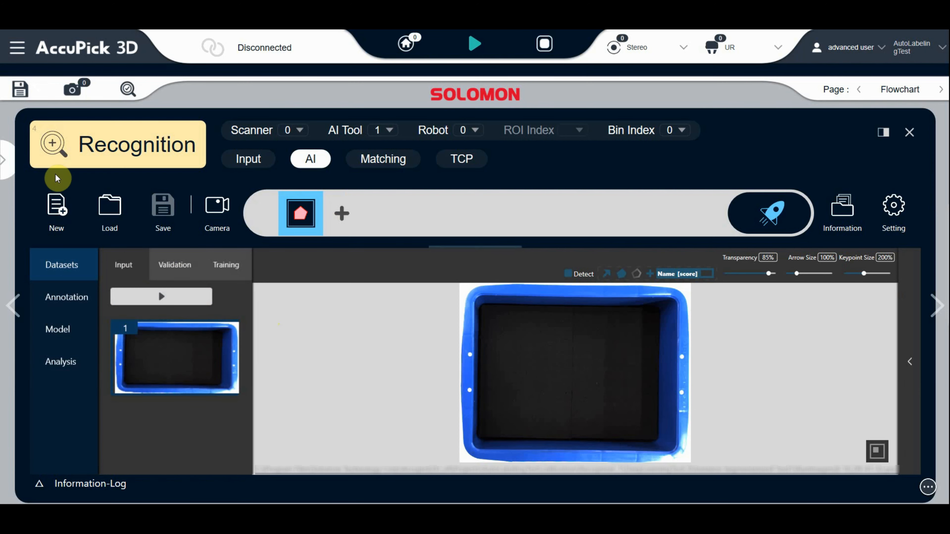
Step: Add the captured bin image to the Training-List and display it in the Training dataset
{"action": "right_click", "coordinate": [206, 359]}
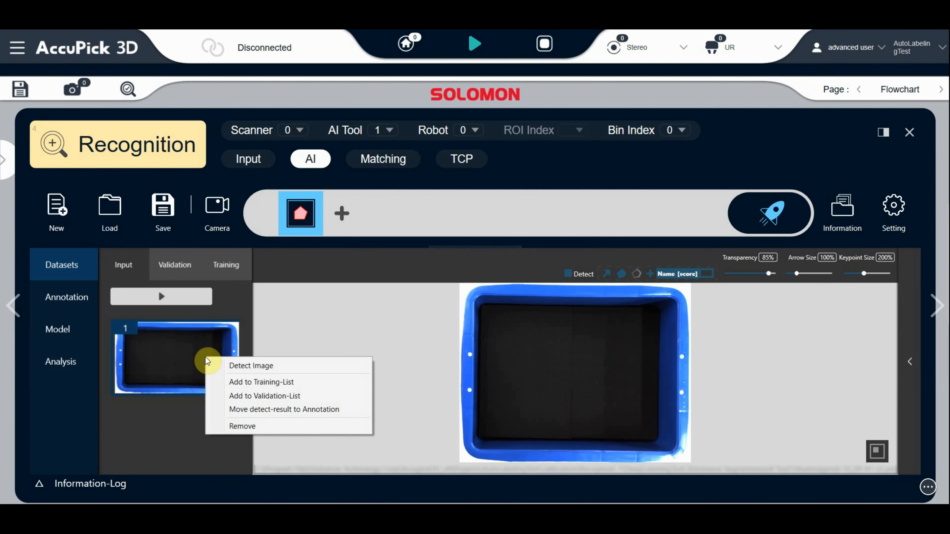
{"action": "left_click", "coordinate": [289, 388]}
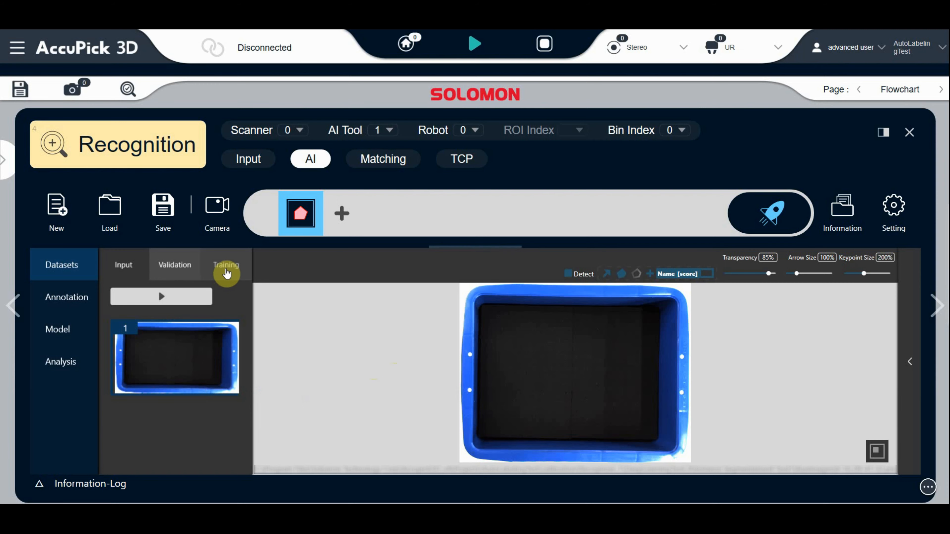
{"action": "left_click", "coordinate": [227, 268]}
{"action": "left_click", "coordinate": [195, 352]}
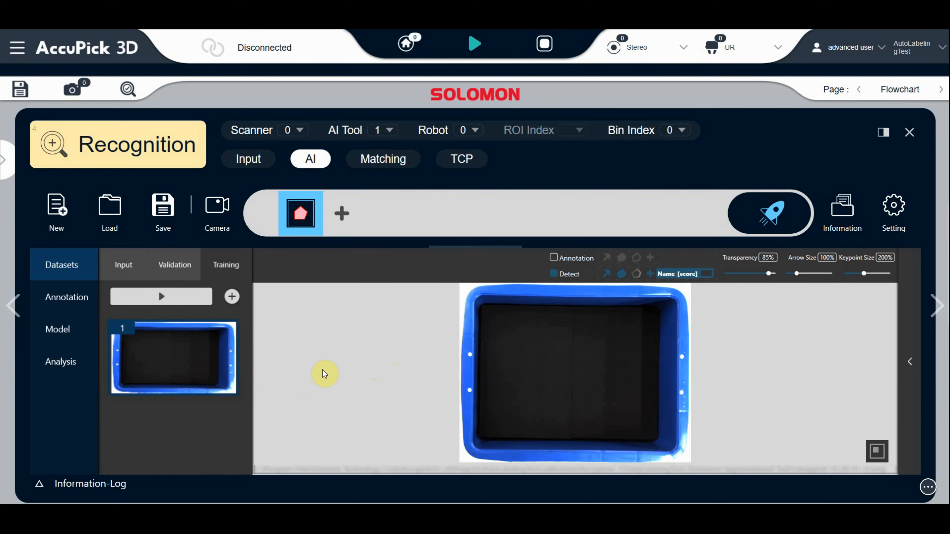
Step: Open the segmentation tool's folder in File Explorer and create a folder named AutoLabelingToolResults in its parent, DeepLearningTool_0
{"action": "right_click", "coordinate": [319, 222]}
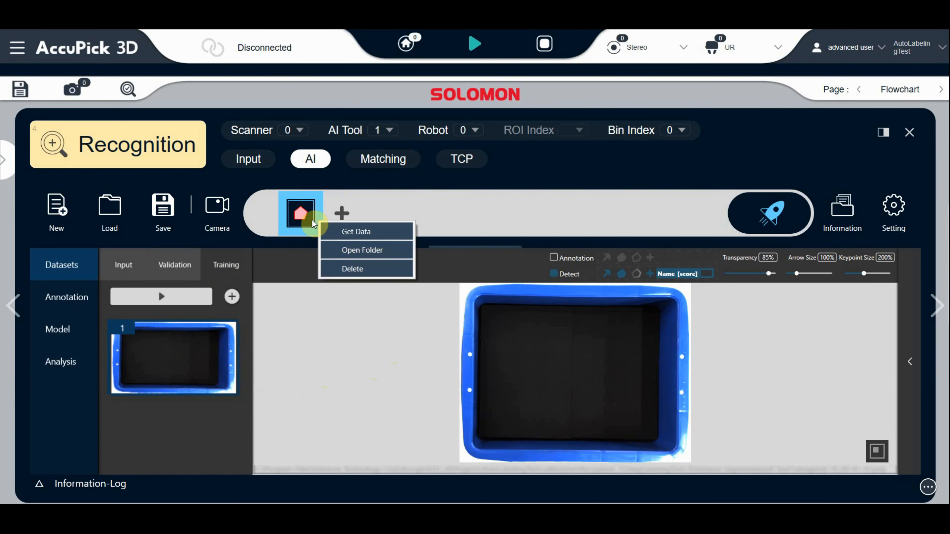
{"action": "left_click", "coordinate": [344, 250]}
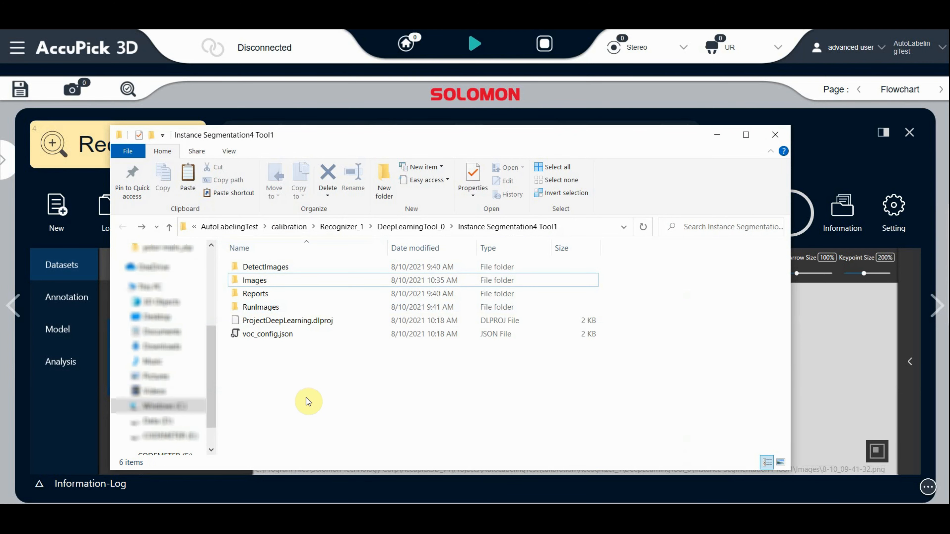
{"action": "left_click", "coordinate": [421, 227]}
{"action": "left_click", "coordinate": [435, 338]}
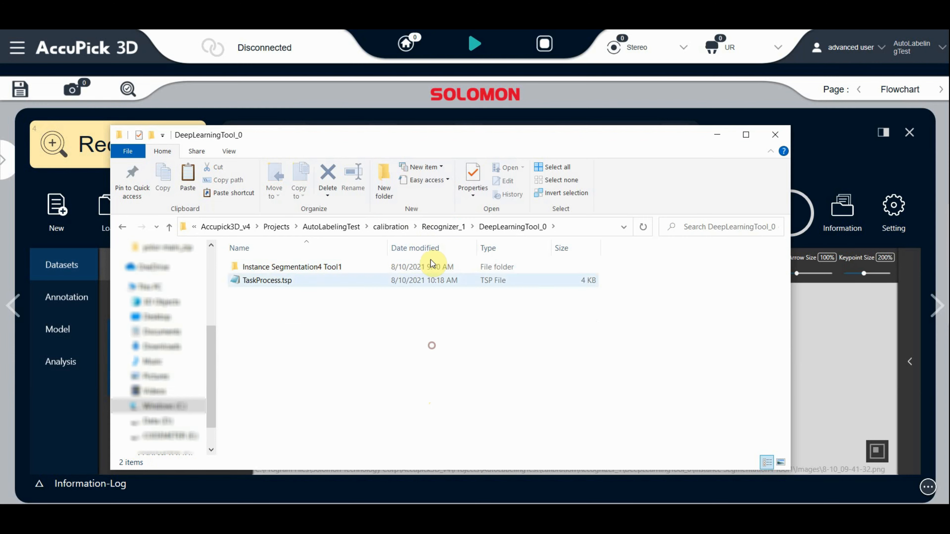
{"action": "left_click", "coordinate": [384, 179]}
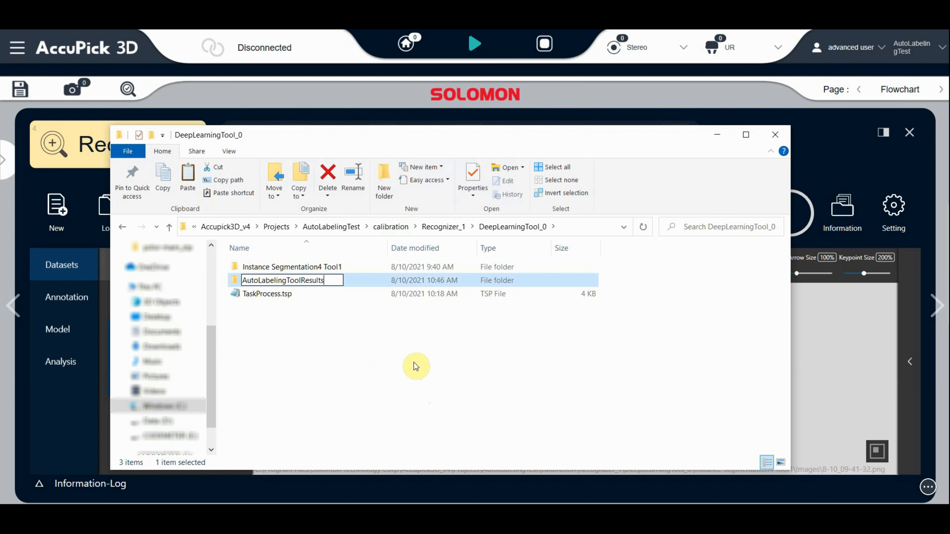
Step: Confirm the new folder's name and open the AutoLabelingToolResults folder
{"action": "left_click", "coordinate": [388, 384]}
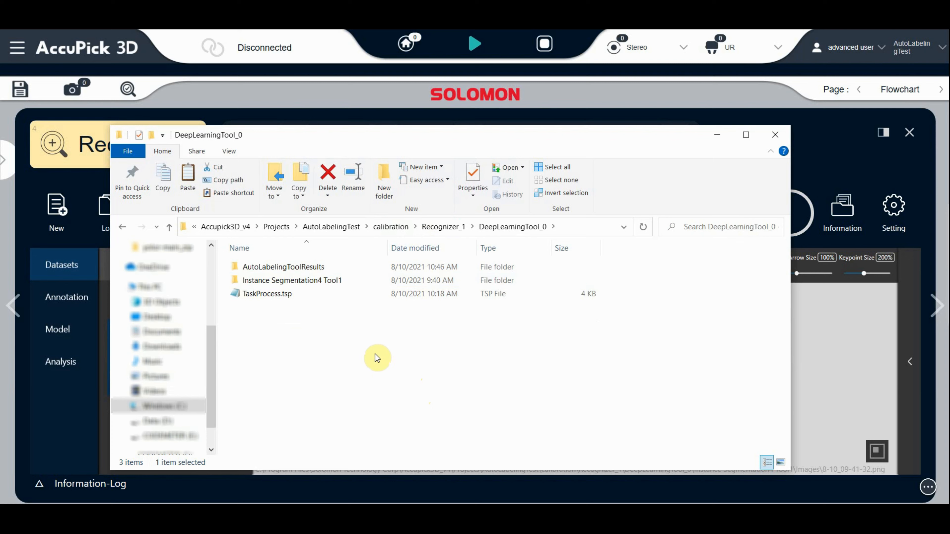
{"action": "left_click", "coordinate": [318, 267]}
{"action": "double_click", "coordinate": [317, 267]}
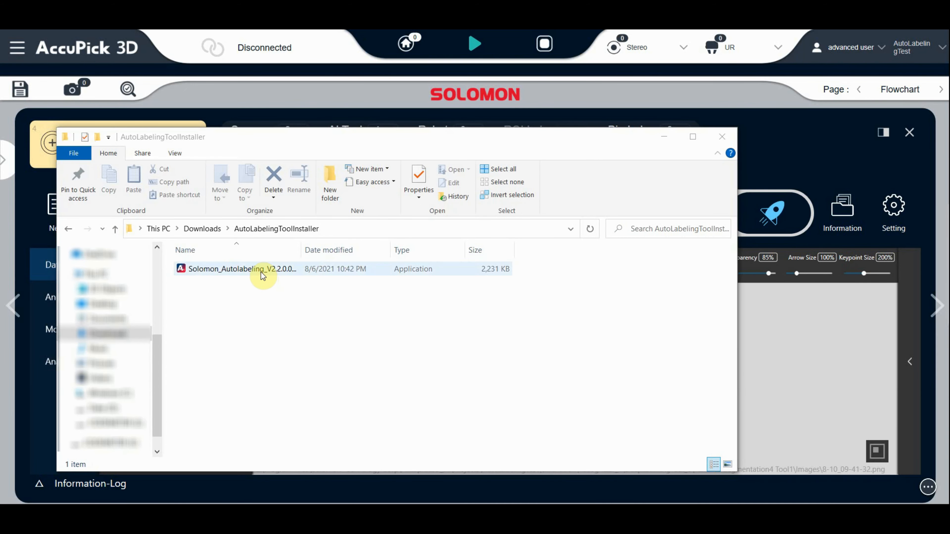
Step: Run the Solomon_Autolabeling 2.2.0.0 installer and set its destination to the copied path of the blender-2.83.16-windows-x64 folder
{"action": "left_click", "coordinate": [260, 269]}
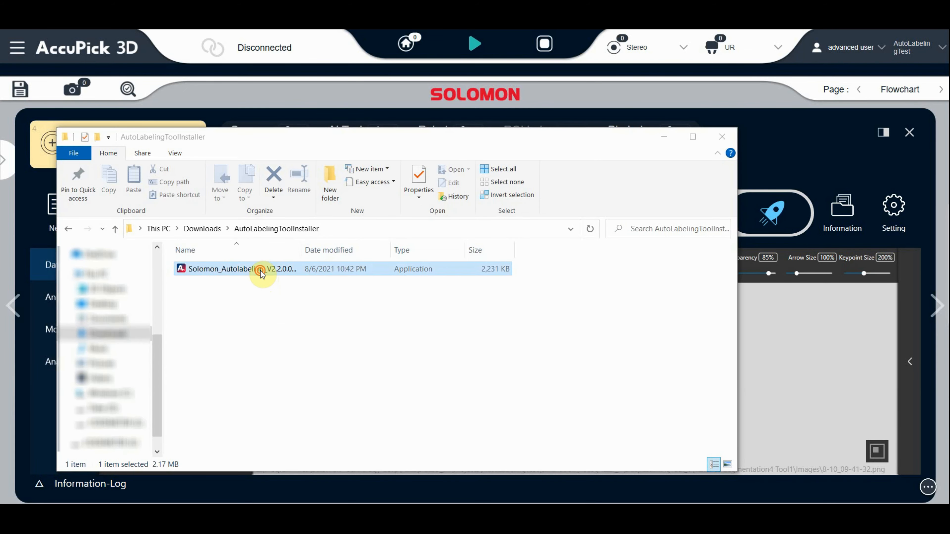
{"action": "double_click", "coordinate": [261, 270]}
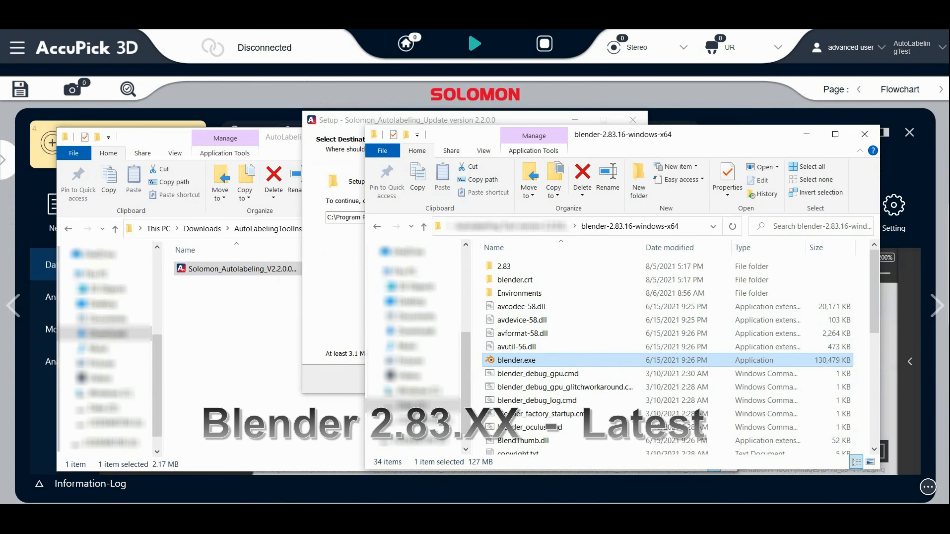
{"action": "right_click", "coordinate": [637, 224]}
{"action": "left_click", "coordinate": [669, 247]}
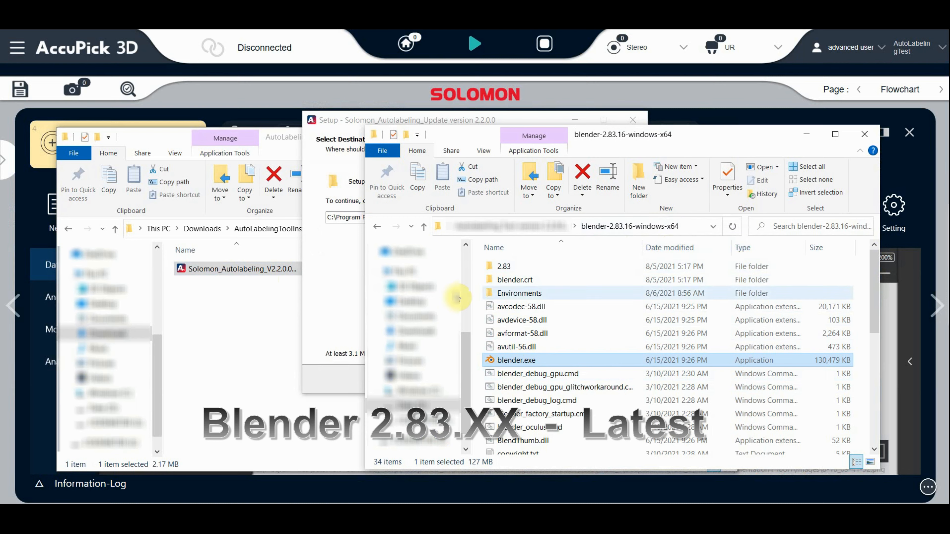
{"action": "left_click", "coordinate": [355, 121]}
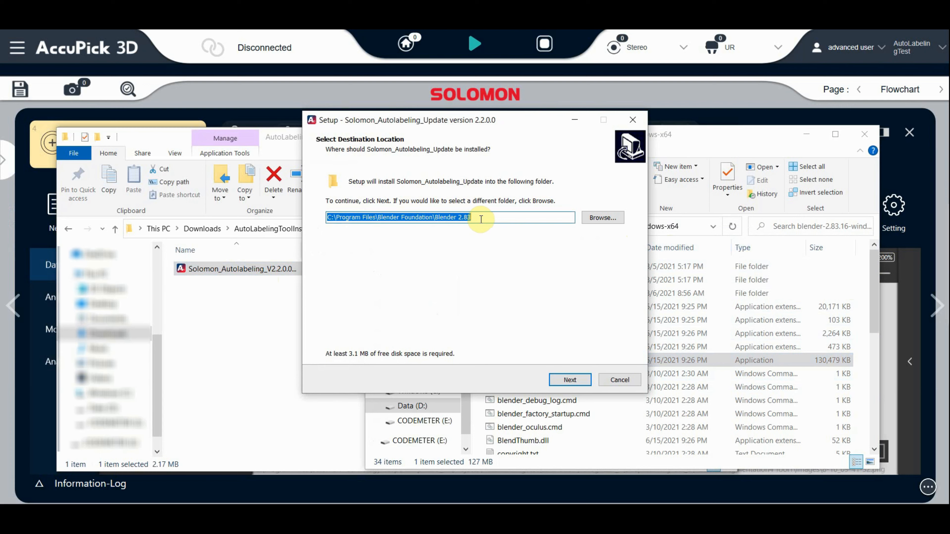
{"action": "key", "text": "BackSpace"}
{"action": "key", "text": "ctrl+v"}
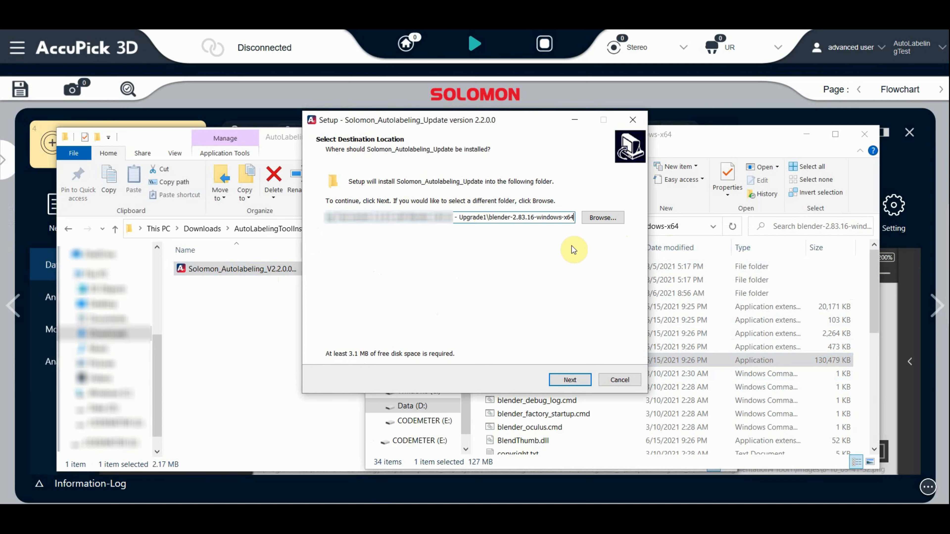
Step: Install the Solomon_Autolabeling addon as a full installation and exit the setup wizard
{"action": "left_click", "coordinate": [570, 380]}
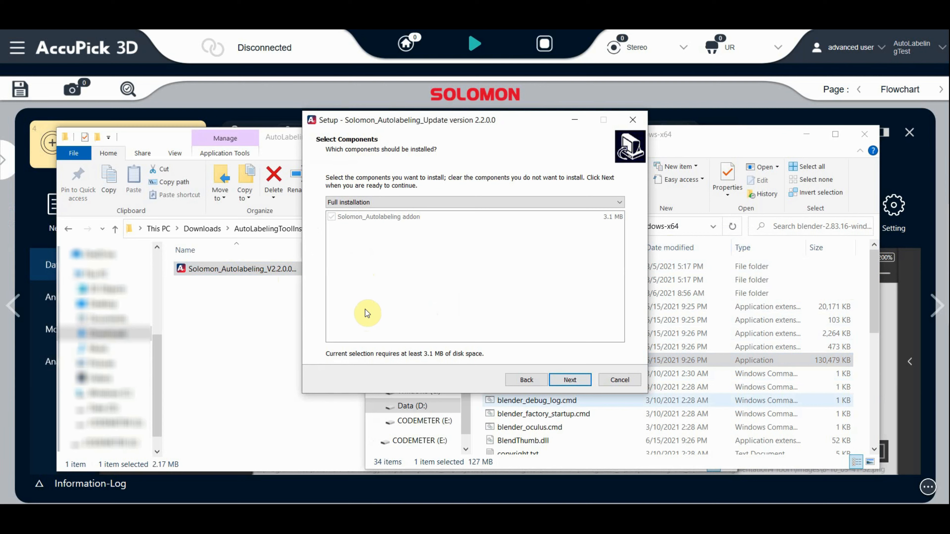
{"action": "left_click", "coordinate": [570, 380]}
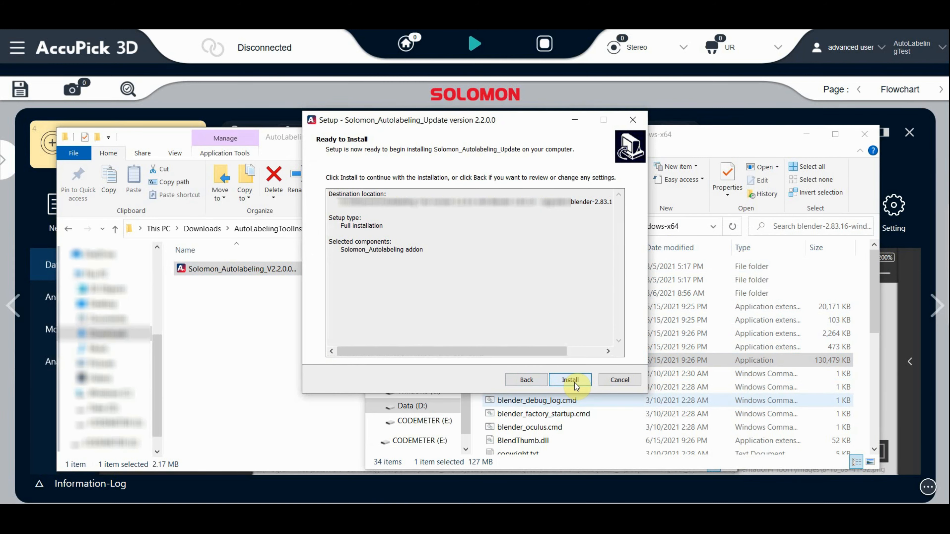
{"action": "left_click", "coordinate": [575, 384]}
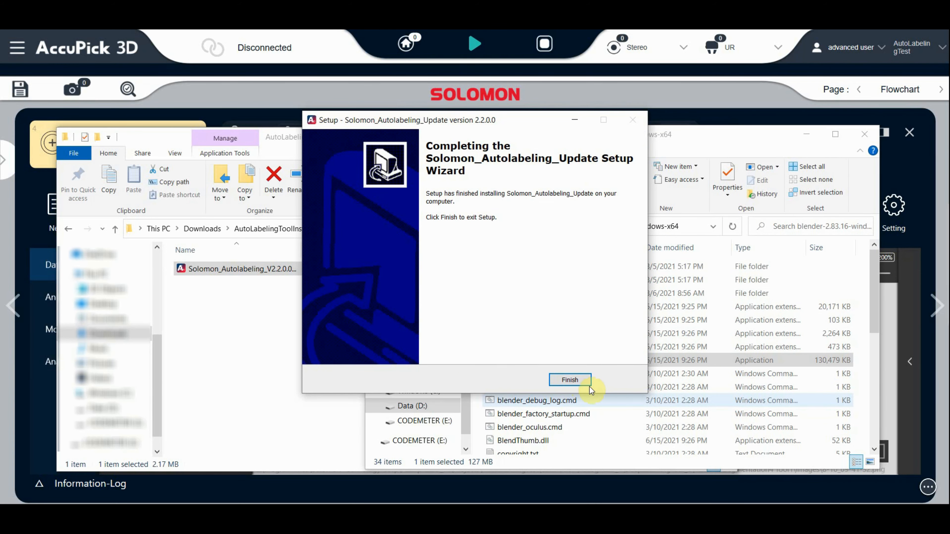
{"action": "left_click", "coordinate": [584, 384]}
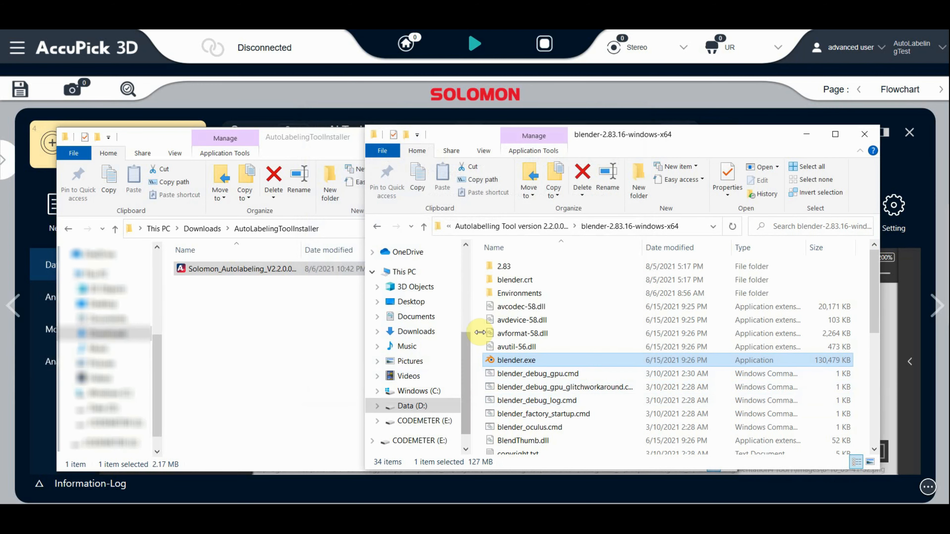
Step: Examine the HDR files in the Environments folder and return to the blender-2.83.16-windows-x64 folder
{"action": "double_click", "coordinate": [520, 293]}
{"action": "scroll", "coordinate": [557, 405], "scroll_direction": "down", "scroll_amount": 5}
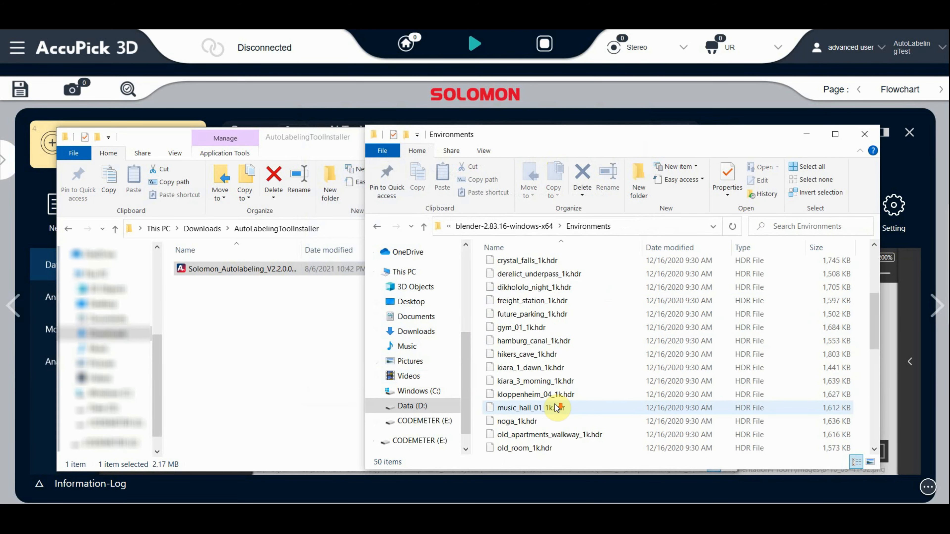
{"action": "scroll", "coordinate": [558, 407], "scroll_direction": "down", "scroll_amount": 7}
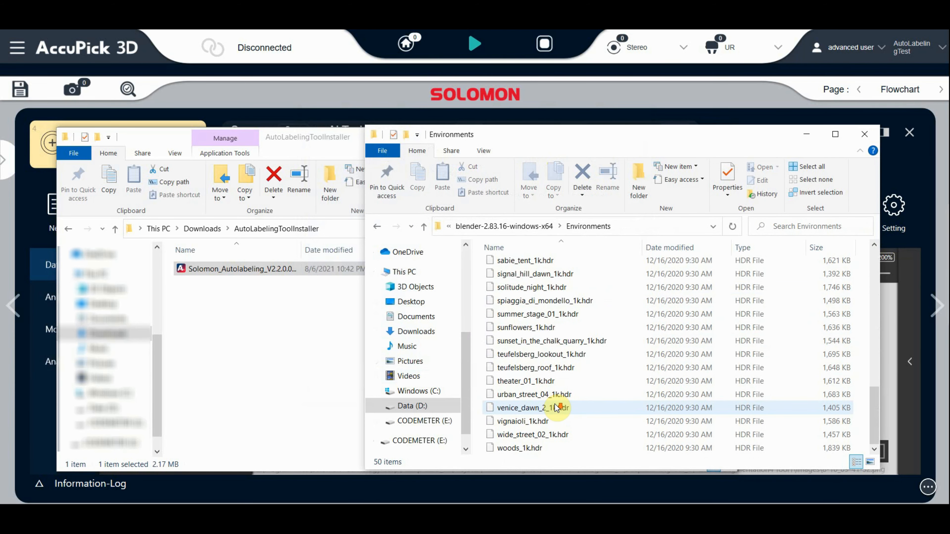
{"action": "left_click", "coordinate": [522, 227]}
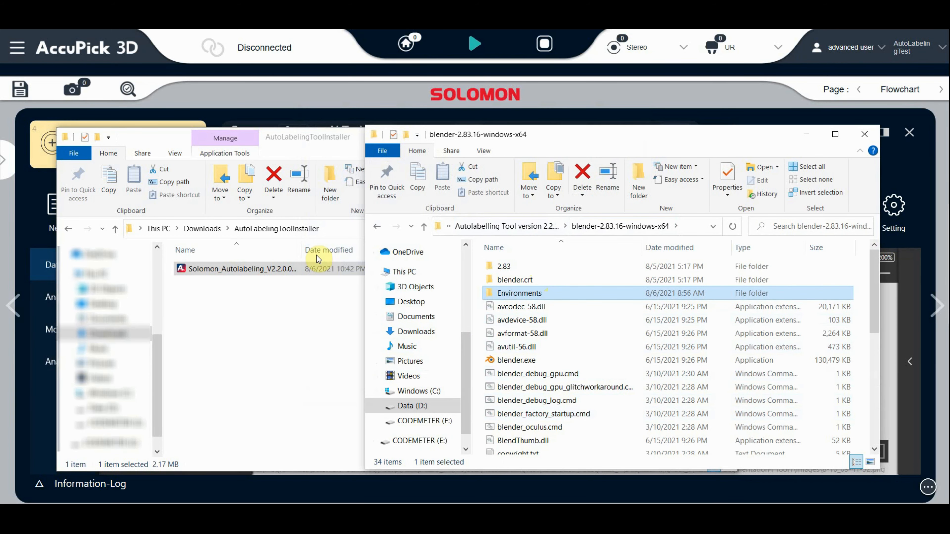
Step: Close the AutoLabelingToolInstaller window and copy the path of the AutoLabelingToolResults folder
{"action": "left_click", "coordinate": [310, 143]}
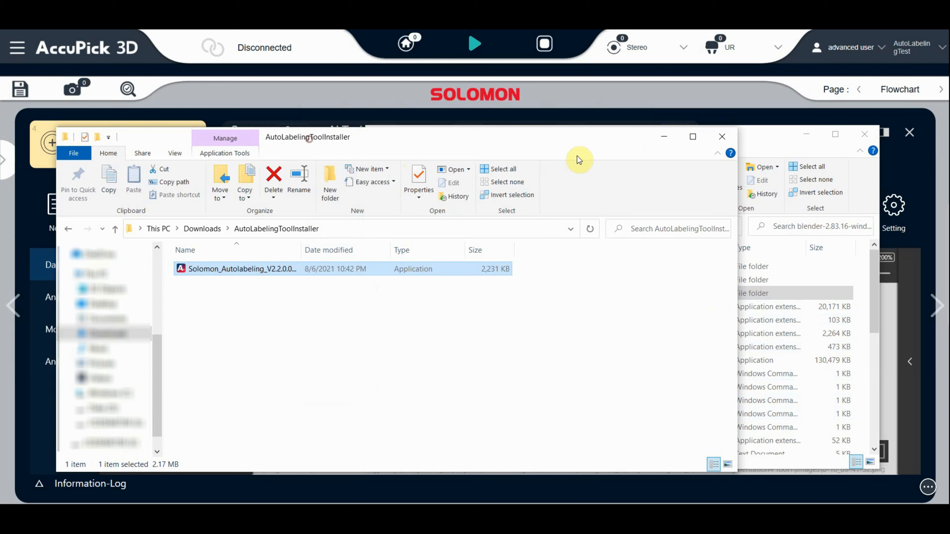
{"action": "left_click", "coordinate": [721, 136]}
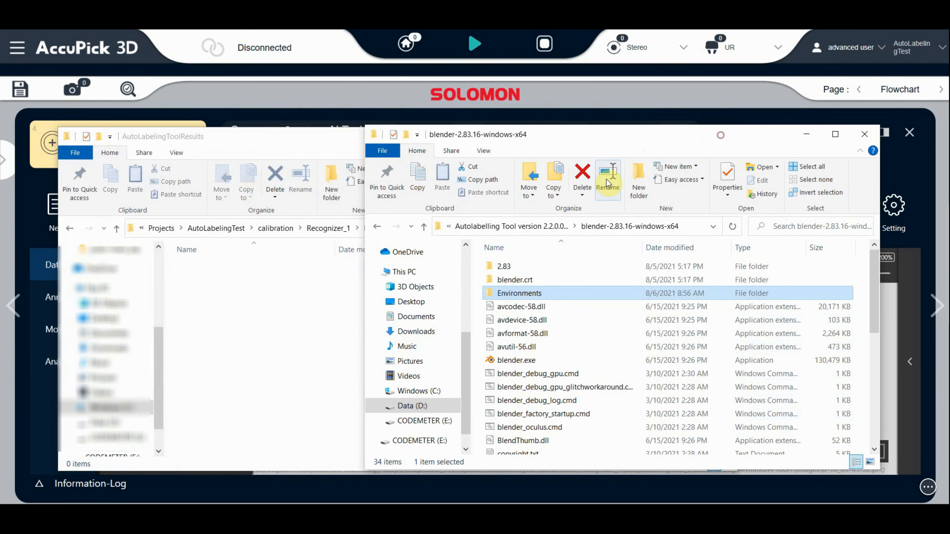
{"action": "left_click", "coordinate": [301, 316]}
{"action": "right_click", "coordinate": [472, 226]}
{"action": "left_click", "coordinate": [505, 243]}
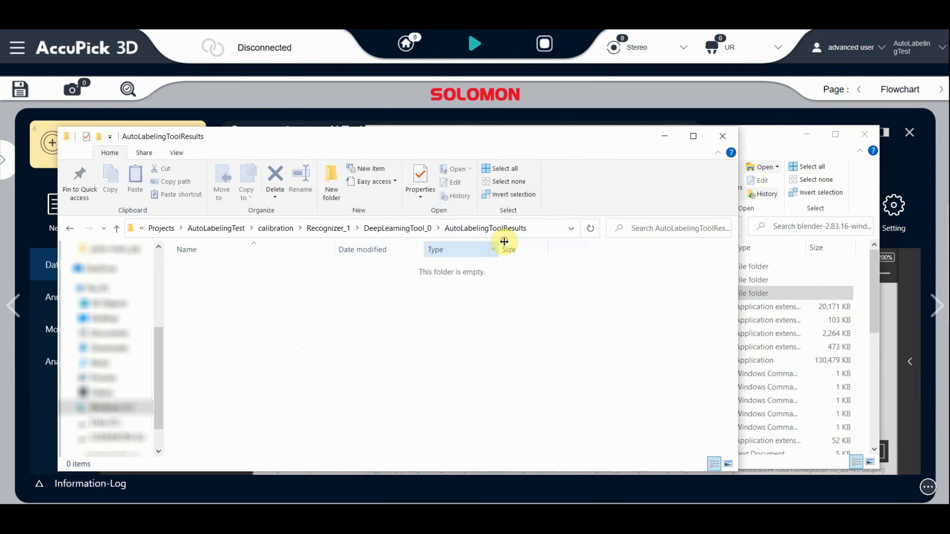
Step: Launch Blender from blender.exe in the blender-2.83.16-windows-x64 folder and dismiss the splash screen
{"action": "left_click", "coordinate": [767, 143]}
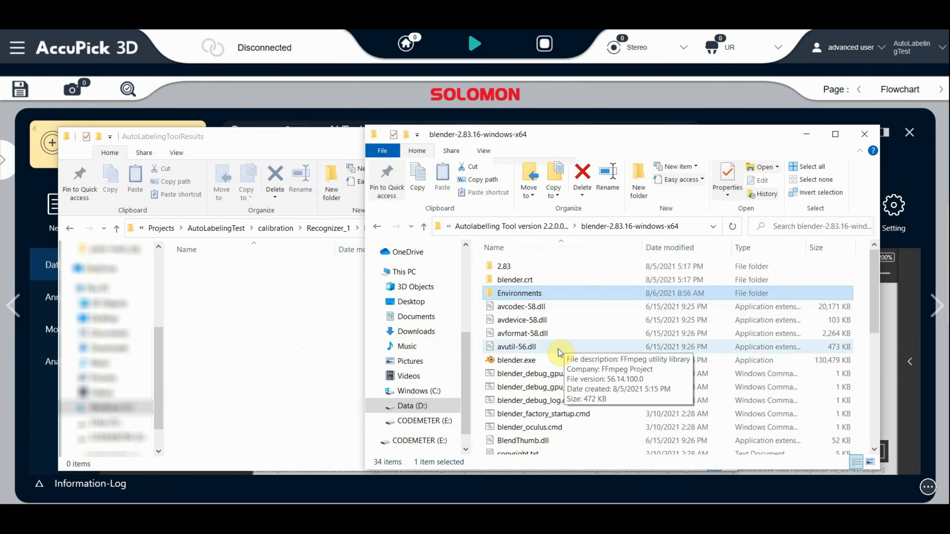
{"action": "left_click", "coordinate": [523, 362]}
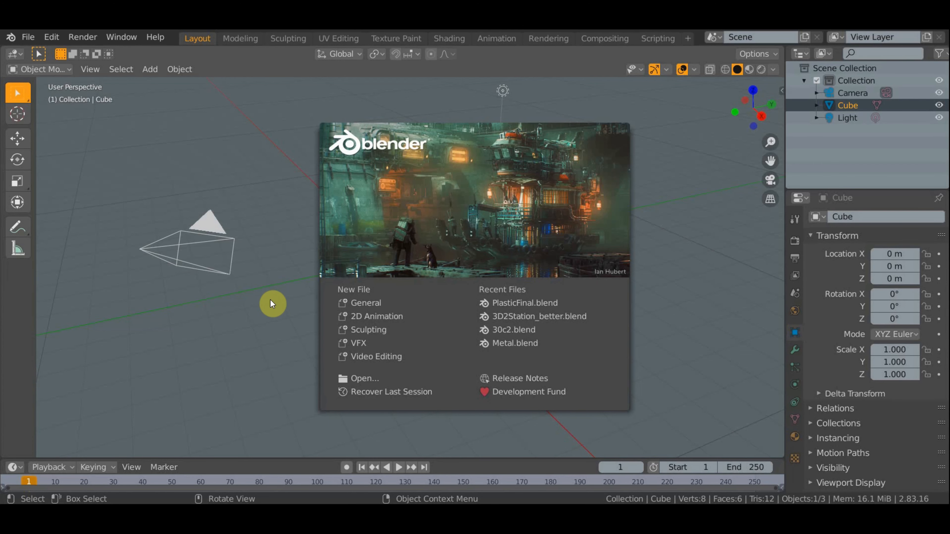
{"action": "left_click", "coordinate": [222, 156]}
Step: Check the 3D View: SOLOMON SIMULATION add-on in the Blender preferences and close them
{"action": "left_click", "coordinate": [49, 35]}
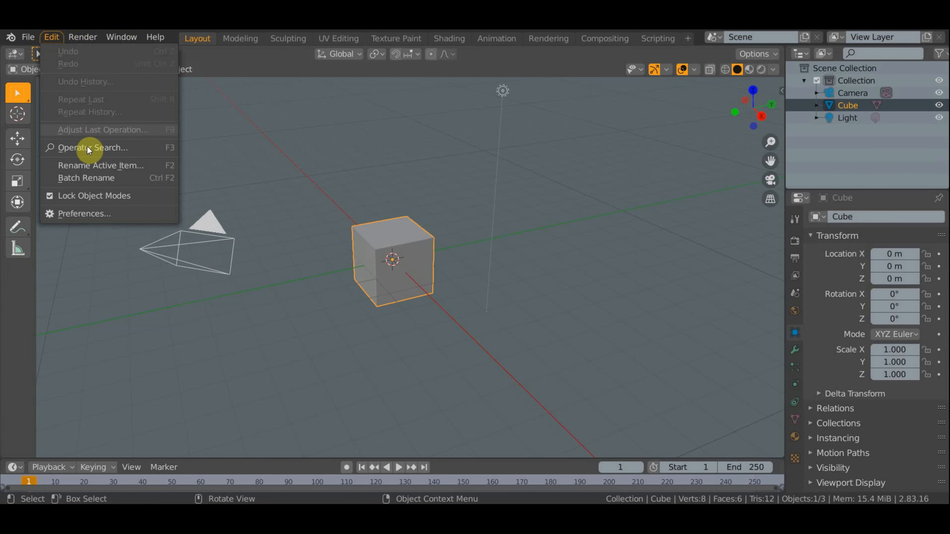
{"action": "left_click", "coordinate": [86, 216]}
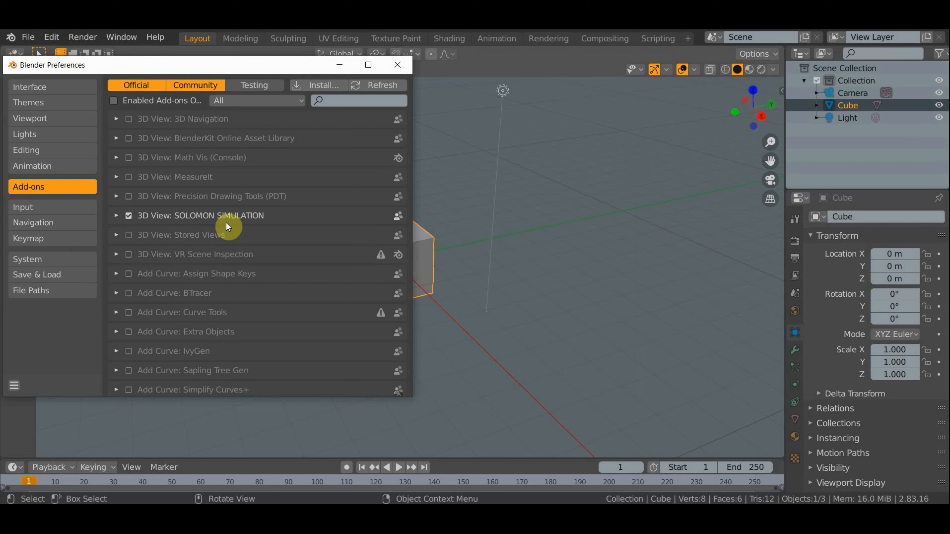
{"action": "left_click", "coordinate": [398, 65]}
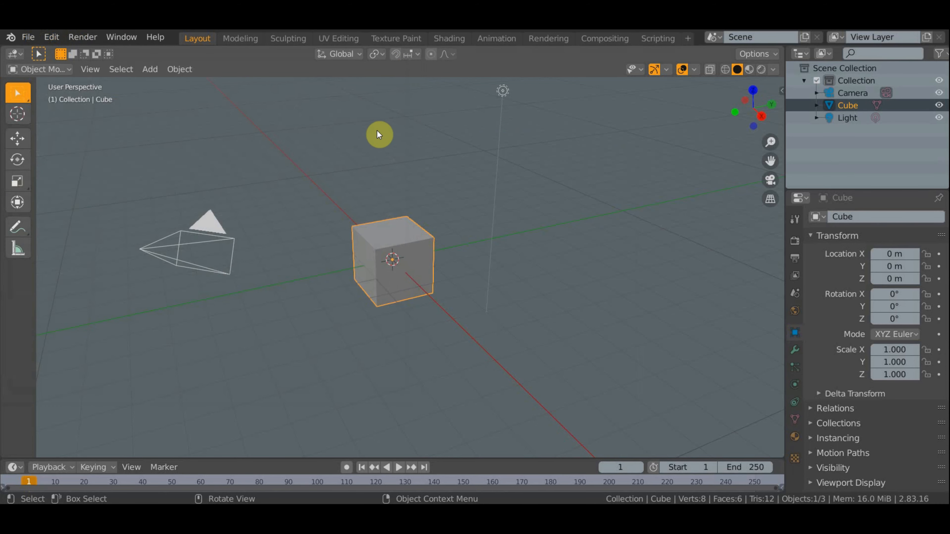
Step: Expand the 3D viewport's sidebar and display the add-on's Config settings
{"action": "left_click_drag", "start_coordinate": [770, 91], "coordinate": [619, 91]}
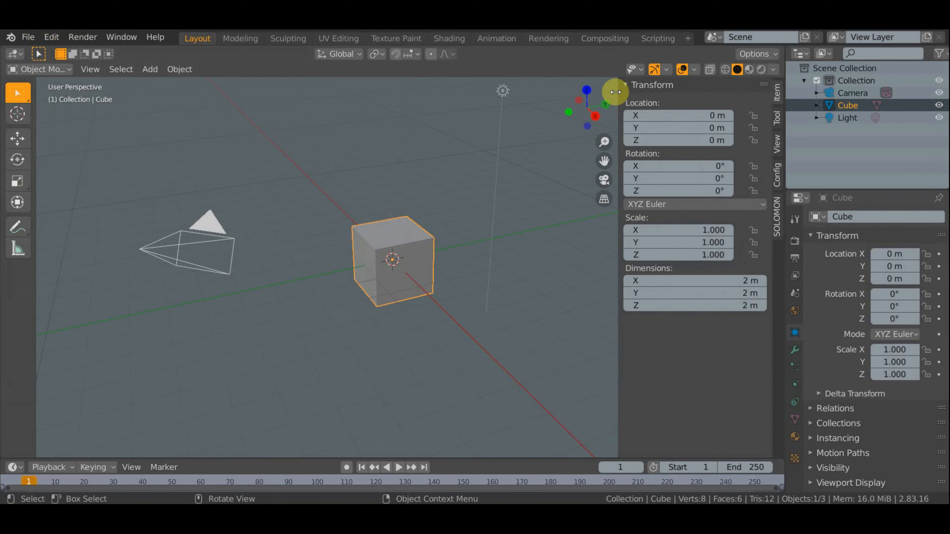
{"action": "left_click", "coordinate": [778, 174]}
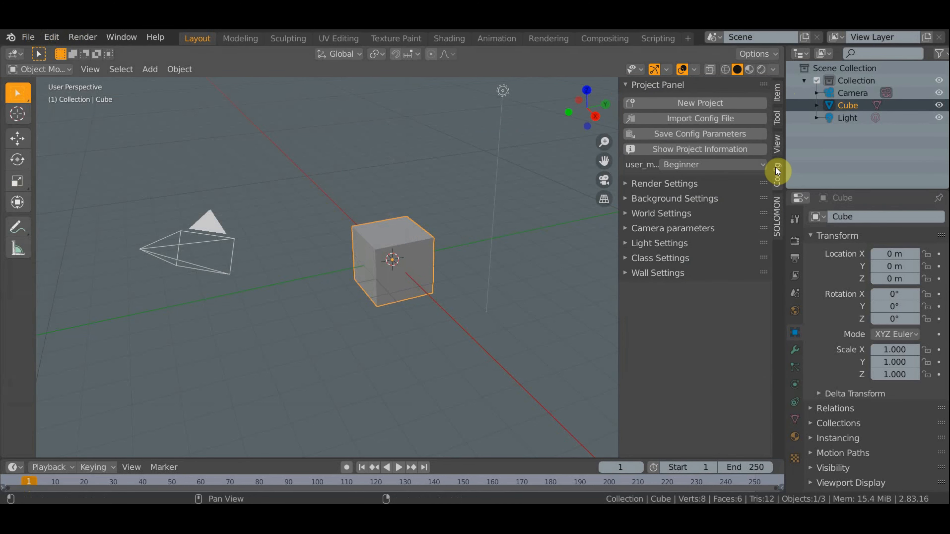
{"action": "left_click", "coordinate": [778, 216]}
{"action": "left_click", "coordinate": [777, 175]}
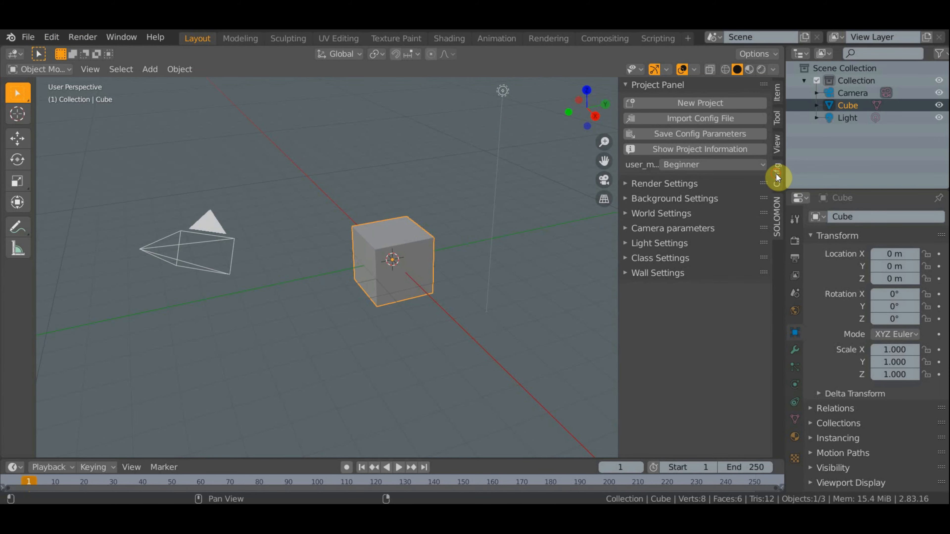
Step: Create a new auto-labeling project in the DeepLearningTool_0\AutoLabelingToolResults folder using the copied path
{"action": "left_click", "coordinate": [709, 102]}
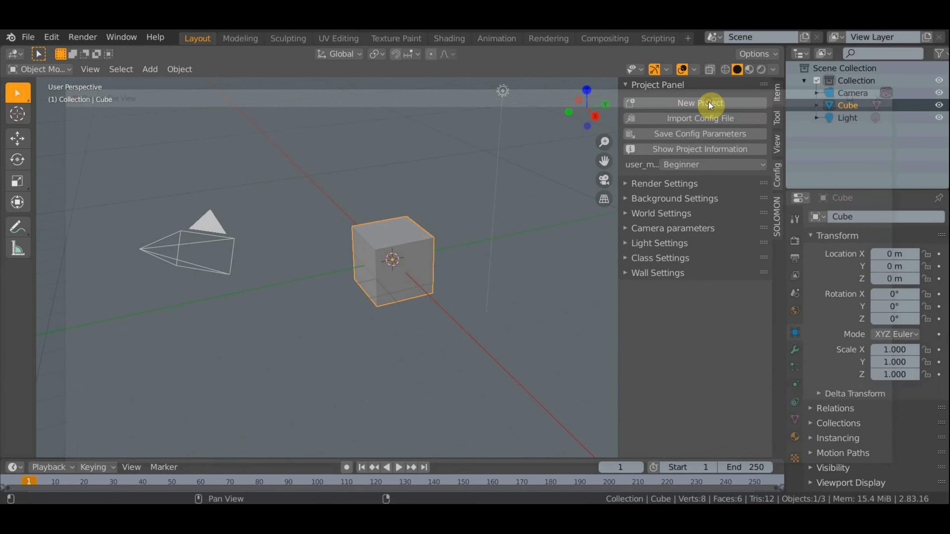
{"action": "left_click", "coordinate": [434, 112]}
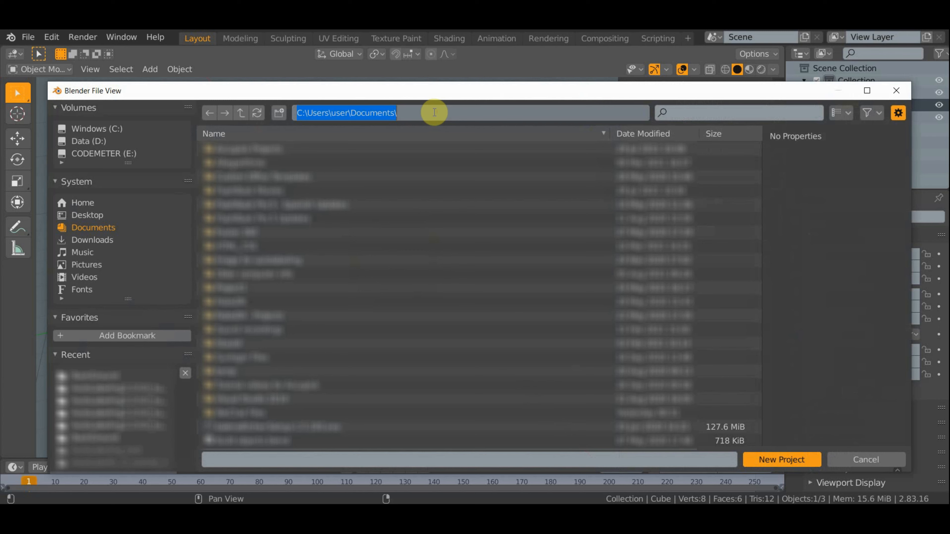
{"action": "key", "text": "BackSpace"}
{"action": "key", "text": "ctrl+v"}
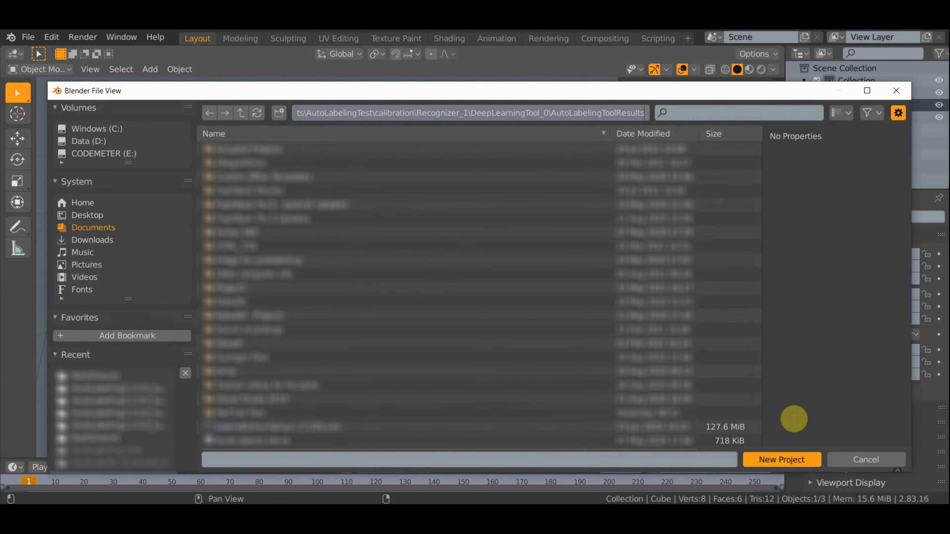
{"action": "key", "text": "Return"}
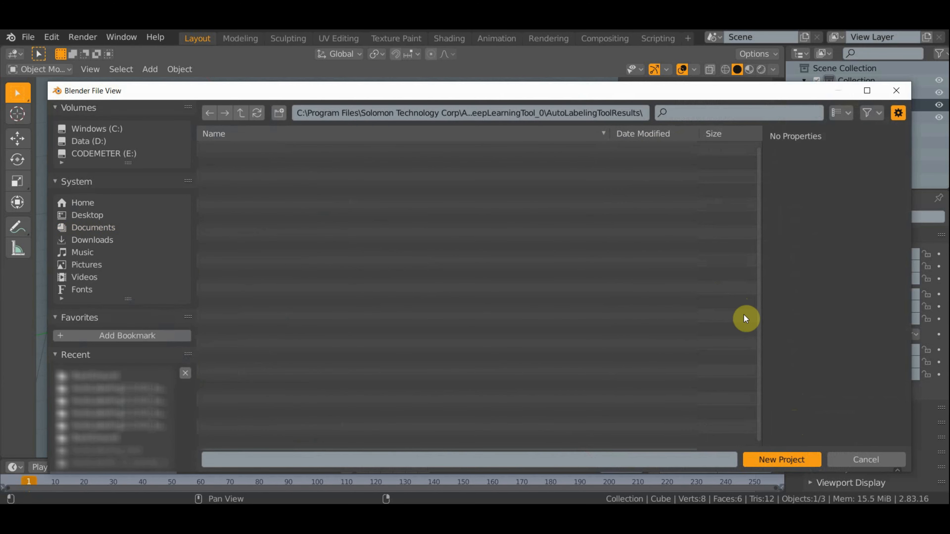
{"action": "left_click", "coordinate": [776, 463]}
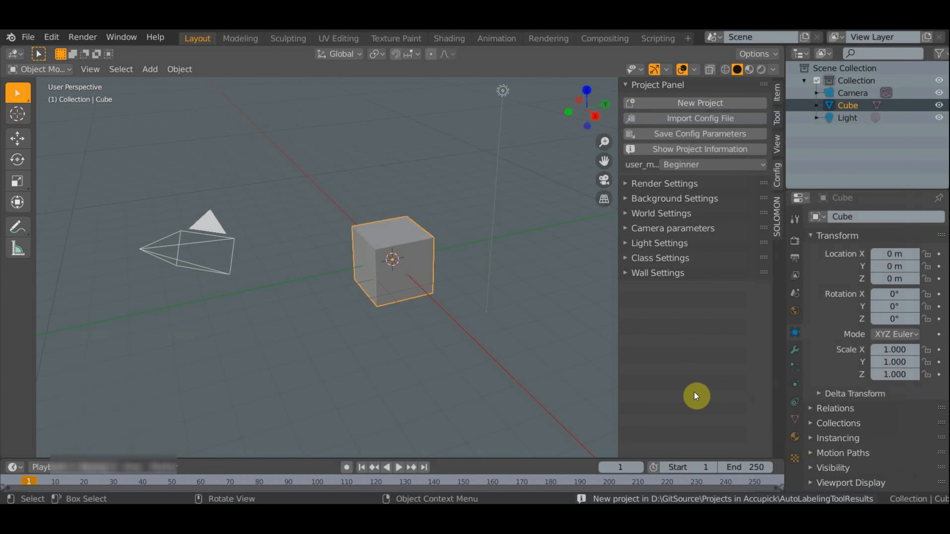
Step: Set the project's user mode to Guru and widen the viewport sidebar
{"action": "left_click", "coordinate": [700, 164]}
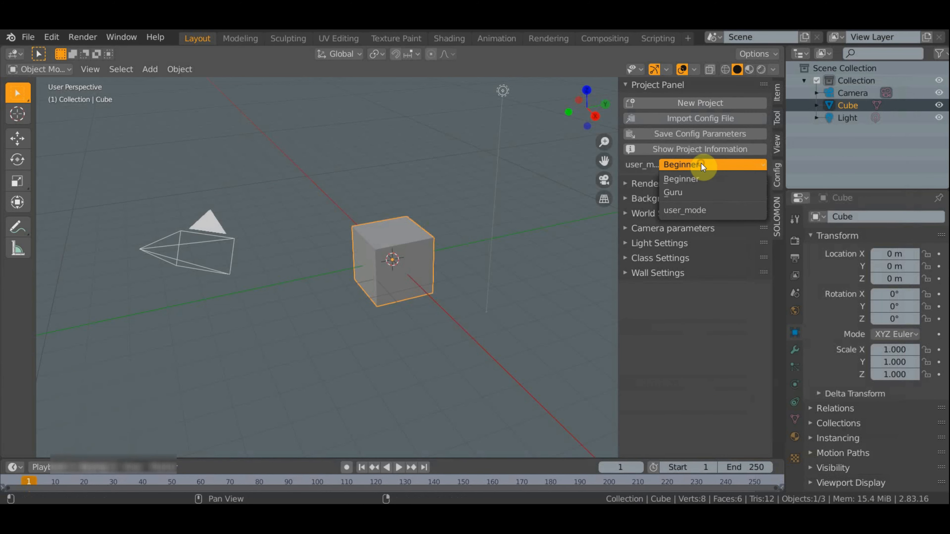
{"action": "left_click", "coordinate": [694, 193]}
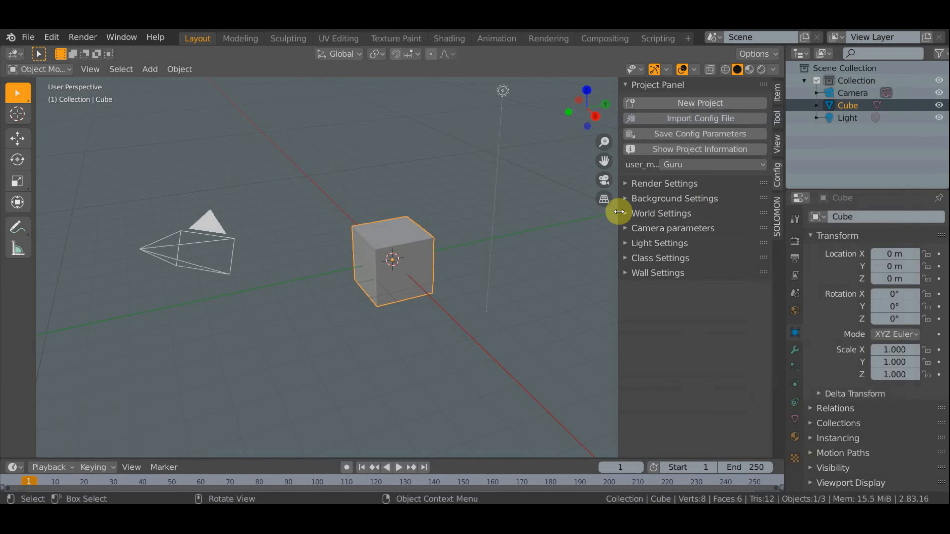
{"action": "left_click_drag", "start_coordinate": [616, 211], "coordinate": [550, 213]}
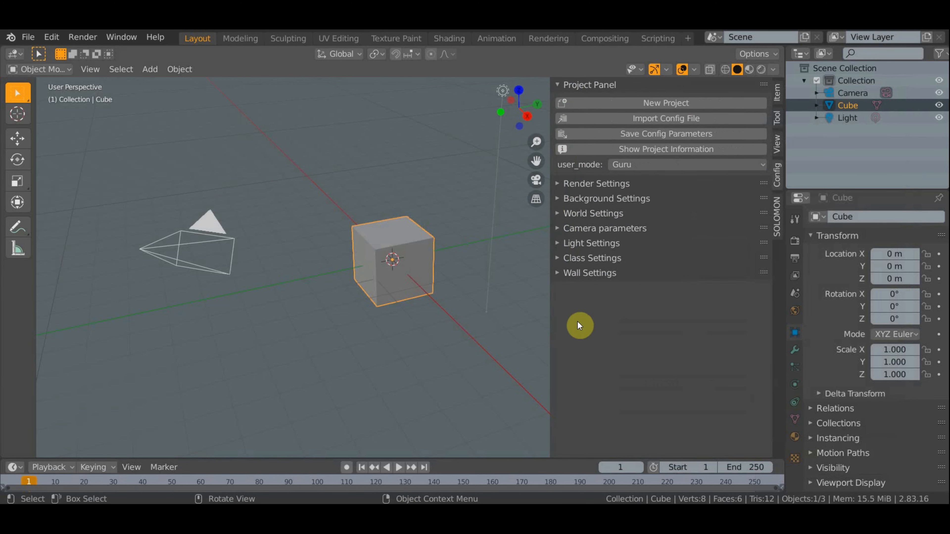
Step: Save the project's config parameters and view the files in the AutoLabelingToolResults folder
{"action": "left_click", "coordinate": [662, 135]}
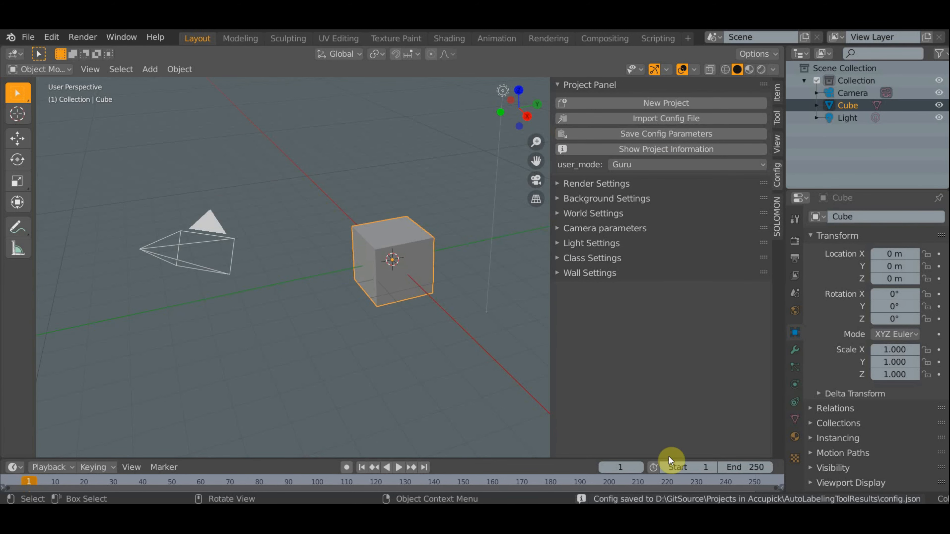
{"action": "left_click", "coordinate": [267, 504]}
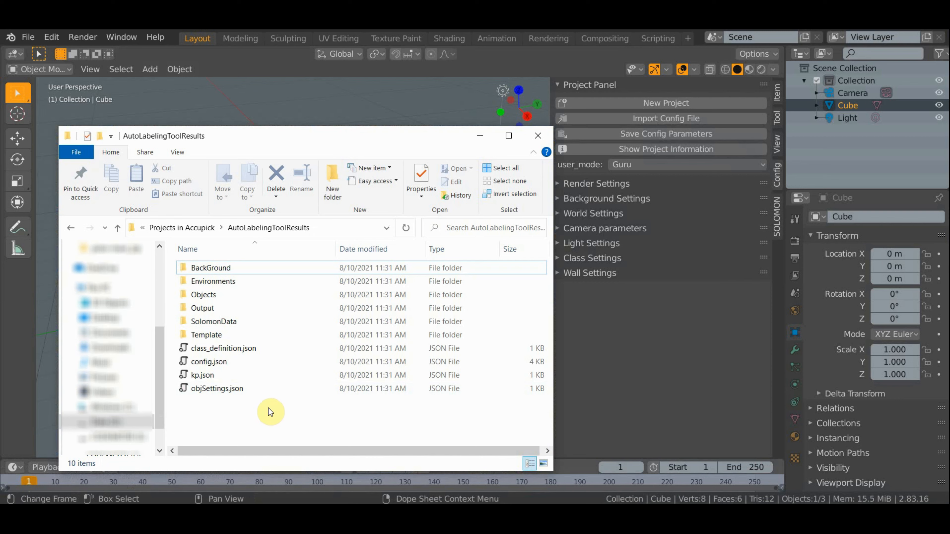
Step: Look inside the project's BackGround, Environments and Objects folders in AutoLabelingToolResults
{"action": "left_click", "coordinate": [223, 270]}
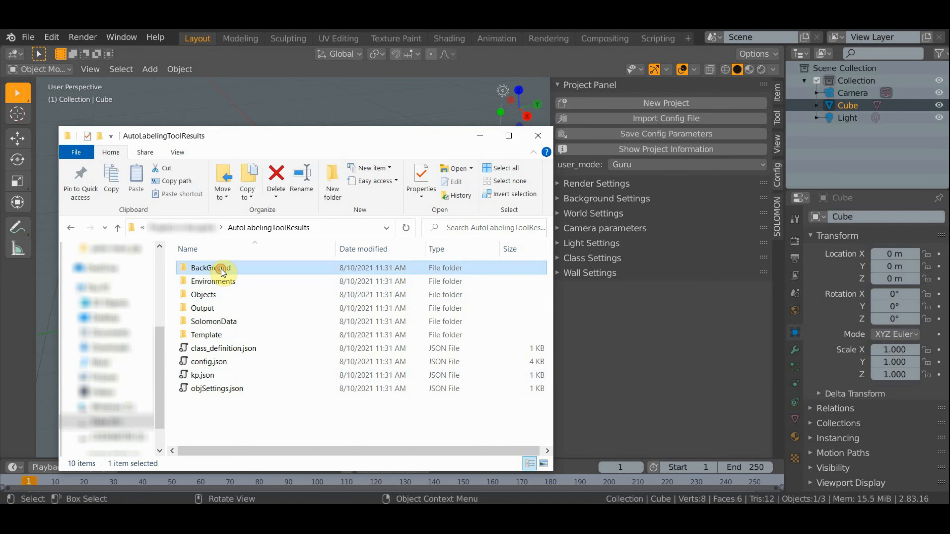
{"action": "double_click", "coordinate": [223, 270]}
{"action": "left_click", "coordinate": [72, 229]}
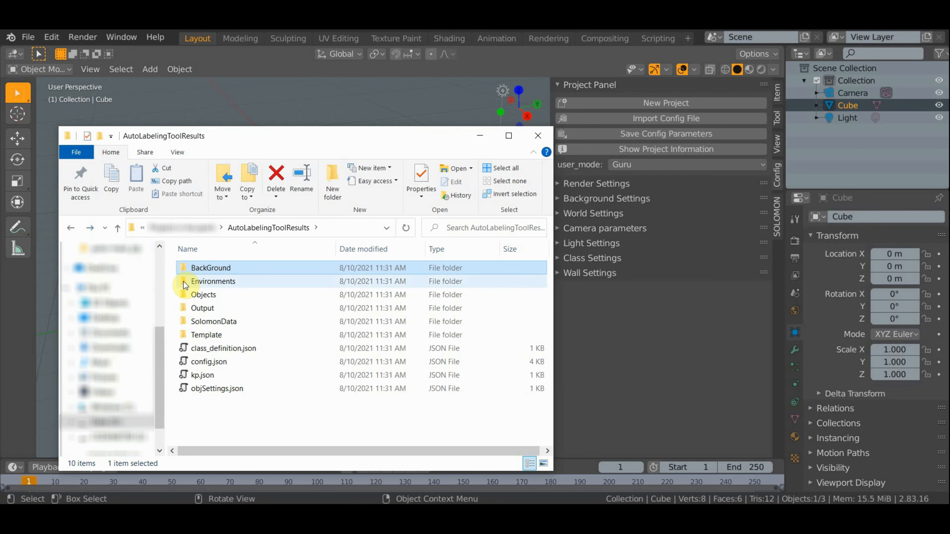
{"action": "double_click", "coordinate": [207, 282]}
{"action": "left_click", "coordinate": [71, 228]}
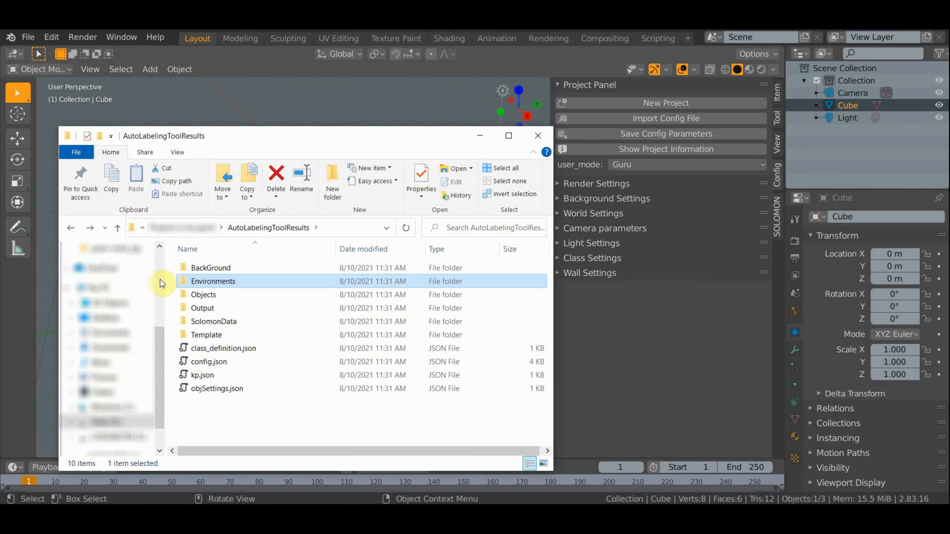
{"action": "double_click", "coordinate": [214, 298]}
{"action": "left_click", "coordinate": [72, 228]}
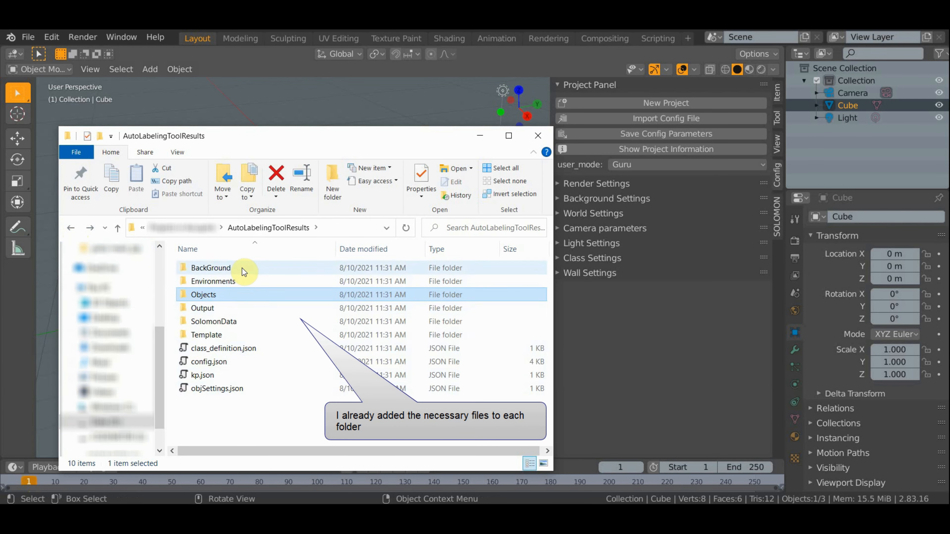
{"action": "left_click", "coordinate": [257, 422]}
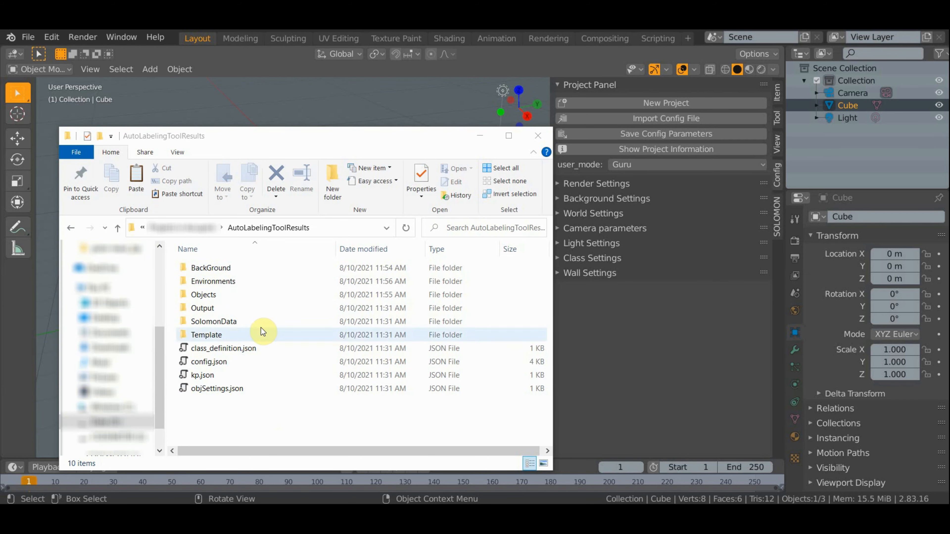
Step: Examine the PNG images in the BackGround folder and return to AutoLabelingToolResults
{"action": "double_click", "coordinate": [233, 268]}
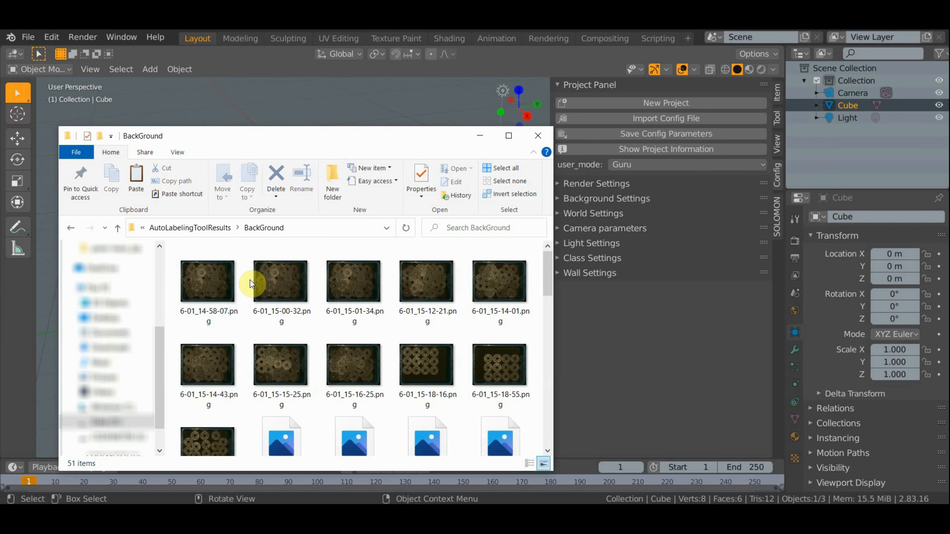
{"action": "scroll", "coordinate": [338, 367], "scroll_direction": "down", "scroll_amount": 3}
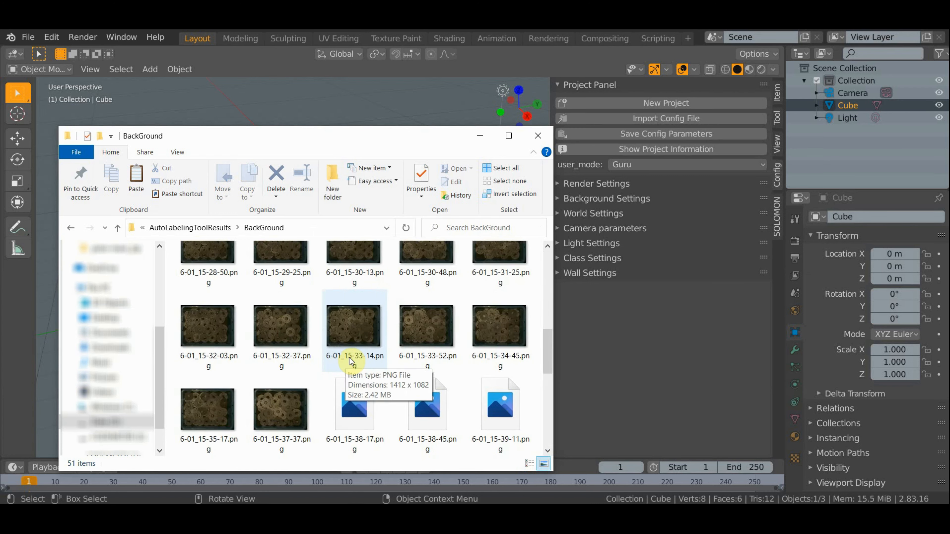
{"action": "scroll", "coordinate": [350, 359], "scroll_direction": "down", "scroll_amount": 2}
{"action": "scroll", "coordinate": [352, 361], "scroll_direction": "down", "scroll_amount": 2}
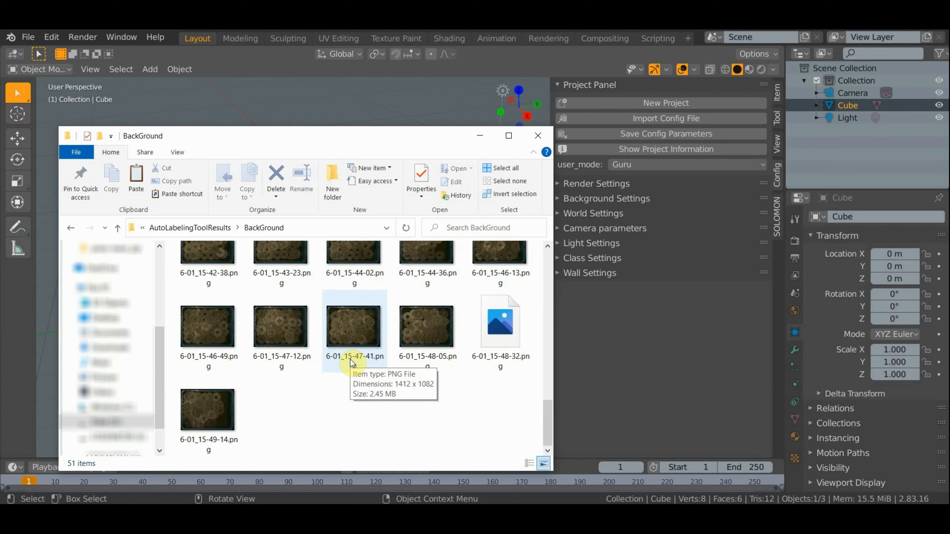
{"action": "scroll", "coordinate": [352, 370], "scroll_direction": "up", "scroll_amount": 5}
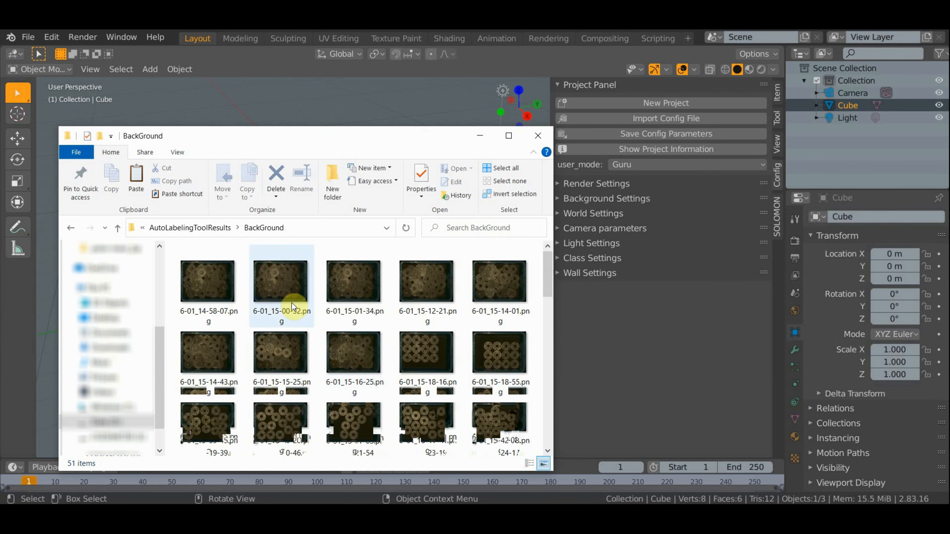
{"action": "left_click", "coordinate": [210, 227]}
Step: Review the HDR files in the project's Environments folder and locate the Environments folder inside blender-2.83.16-windows-x64
{"action": "double_click", "coordinate": [233, 281]}
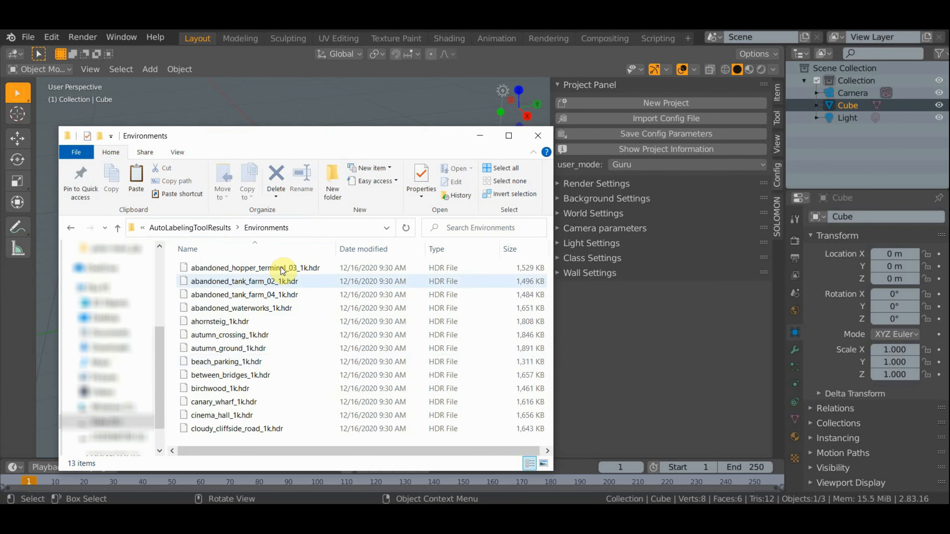
{"action": "left_click", "coordinate": [211, 228]}
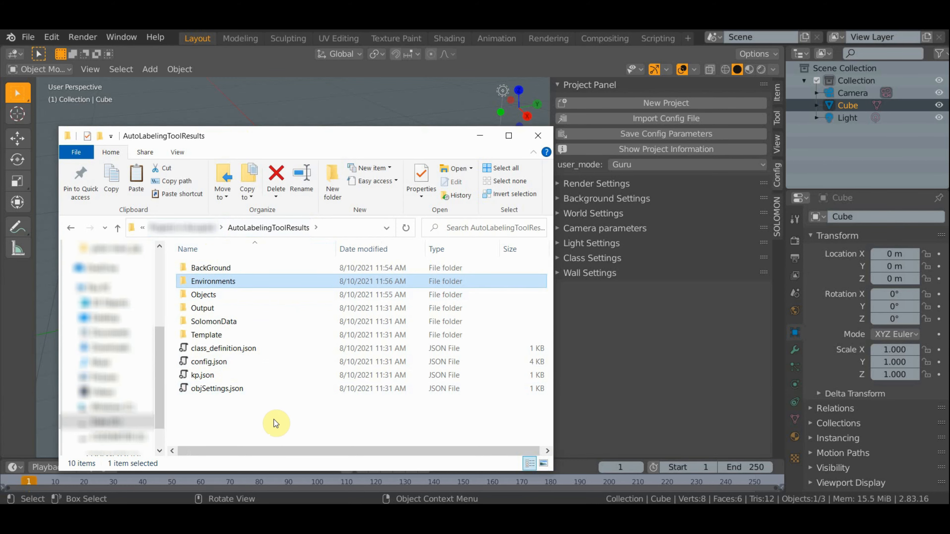
{"action": "left_click", "coordinate": [354, 432]}
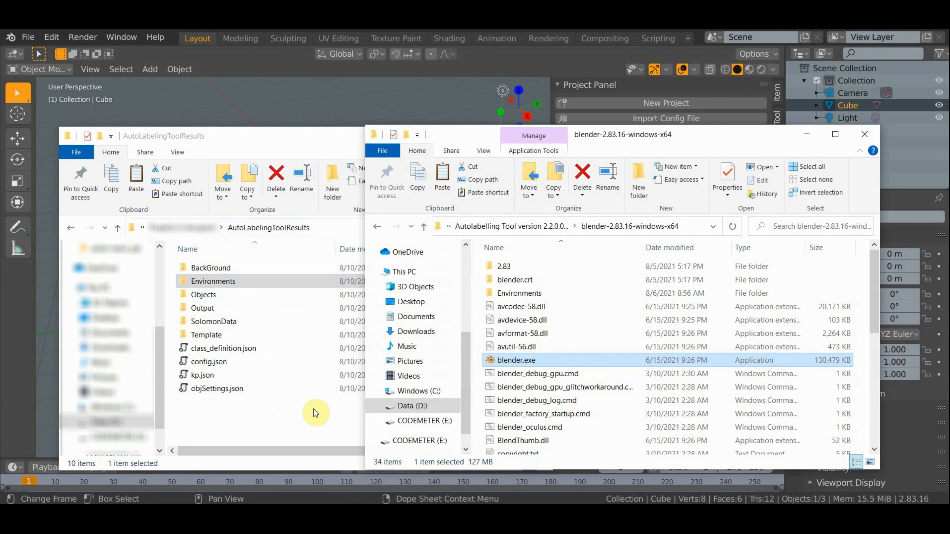
{"action": "left_click", "coordinate": [527, 293]}
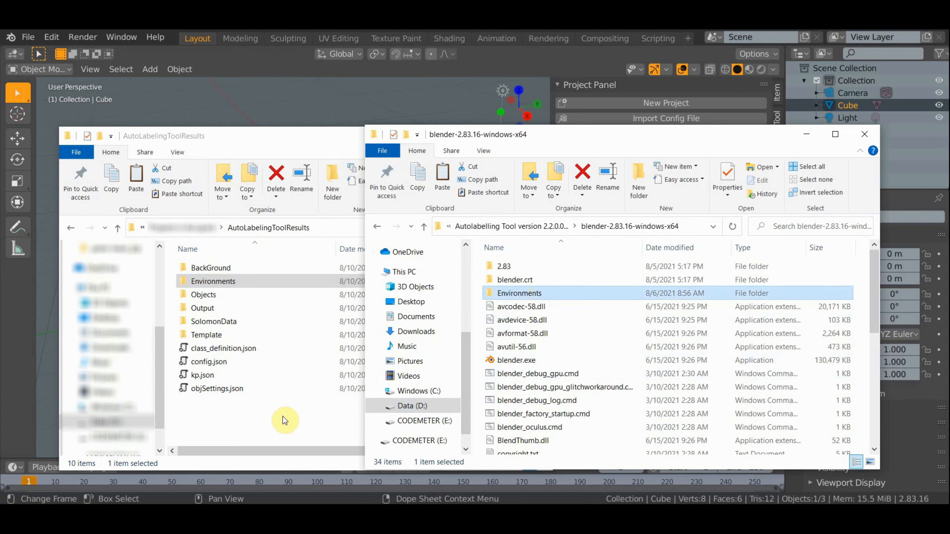
{"action": "left_click", "coordinate": [807, 136]}
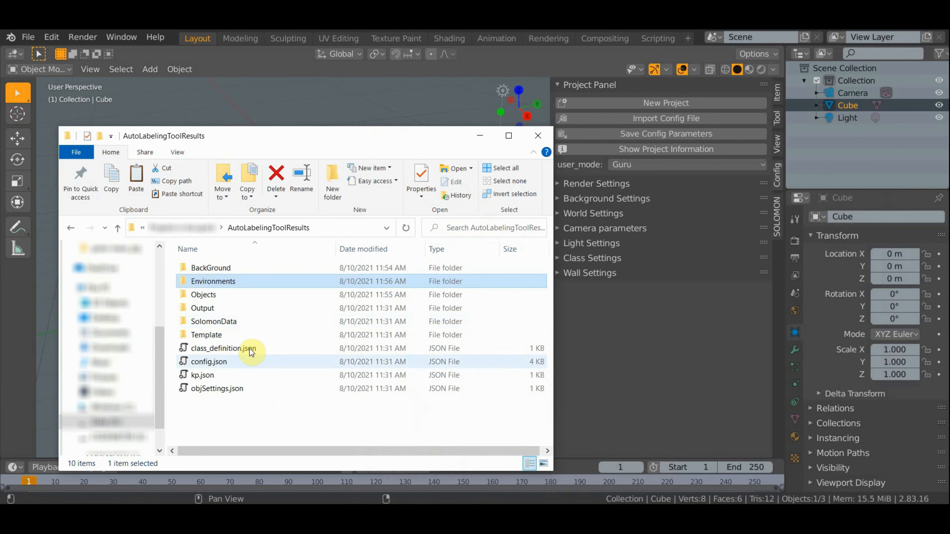
Step: Check the AM_1949 model, material and texture files in the Objects folder, then return to AutoLabelingToolResults
{"action": "double_click", "coordinate": [224, 296]}
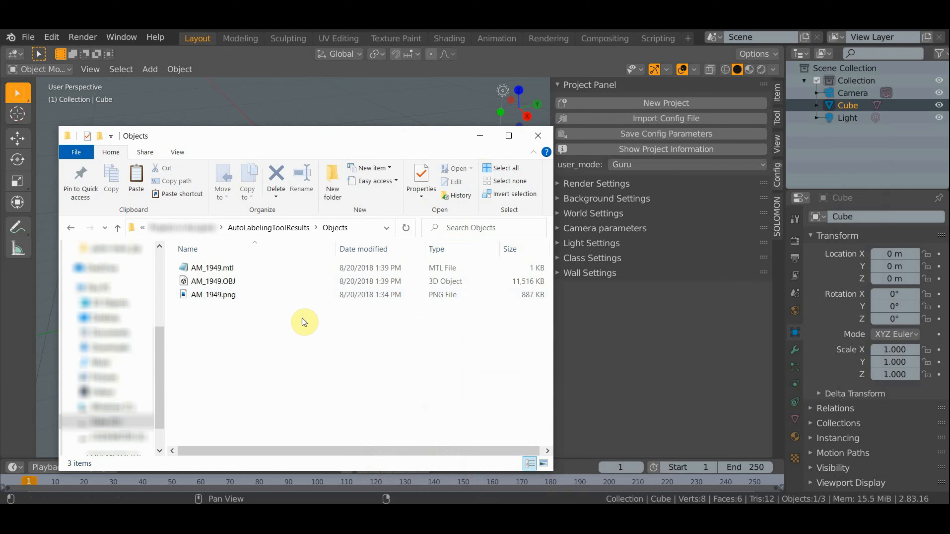
{"action": "left_click", "coordinate": [218, 281]}
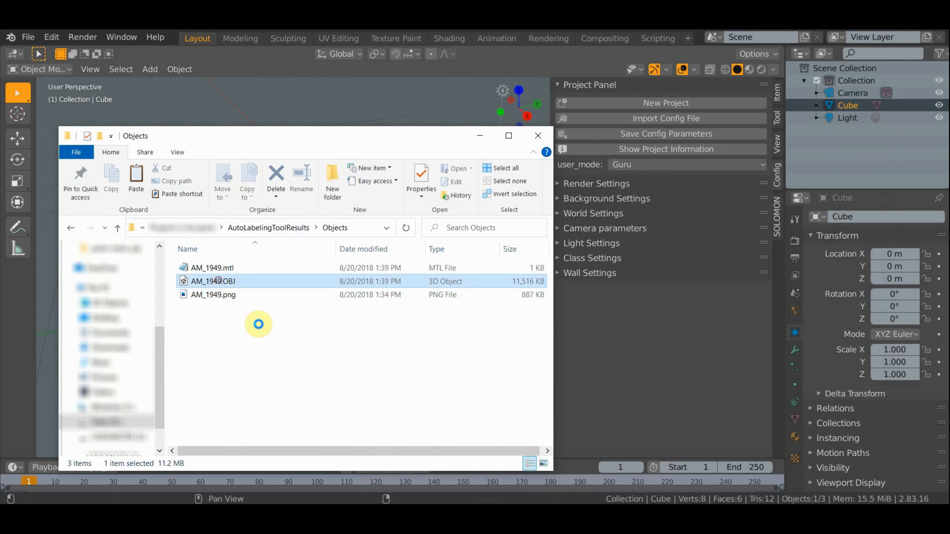
{"action": "left_click", "coordinate": [284, 228]}
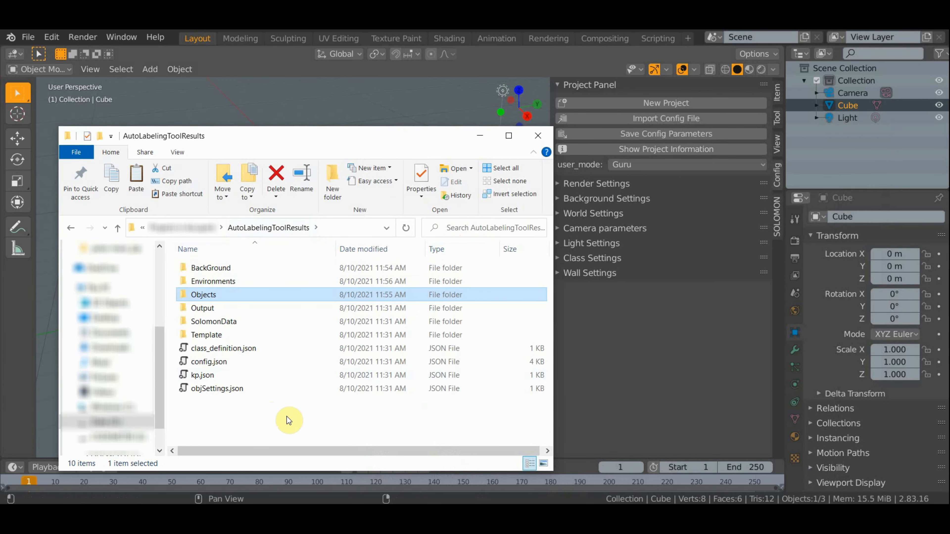
Step: Switch back to Blender, save the project's config parameters, and create a new General file without saving the current scene
{"action": "left_click", "coordinate": [612, 333]}
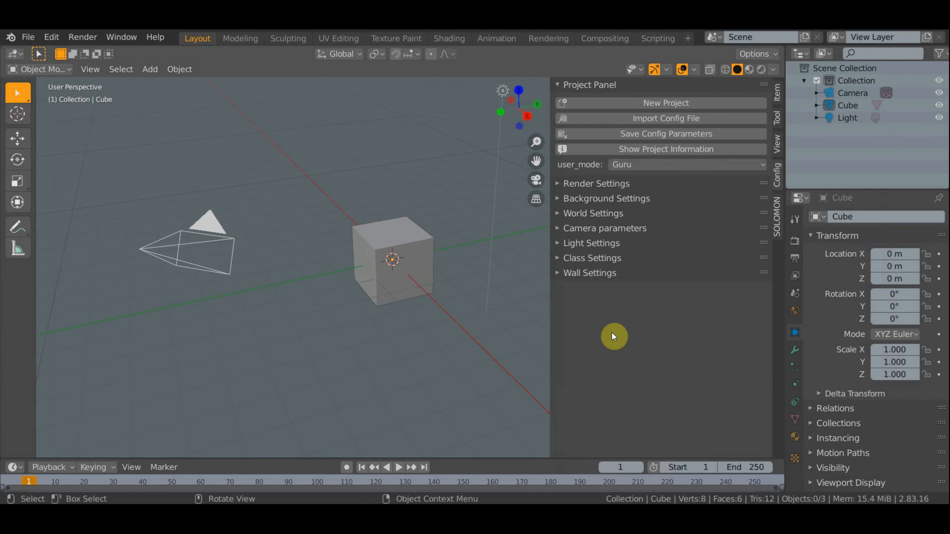
{"action": "left_click", "coordinate": [426, 258]}
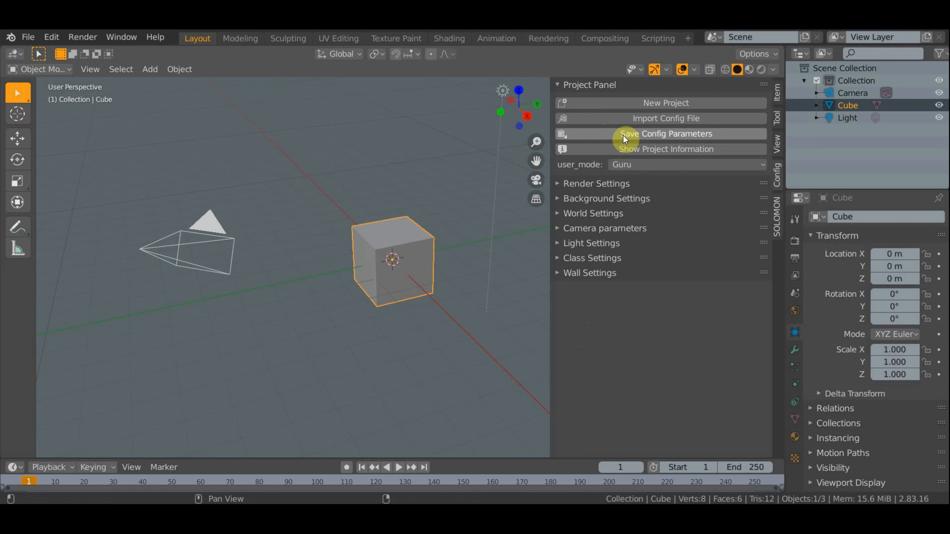
{"action": "left_click", "coordinate": [635, 135]}
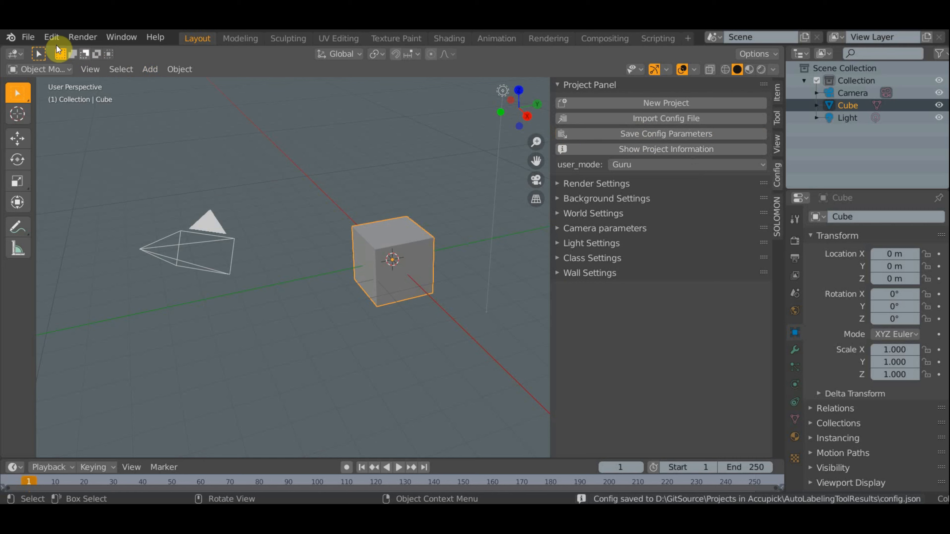
{"action": "left_click", "coordinate": [26, 38]}
{"action": "mouse_move", "coordinate": [54, 53]}
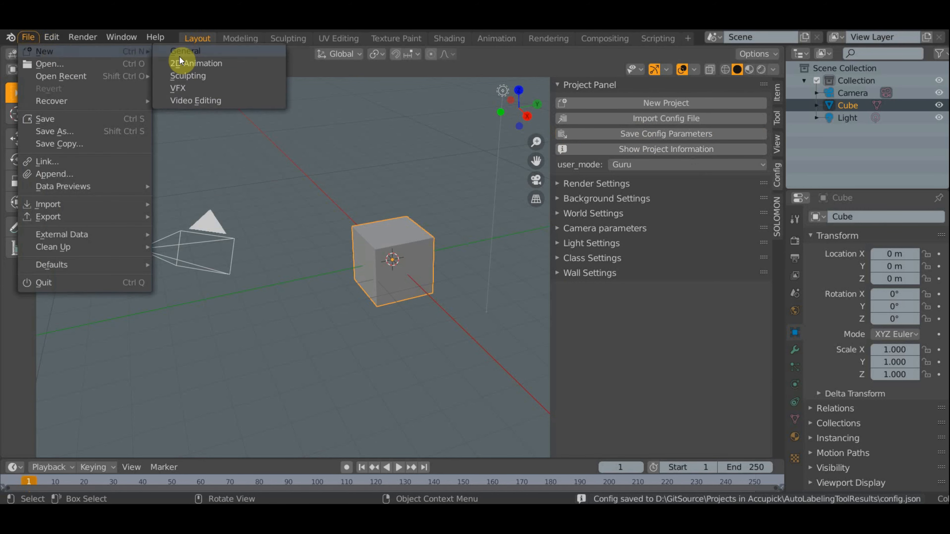
{"action": "left_click", "coordinate": [216, 50]}
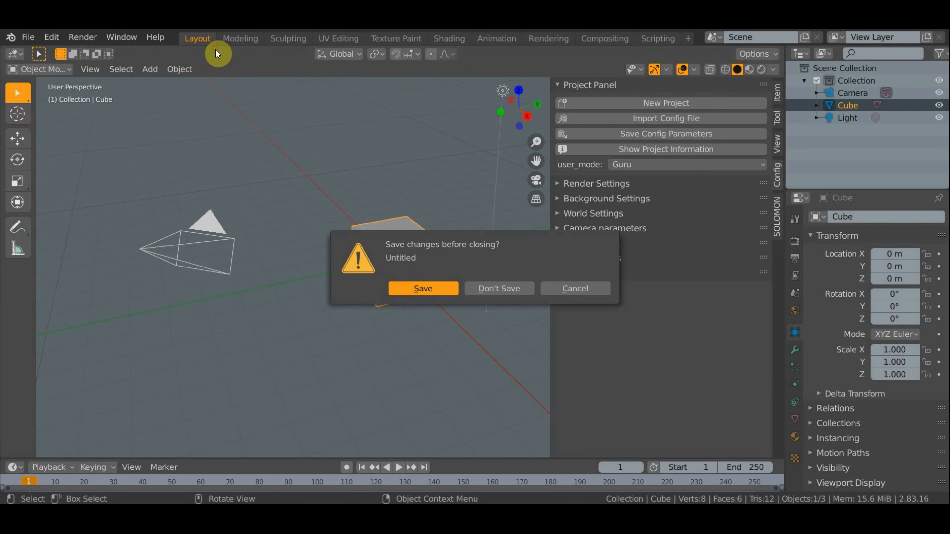
{"action": "left_click", "coordinate": [501, 290]}
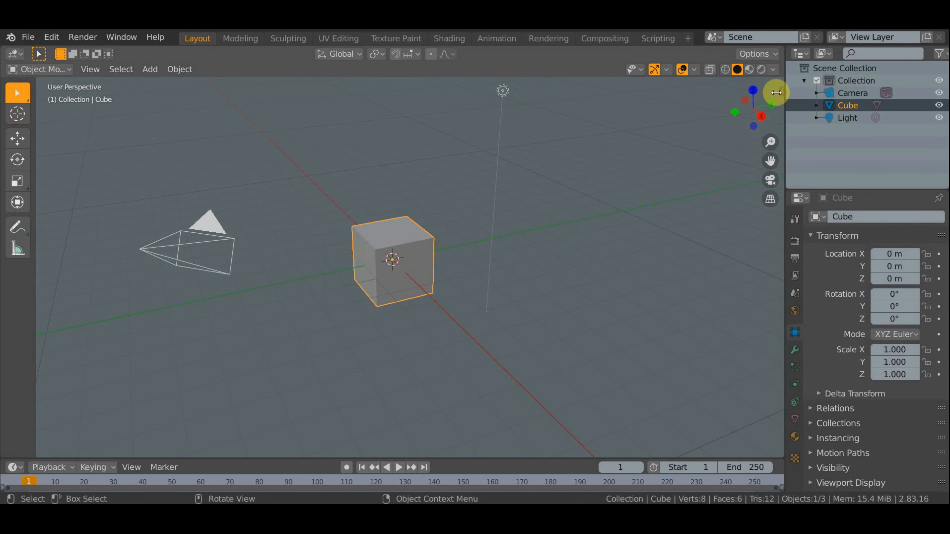
Step: Display the add-on's Config settings in the 3D viewport's sidebar and delete the default cube
{"action": "left_click_drag", "start_coordinate": [781, 91], "coordinate": [605, 99]}
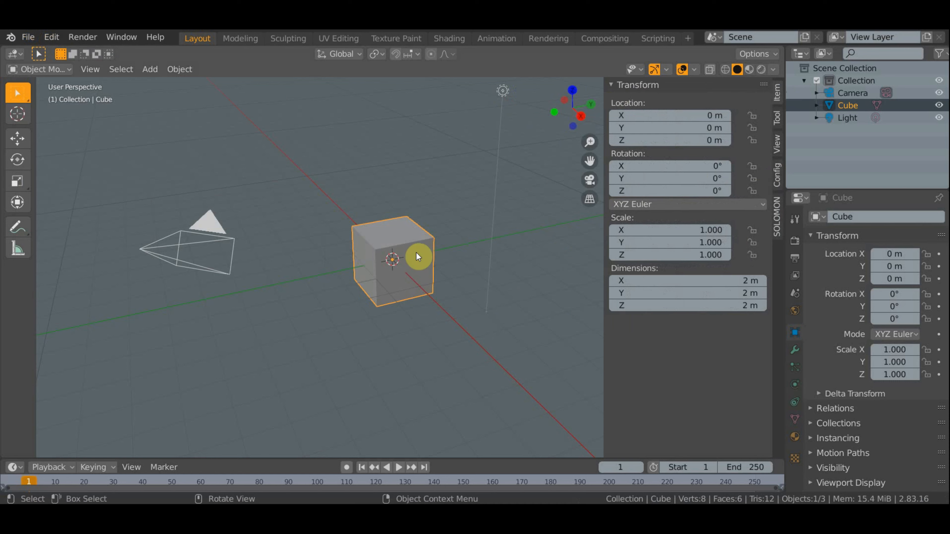
{"action": "left_click", "coordinate": [778, 176]}
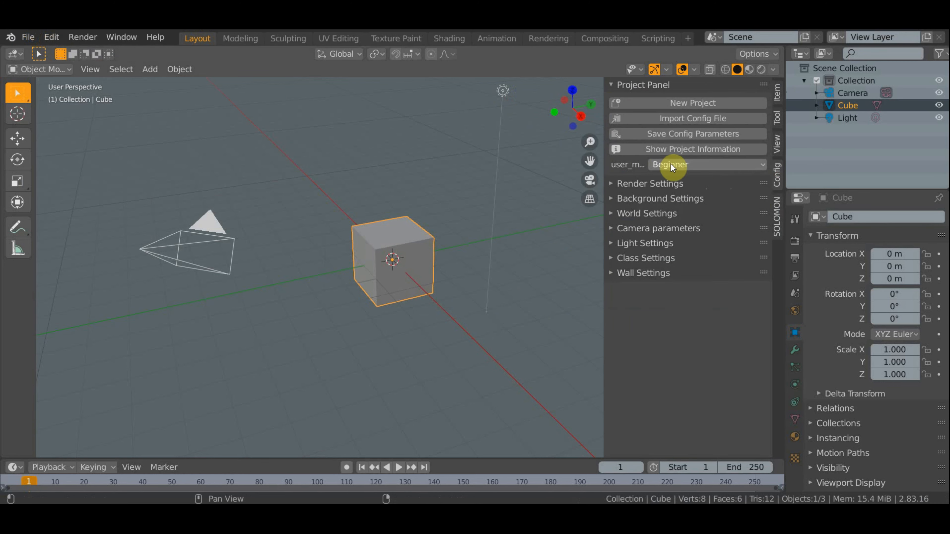
{"action": "right_click", "coordinate": [421, 252]}
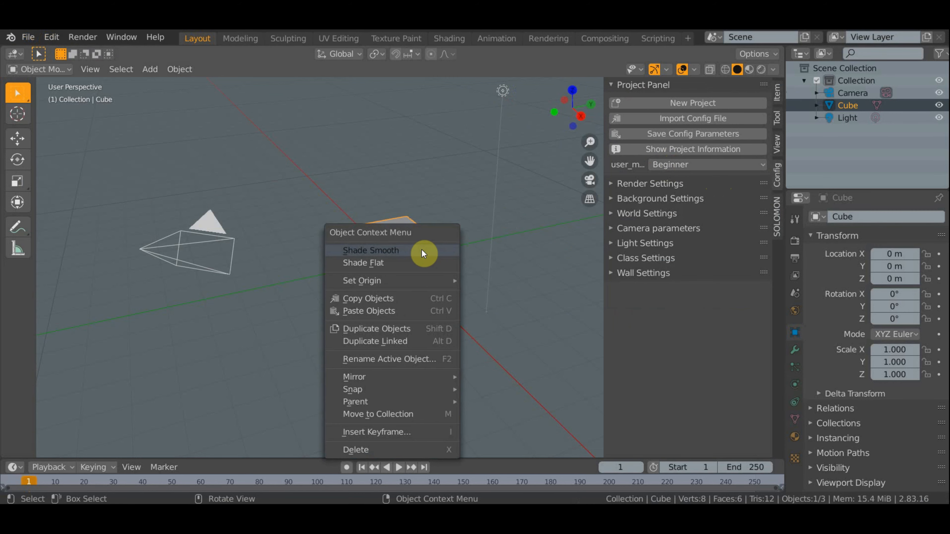
{"action": "left_click", "coordinate": [386, 447]}
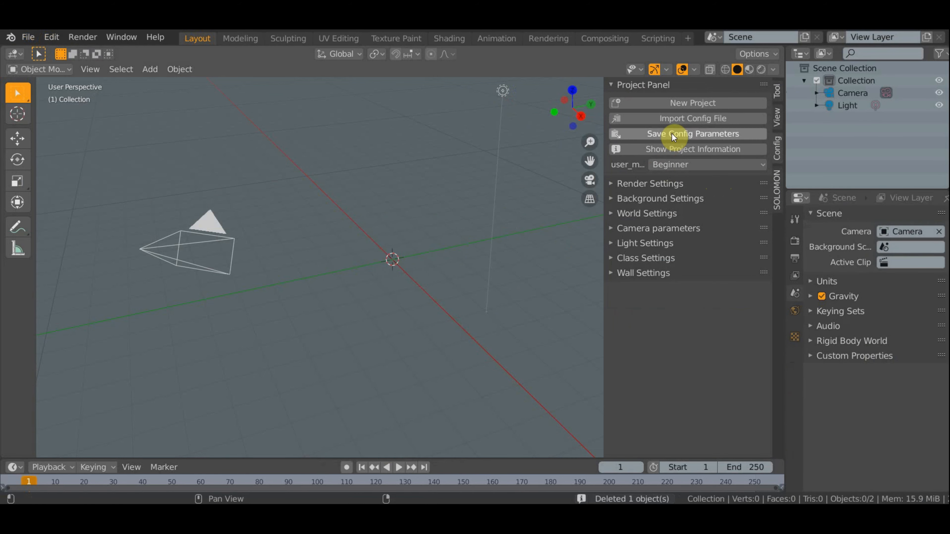
Step: Import config.json from the AutoLabelingToolResults folder using the copied path and widen the viewport sidebar
{"action": "left_click", "coordinate": [688, 121]}
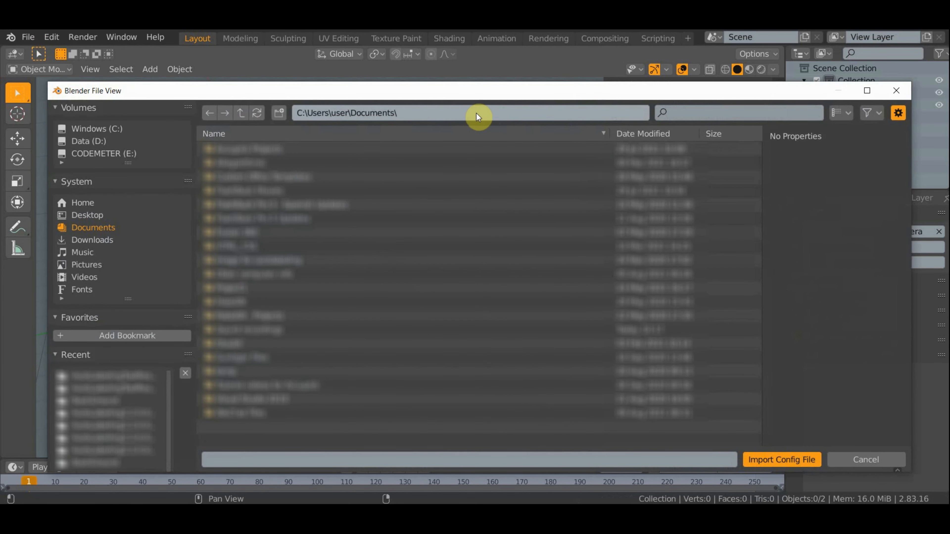
{"action": "left_click", "coordinate": [477, 114]}
{"action": "key", "text": "BackSpace"}
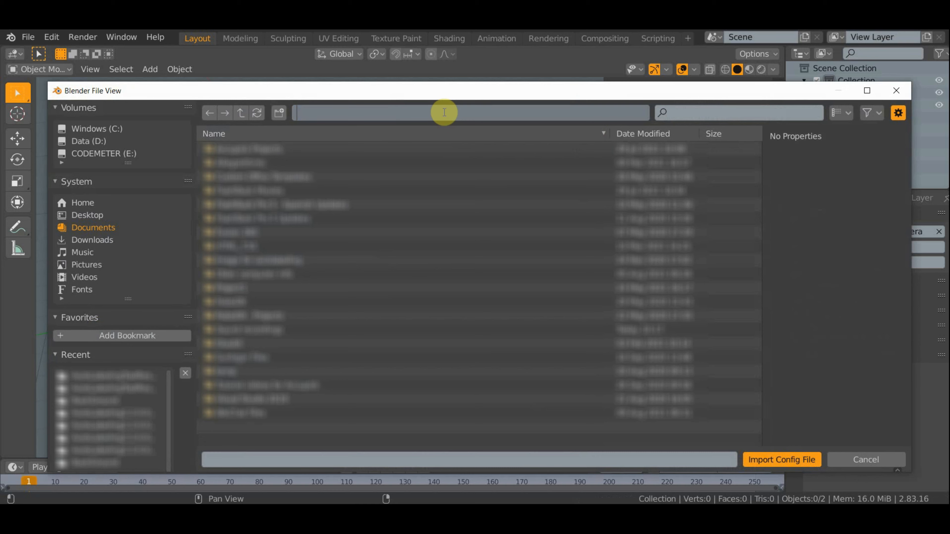
{"action": "key", "text": "ctrl+v"}
{"action": "key", "text": "Return"}
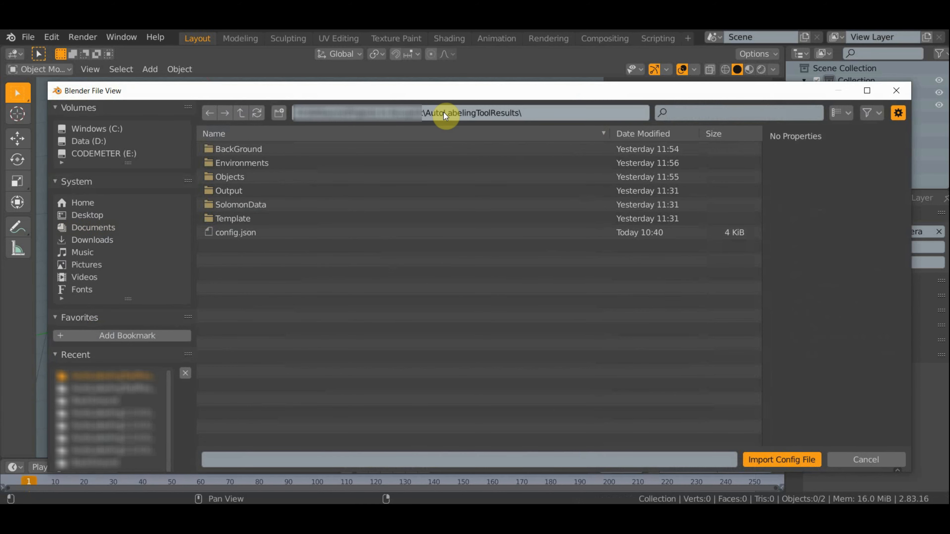
{"action": "left_click", "coordinate": [248, 235]}
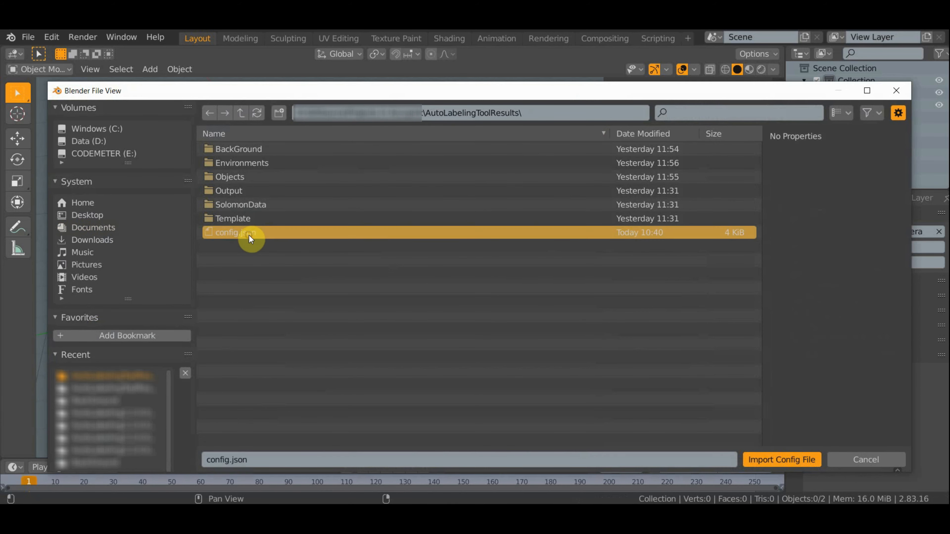
{"action": "left_click", "coordinate": [772, 460]}
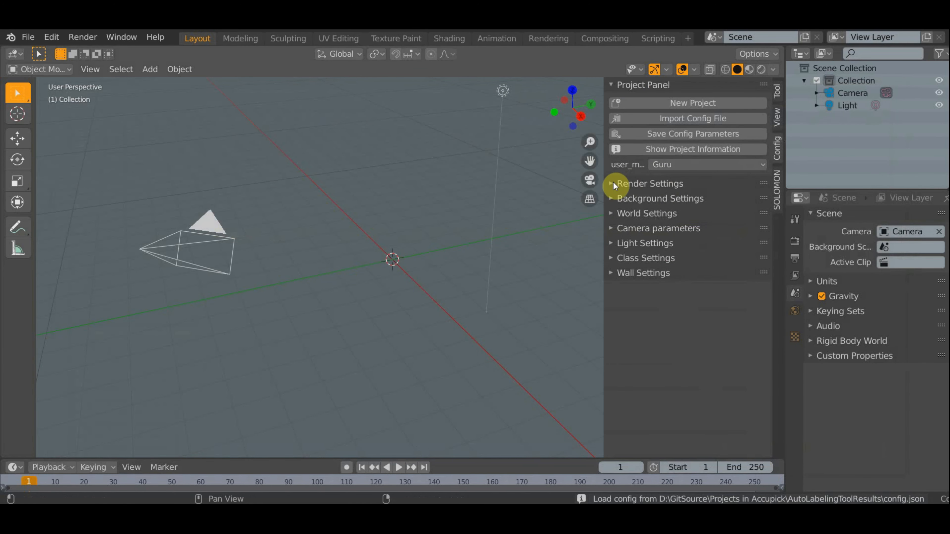
{"action": "left_click_drag", "start_coordinate": [604, 183], "coordinate": [554, 182]}
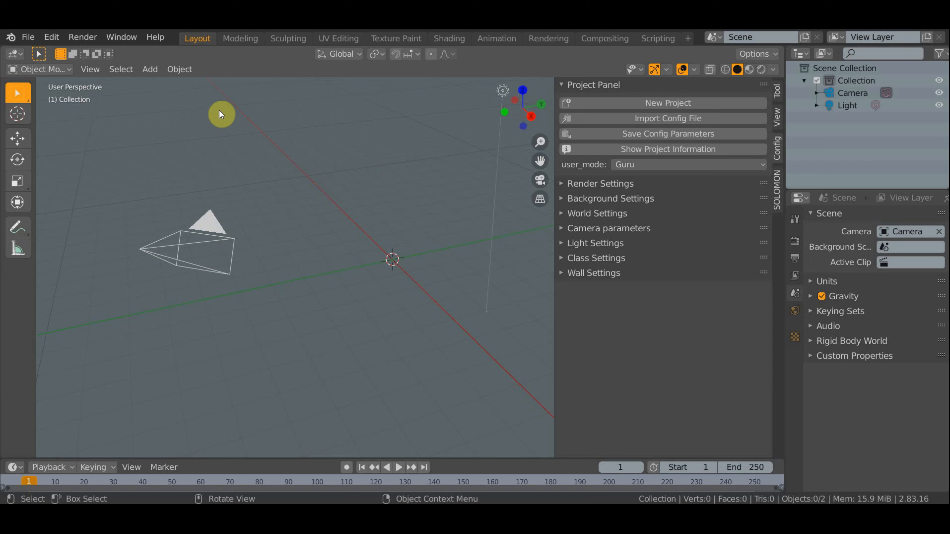
Step: Start saving the Blender scene and set the destination to the AutoLabelingToolResults folder using the copied path
{"action": "left_click", "coordinate": [30, 37]}
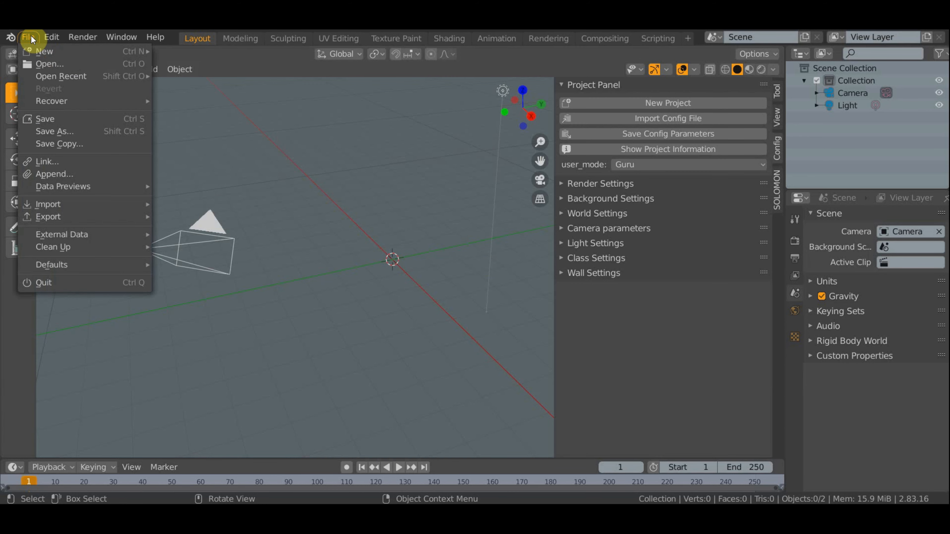
{"action": "left_click", "coordinate": [63, 121]}
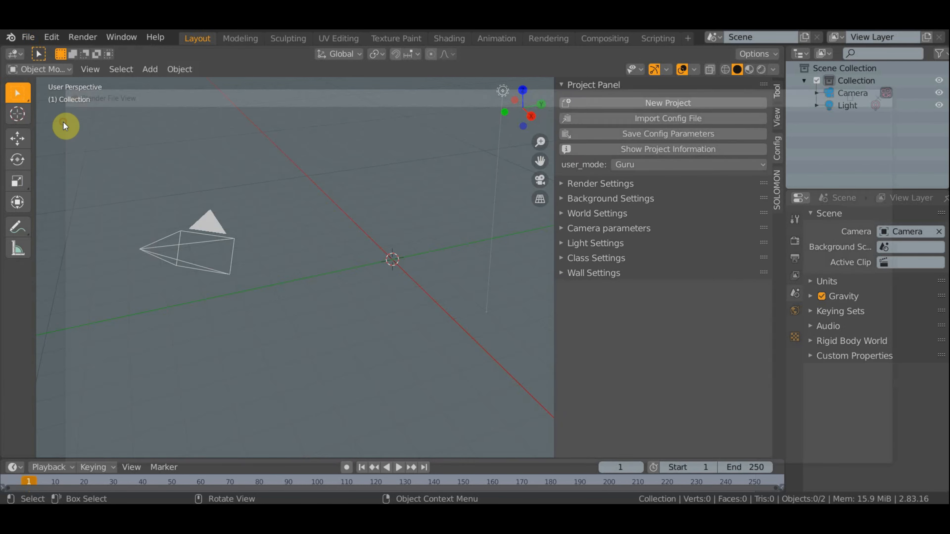
{"action": "left_click", "coordinate": [329, 114]}
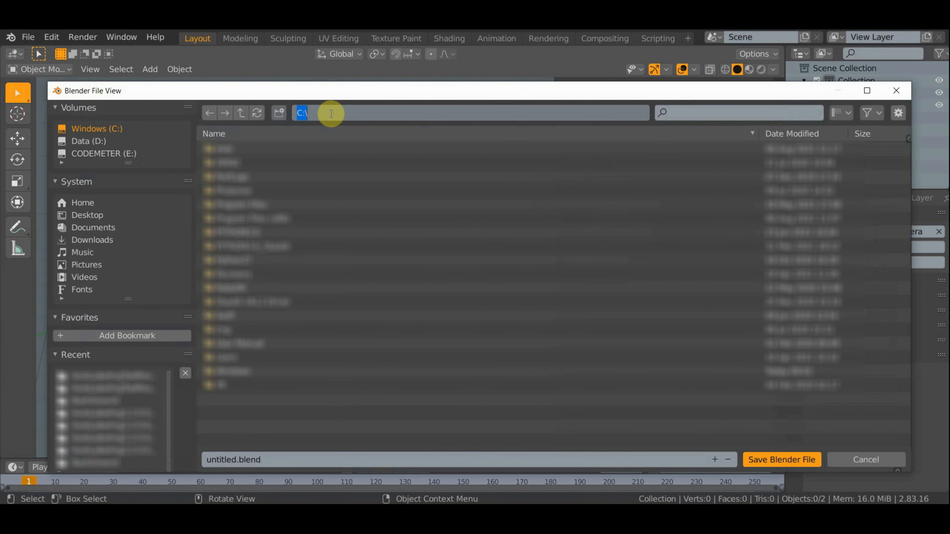
{"action": "key", "text": "BackSpace"}
{"action": "key", "text": "ctrl+v"}
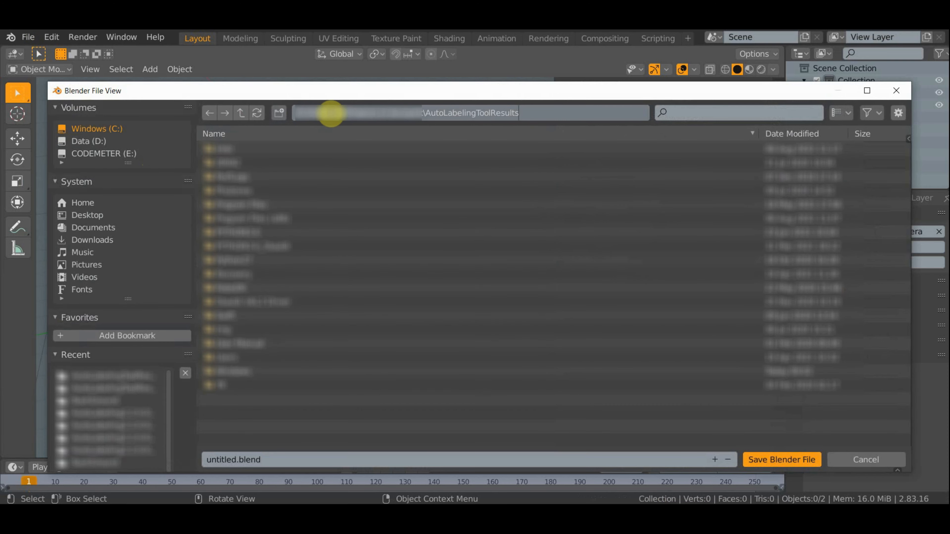
{"action": "key", "text": "Return"}
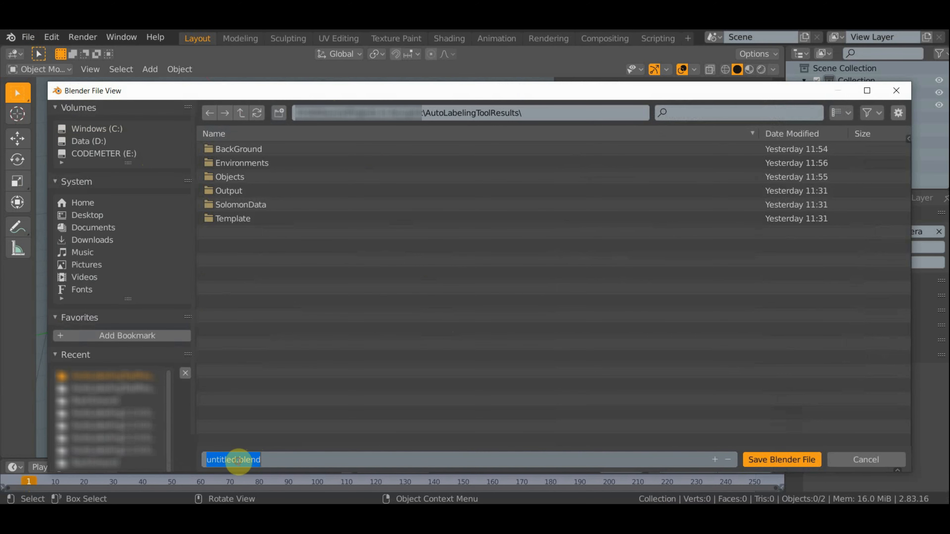
Step: Name the scene file AutoLabelingToolResults.blend and save it in the project folder
{"action": "left_click", "coordinate": [244, 460]}
{"action": "left_click", "coordinate": [235, 460]}
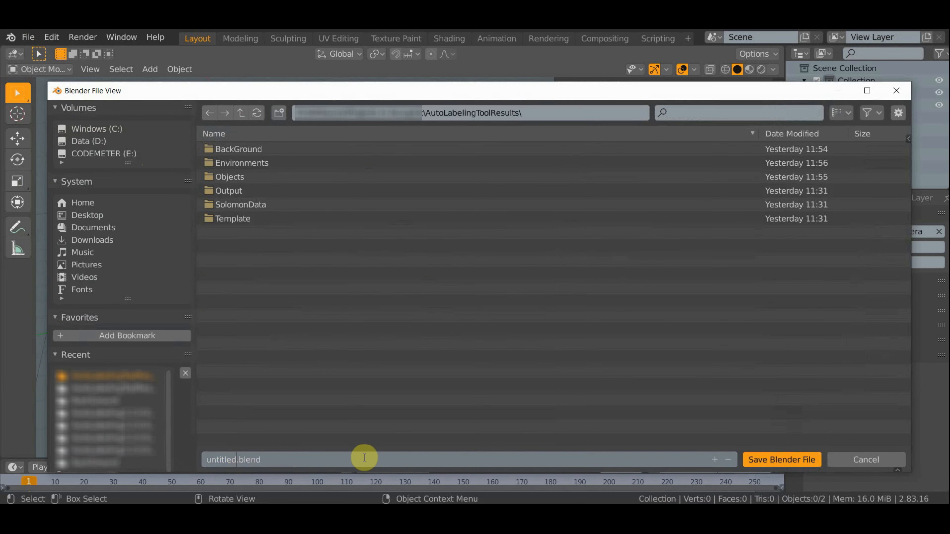
{"action": "key", "text": "BackSpace"}
{"action": "key", "text": "BackSpace"}
{"action": "key", "text": "BackSpace"}
{"action": "key", "text": "BackSpace"}
{"action": "key", "text": "BackSpace"}
{"action": "key", "text": "BackSpace"}
{"action": "key", "text": "BackSpace"}
{"action": "key", "text": "BackSpace"}
{"action": "type", "text": "AutoLabelingToolResults"}
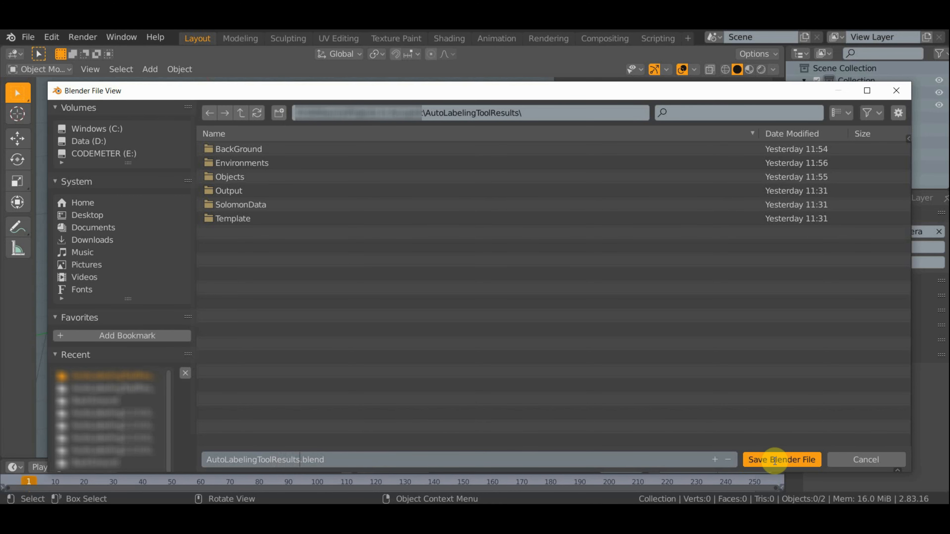
{"action": "left_click", "coordinate": [774, 460]}
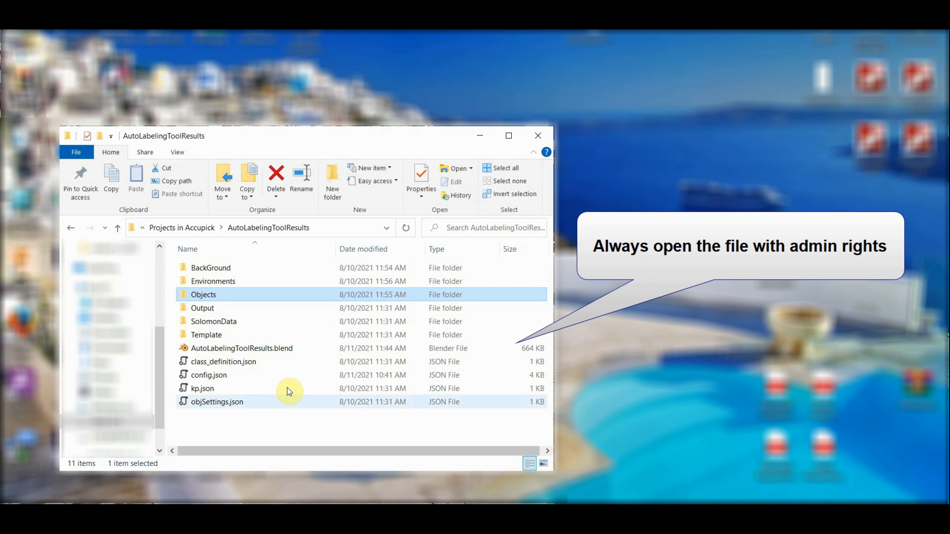
Step: Open AutoLabelingToolResults.blend from the AutoLabelingToolResults project folder
{"action": "left_click", "coordinate": [271, 350]}
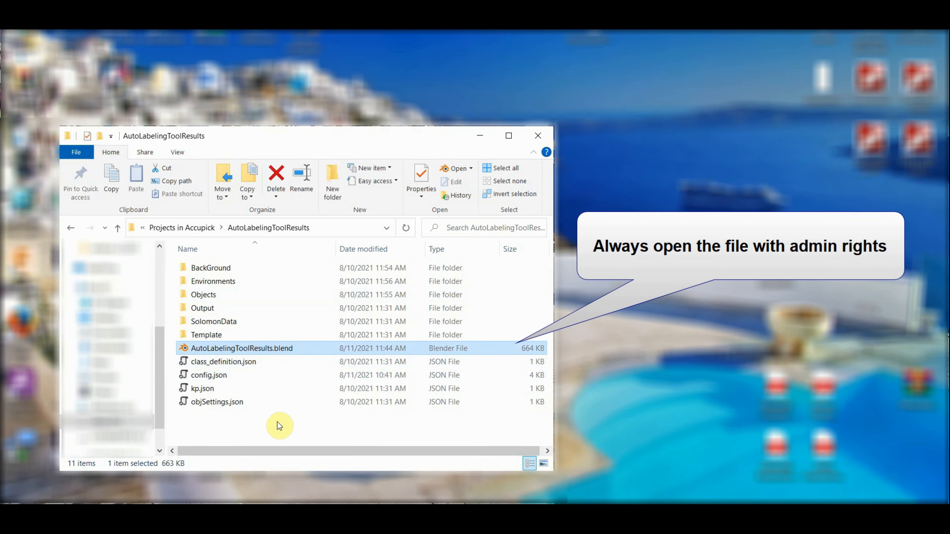
{"action": "double_click", "coordinate": [257, 347]}
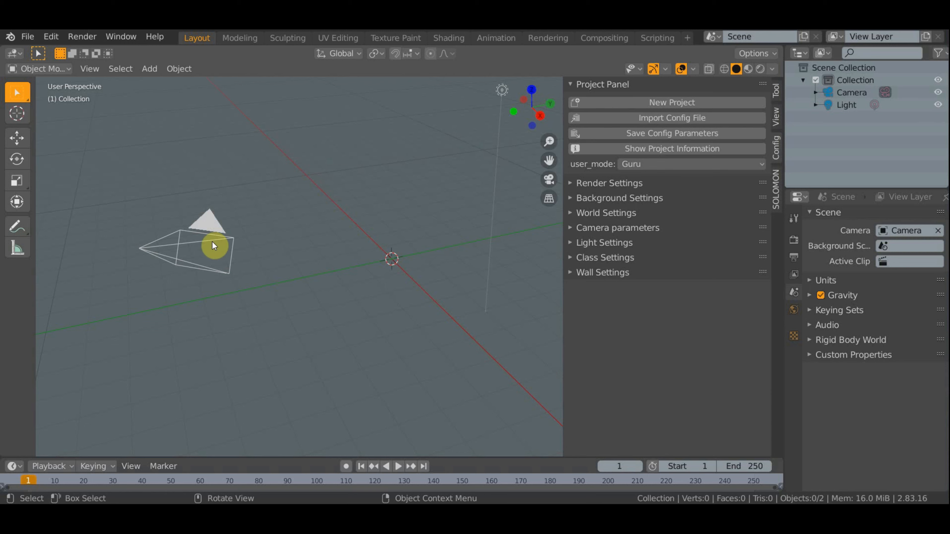
Step: Select the camera, look through it, and return to the user perspective
{"action": "left_click", "coordinate": [200, 269]}
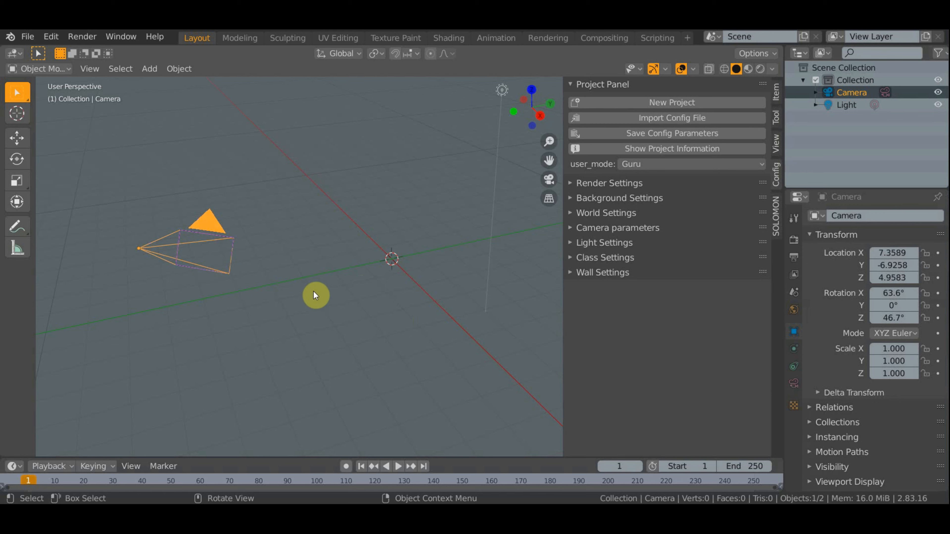
{"action": "left_click", "coordinate": [551, 181]}
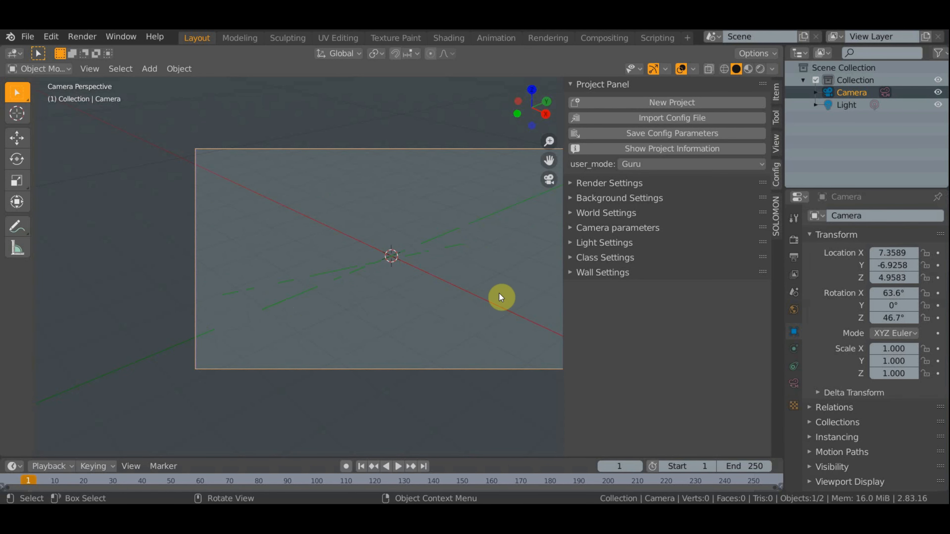
{"action": "left_click", "coordinate": [551, 181]}
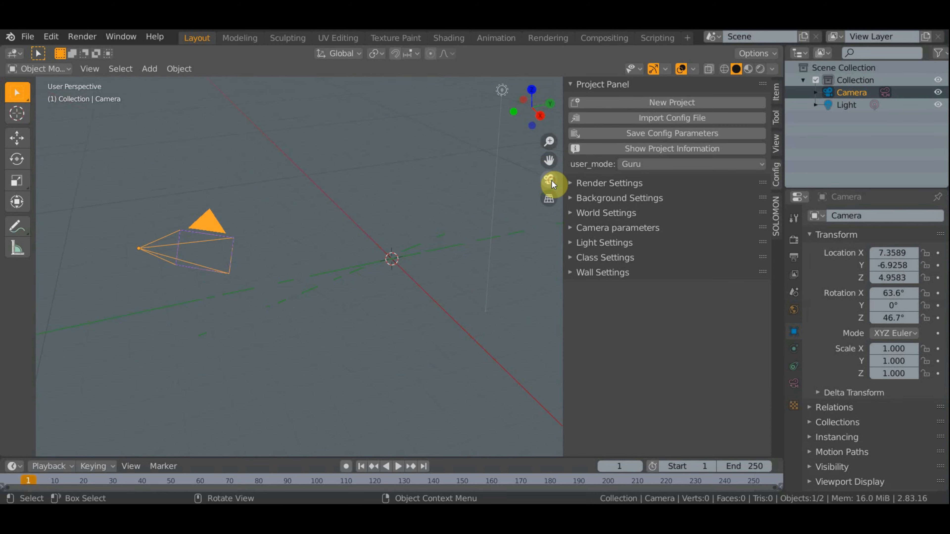
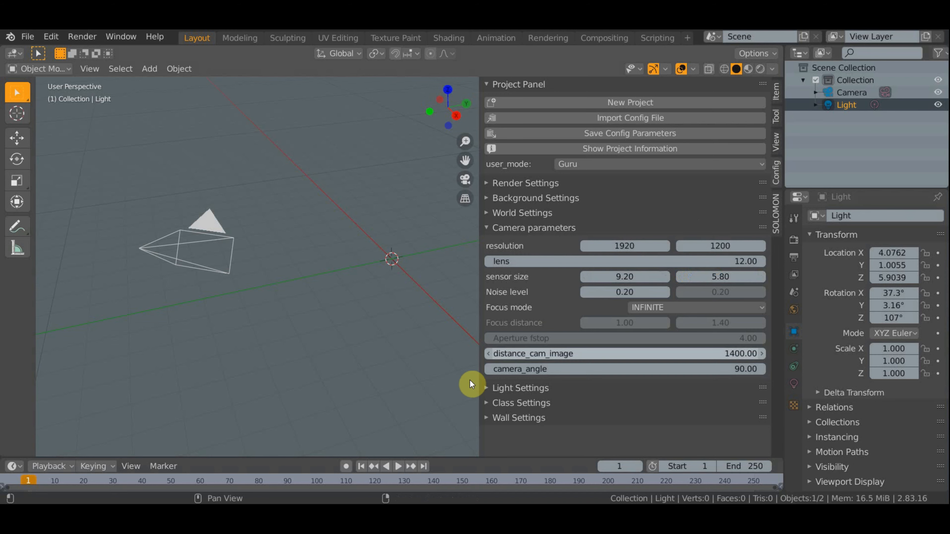
Step: Check the pixel dimensions of an image in the project's BackGround folder, then return to Blender
{"action": "left_click", "coordinate": [311, 516]}
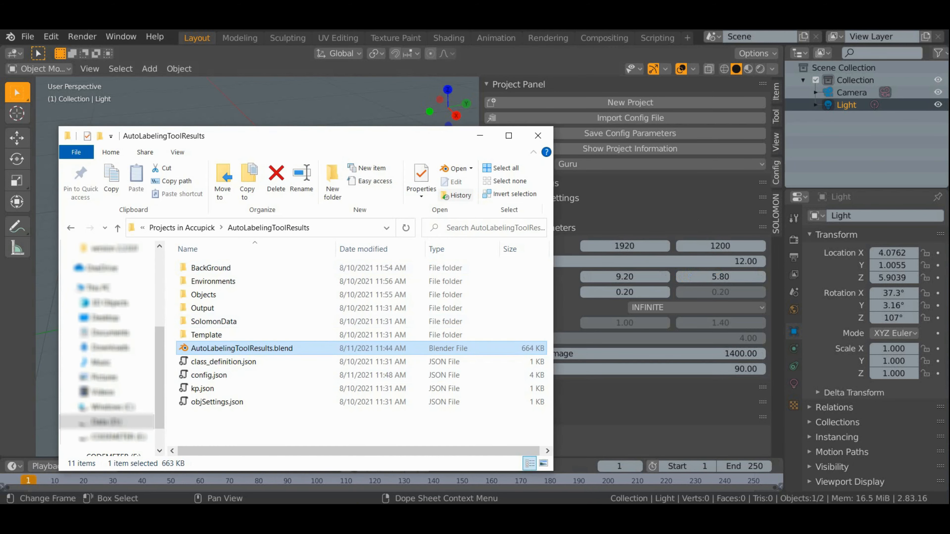
{"action": "double_click", "coordinate": [227, 269]}
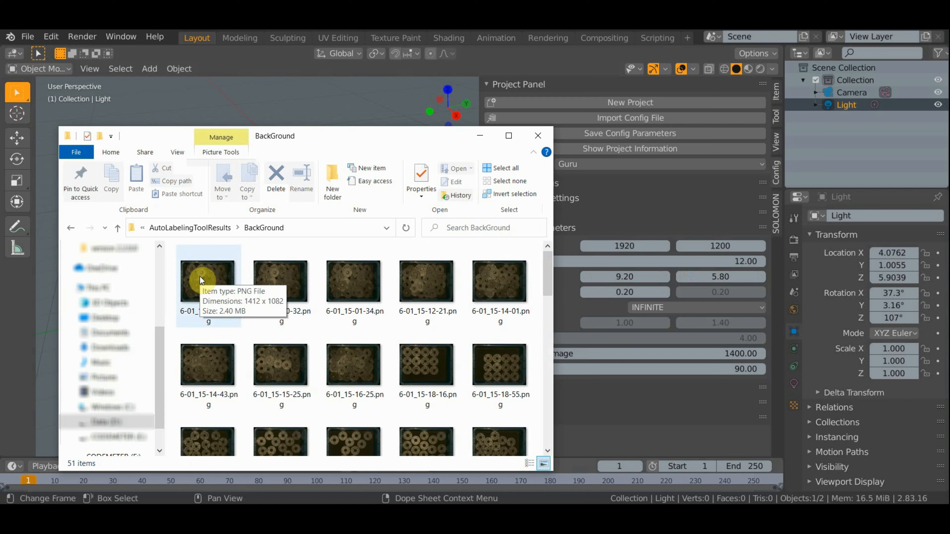
{"action": "left_click", "coordinate": [483, 137]}
Step: Set the camera resolution to 1412 by 1082 to match the background images
{"action": "left_click", "coordinate": [643, 245]}
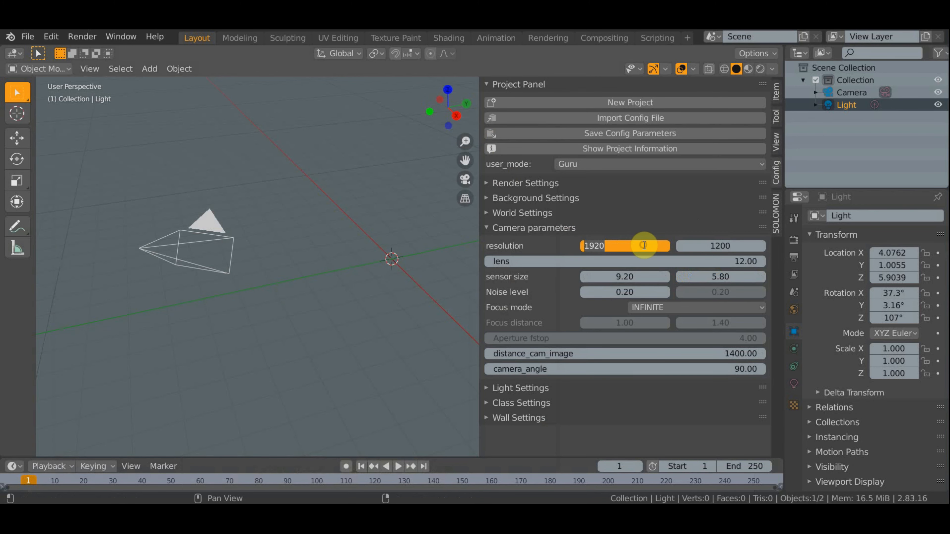
{"action": "type", "text": "1412"}
{"action": "left_click", "coordinate": [733, 246]}
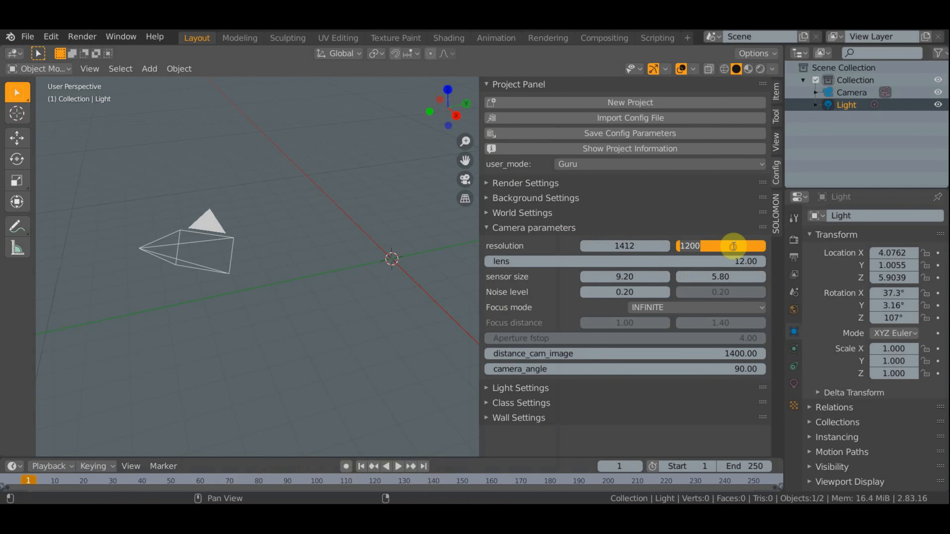
{"action": "type", "text": "1082"}
{"action": "key", "text": "Return"}
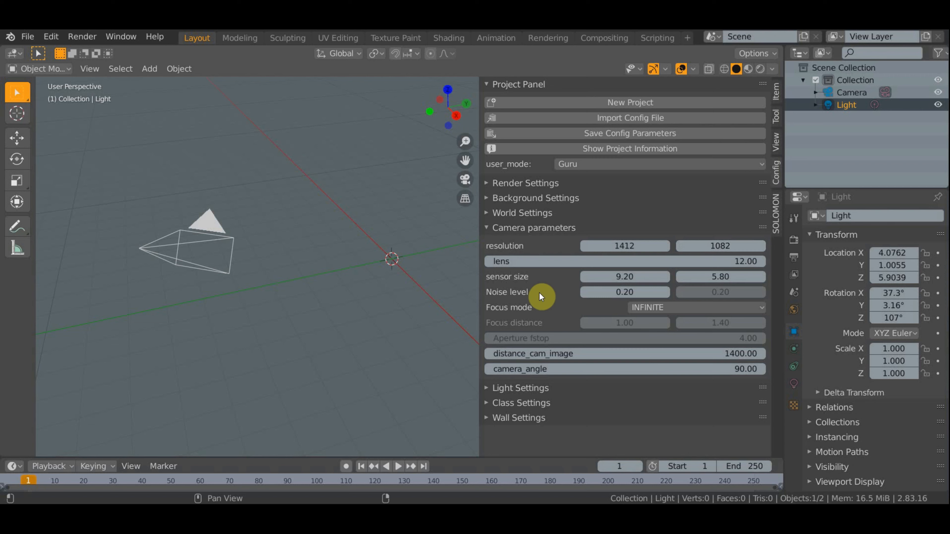
Step: Set the upper value of the camera's Noise level range to 0.25
{"action": "left_click", "coordinate": [722, 292]}
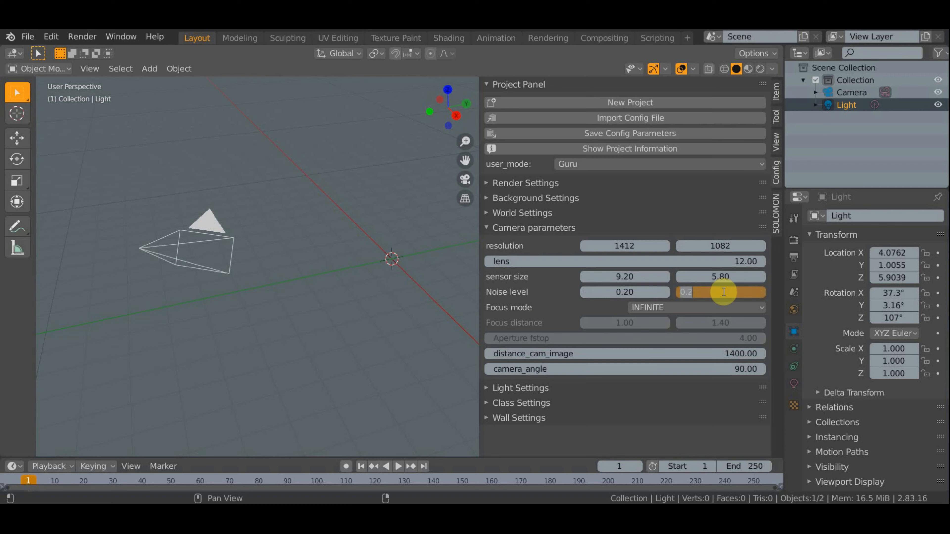
{"action": "type", "text": "0.25"}
{"action": "key", "text": "Return"}
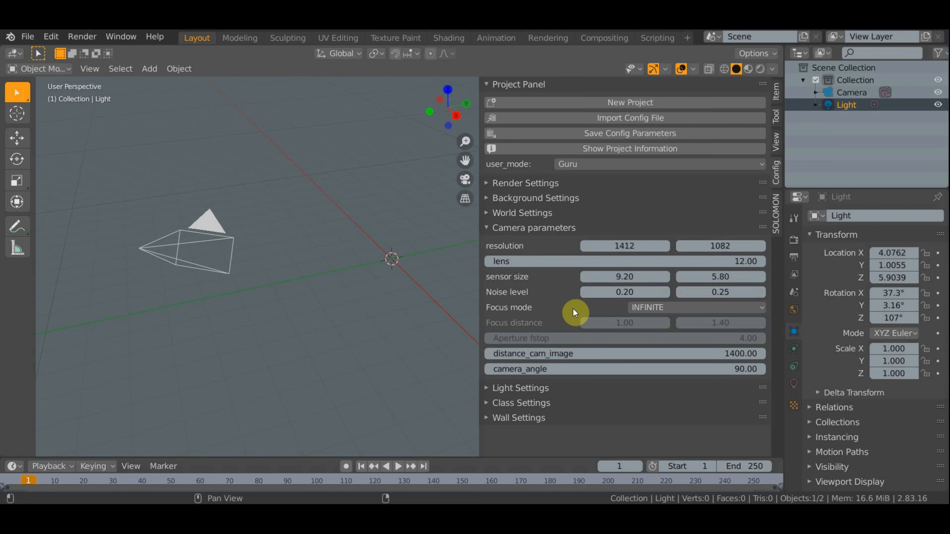
Step: Switch the camera's Focus mode to FINITE to expose its focus options, and restore it to INFINITE
{"action": "left_click", "coordinate": [659, 307]}
{"action": "left_click", "coordinate": [655, 322]}
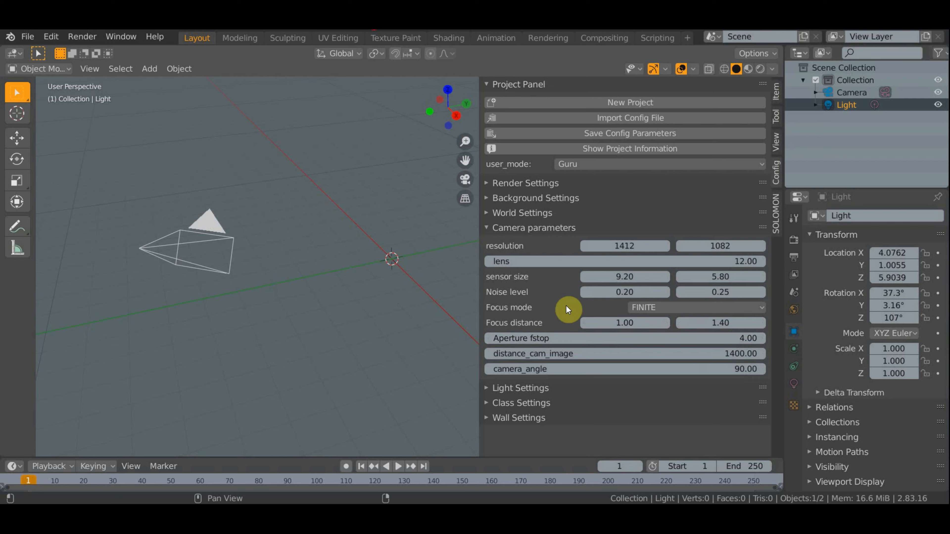
{"action": "left_click", "coordinate": [641, 308]}
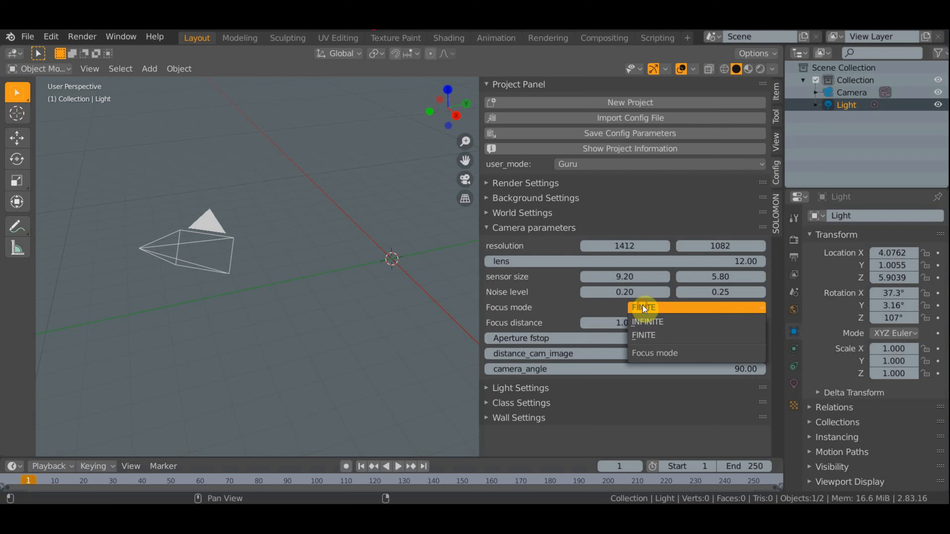
{"action": "left_click", "coordinate": [642, 320]}
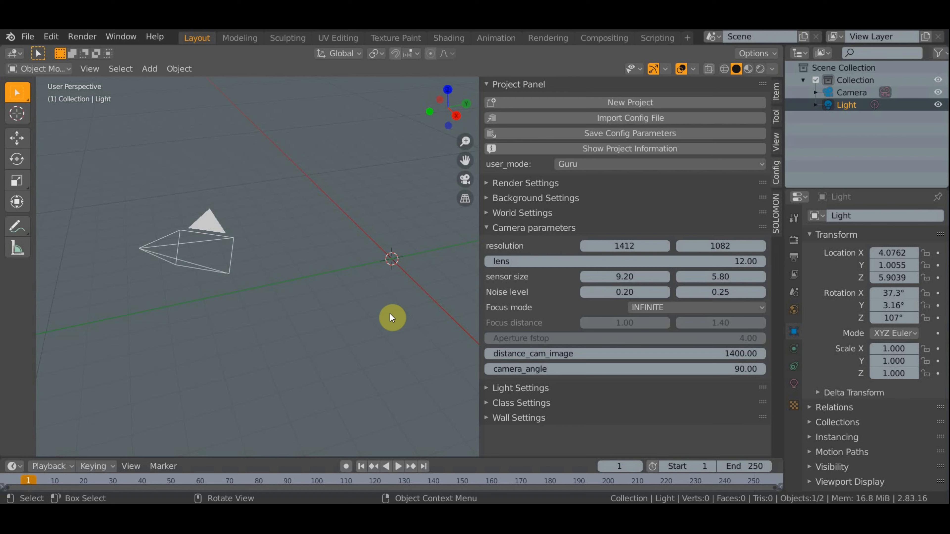
Step: Save the project's config parameters, collapse the Camera parameters and expand the Light Settings
{"action": "left_click", "coordinate": [616, 134]}
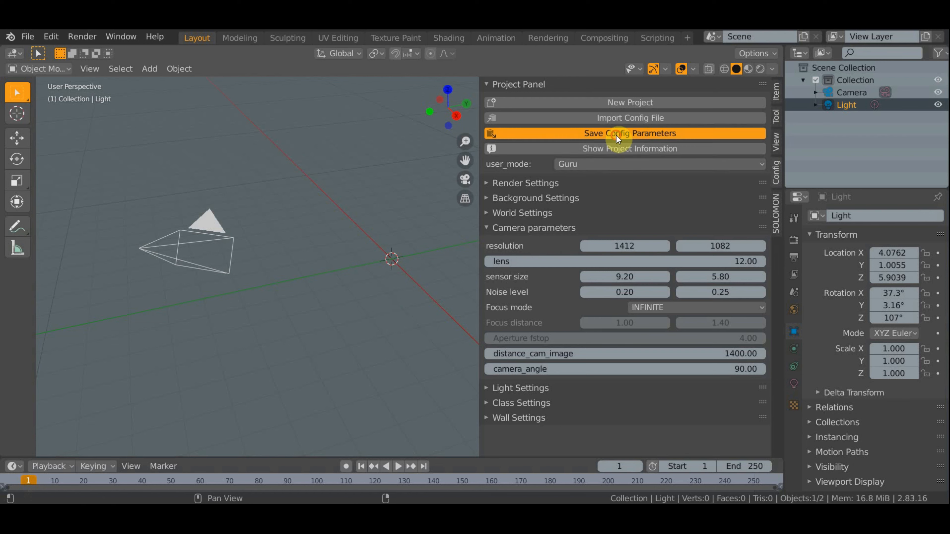
{"action": "left_click", "coordinate": [546, 228]}
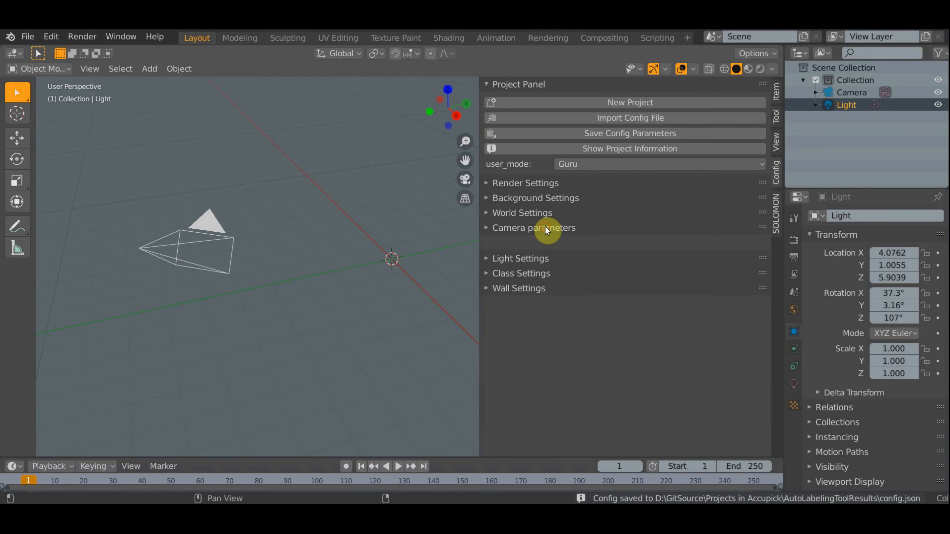
{"action": "left_click", "coordinate": [544, 243]}
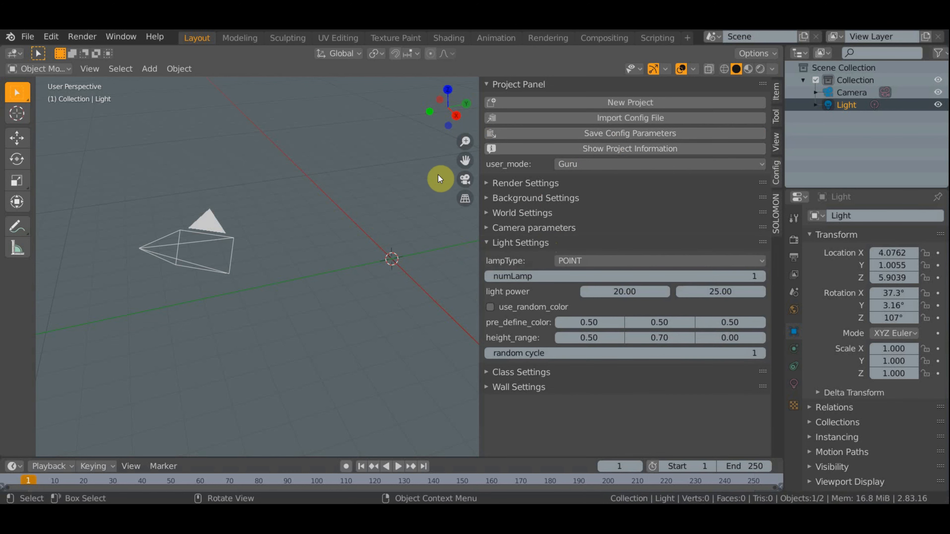
Step: Set the light's pre_define_color to white with all three values at 1.00
{"action": "middle_click_drag", "start_coordinate": [461, 246], "coordinate": [424, 268]}
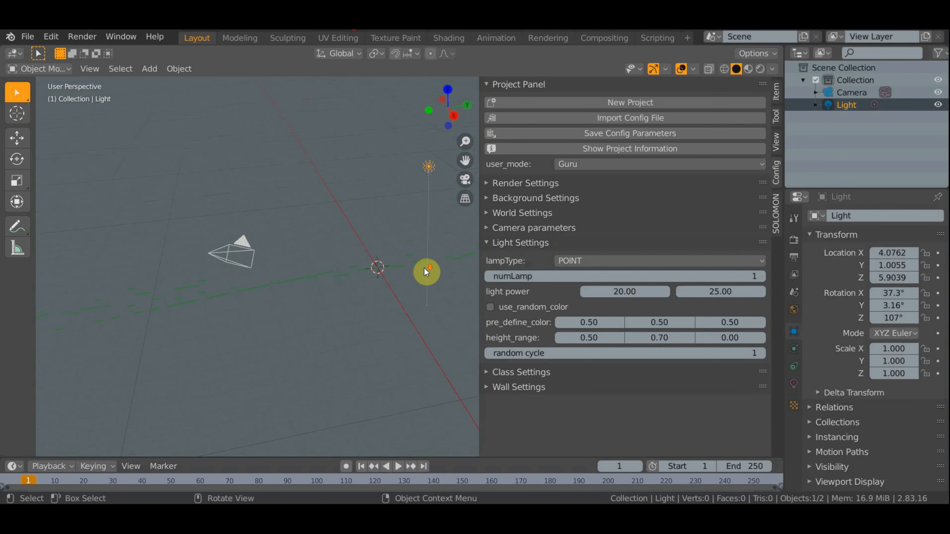
{"action": "middle_click_drag", "start_coordinate": [438, 189], "coordinate": [399, 174]}
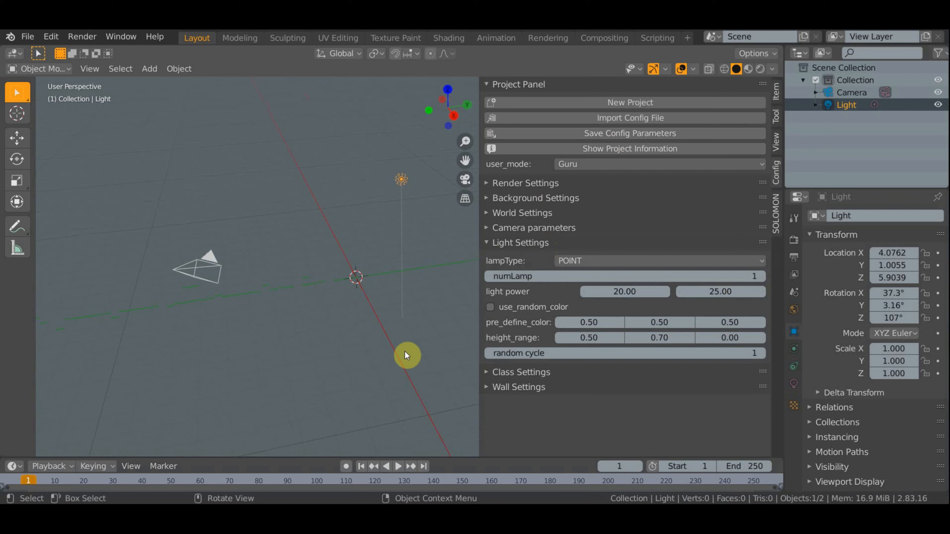
{"action": "left_click", "coordinate": [592, 322]}
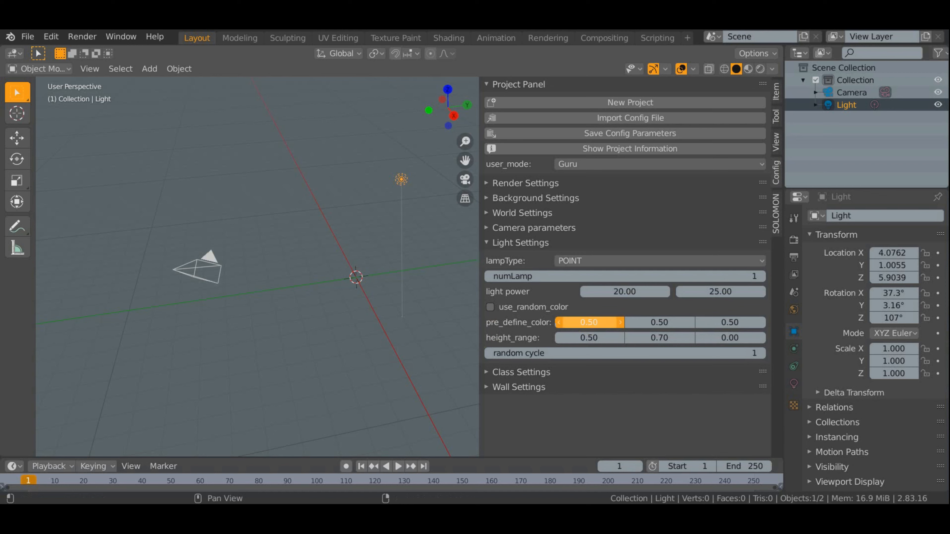
{"action": "type", "text": "1"}
{"action": "key", "text": "Return"}
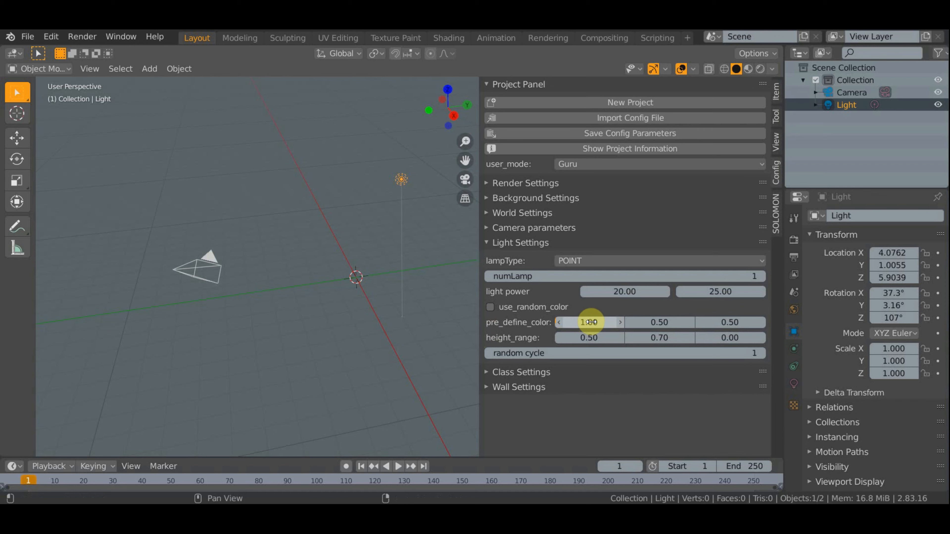
{"action": "left_click", "coordinate": [655, 322]}
{"action": "key", "text": "BackSpace"}
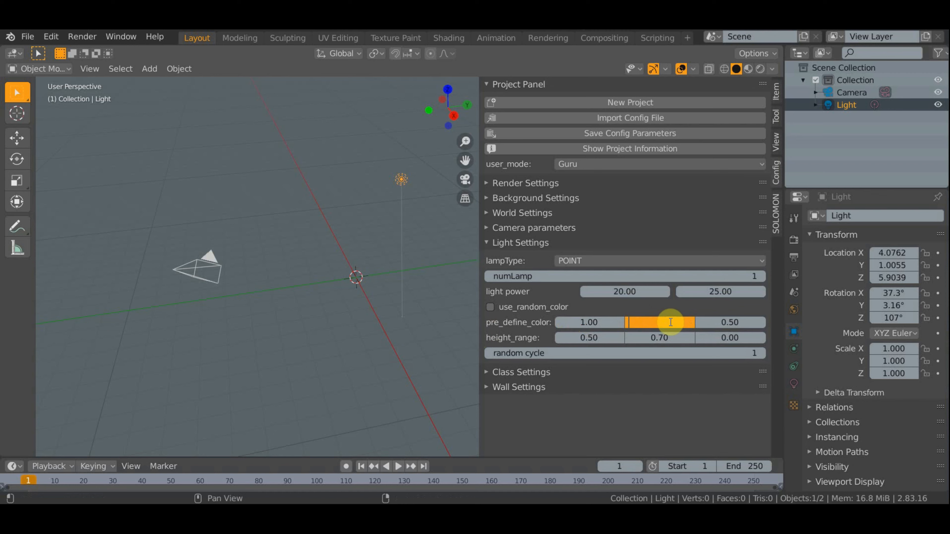
{"action": "type", "text": "1"}
{"action": "key", "text": "Return"}
{"action": "left_click", "coordinate": [725, 320]}
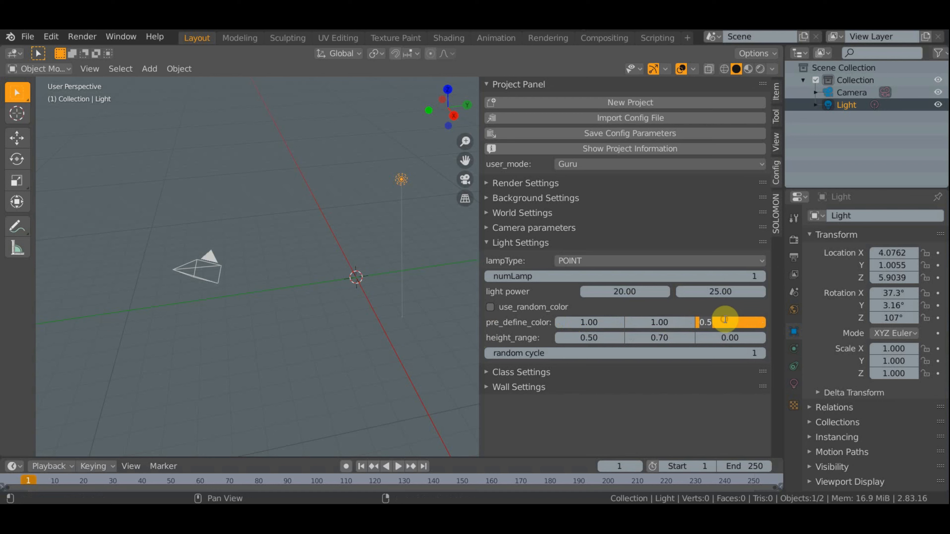
{"action": "key", "text": "BackSpace"}
{"action": "type", "text": "1"}
{"action": "key", "text": "Return"}
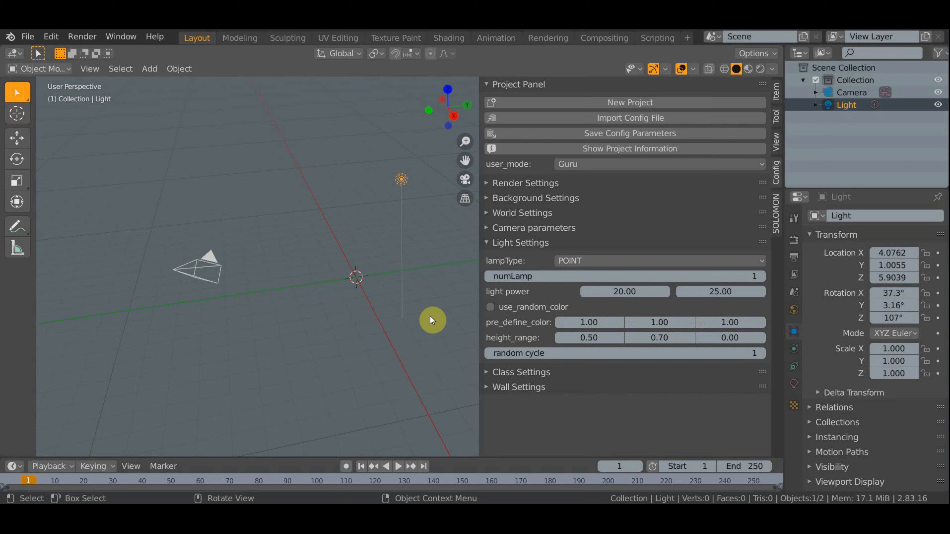
{"action": "mouse_move", "coordinate": [430, 316]}
{"action": "middle_mouse_down"}
{"action": "mouse_move", "coordinate": [424, 290]}
{"action": "mouse_move", "coordinate": [413, 315]}
{"action": "middle_mouse_up"}
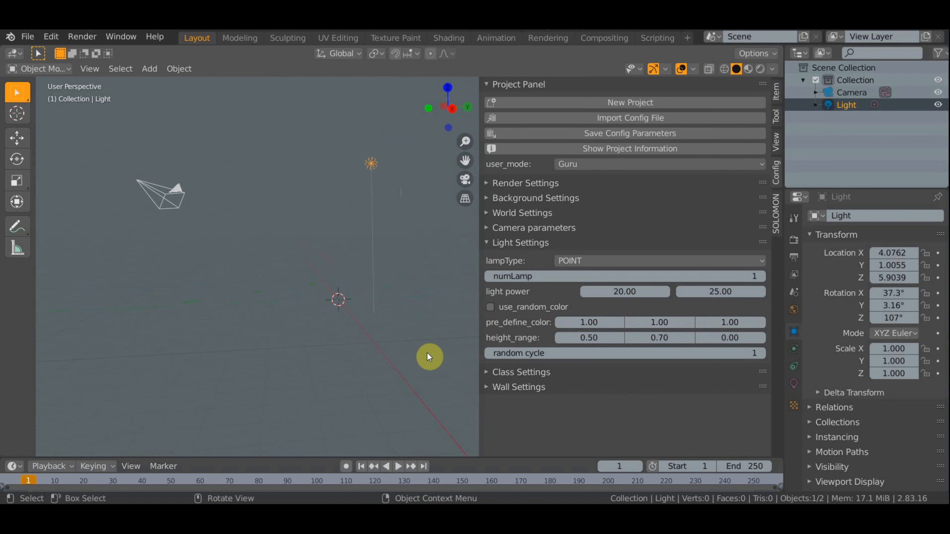
Step: Collapse the Light Settings, check the Class Settings, and enable user_define_walls in the Wall Settings
{"action": "left_click", "coordinate": [518, 242]}
{"action": "left_click", "coordinate": [524, 257]}
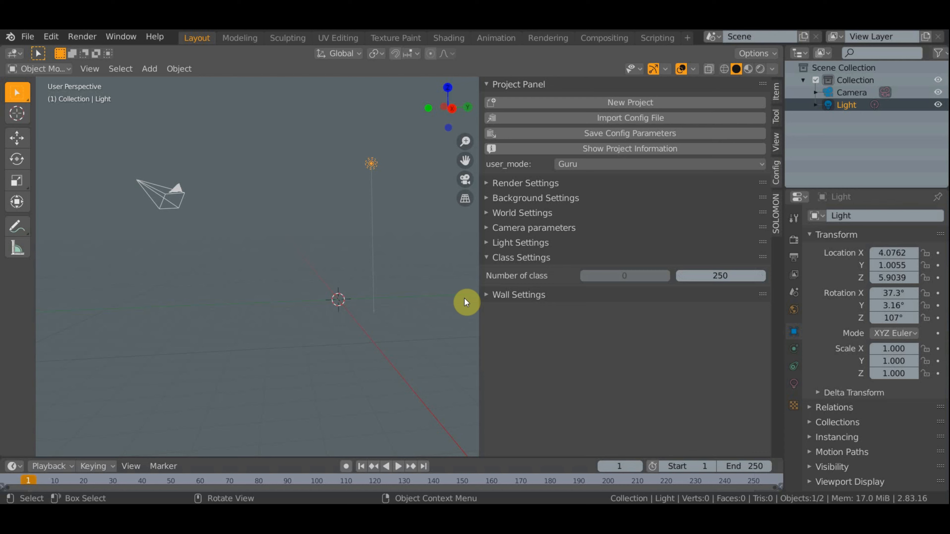
{"action": "left_click", "coordinate": [512, 259]}
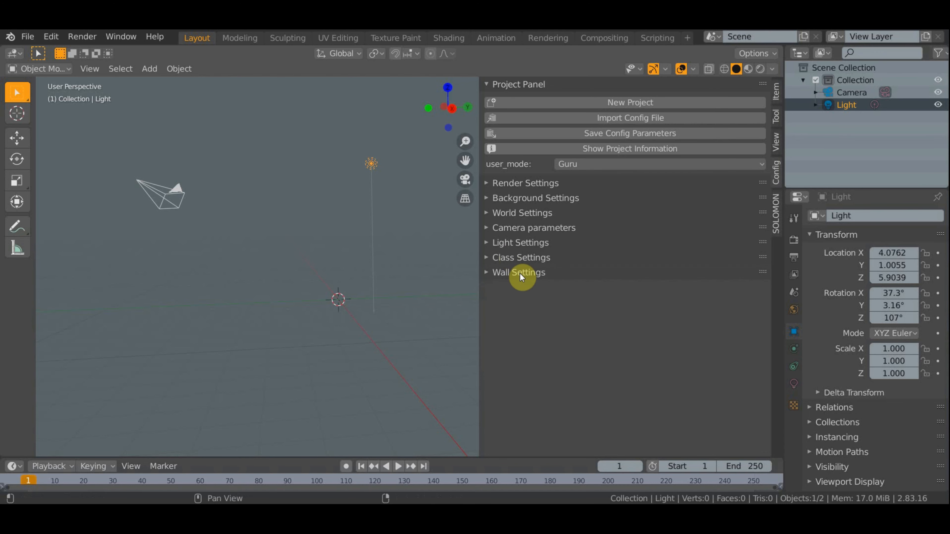
{"action": "left_click", "coordinate": [521, 273]}
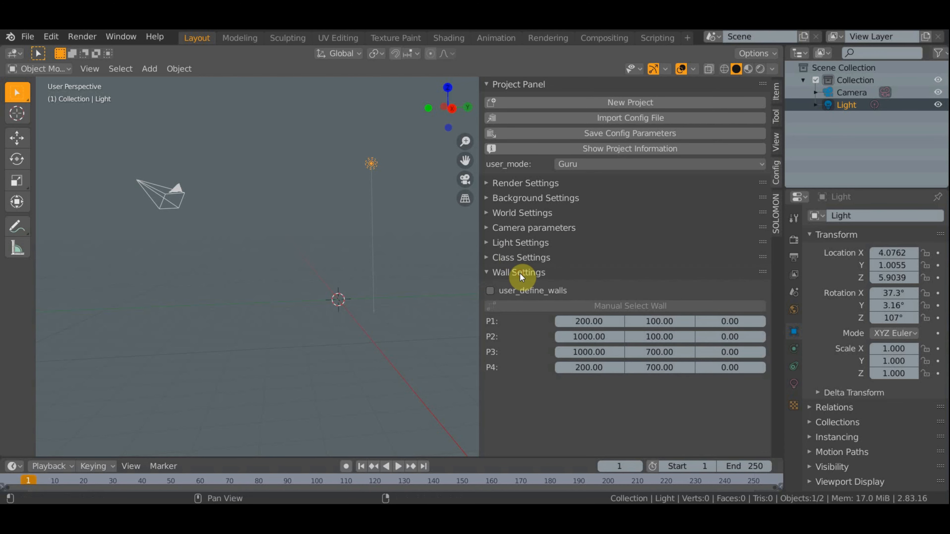
{"action": "left_click", "coordinate": [490, 291]}
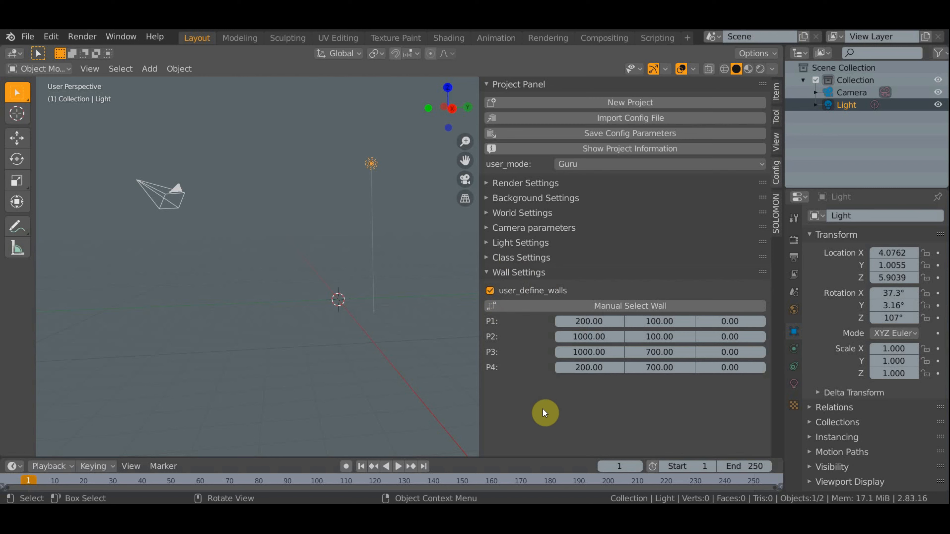
Step: Define the walls manually on image 6-01_14-58-07.png with a rectangle along the bin's inner edges, and save the config parameters
{"action": "left_click", "coordinate": [534, 306]}
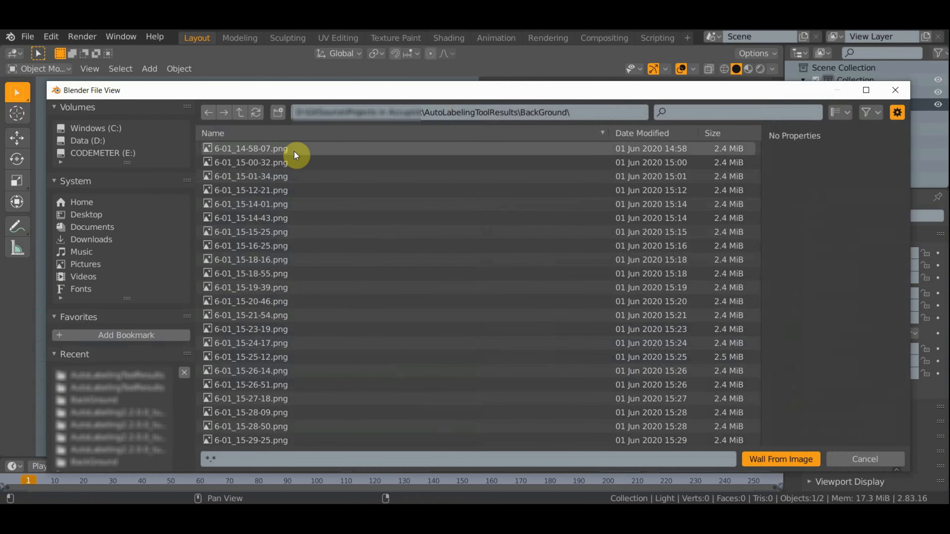
{"action": "left_click", "coordinate": [295, 150]}
{"action": "left_click", "coordinate": [781, 459]}
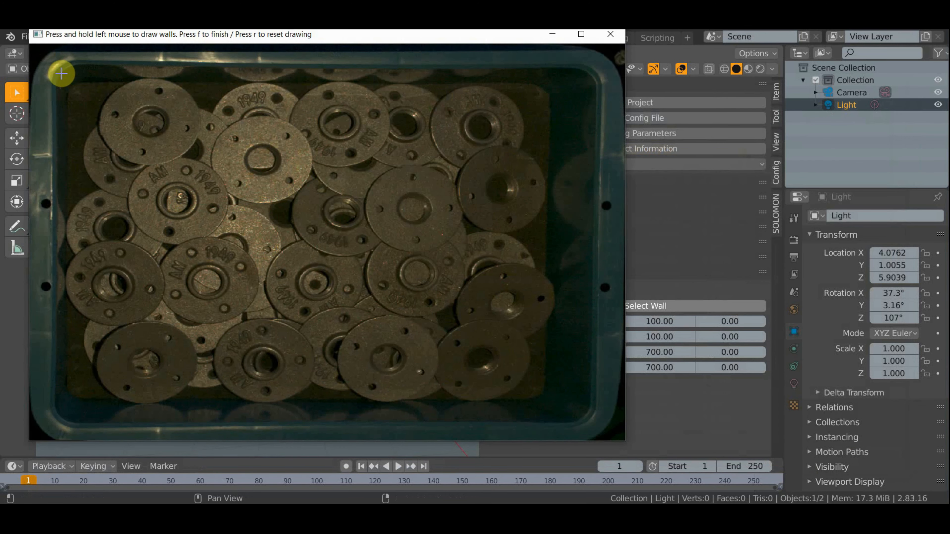
{"action": "mouse_move", "coordinate": [61, 73]}
{"action": "left_mouse_down"}
{"action": "mouse_move", "coordinate": [273, 248]}
{"action": "mouse_move", "coordinate": [484, 400]}
{"action": "mouse_move", "coordinate": [586, 416]}
{"action": "left_mouse_up"}
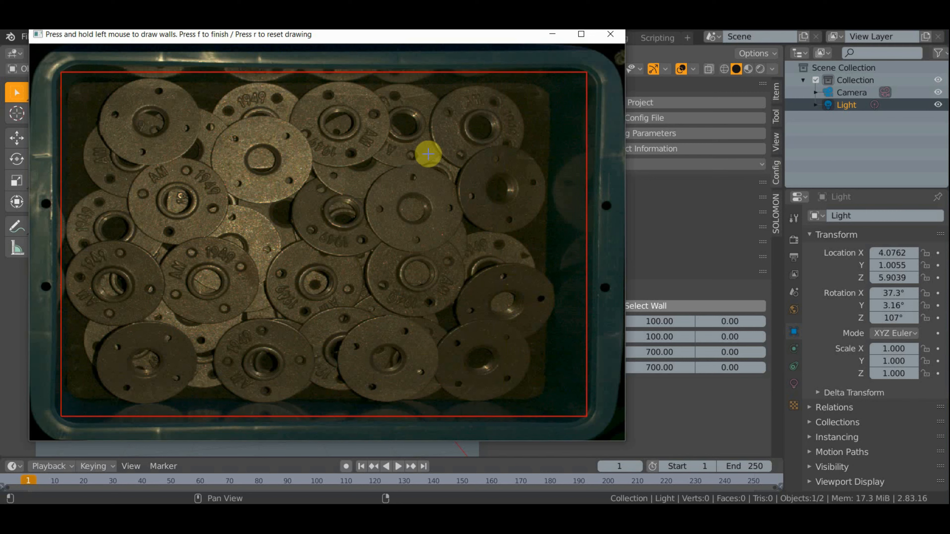
{"action": "key", "text": "f"}
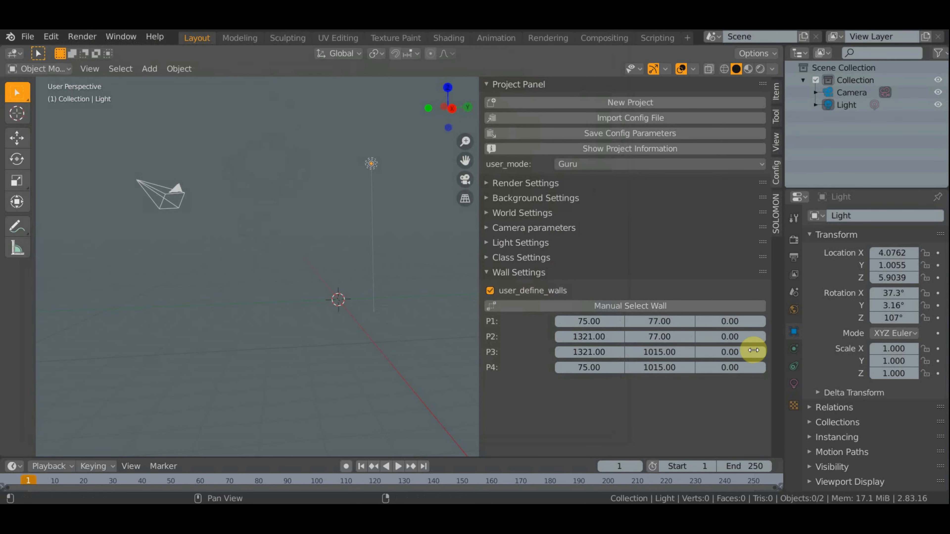
{"action": "left_click", "coordinate": [521, 274]}
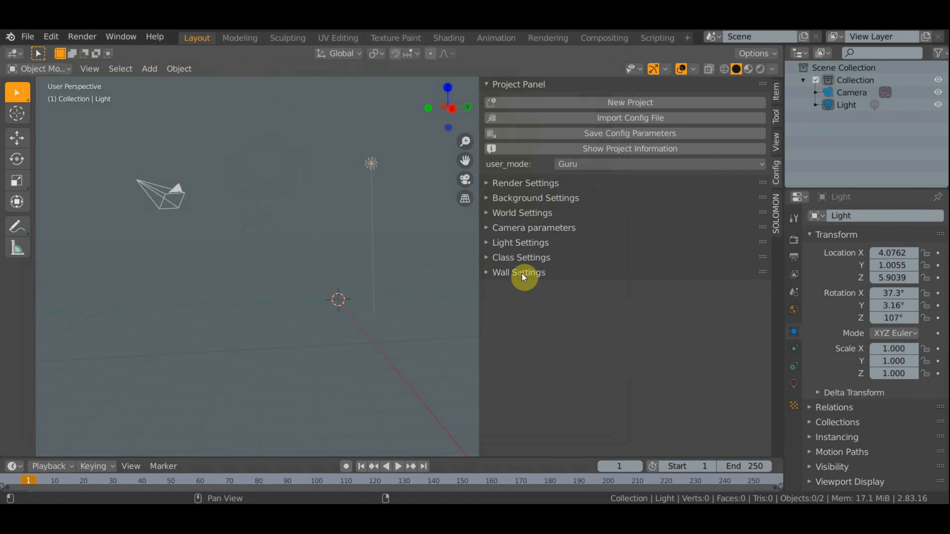
{"action": "left_click", "coordinate": [614, 133]}
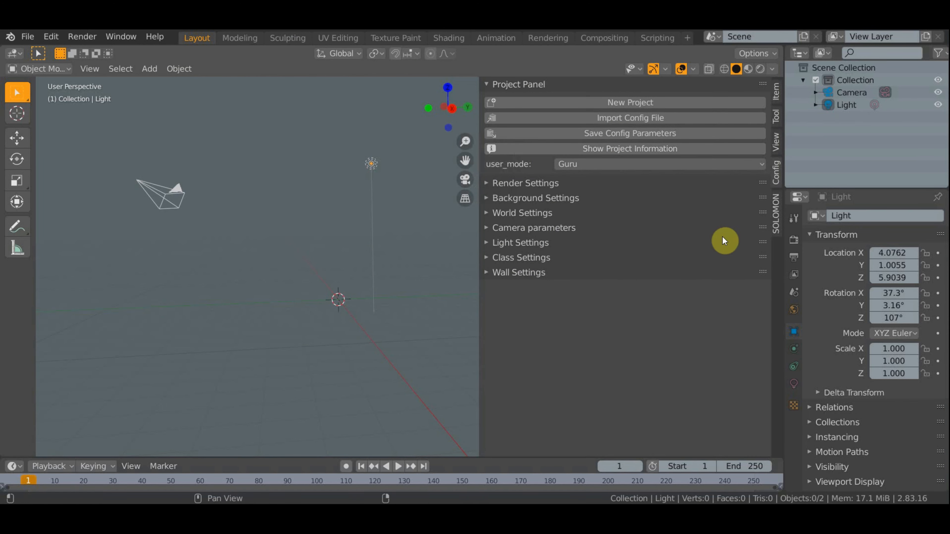
Step: Import the project's objects through the SOLOMON tools and select AM_1949 in the object list
{"action": "left_click", "coordinate": [776, 217]}
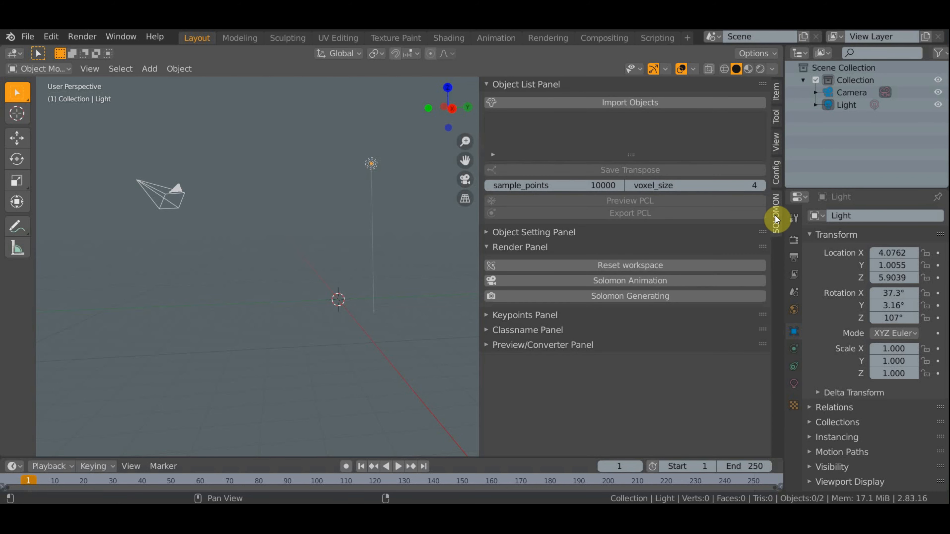
{"action": "left_click", "coordinate": [642, 103]}
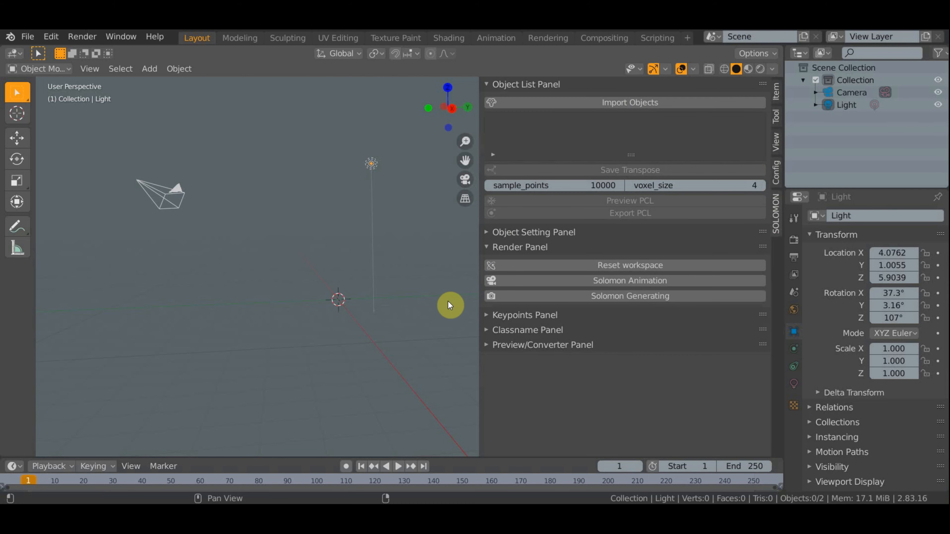
{"action": "left_click", "coordinate": [520, 121]}
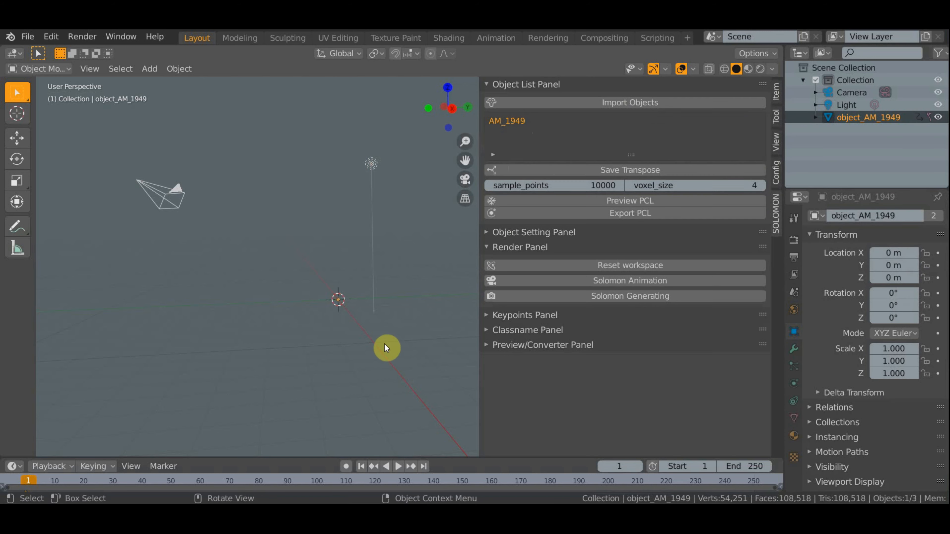
Step: Bring the imported AM_1949 flange into close view to inspect its face
{"action": "scroll", "coordinate": [382, 342], "scroll_direction": "up", "scroll_amount": 4}
{"action": "middle_click_drag", "start_coordinate": [378, 354], "coordinate": [394, 315]}
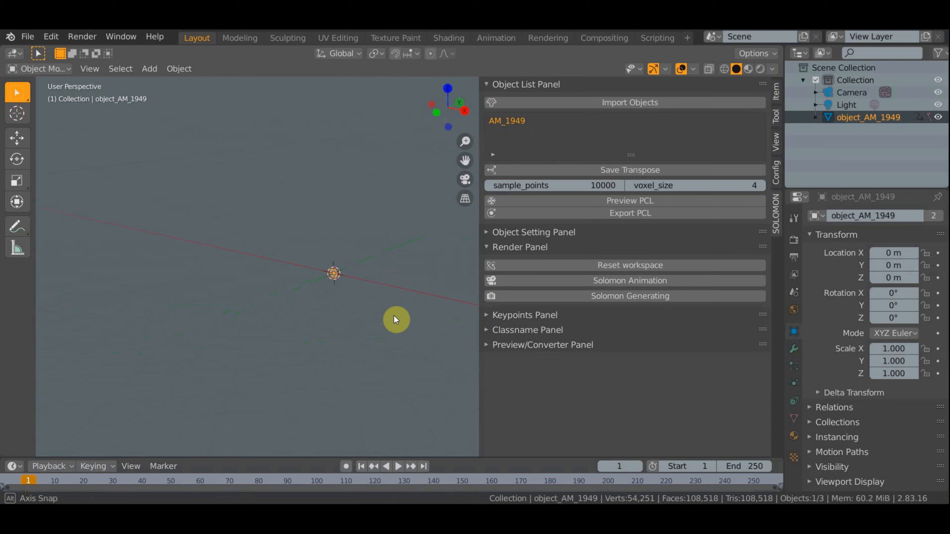
{"action": "scroll", "coordinate": [394, 315], "scroll_direction": "up", "scroll_amount": 8}
{"action": "middle_click_drag", "start_coordinate": [287, 332], "coordinate": [263, 326], "text": "shift"}
{"action": "scroll", "coordinate": [378, 303], "scroll_direction": "up", "scroll_amount": 3}
{"action": "middle_click_drag", "start_coordinate": [326, 308], "coordinate": [330, 327], "text": "shift"}
{"action": "scroll", "coordinate": [291, 330], "scroll_direction": "up", "scroll_amount": 4}
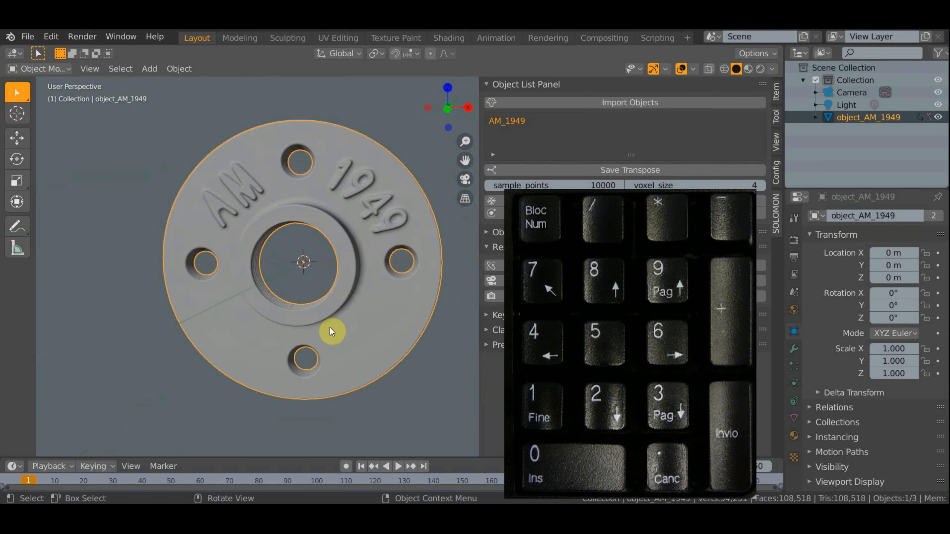
Step: Show the AM_1949 flange in front orthographic view, centred and filling the viewport
{"action": "key", "text": "KP_1"}
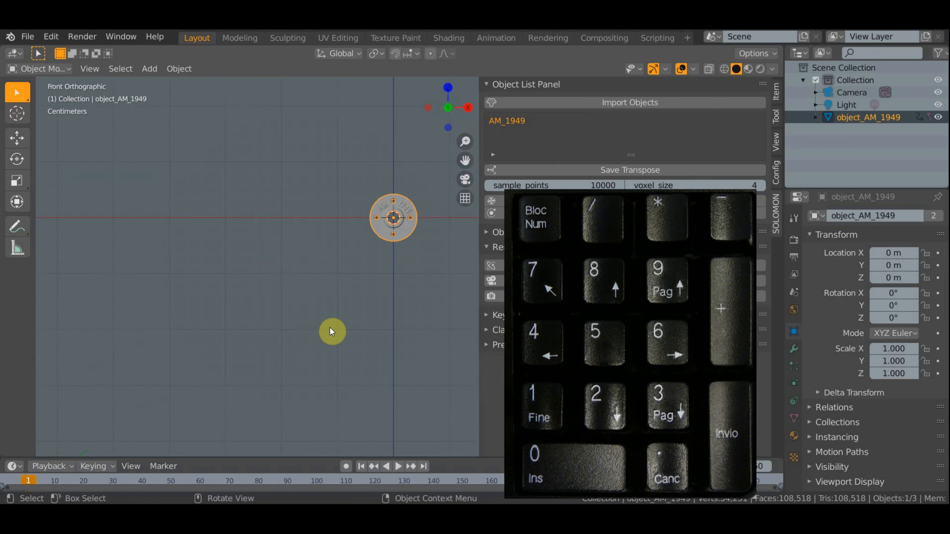
{"action": "middle_click_drag", "start_coordinate": [441, 290], "coordinate": [419, 292], "text": "shift"}
{"action": "scroll", "coordinate": [348, 317], "scroll_direction": "up", "scroll_amount": 5}
{"action": "scroll", "coordinate": [397, 295], "scroll_direction": "up", "scroll_amount": 4}
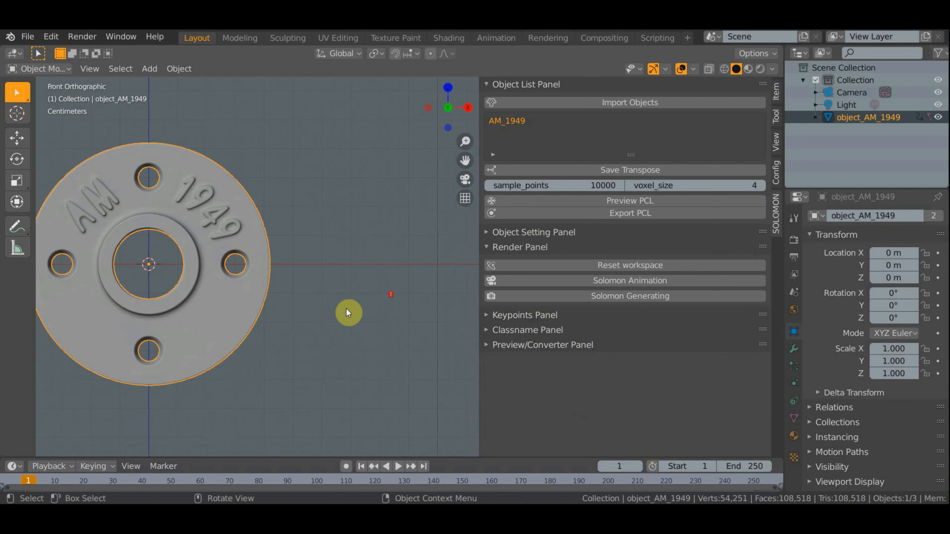
{"action": "middle_click_drag", "start_coordinate": [348, 313], "coordinate": [465, 341], "text": "shift"}
{"action": "scroll", "coordinate": [403, 320], "scroll_direction": "up", "scroll_amount": 3}
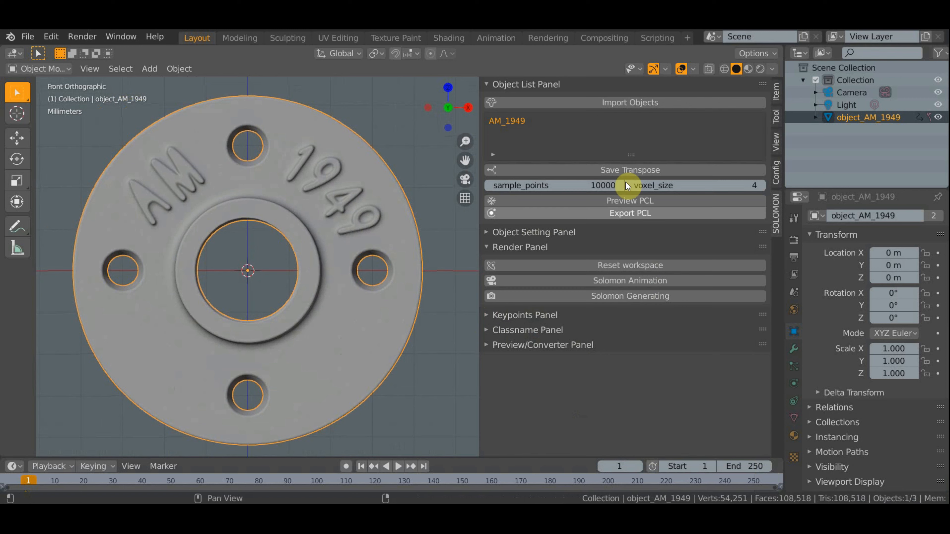
Step: Compare the flange in Material Preview and Rendered viewport shading, and return to Material Preview
{"action": "left_click", "coordinate": [749, 70]}
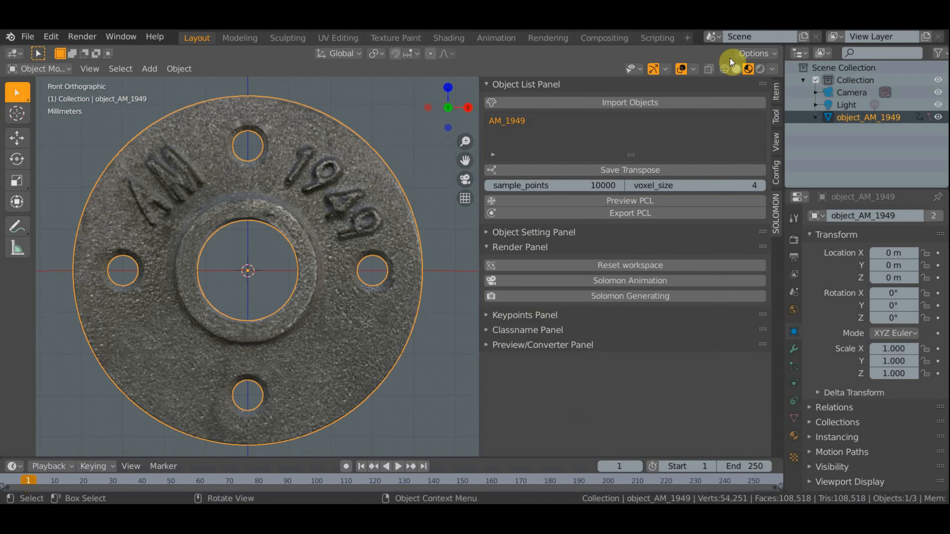
{"action": "left_click", "coordinate": [760, 69]}
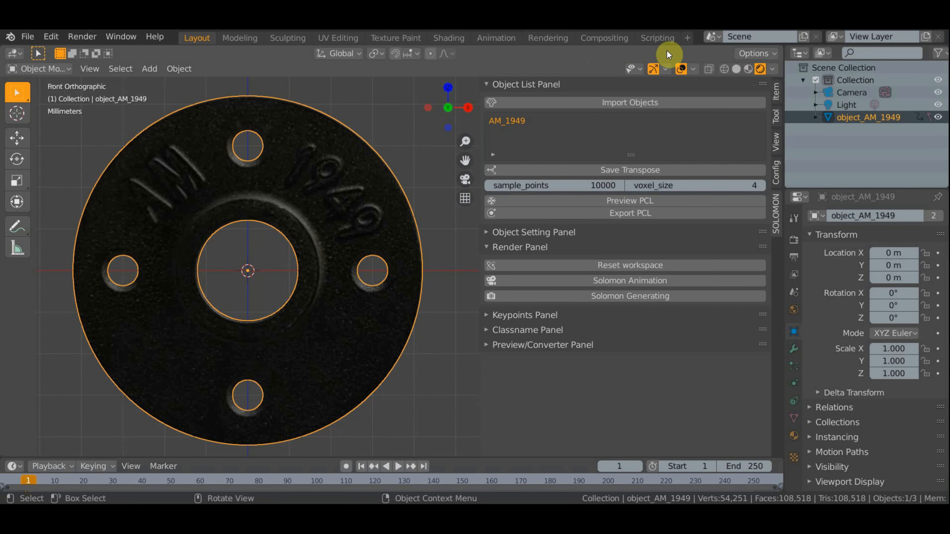
{"action": "left_click", "coordinate": [749, 70]}
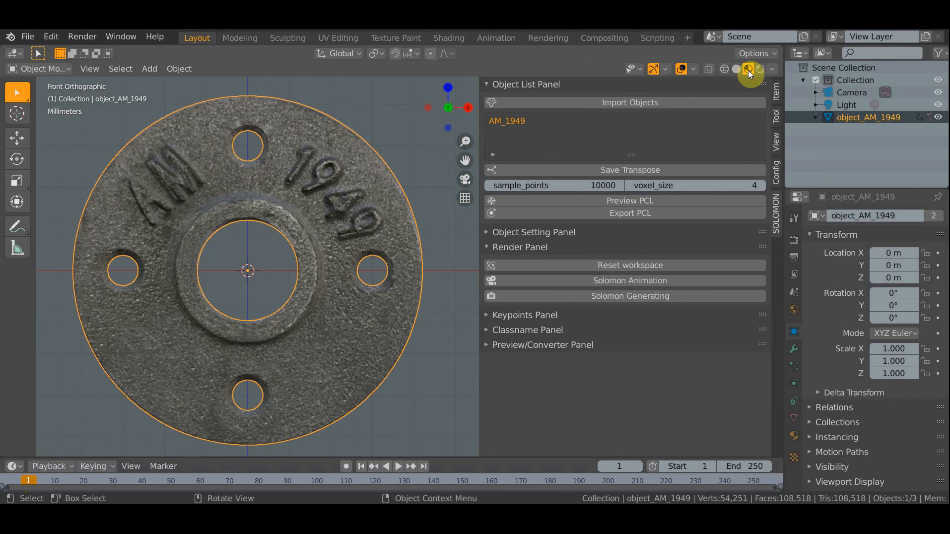
Step: Expand the Object Setting Panel and set the number of object range to 2 and 9
{"action": "left_click", "coordinate": [600, 233]}
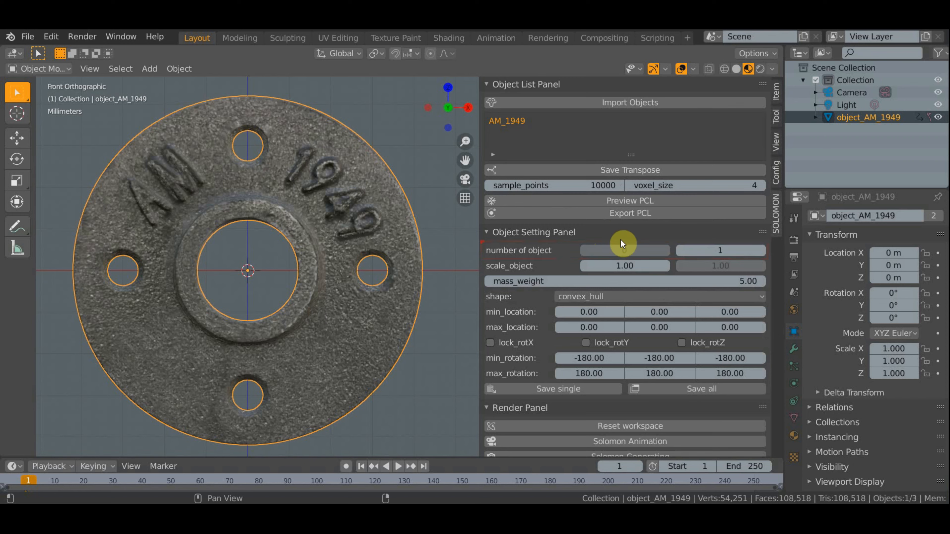
{"action": "left_click", "coordinate": [638, 251]}
{"action": "type", "text": "2"}
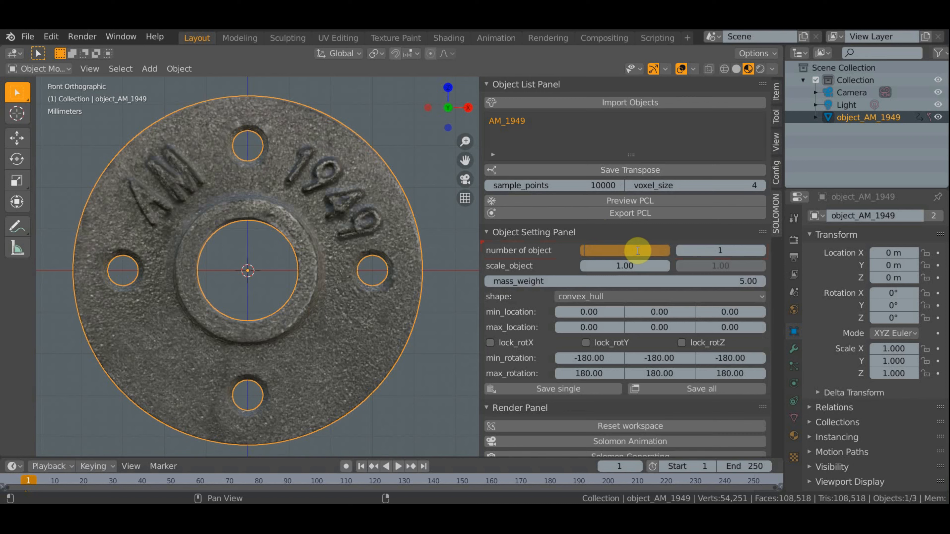
{"action": "key", "text": "Return"}
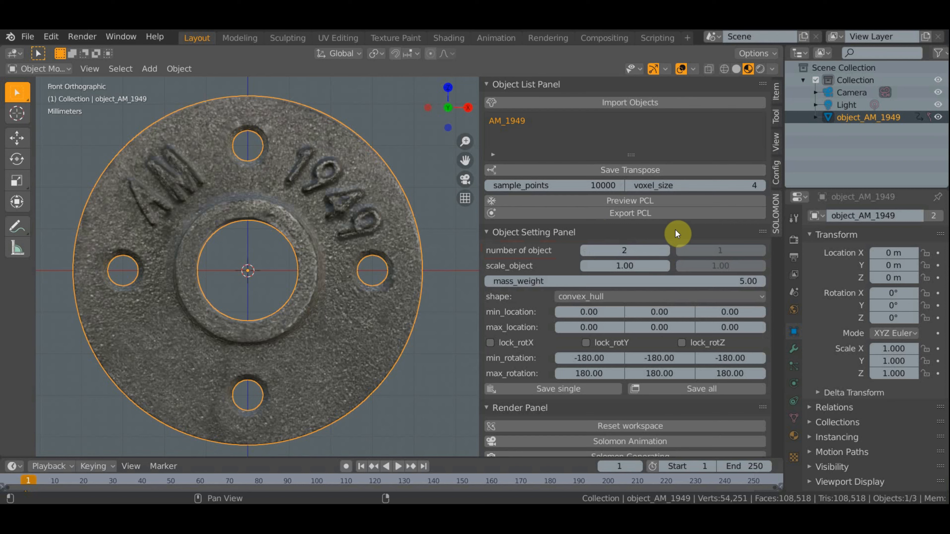
{"action": "left_click", "coordinate": [724, 252]}
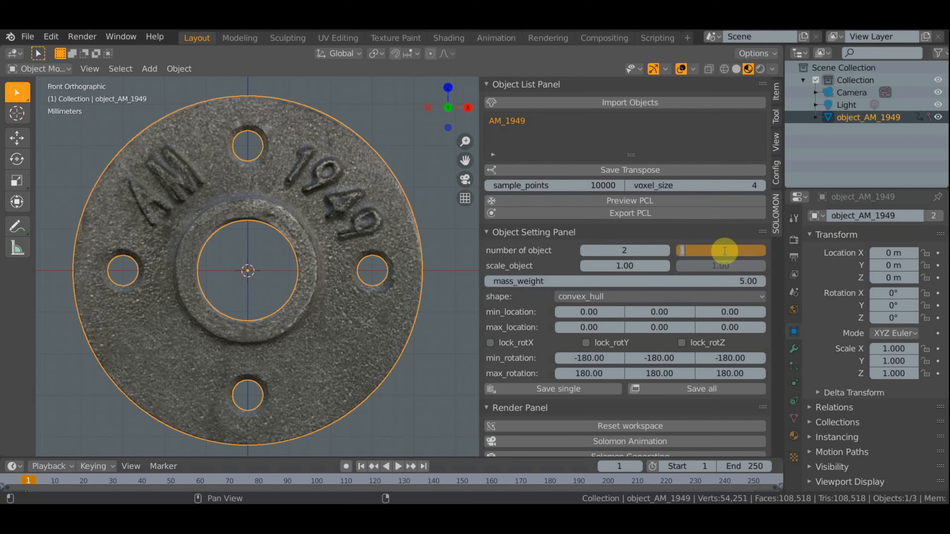
{"action": "type", "text": "2"}
{"action": "key", "text": "Return"}
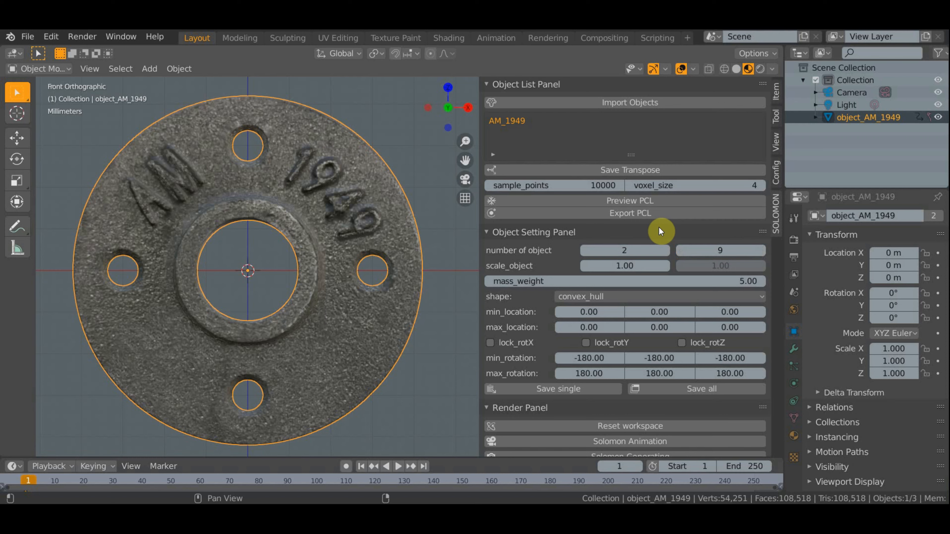
Step: Reset the number of object range to 0 and 1, and check the shape options while keeping convex_hull
{"action": "left_click_drag", "start_coordinate": [649, 251], "coordinate": [649, 250]}
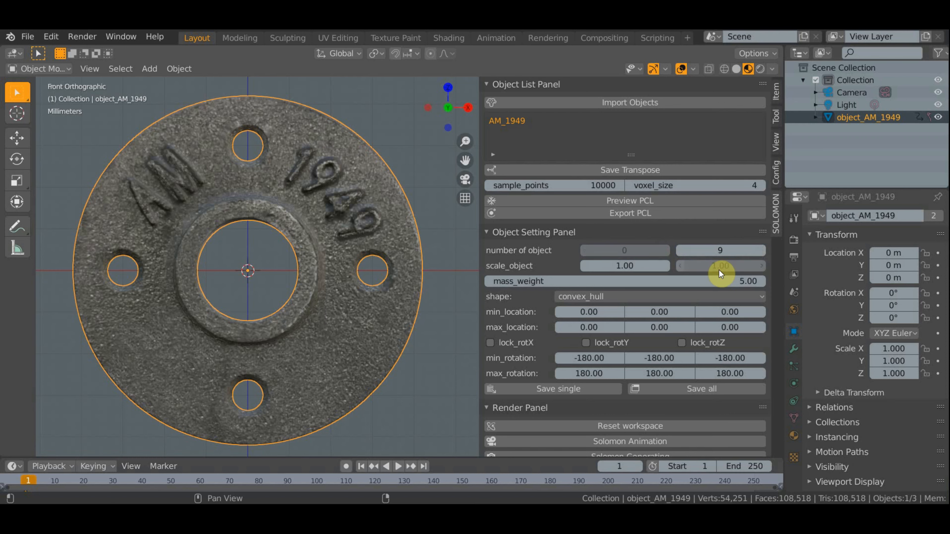
{"action": "left_click", "coordinate": [732, 249]}
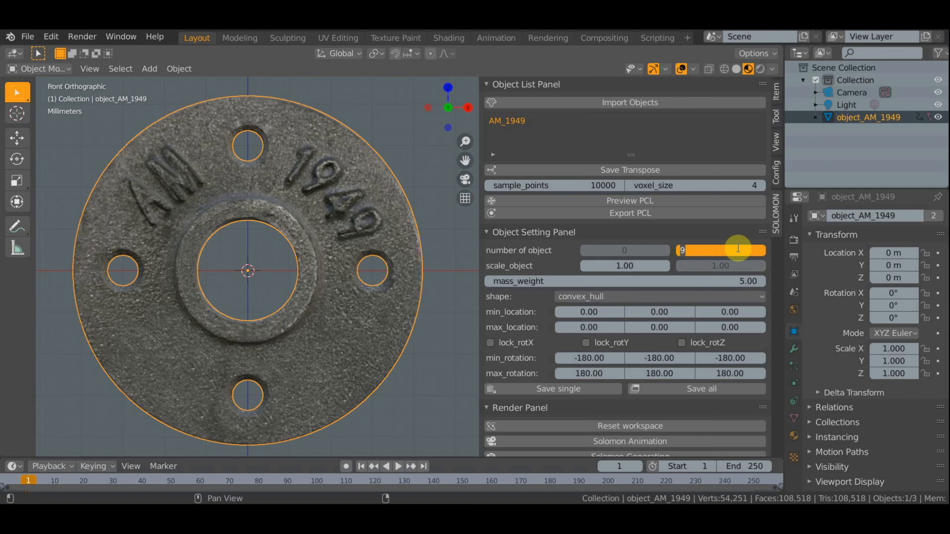
{"action": "type", "text": "1"}
{"action": "key", "text": "Return"}
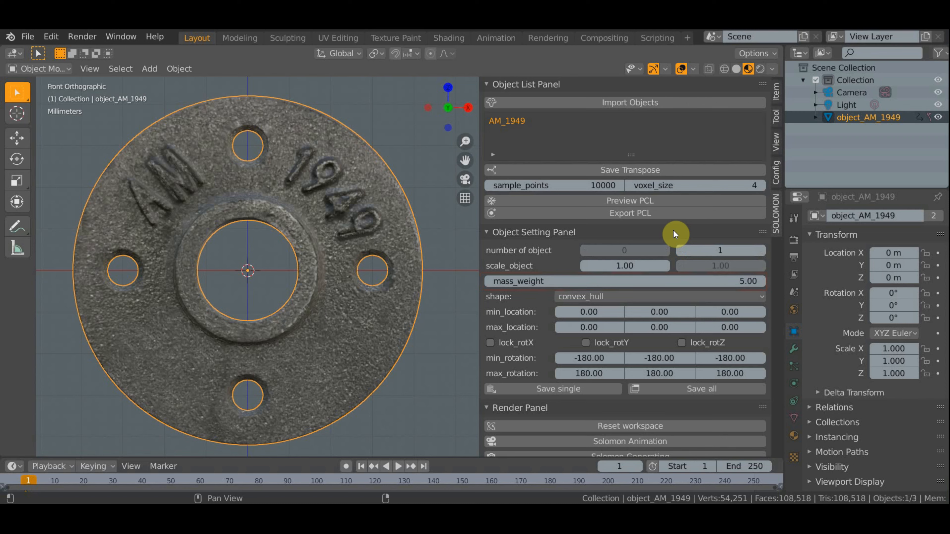
{"action": "left_click", "coordinate": [678, 297]}
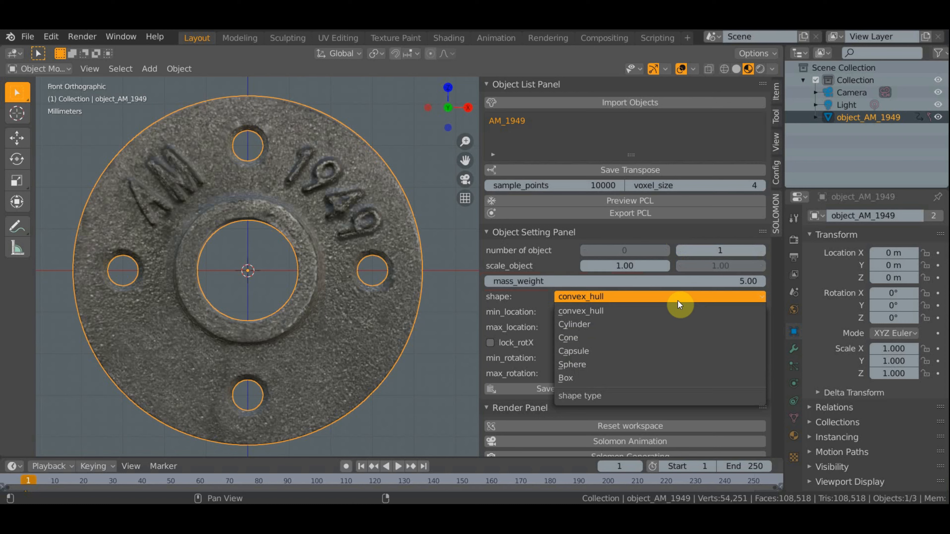
{"action": "left_click", "coordinate": [678, 300]}
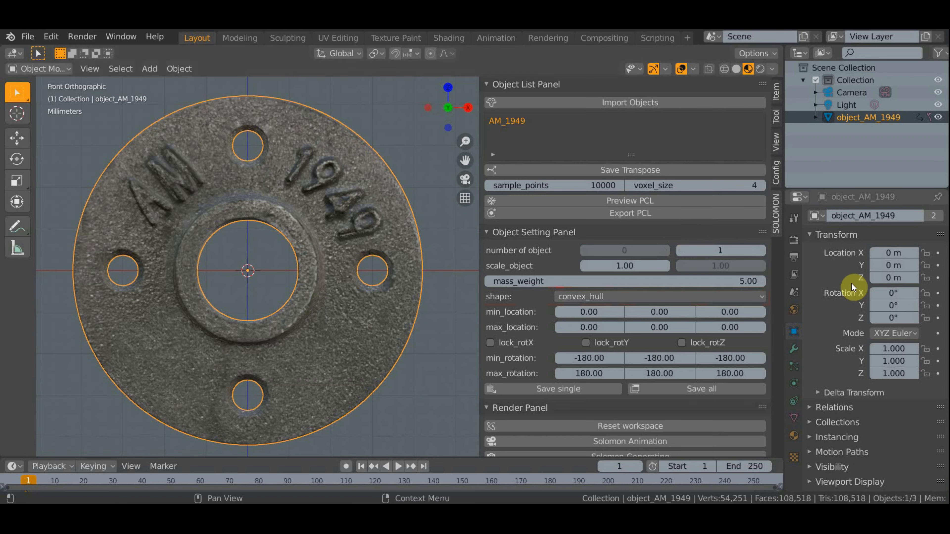
Step: Try rotating the flange about its X axis and its Y axis, restoring each rotation to 0°
{"action": "mouse_move", "coordinate": [904, 294]}
{"action": "left_mouse_down"}
{"action": "mouse_move", "coordinate": [877, 294]}
{"action": "mouse_move", "coordinate": [913, 294]}
{"action": "mouse_move", "coordinate": [896, 295]}
{"action": "left_mouse_up"}
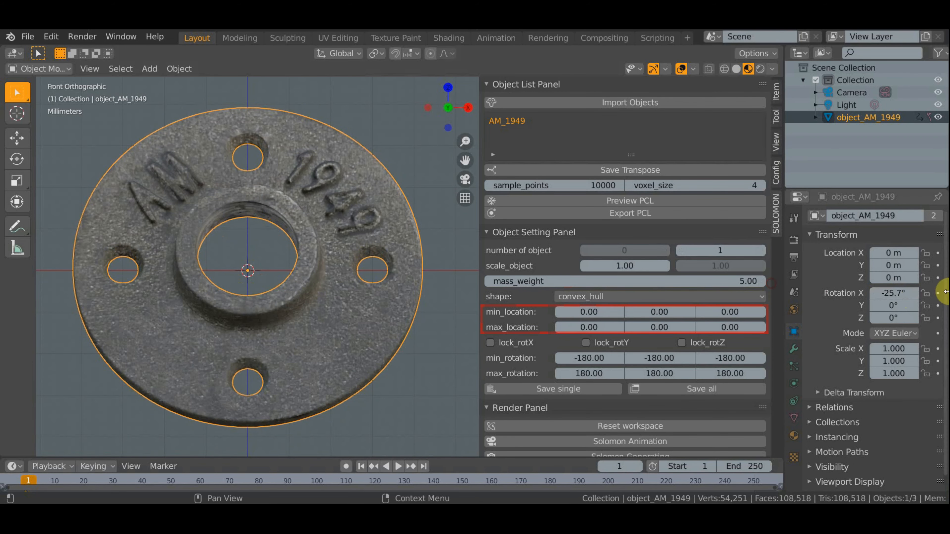
{"action": "key", "text": "BackSpace"}
{"action": "type", "text": "0"}
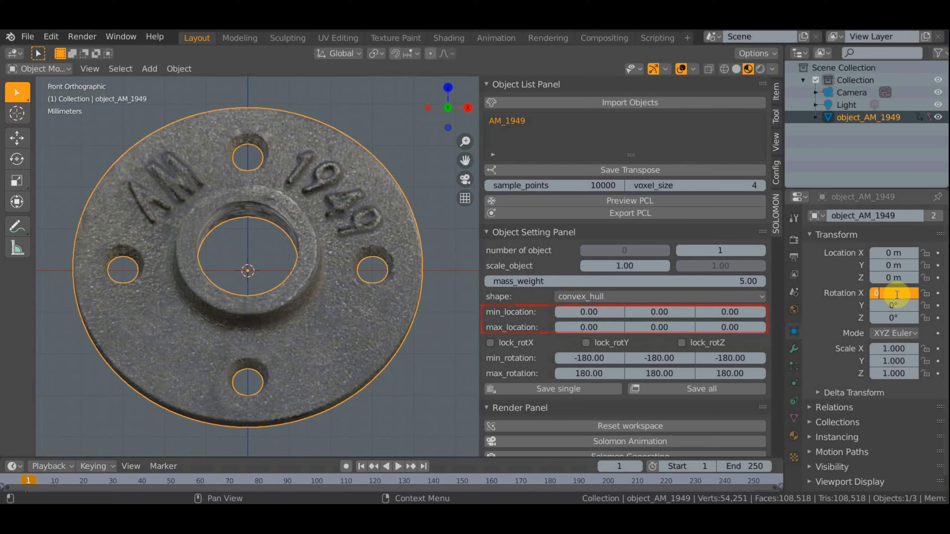
{"action": "key", "text": "Return"}
{"action": "mouse_move", "coordinate": [894, 305]}
{"action": "left_mouse_down"}
{"action": "mouse_move", "coordinate": [868, 306]}
{"action": "mouse_move", "coordinate": [894, 306]}
{"action": "left_mouse_up"}
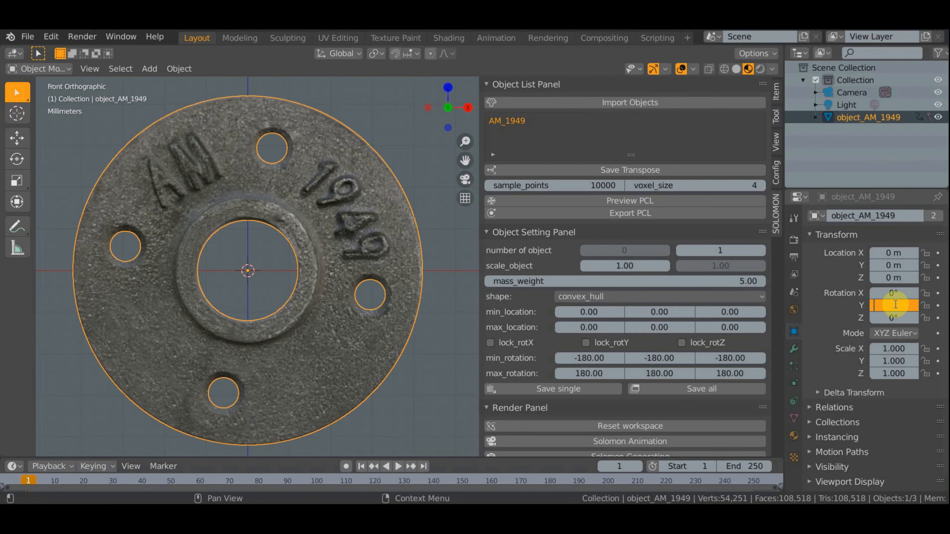
{"action": "key", "text": "BackSpace"}
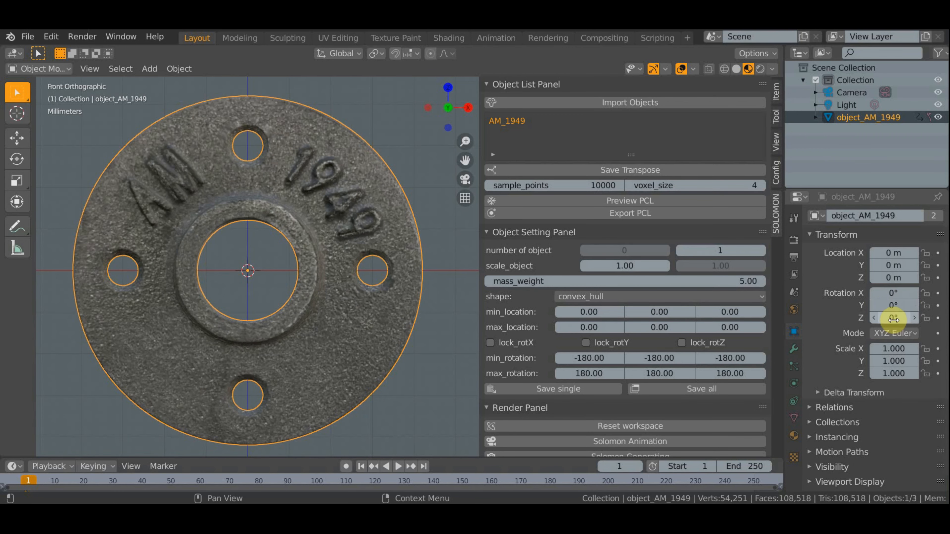
Step: Try rotating the flange about its Z axis and restore that rotation to 0°
{"action": "mouse_move", "coordinate": [894, 318]}
{"action": "left_mouse_down"}
{"action": "mouse_move", "coordinate": [913, 318]}
{"action": "mouse_move", "coordinate": [874, 318]}
{"action": "left_mouse_up"}
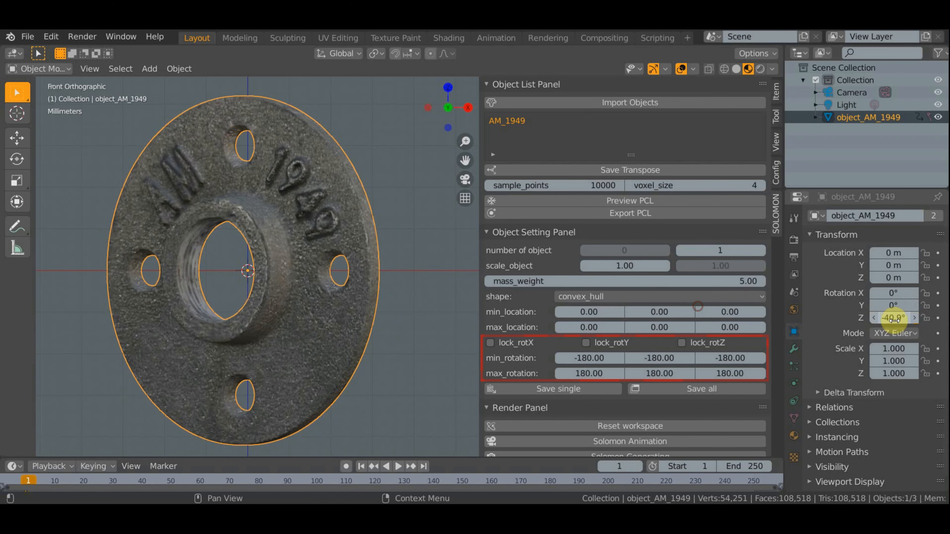
{"action": "left_click", "coordinate": [896, 318]}
{"action": "type", "text": "0"}
{"action": "key", "text": "Return"}
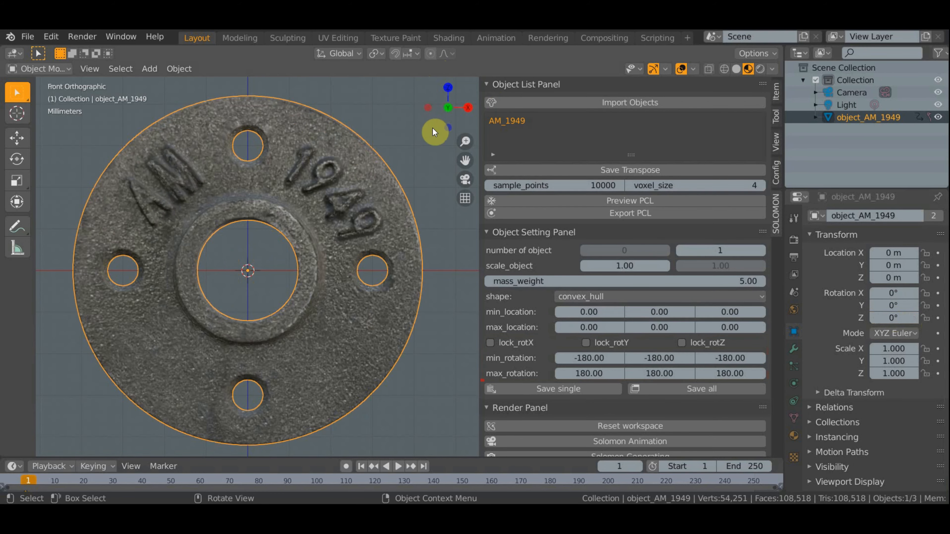
Step: Look at the flange from an angle and return to a centred front orthographic view of it
{"action": "middle_click_drag", "start_coordinate": [446, 255], "coordinate": [403, 256]}
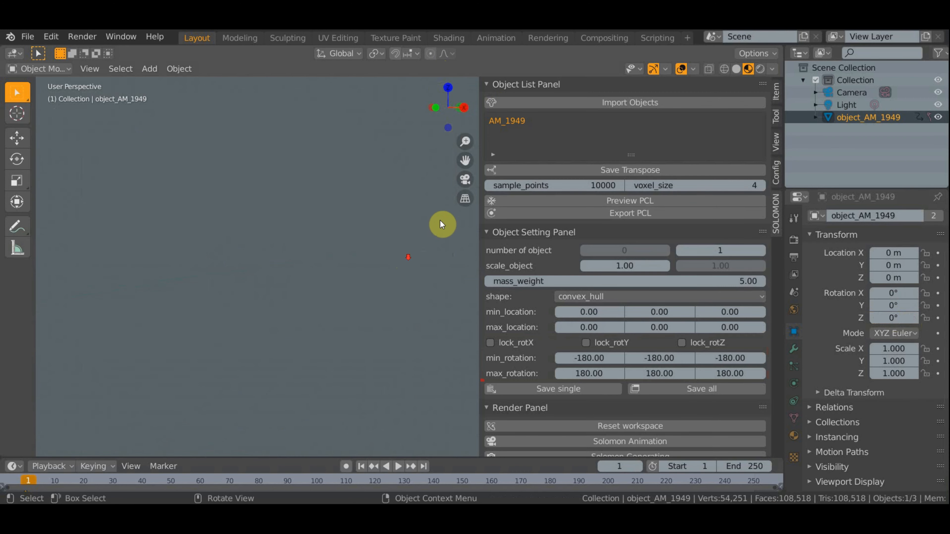
{"action": "mouse_move", "coordinate": [442, 229]}
{"action": "middle_mouse_down"}
{"action": "mouse_move", "coordinate": [444, 245]}
{"action": "mouse_move", "coordinate": [443, 236]}
{"action": "middle_mouse_up"}
{"action": "scroll", "coordinate": [443, 236], "scroll_direction": "down", "scroll_amount": 5}
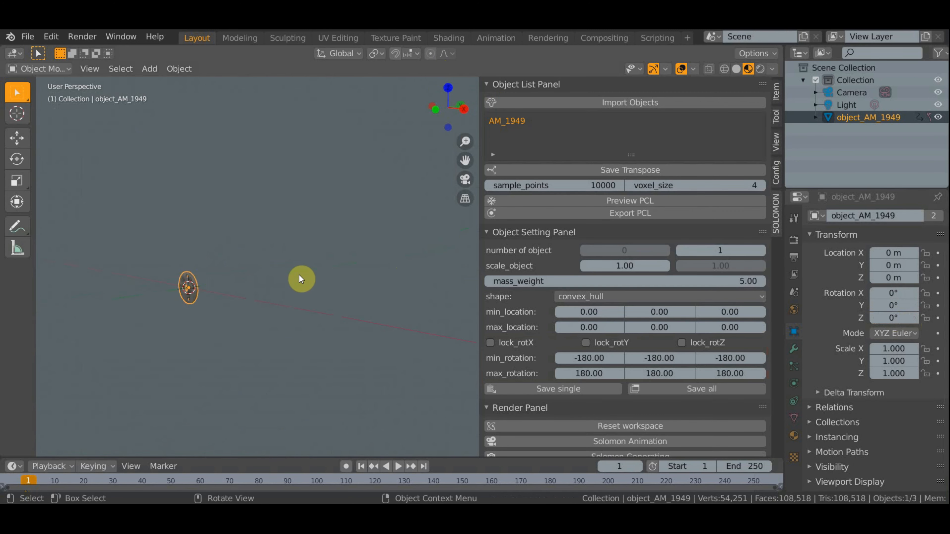
{"action": "middle_click_drag", "start_coordinate": [300, 280], "coordinate": [372, 251], "text": "shift"}
{"action": "scroll", "coordinate": [354, 257], "scroll_direction": "up", "scroll_amount": 3}
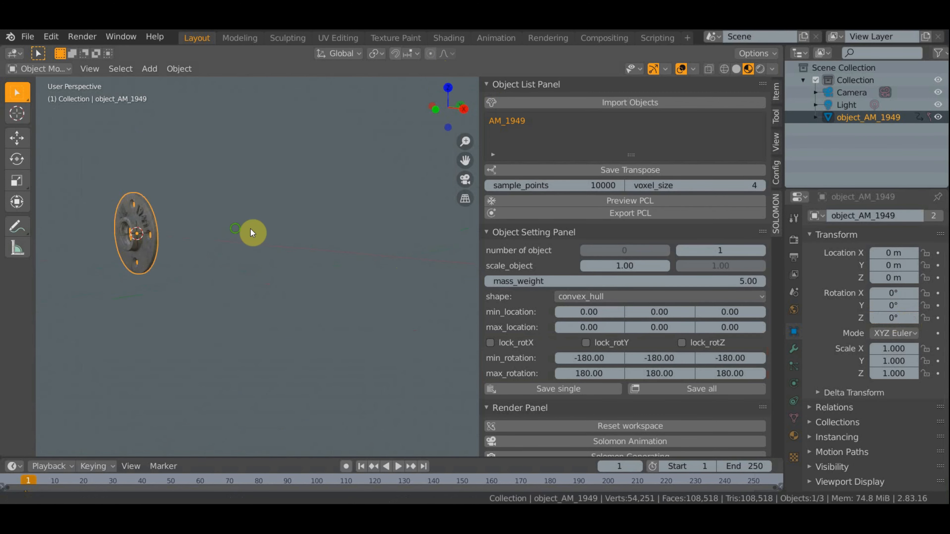
{"action": "middle_click_drag", "start_coordinate": [234, 229], "coordinate": [415, 153], "text": "shift"}
{"action": "scroll", "coordinate": [296, 224], "scroll_direction": "up", "scroll_amount": 2}
{"action": "middle_click_drag", "start_coordinate": [374, 244], "coordinate": [346, 262]}
{"action": "key", "text": "KP_1"}
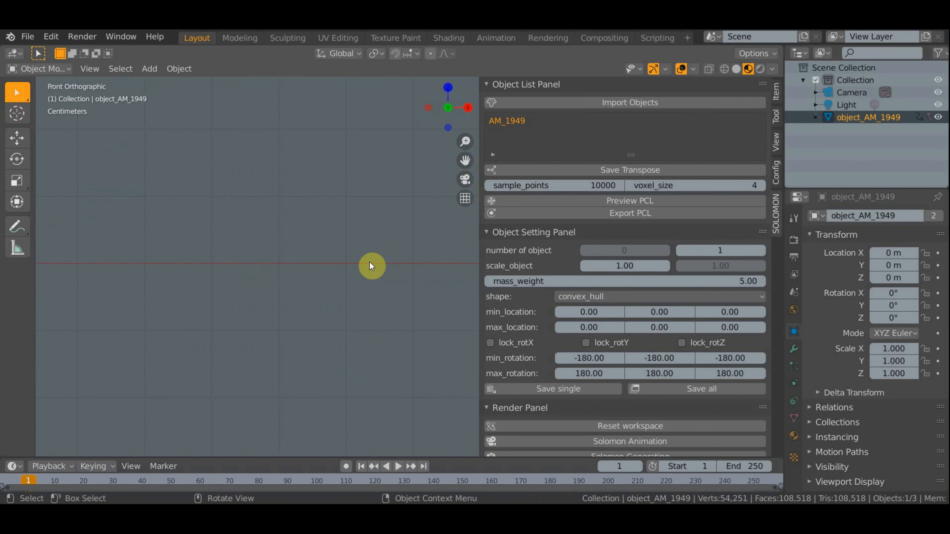
{"action": "middle_click_drag", "start_coordinate": [473, 265], "coordinate": [252, 255], "text": "shift"}
{"action": "scroll", "coordinate": [254, 259], "scroll_direction": "up", "scroll_amount": 6}
{"action": "scroll", "coordinate": [374, 302], "scroll_direction": "up", "scroll_amount": 3}
{"action": "middle_click_drag", "start_coordinate": [297, 294], "coordinate": [419, 308], "text": "shift"}
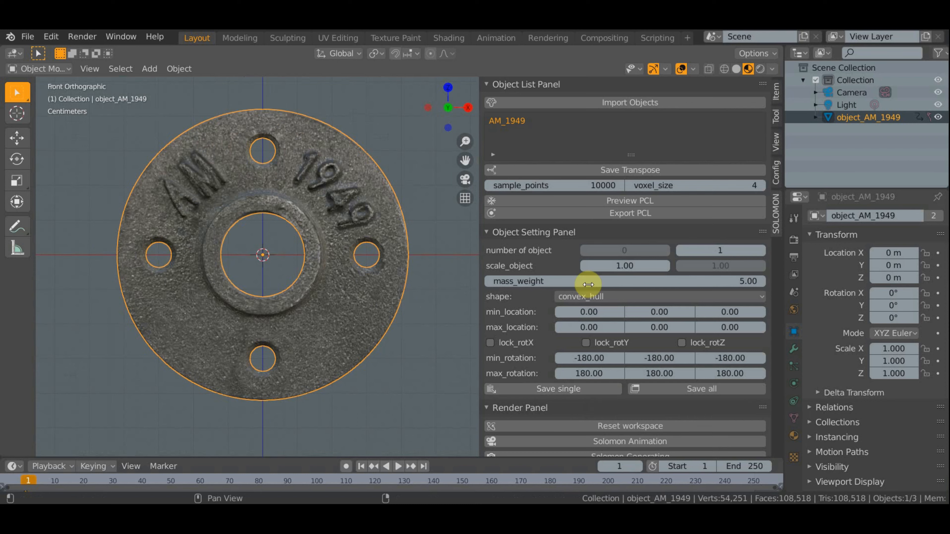
Step: Collapse the Object Setting Panel, run Solomon Animation, and compare the flange copy's size with the flanges in the background image
{"action": "left_click", "coordinate": [618, 233]}
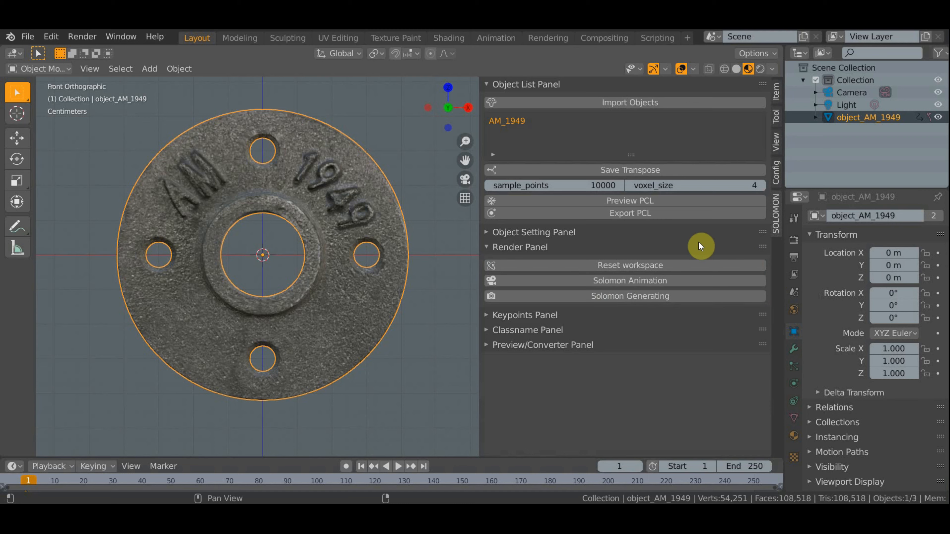
{"action": "left_click", "coordinate": [682, 279]}
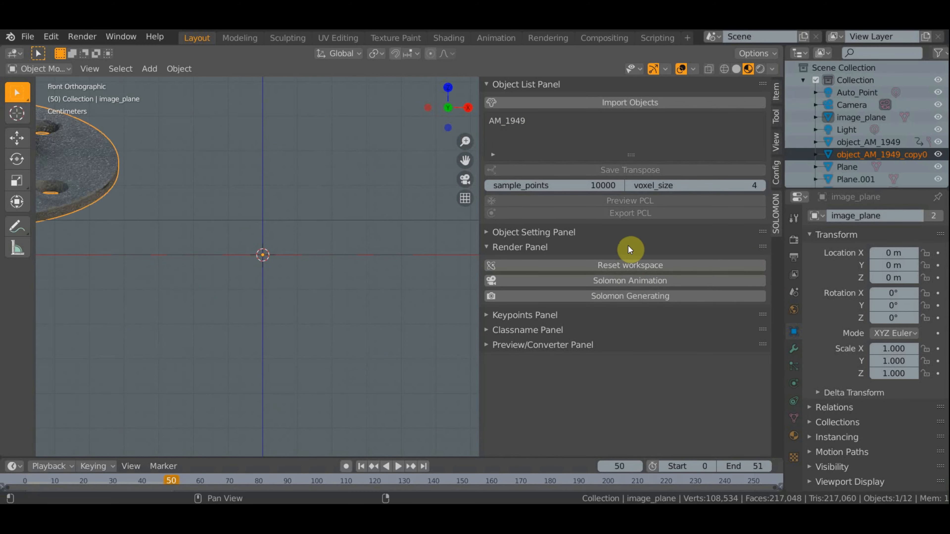
{"action": "scroll", "coordinate": [290, 252], "scroll_direction": "down", "scroll_amount": 9}
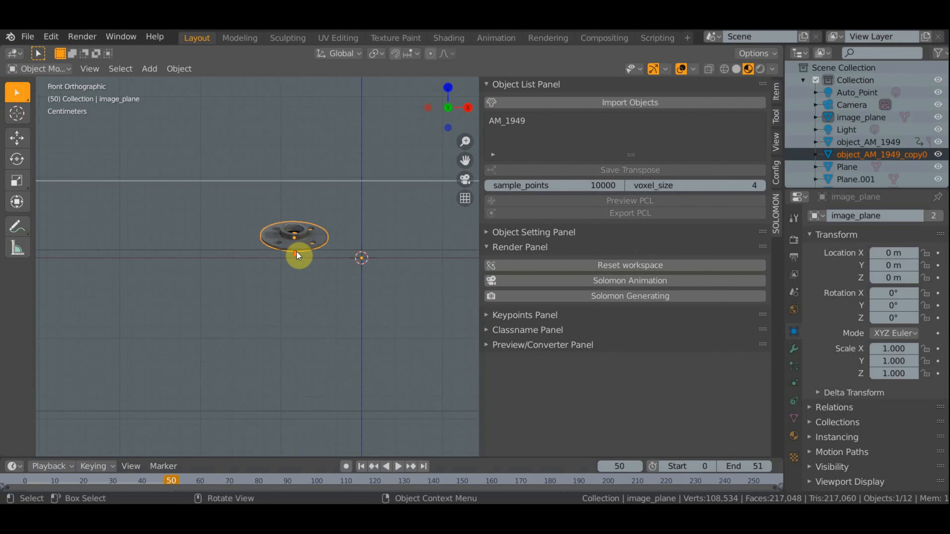
{"action": "middle_click_drag", "start_coordinate": [385, 297], "coordinate": [334, 157]}
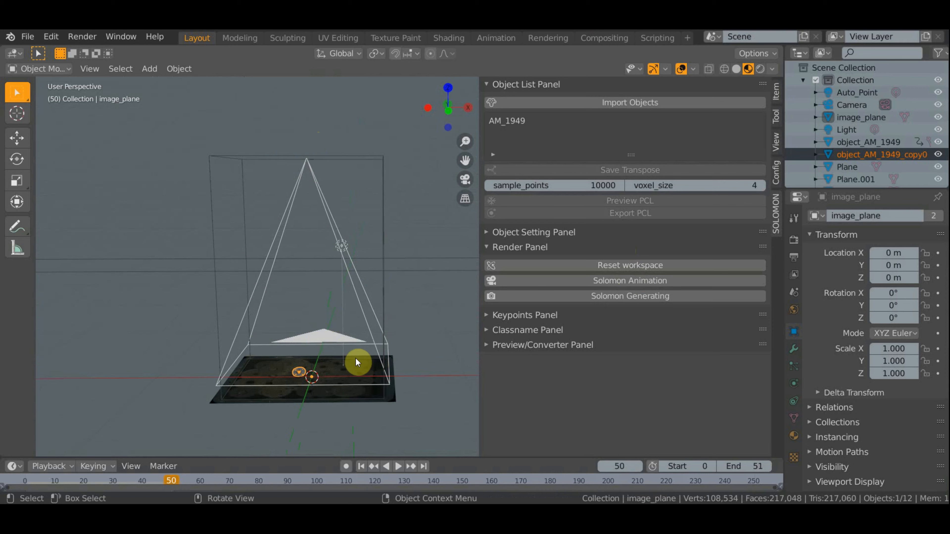
{"action": "middle_click_drag", "start_coordinate": [355, 360], "coordinate": [359, 440]}
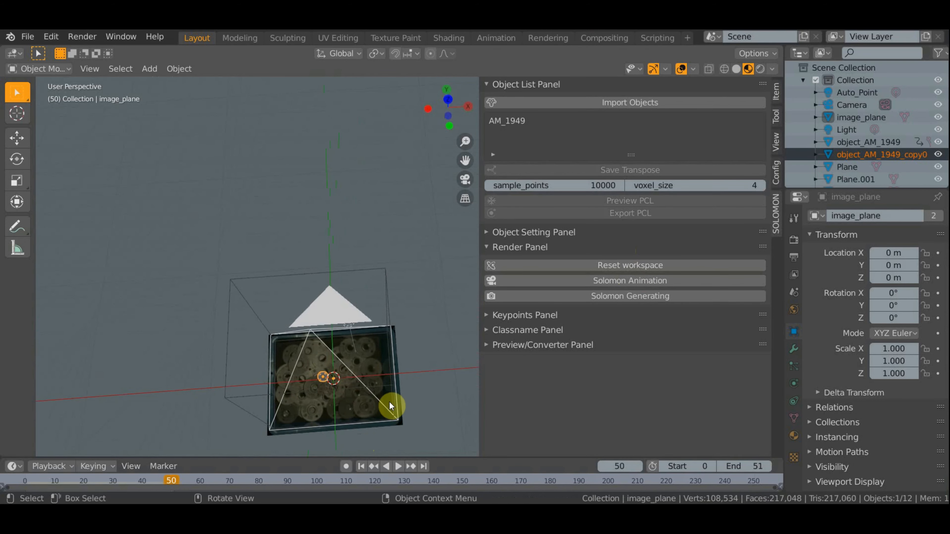
{"action": "middle_click_drag", "start_coordinate": [389, 401], "coordinate": [369, 304]}
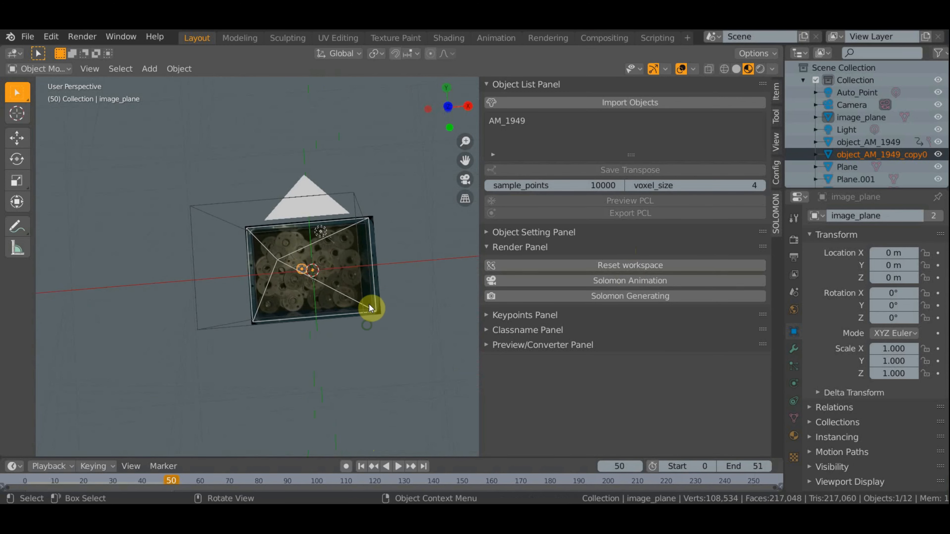
{"action": "scroll", "coordinate": [369, 305], "scroll_direction": "up", "scroll_amount": 5}
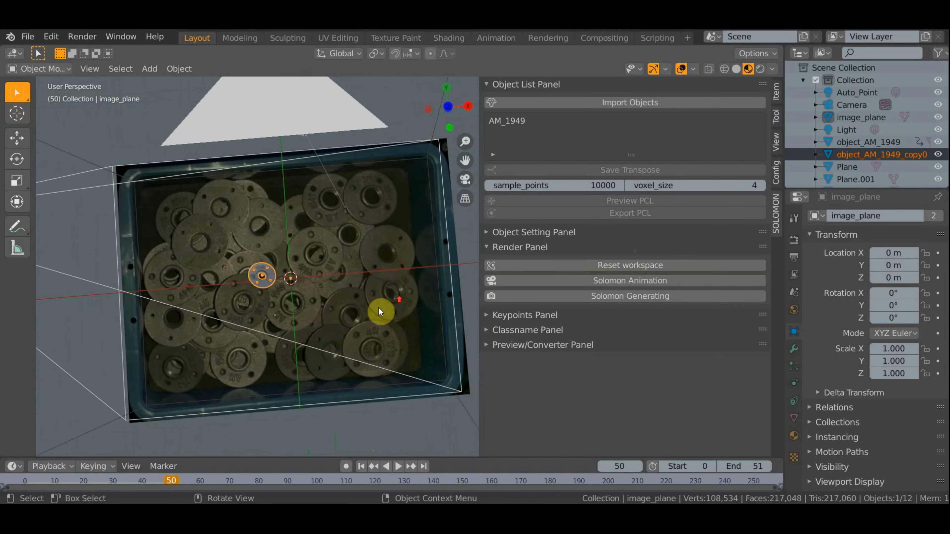
{"action": "scroll", "coordinate": [379, 312], "scroll_direction": "up", "scroll_amount": 6}
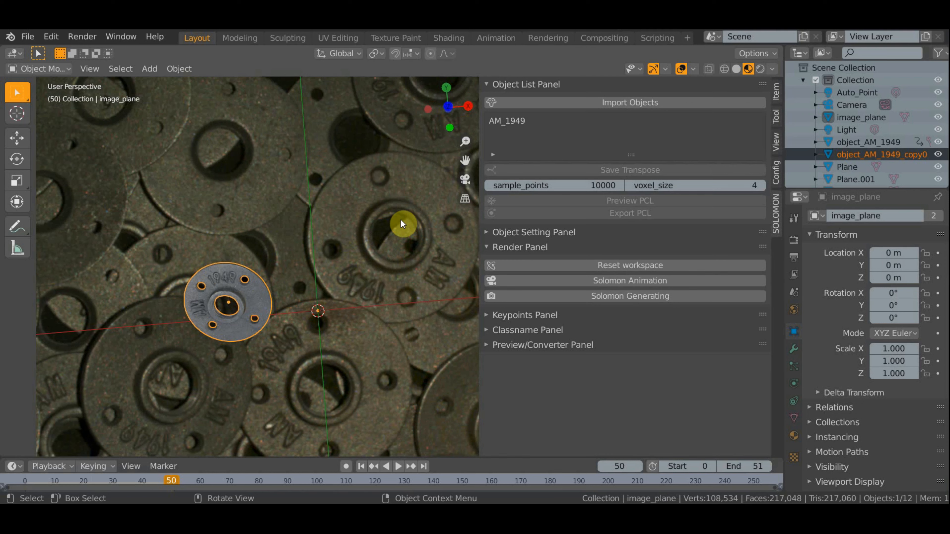
Step: Set the camera's distance_cam_image to 660 and save the config parameters
{"action": "left_click", "coordinate": [779, 174]}
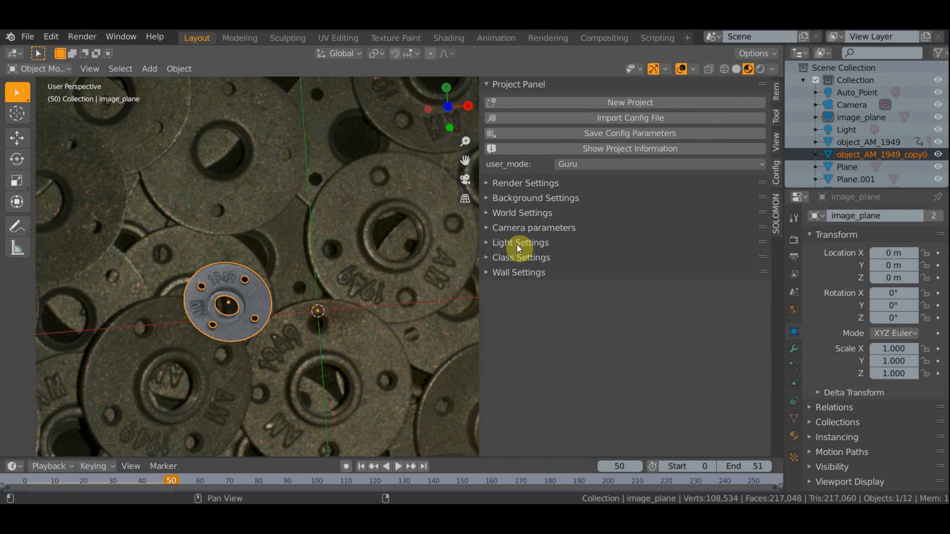
{"action": "left_click", "coordinate": [567, 229]}
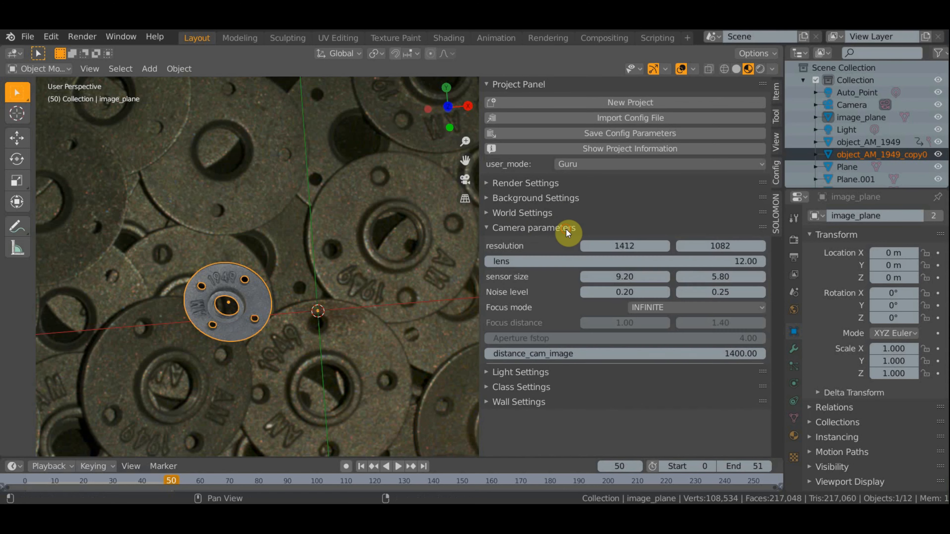
{"action": "left_click", "coordinate": [726, 354]}
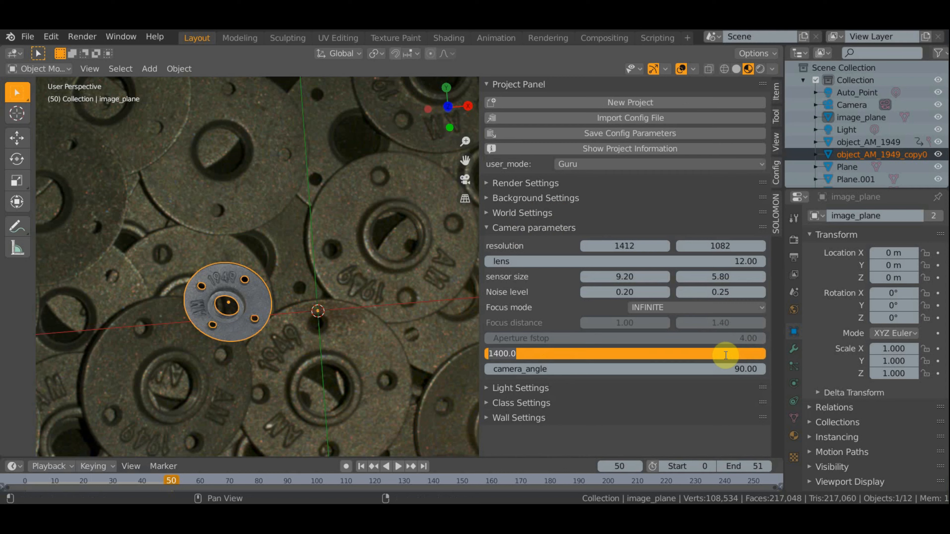
{"action": "type", "text": "660"}
{"action": "key", "text": "Return"}
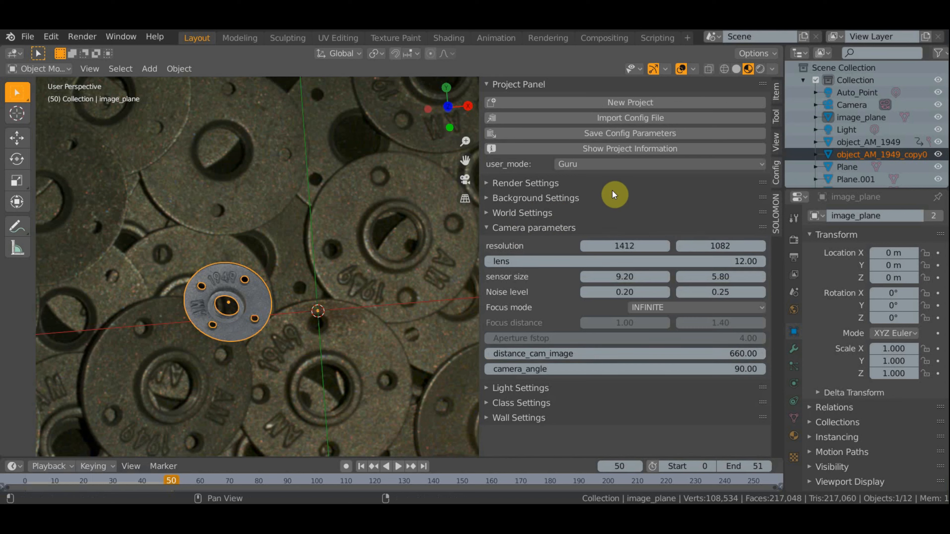
{"action": "left_click", "coordinate": [642, 141]}
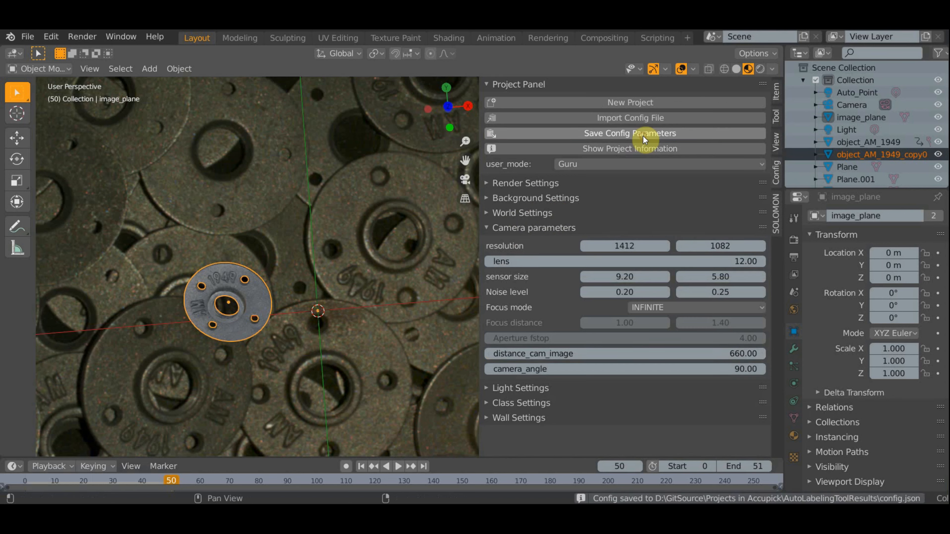
{"action": "left_click", "coordinate": [543, 230]}
Step: Reset the Solomon workspace and view the original flange from the front
{"action": "left_click", "coordinate": [777, 214]}
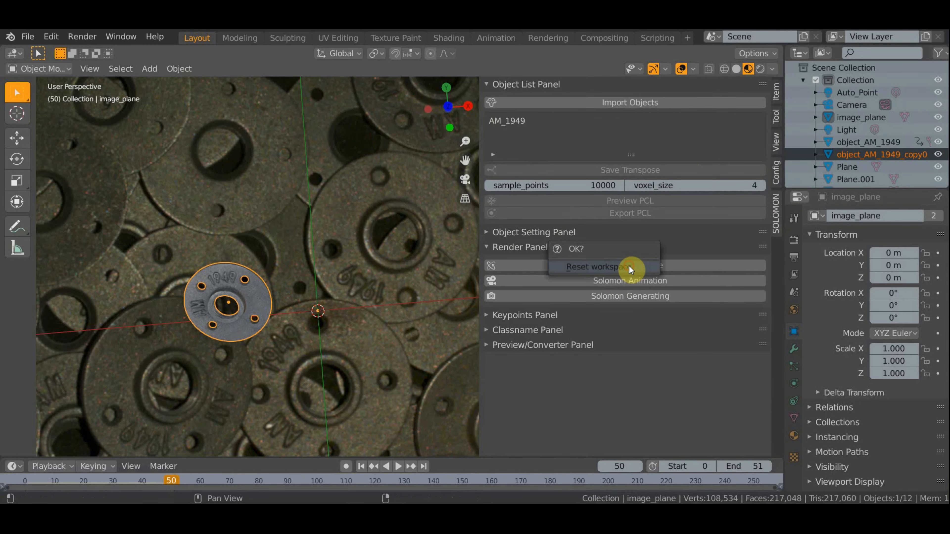
{"action": "left_click", "coordinate": [608, 266]}
{"action": "mouse_move", "coordinate": [378, 324]}
{"action": "middle_mouse_down"}
{"action": "mouse_move", "coordinate": [387, 325]}
{"action": "mouse_move", "coordinate": [391, 369]}
{"action": "middle_mouse_up"}
{"action": "key", "text": "KP_1"}
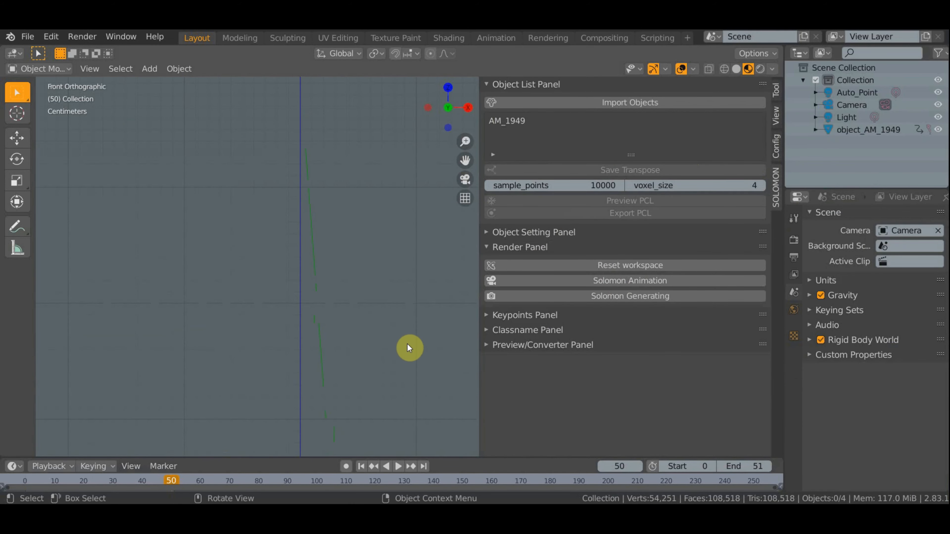
{"action": "scroll", "coordinate": [356, 335], "scroll_direction": "down", "scroll_amount": 3}
{"action": "scroll", "coordinate": [391, 307], "scroll_direction": "up", "scroll_amount": 10}
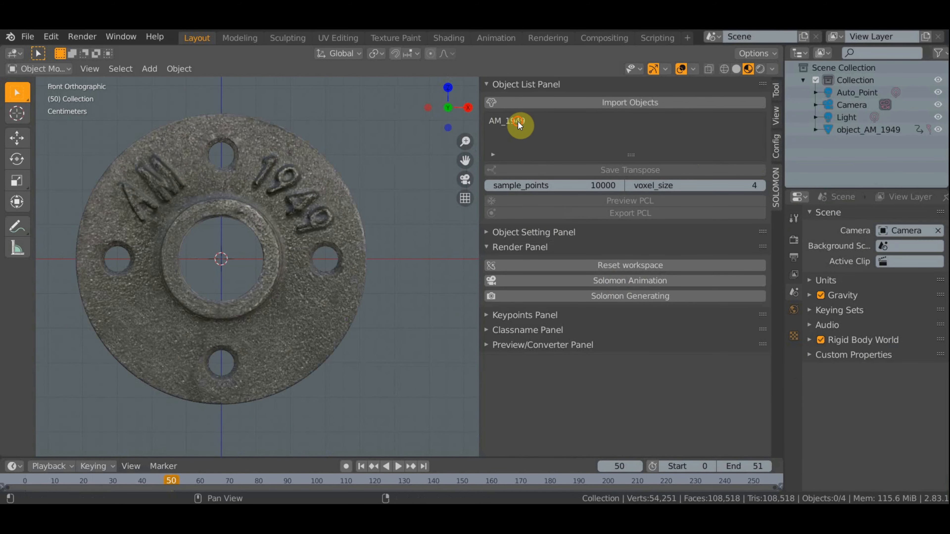
Step: Select the AM_1949 object, rerun Solomon Animation, and view the flange copy over the bin image from above
{"action": "left_click", "coordinate": [516, 122]}
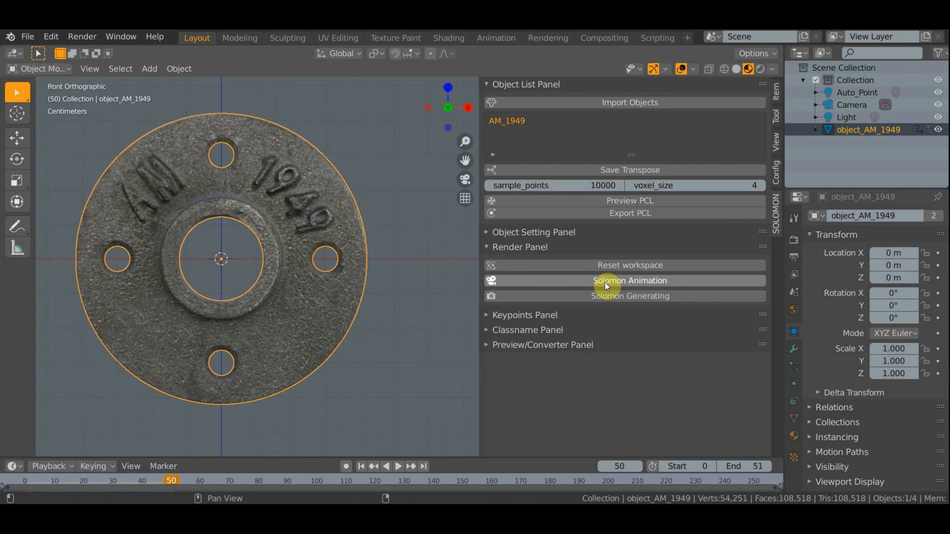
{"action": "left_click", "coordinate": [605, 282]}
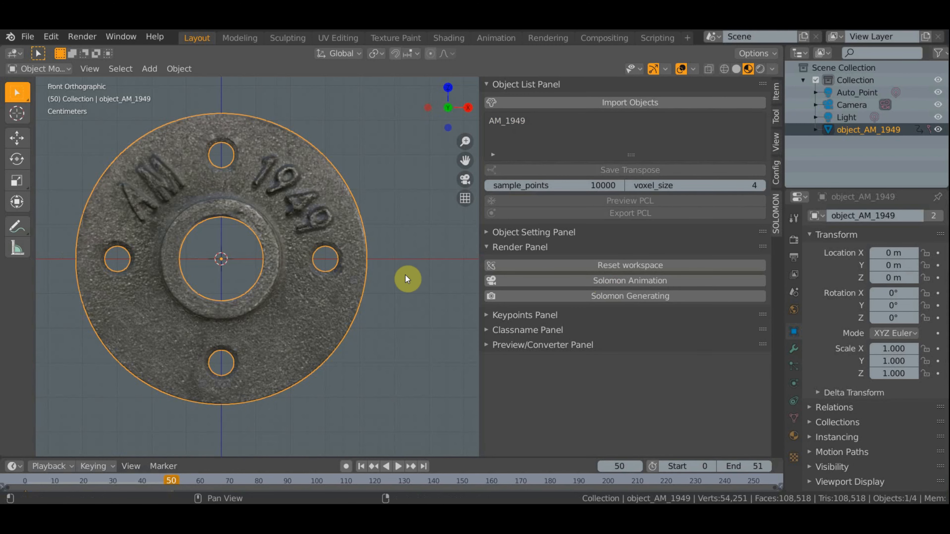
{"action": "middle_click_drag", "start_coordinate": [406, 275], "coordinate": [340, 337]}
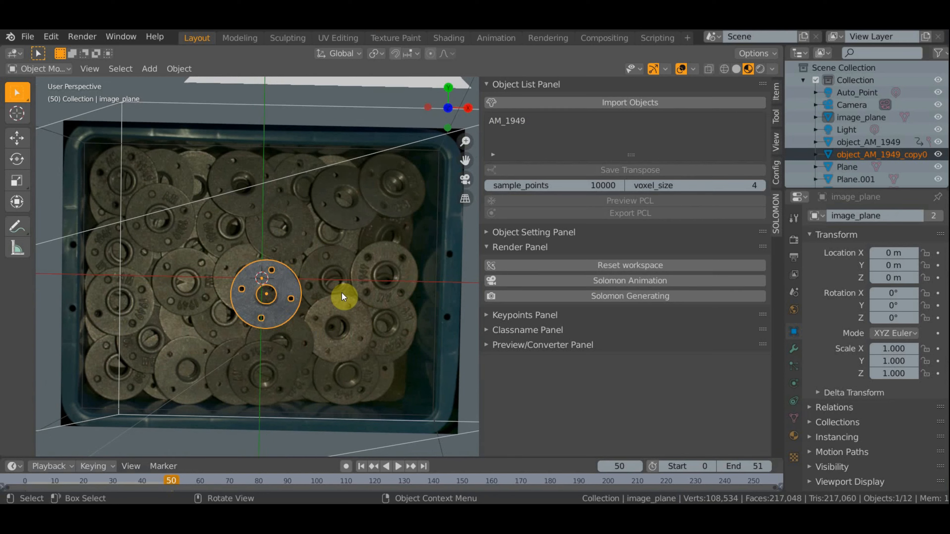
Step: Switch the viewport to Rendered shading, widen it, and examine the environment surrounding the camera and bin
{"action": "left_click", "coordinate": [760, 68]}
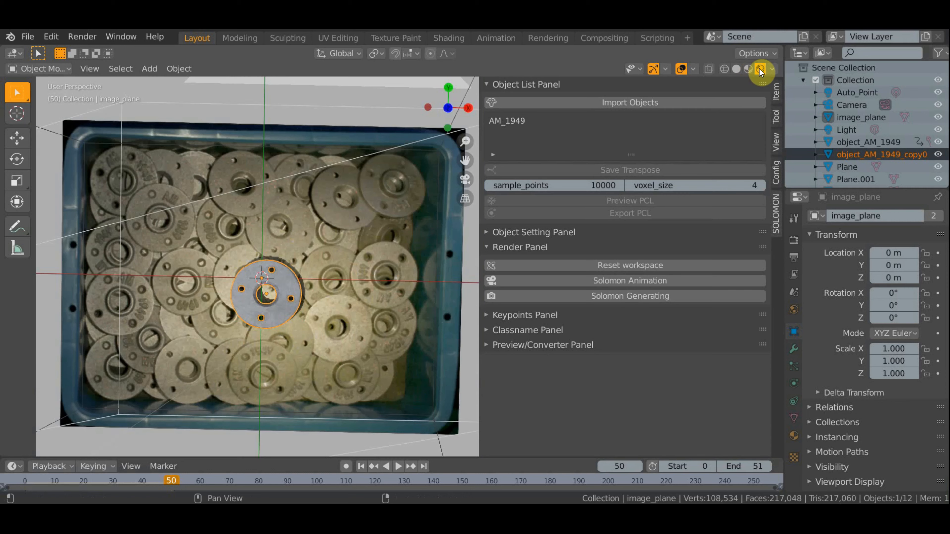
{"action": "middle_click_drag", "start_coordinate": [357, 165], "coordinate": [366, 116]}
{"action": "scroll", "coordinate": [366, 131], "scroll_direction": "down", "scroll_amount": 10}
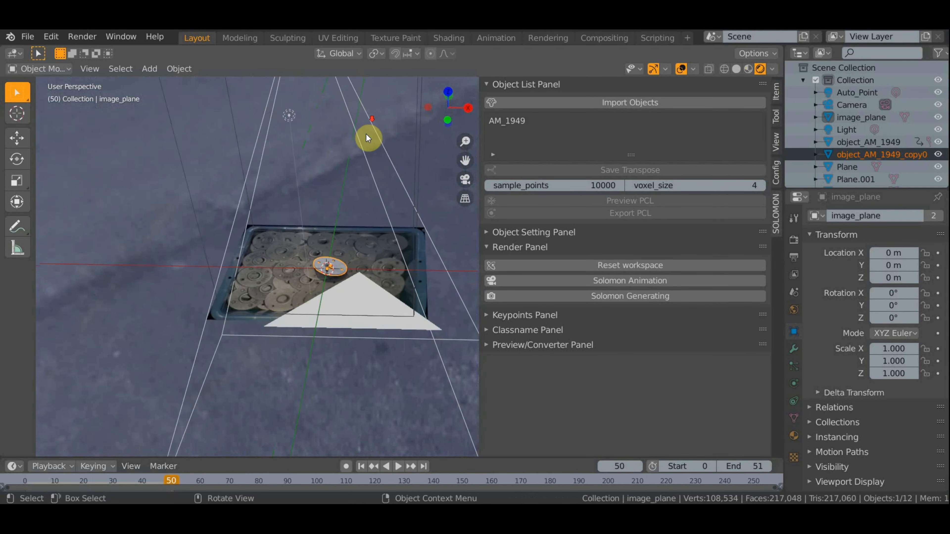
{"action": "middle_click_drag", "start_coordinate": [400, 200], "coordinate": [382, 194]}
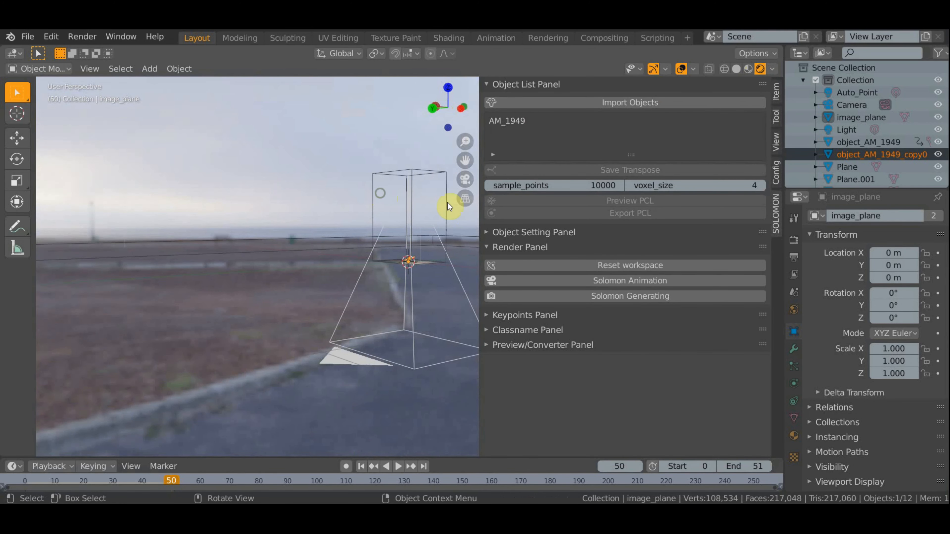
{"action": "left_click_drag", "start_coordinate": [480, 213], "coordinate": [622, 221]}
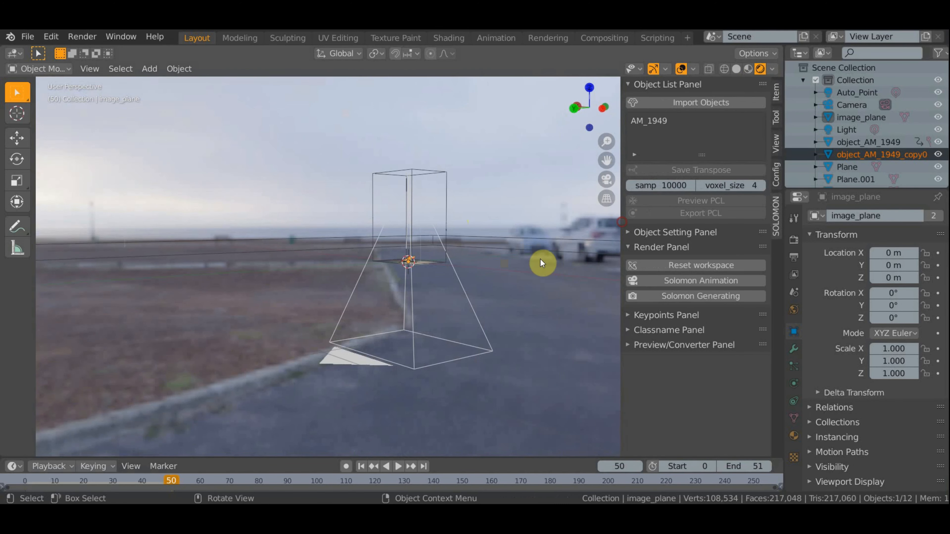
{"action": "middle_click_drag", "start_coordinate": [541, 261], "coordinate": [557, 302]}
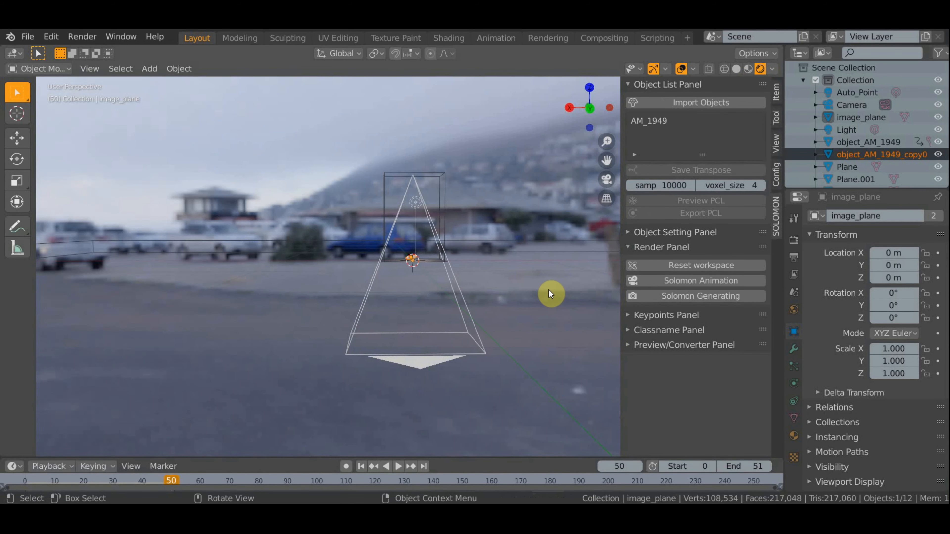
Step: Run Solomon Animation two more times and look around each newly generated environment background
{"action": "left_click", "coordinate": [719, 281]}
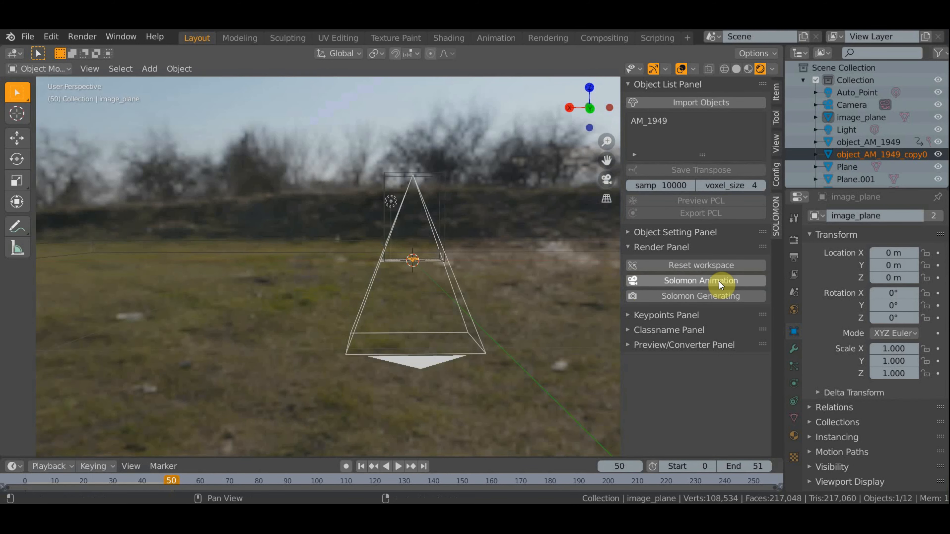
{"action": "middle_click_drag", "start_coordinate": [350, 287], "coordinate": [487, 284]}
{"action": "middle_click_drag", "start_coordinate": [233, 295], "coordinate": [501, 294]}
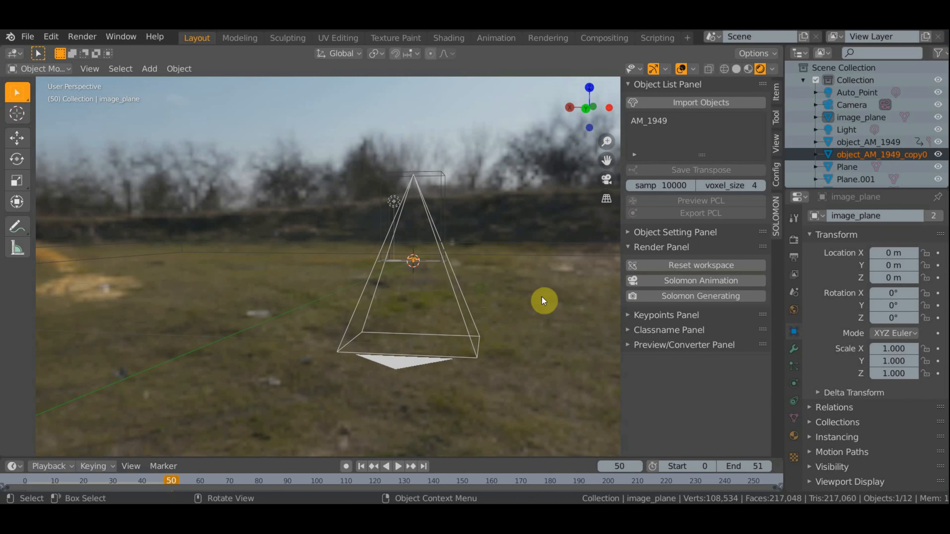
{"action": "left_click", "coordinate": [689, 284]}
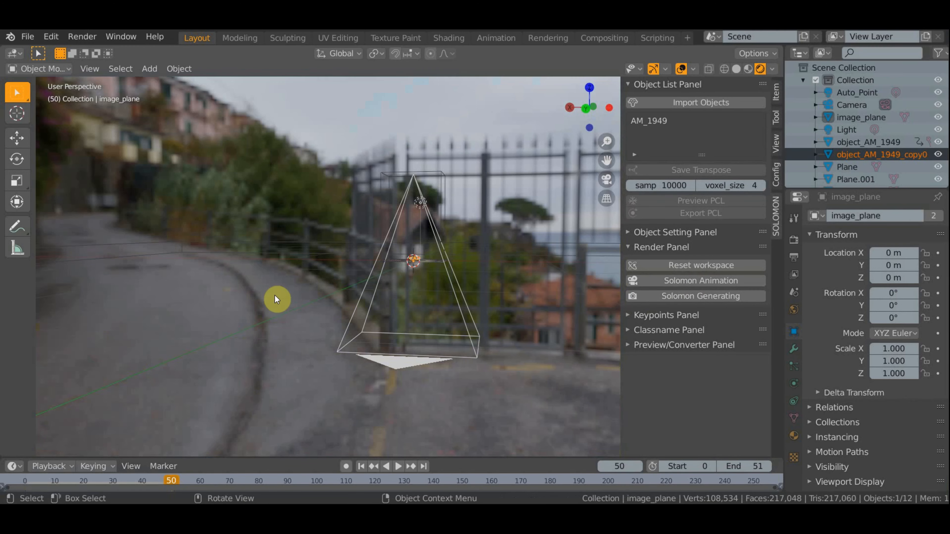
{"action": "middle_click_drag", "start_coordinate": [240, 292], "coordinate": [420, 283]}
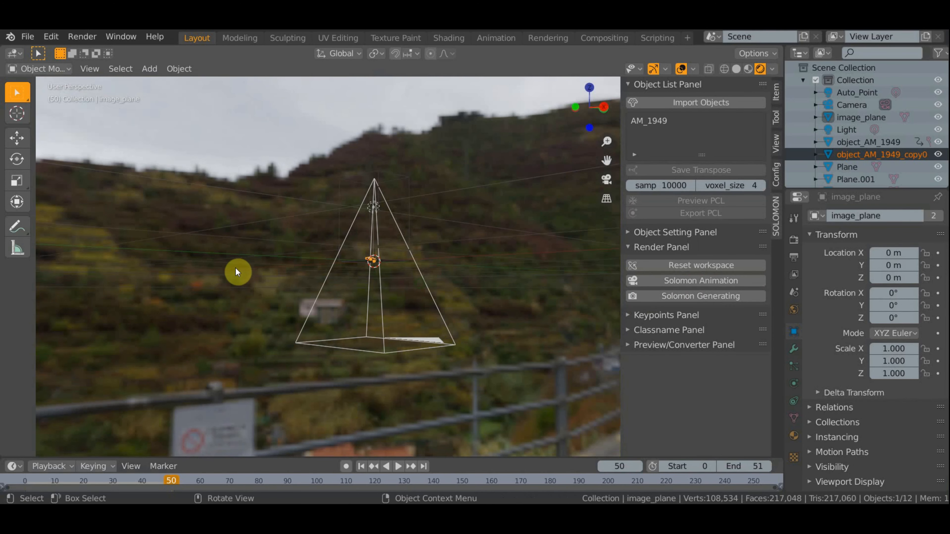
Step: Look around the environment background and examine the flange copy over the bin image from above
{"action": "middle_click_drag", "start_coordinate": [236, 271], "coordinate": [544, 294]}
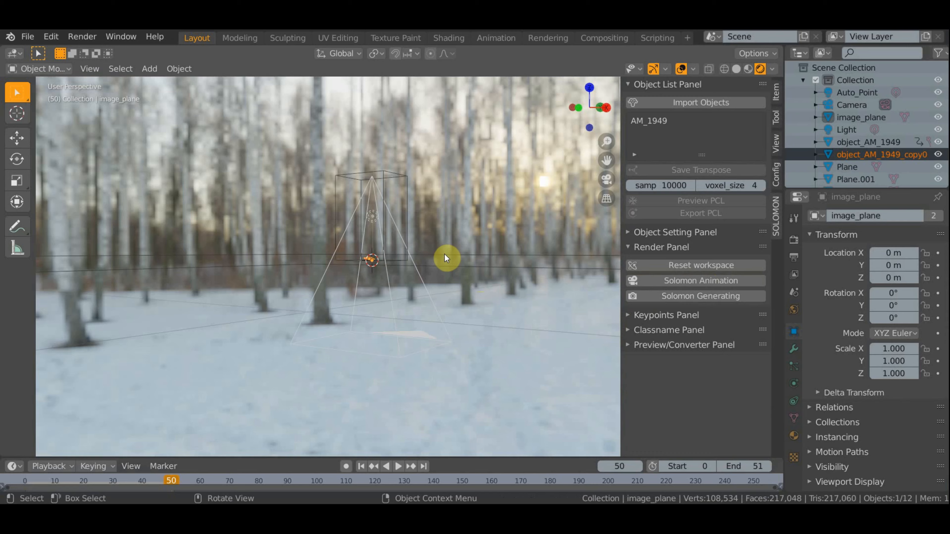
{"action": "middle_click_drag", "start_coordinate": [445, 254], "coordinate": [468, 341]}
{"action": "scroll", "coordinate": [445, 325], "scroll_direction": "up", "scroll_amount": 8}
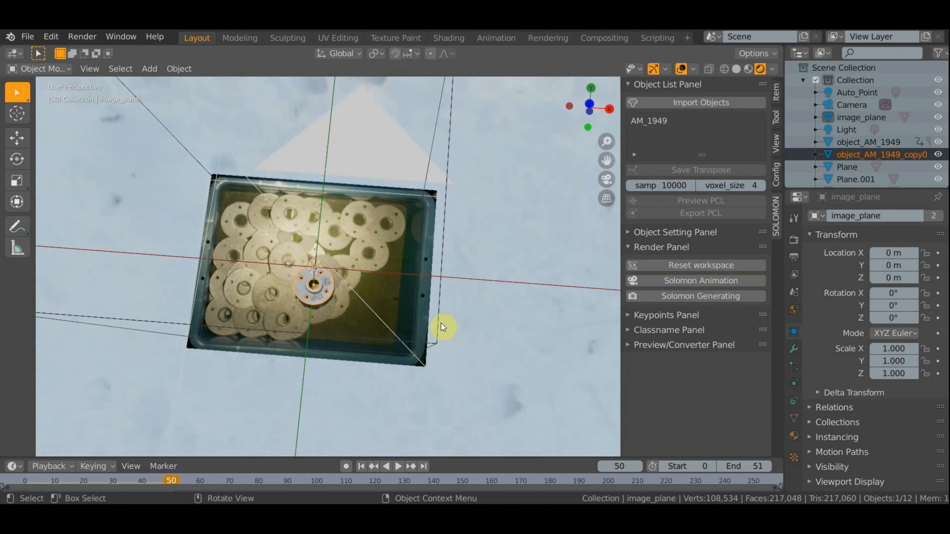
{"action": "middle_click_drag", "start_coordinate": [425, 319], "coordinate": [469, 271]}
{"action": "scroll", "coordinate": [469, 270], "scroll_direction": "up", "scroll_amount": 3}
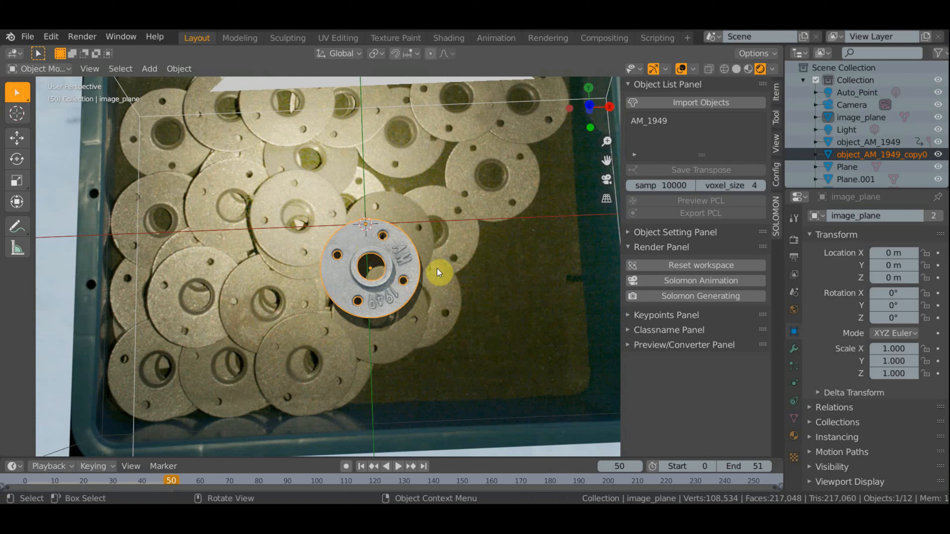
{"action": "scroll", "coordinate": [472, 281], "scroll_direction": "down", "scroll_amount": 4}
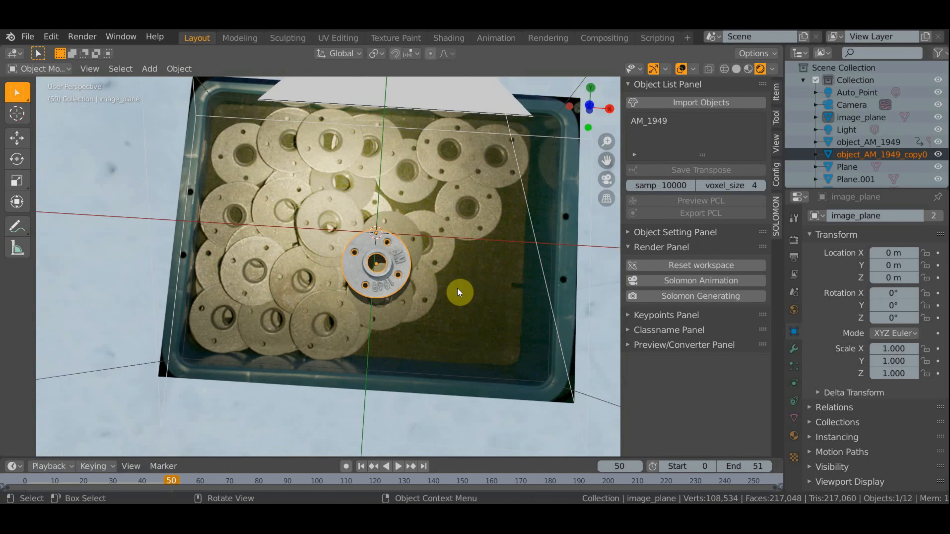
{"action": "middle_click_drag", "start_coordinate": [459, 293], "coordinate": [465, 289]}
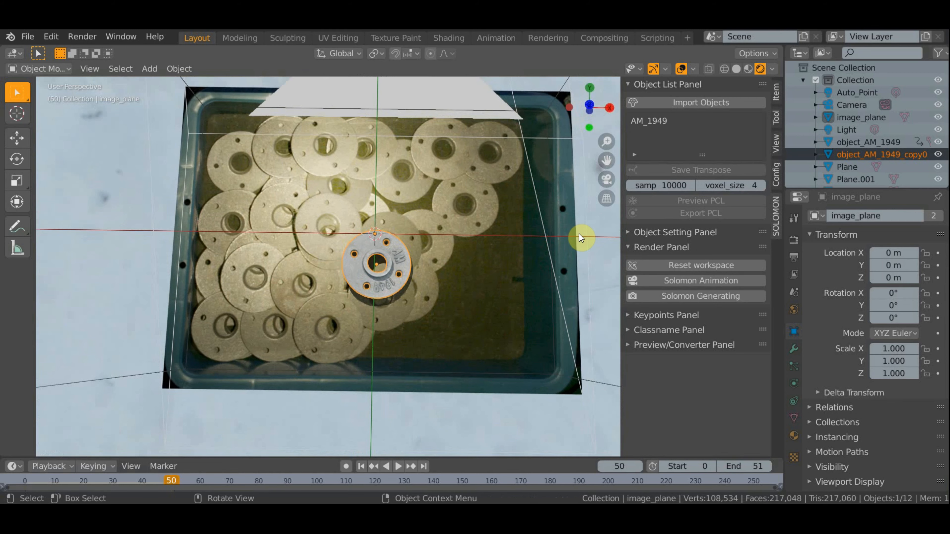
Step: Widen the sidebar, rerun Solomon Animation, and look around the newly generated environment and bin
{"action": "left_click_drag", "start_coordinate": [620, 229], "coordinate": [558, 227]}
{"action": "middle_click_drag", "start_coordinate": [461, 270], "coordinate": [533, 259]}
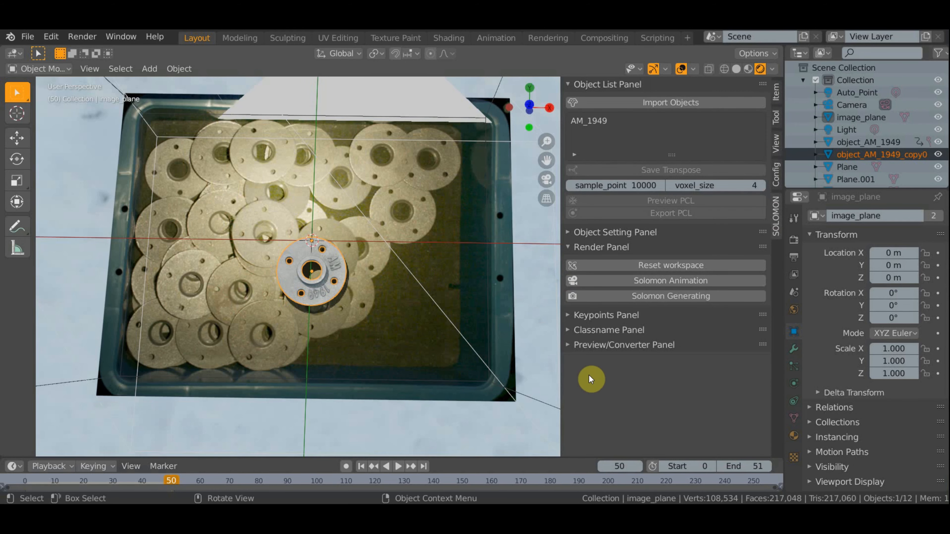
{"action": "left_click", "coordinate": [650, 281]}
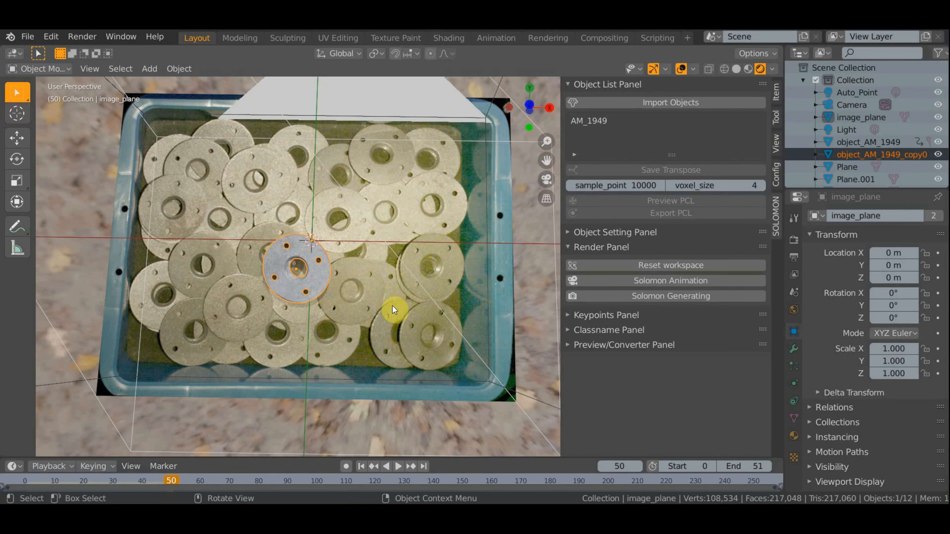
{"action": "mouse_move", "coordinate": [393, 306]}
{"action": "middle_mouse_down"}
{"action": "mouse_move", "coordinate": [400, 221]}
{"action": "mouse_move", "coordinate": [394, 294]}
{"action": "mouse_move", "coordinate": [408, 298]}
{"action": "mouse_move", "coordinate": [408, 310]}
{"action": "middle_mouse_up"}
{"action": "scroll", "coordinate": [400, 222], "scroll_direction": "down", "scroll_amount": 5}
{"action": "scroll", "coordinate": [394, 294], "scroll_direction": "up", "scroll_amount": 3}
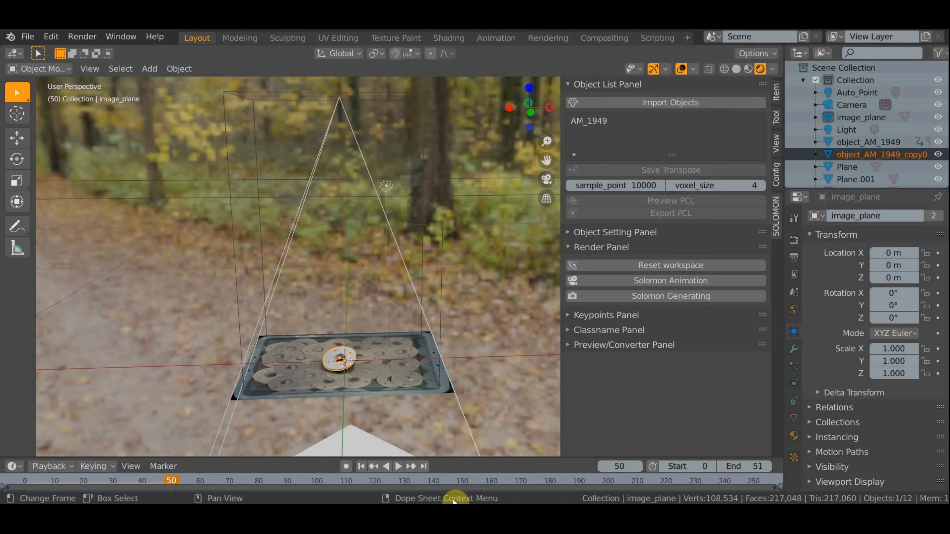
Step: Play the flange drop animation, jump to its first and last frames, and inspect the flange at the final frame from above
{"action": "left_click", "coordinate": [399, 467]}
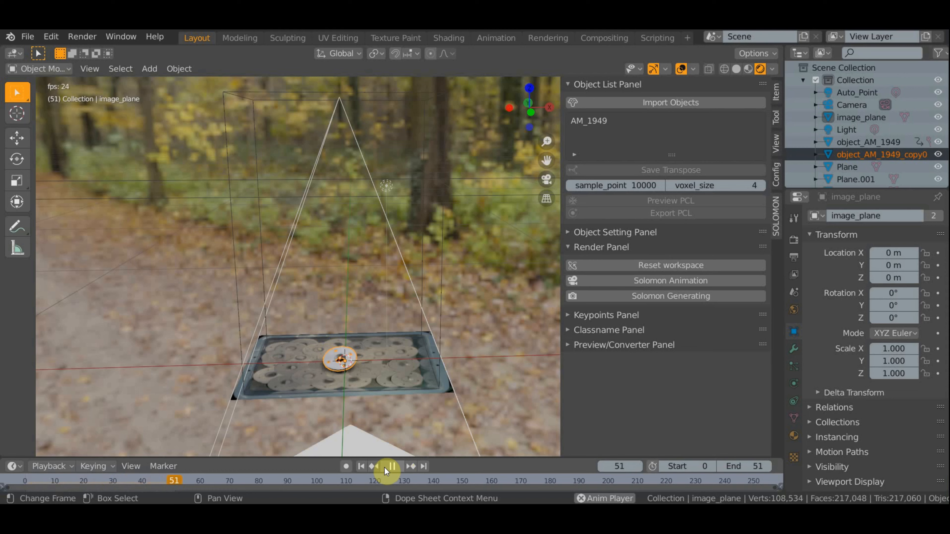
{"action": "left_click", "coordinate": [390, 466]}
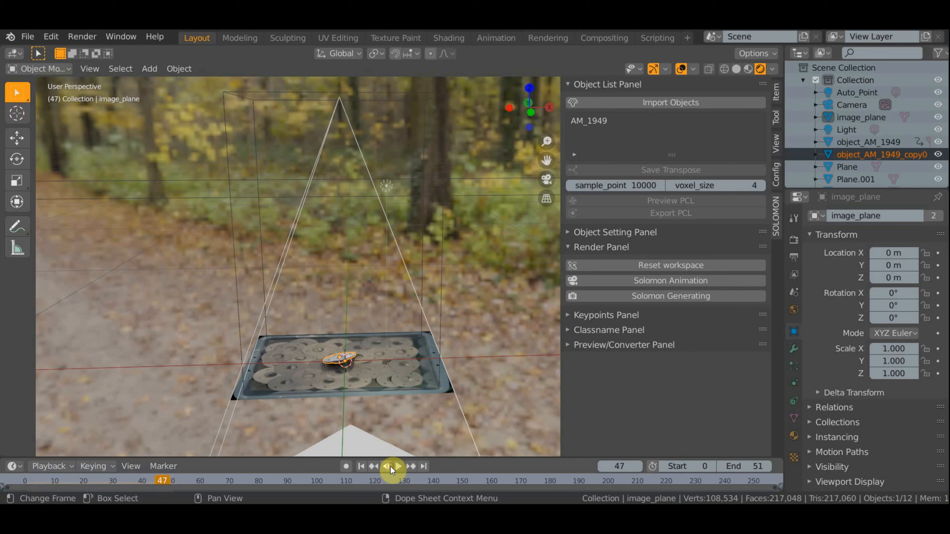
{"action": "left_click", "coordinate": [386, 469]}
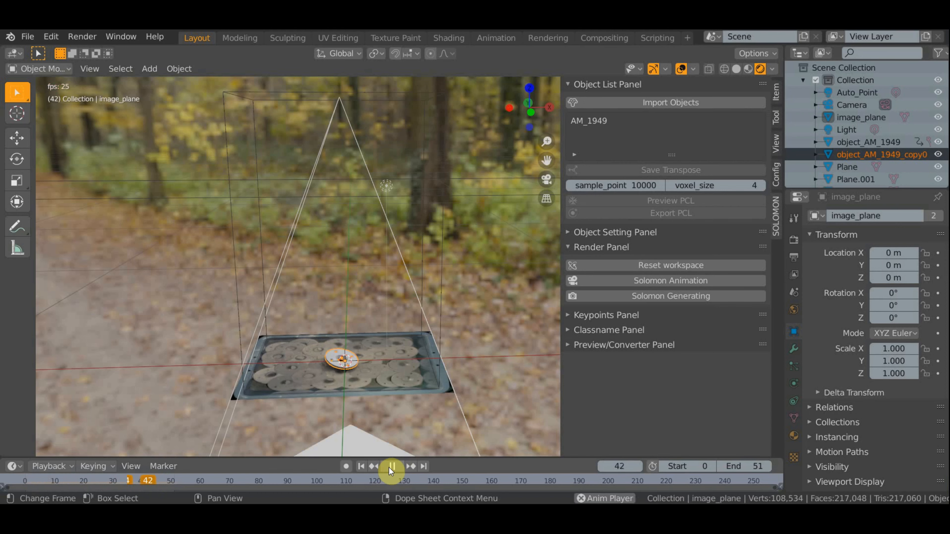
{"action": "left_click", "coordinate": [389, 467]}
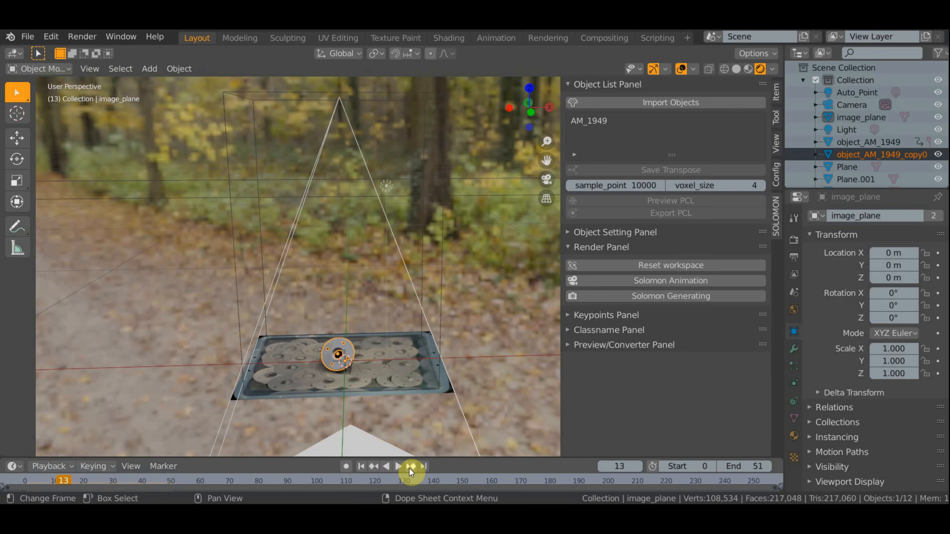
{"action": "left_click", "coordinate": [360, 468]}
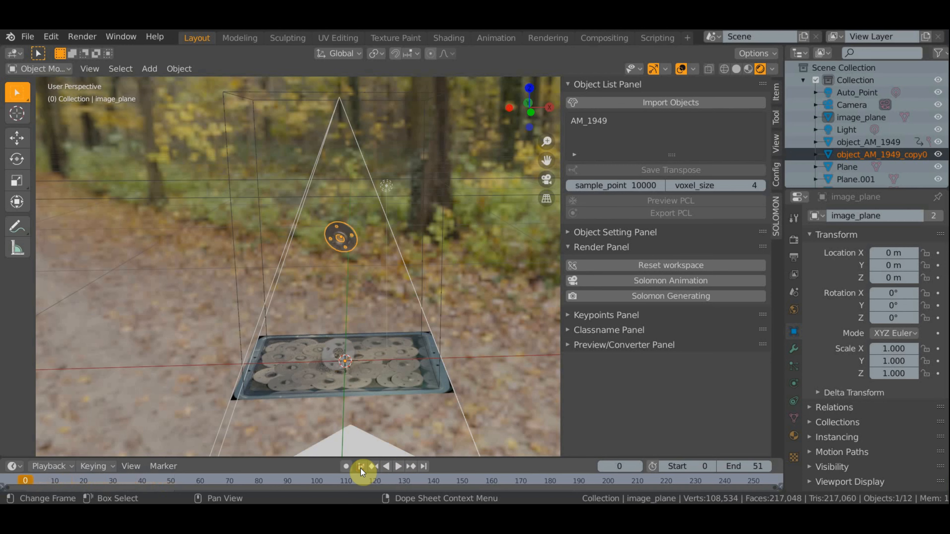
{"action": "left_click", "coordinate": [423, 467]}
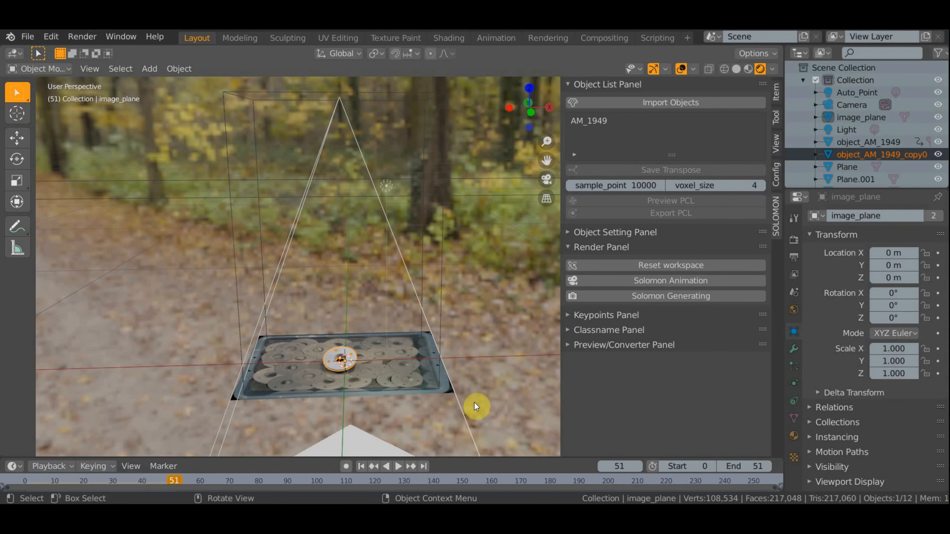
{"action": "middle_click_drag", "start_coordinate": [475, 403], "coordinate": [477, 380]}
{"action": "scroll", "coordinate": [431, 358], "scroll_direction": "up", "scroll_amount": 6}
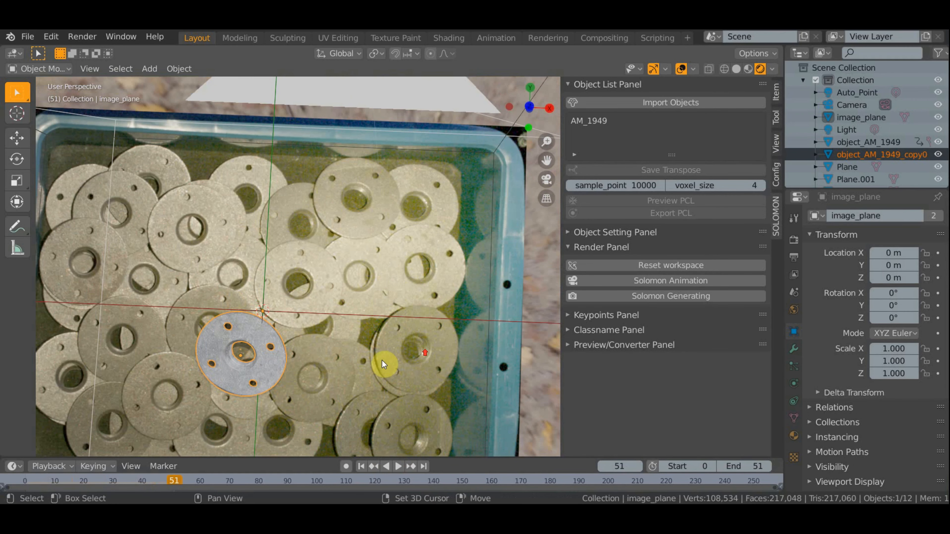
{"action": "middle_click_drag", "start_coordinate": [383, 360], "coordinate": [485, 258], "text": "shift"}
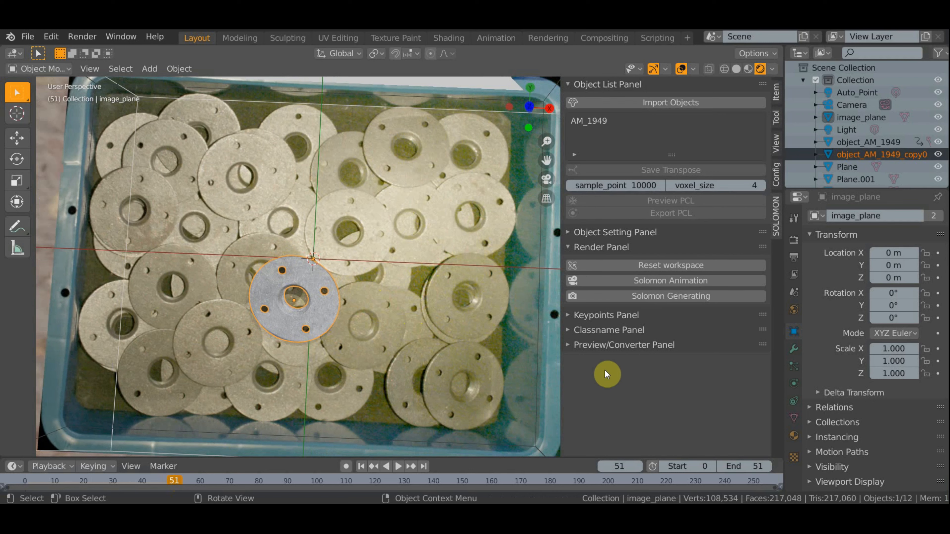
Step: Reset the Solomon workspace and view the original flange from the front in Material Preview shading
{"action": "left_click", "coordinate": [657, 266]}
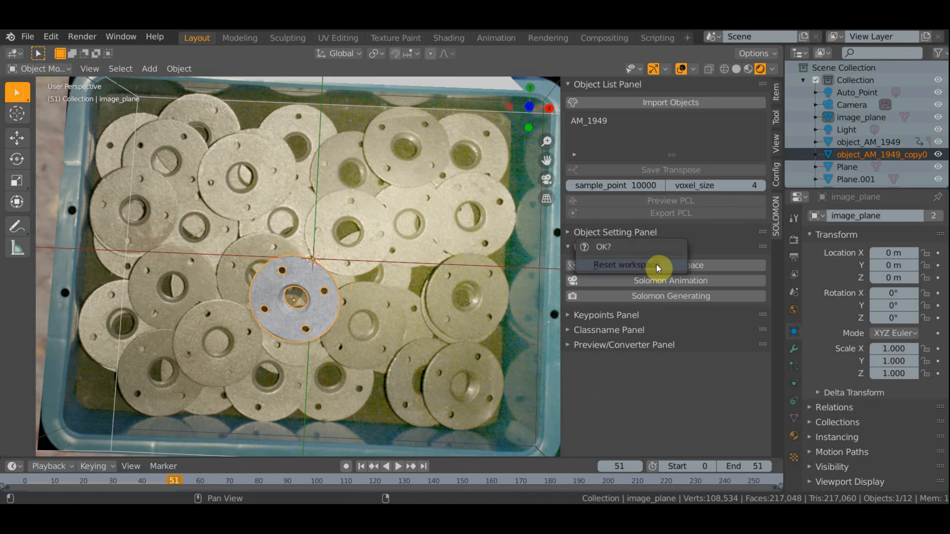
{"action": "left_click", "coordinate": [657, 266]}
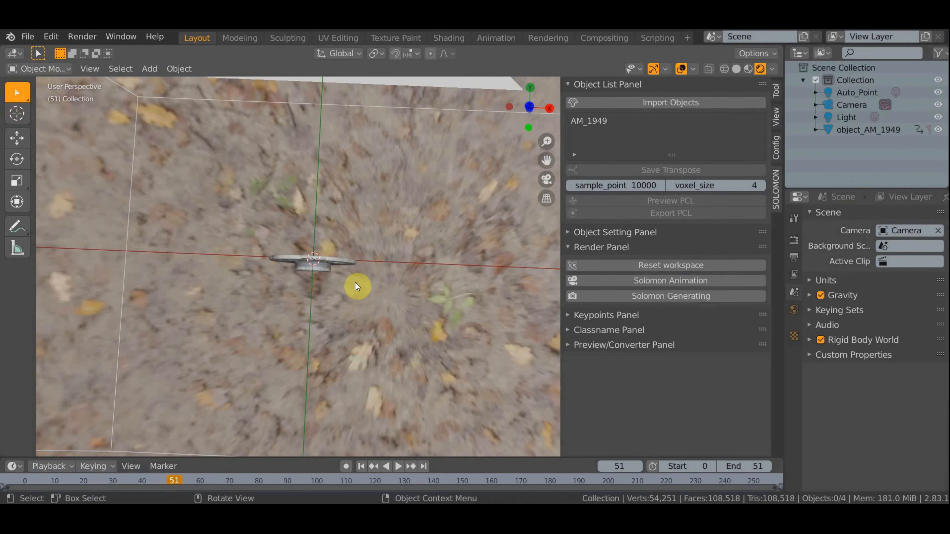
{"action": "middle_click_drag", "start_coordinate": [355, 283], "coordinate": [376, 258]}
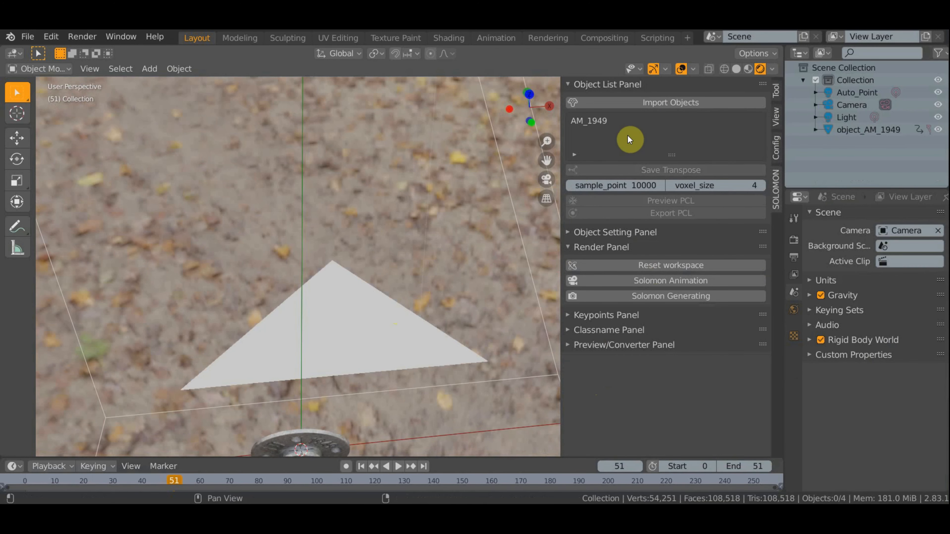
{"action": "left_click", "coordinate": [749, 69]}
{"action": "middle_click_drag", "start_coordinate": [440, 343], "coordinate": [447, 259], "text": "shift"}
{"action": "middle_click_drag", "start_coordinate": [429, 326], "coordinate": [445, 280], "text": "shift"}
{"action": "key", "text": "KP_1"}
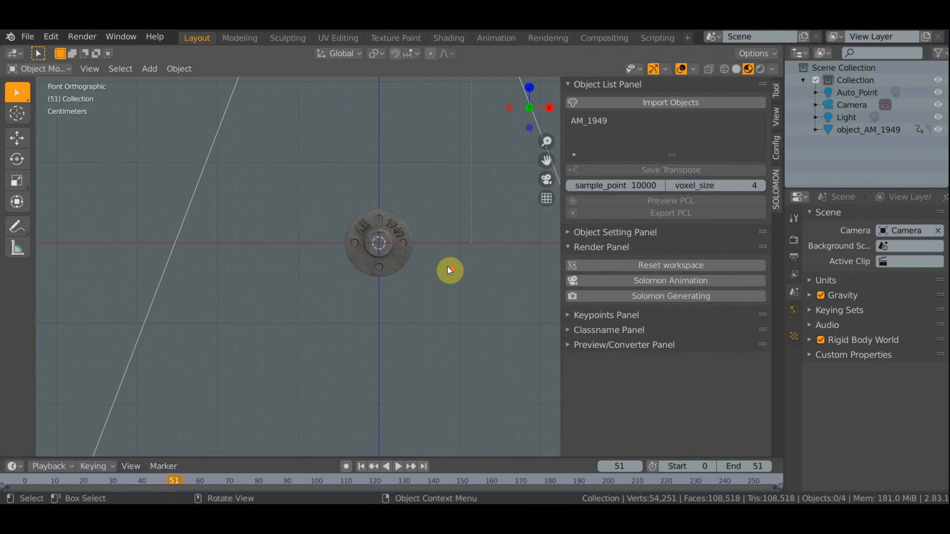
{"action": "scroll", "coordinate": [463, 276], "scroll_direction": "up", "scroll_amount": 9}
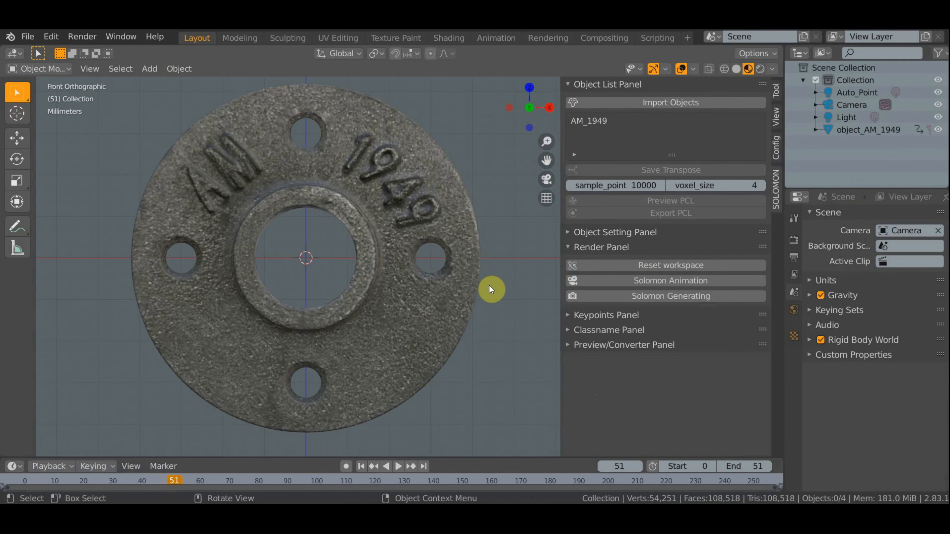
Step: Turn off background shading and random environment in the project configuration, and save the config parameters
{"action": "left_click", "coordinate": [590, 120]}
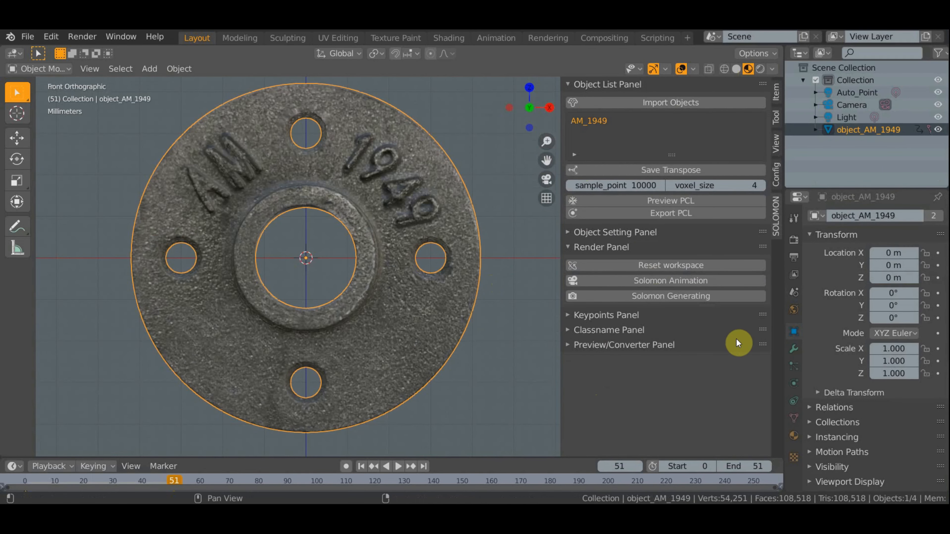
{"action": "left_click", "coordinate": [779, 177]}
{"action": "left_click", "coordinate": [623, 198]}
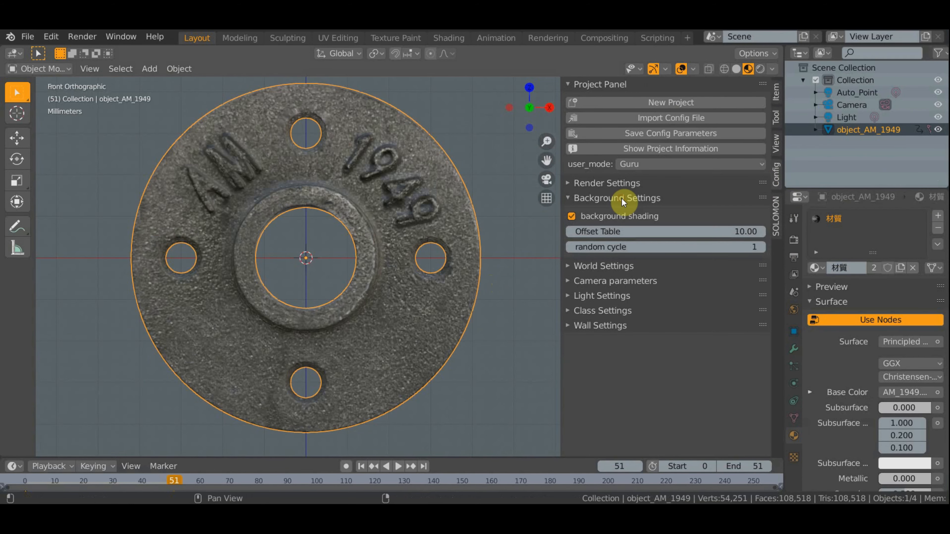
{"action": "left_click", "coordinate": [572, 215]}
{"action": "left_click", "coordinate": [643, 199]}
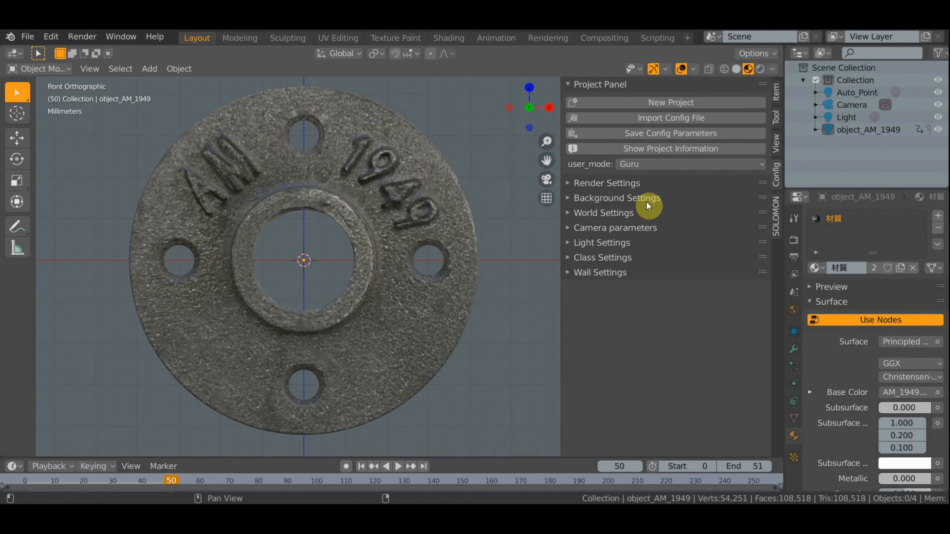
{"action": "left_click", "coordinate": [630, 212]}
{"action": "left_click", "coordinate": [586, 219]}
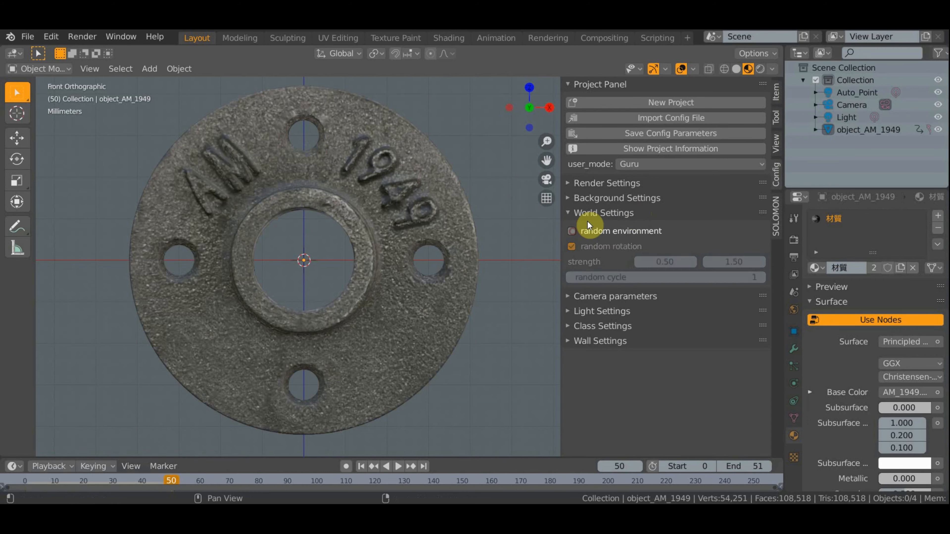
{"action": "left_click", "coordinate": [675, 133]}
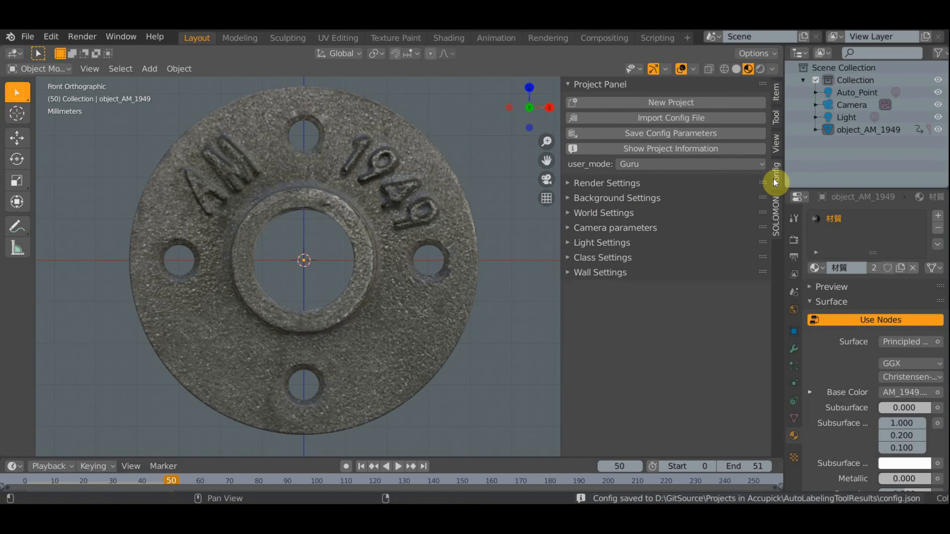
Step: Rerun Solomon Animation and view the flange copy against the unshaded bin image from above
{"action": "left_click", "coordinate": [777, 205]}
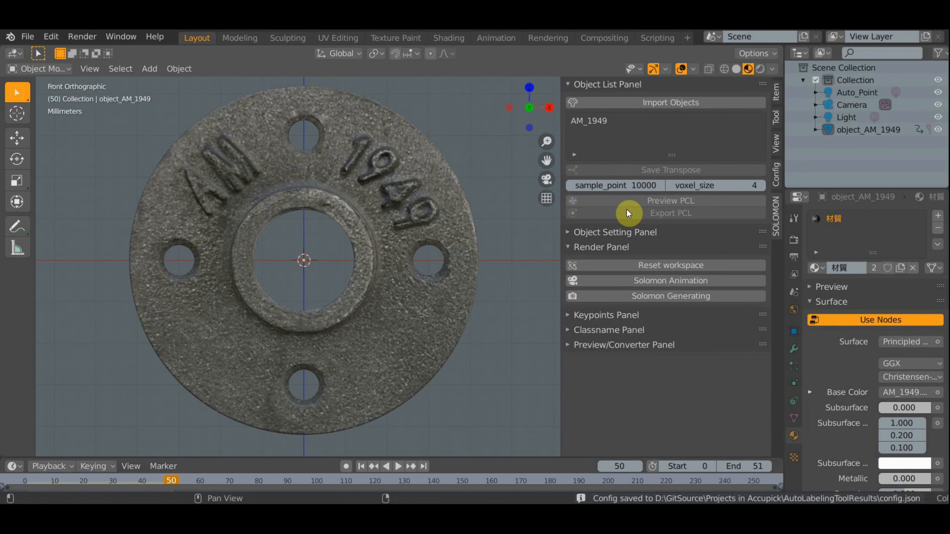
{"action": "left_click", "coordinate": [671, 281]}
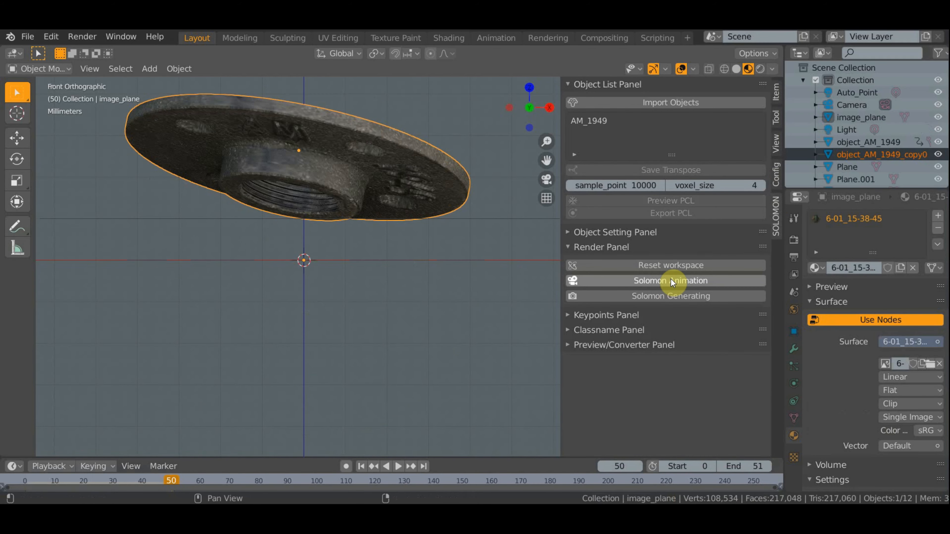
{"action": "middle_click_drag", "start_coordinate": [451, 277], "coordinate": [452, 342]}
{"action": "scroll", "coordinate": [454, 292], "scroll_direction": "down", "scroll_amount": 5}
{"action": "middle_click_drag", "start_coordinate": [454, 291], "coordinate": [404, 333]}
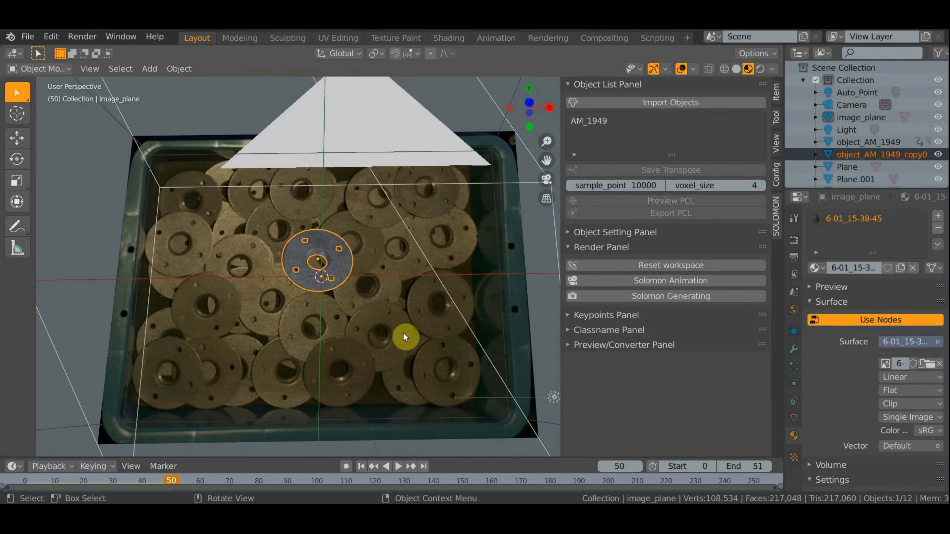
{"action": "scroll", "coordinate": [403, 333], "scroll_direction": "up", "scroll_amount": 2}
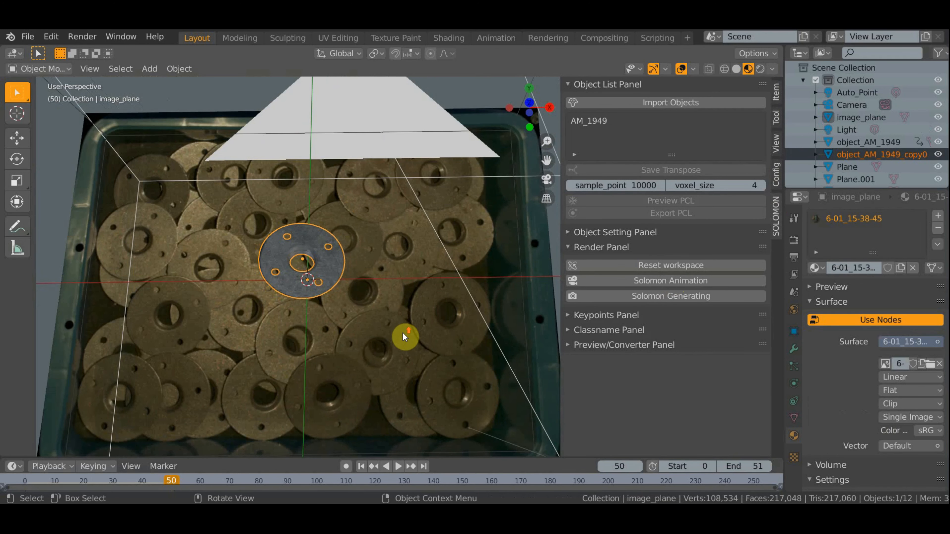
Step: Set the AM_1949 material's Subsurface Color by sampling a flange in the bin image with the eyedropper
{"action": "left_click", "coordinate": [601, 127]}
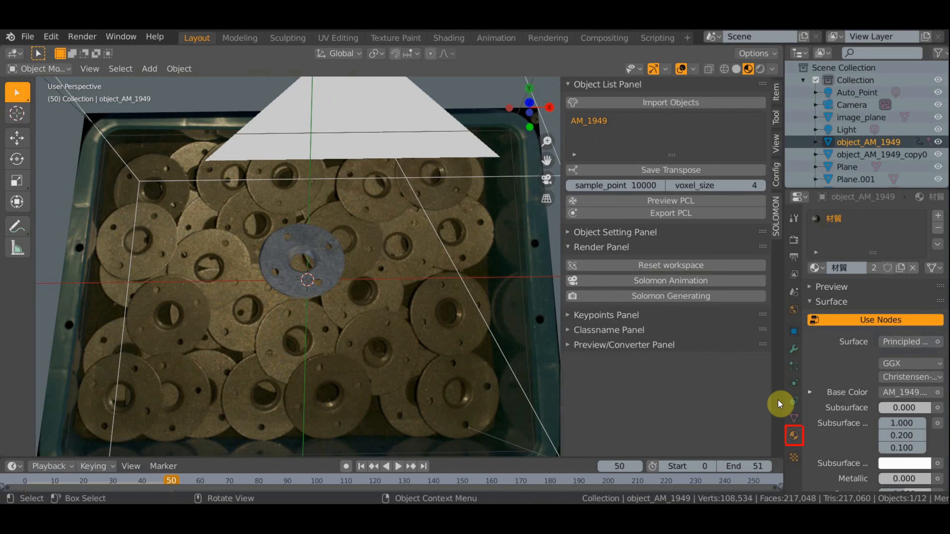
{"action": "left_click", "coordinate": [914, 464]}
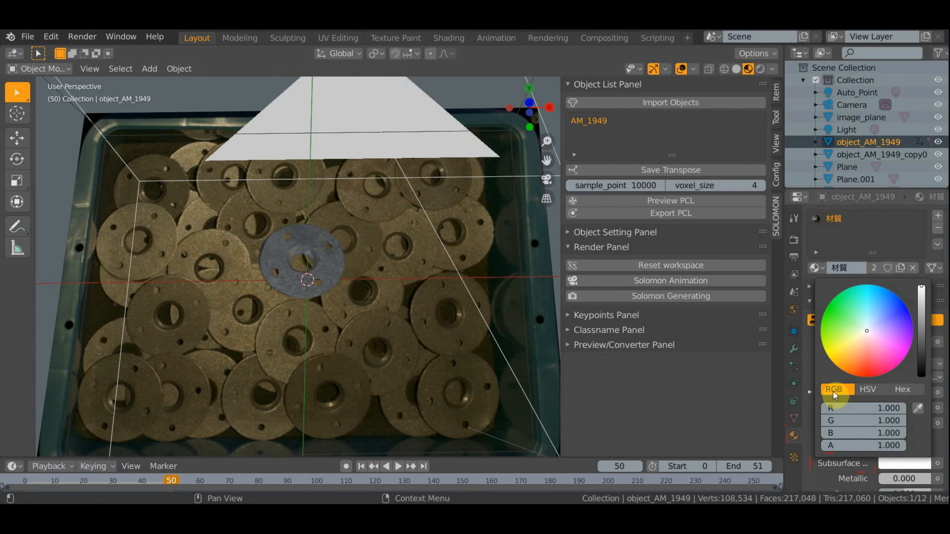
{"action": "left_click", "coordinate": [917, 409]}
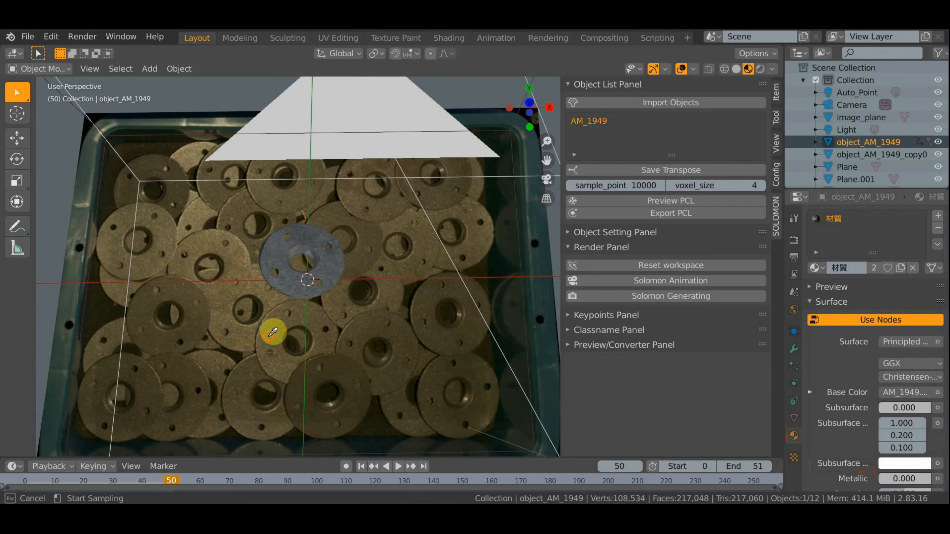
{"action": "left_click", "coordinate": [273, 332]}
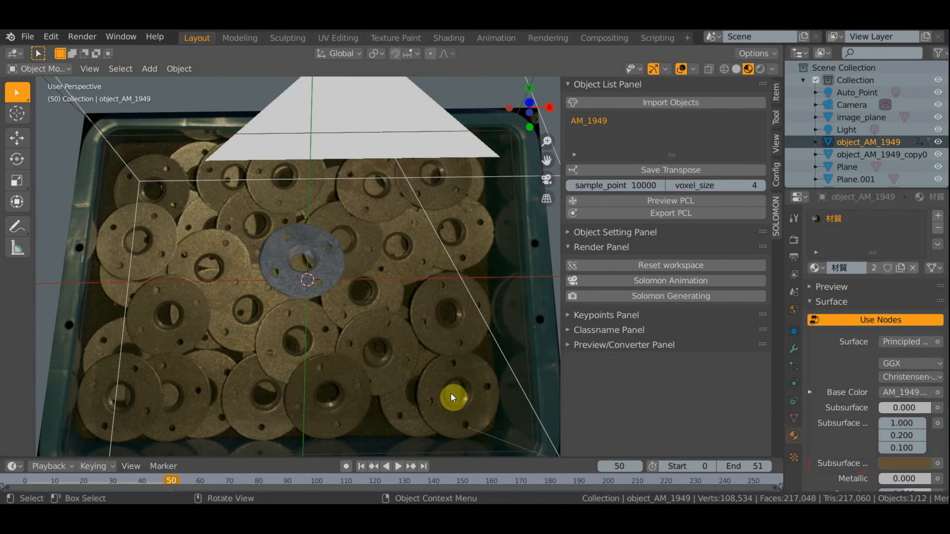
Step: Slightly brighten the brown subsurface color of the AM_1949 material
{"action": "left_click", "coordinate": [909, 464]}
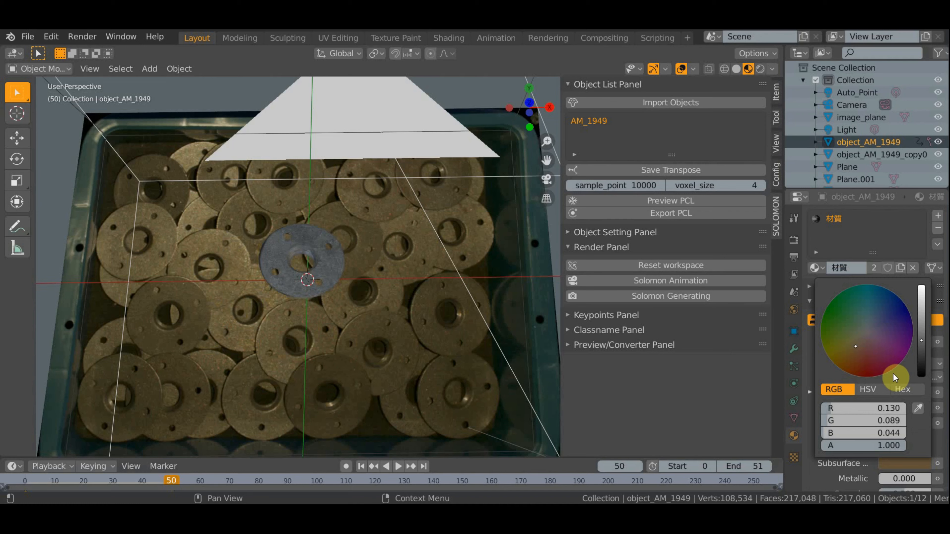
{"action": "left_click_drag", "start_coordinate": [922, 343], "coordinate": [922, 334]}
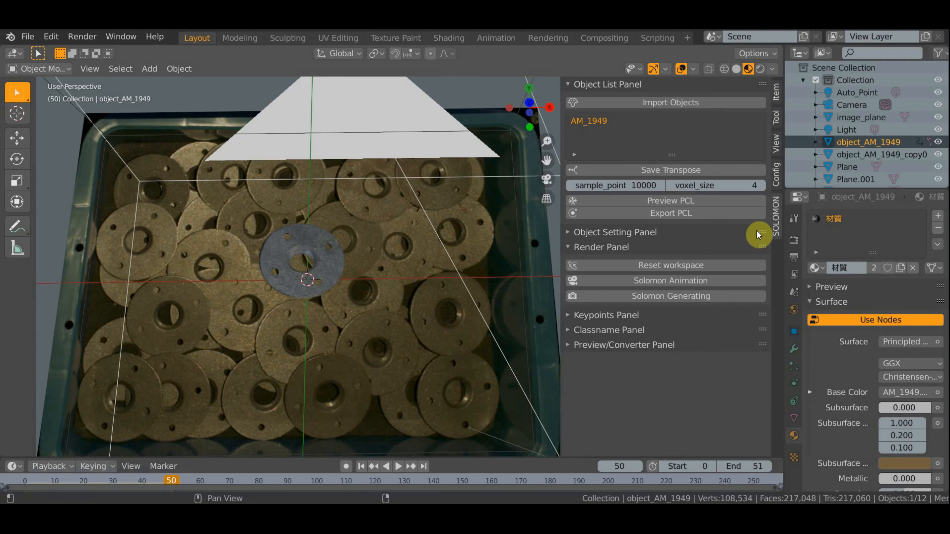
Step: Set the predefined light color to 0.18, 0.12, 0.05 in the light settings and save the config parameters
{"action": "left_click", "coordinate": [777, 174]}
{"action": "left_click", "coordinate": [602, 243]}
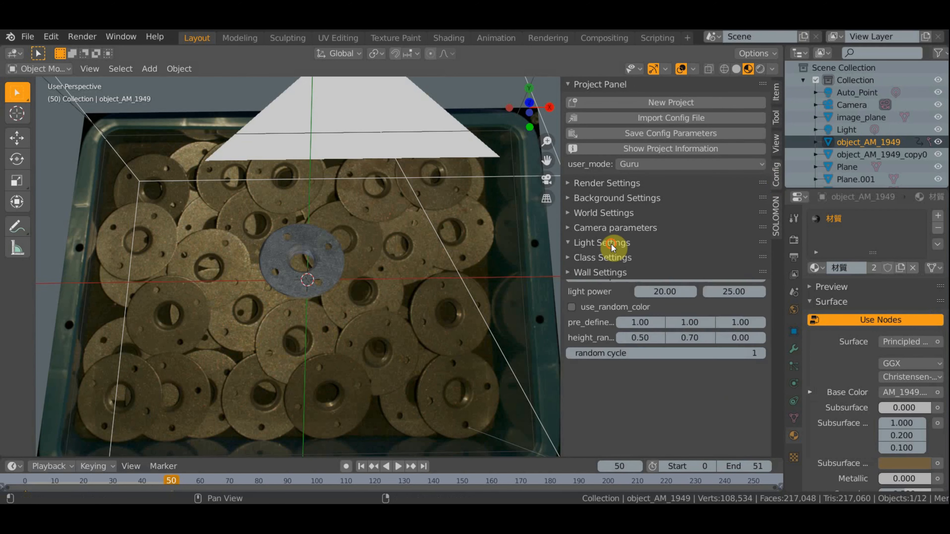
{"action": "left_click", "coordinate": [647, 323]}
{"action": "type", "text": "0.18"}
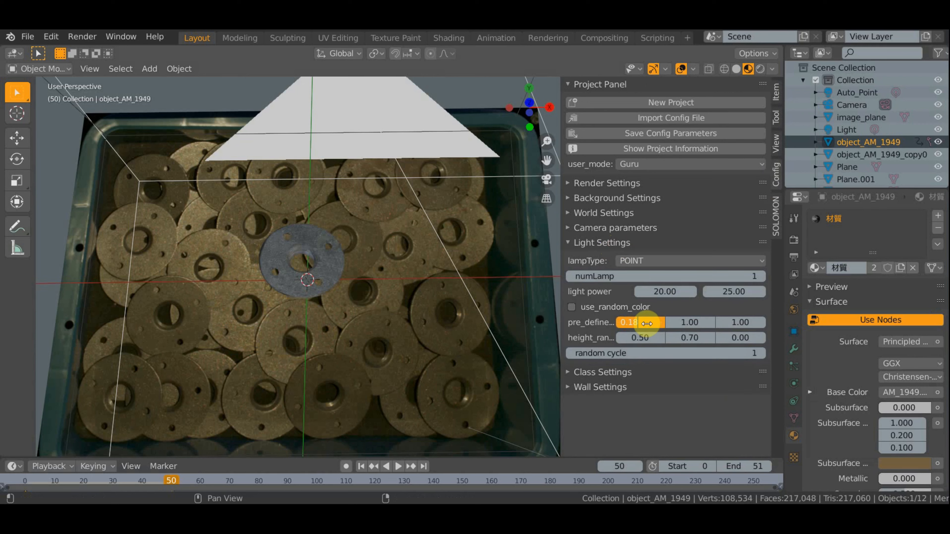
{"action": "left_click", "coordinate": [689, 322]}
{"action": "type", "text": "0.12"}
{"action": "left_click", "coordinate": [741, 322]}
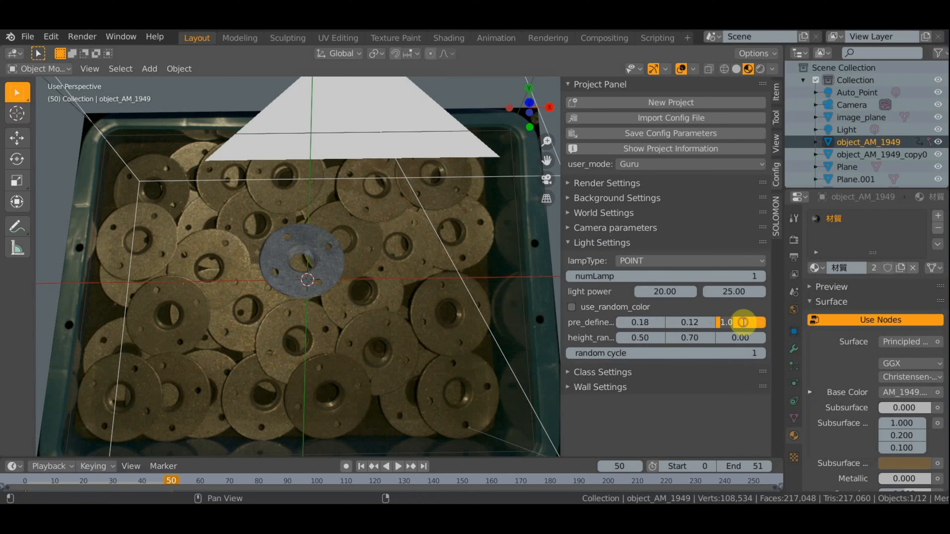
{"action": "type", "text": "0.05"}
{"action": "key", "text": "Return"}
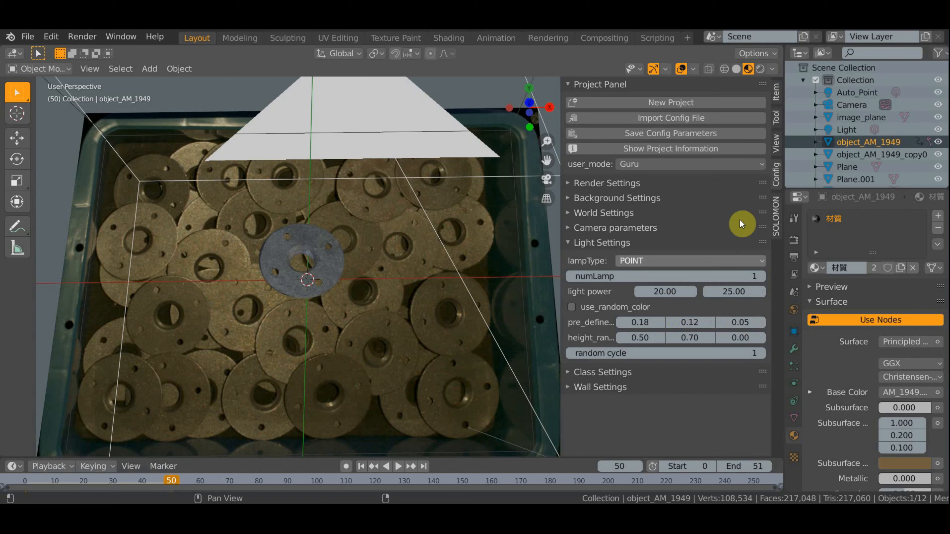
{"action": "left_click", "coordinate": [695, 133]}
{"action": "left_click", "coordinate": [630, 242]}
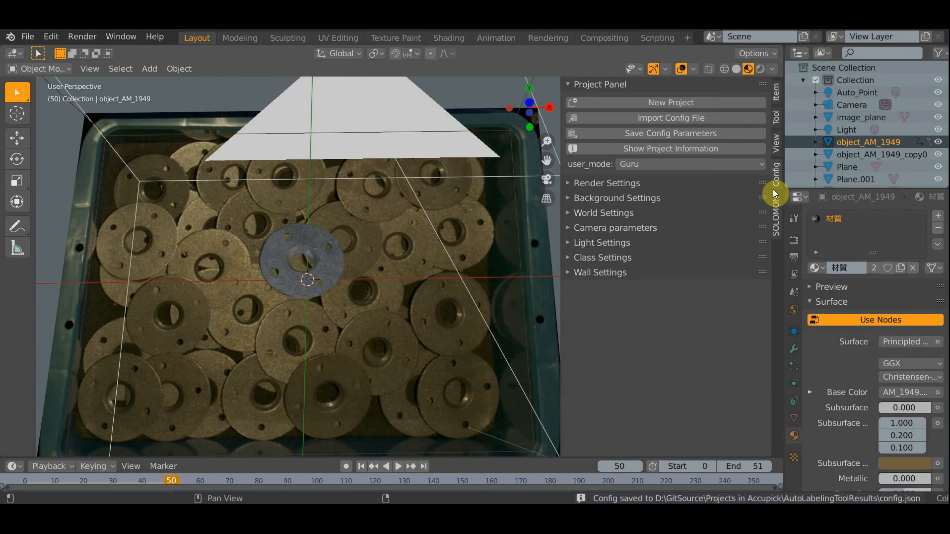
Step: Run the Solomon Animation and inspect the flange copy in the bin with rendered shading
{"action": "left_click", "coordinate": [777, 212]}
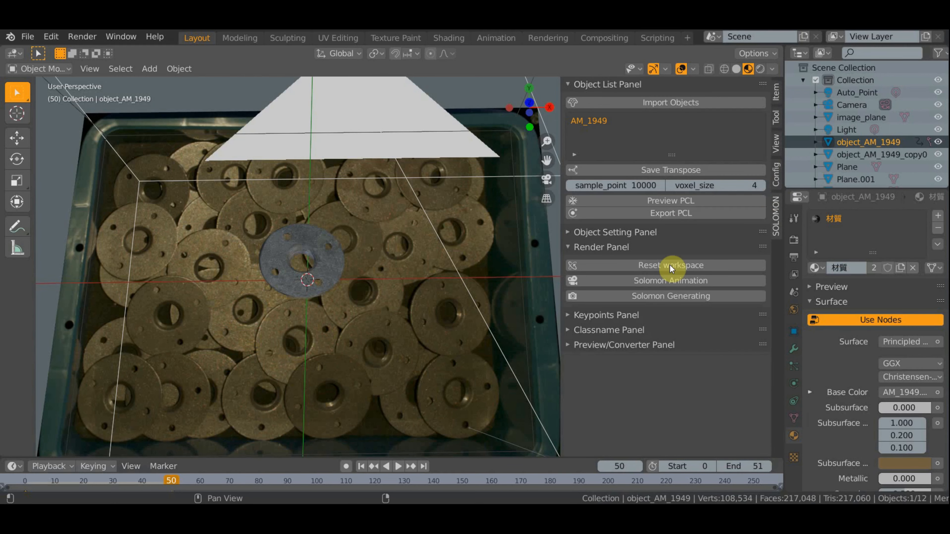
{"action": "left_click", "coordinate": [669, 280]}
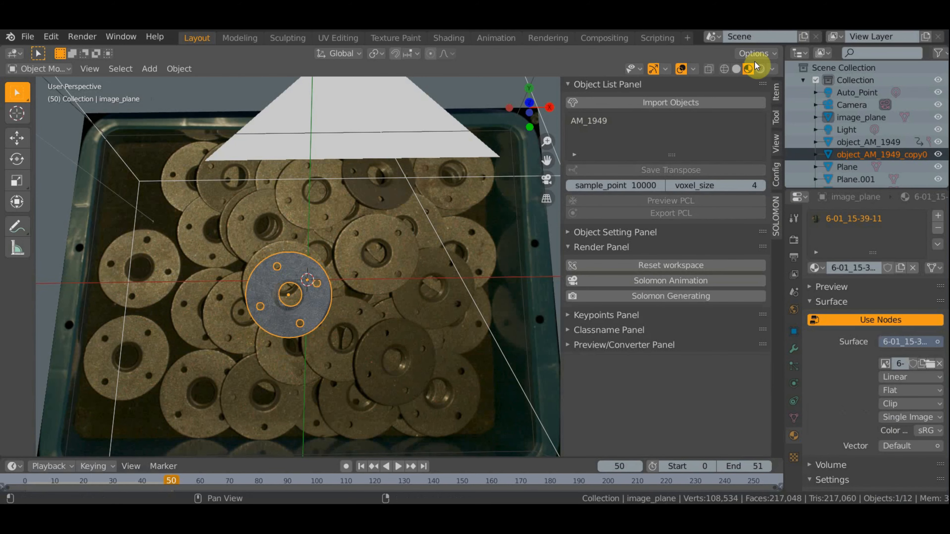
{"action": "left_click", "coordinate": [760, 69]}
{"action": "mouse_move", "coordinate": [418, 294]}
{"action": "middle_mouse_down"}
{"action": "mouse_move", "coordinate": [412, 337]}
{"action": "mouse_move", "coordinate": [430, 322]}
{"action": "mouse_move", "coordinate": [385, 306]}
{"action": "mouse_move", "coordinate": [406, 300]}
{"action": "mouse_move", "coordinate": [404, 323]}
{"action": "mouse_move", "coordinate": [484, 312]}
{"action": "mouse_move", "coordinate": [421, 348]}
{"action": "mouse_move", "coordinate": [439, 243]}
{"action": "mouse_move", "coordinate": [424, 333]}
{"action": "mouse_move", "coordinate": [435, 346]}
{"action": "mouse_move", "coordinate": [453, 321]}
{"action": "middle_mouse_up"}
{"action": "scroll", "coordinate": [403, 323], "scroll_direction": "up", "scroll_amount": 3}
{"action": "scroll", "coordinate": [482, 311], "scroll_direction": "up", "scroll_amount": 3}
{"action": "scroll", "coordinate": [426, 334], "scroll_direction": "down", "scroll_amount": 4}
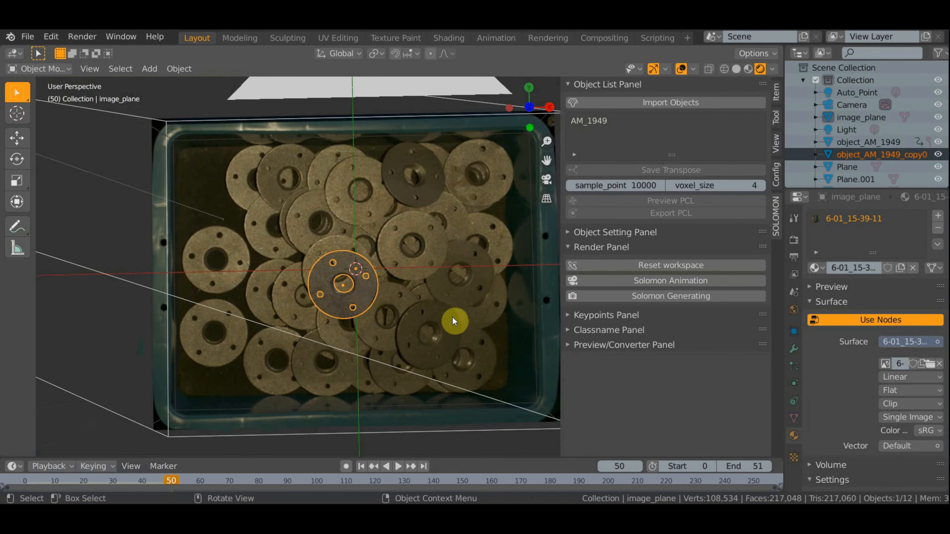
Step: Render the current frame to check the flange's color against the background parts, and close the render
{"action": "key", "text": "F12"}
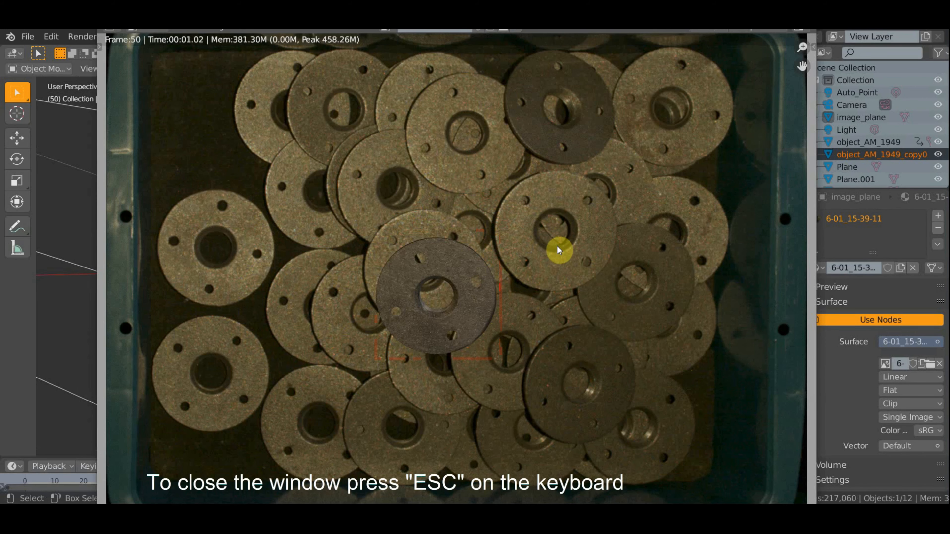
{"action": "key", "text": "Escape"}
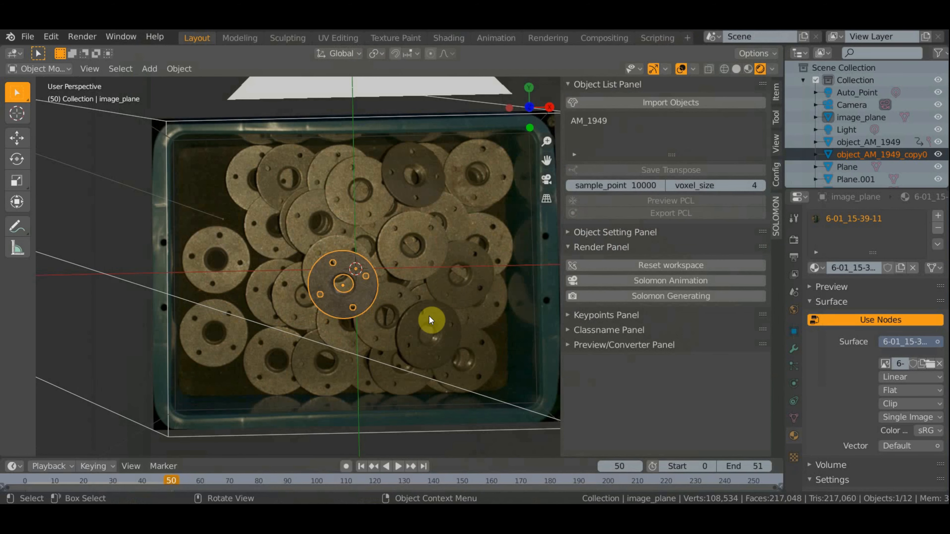
{"action": "middle_click_drag", "start_coordinate": [463, 330], "coordinate": [434, 331], "text": "shift"}
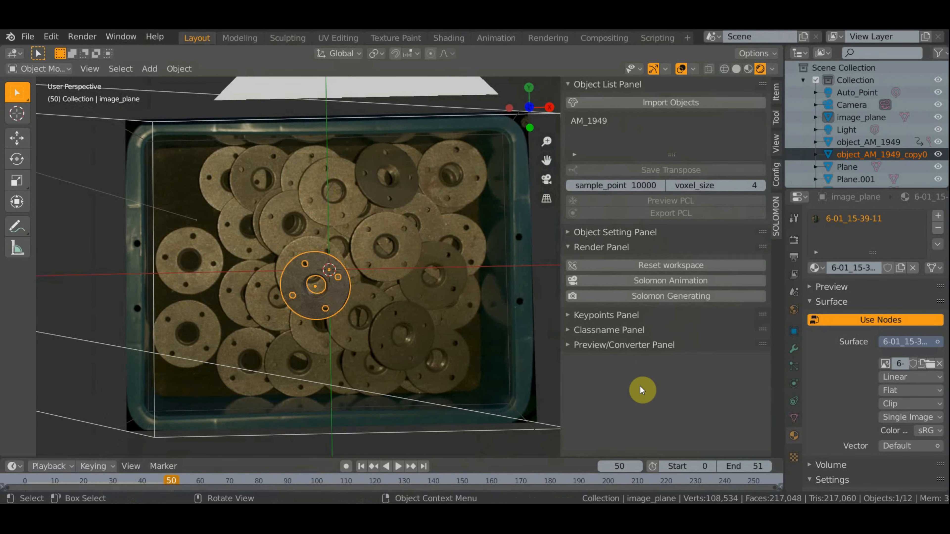
Step: Reset the workspace and show the AM_1949 flange from the front in material preview shading
{"action": "left_click", "coordinate": [665, 266]}
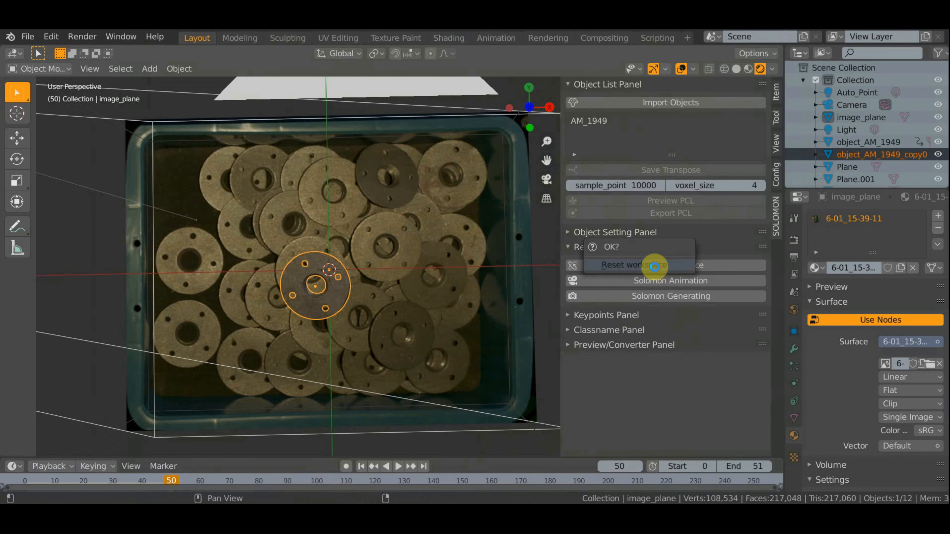
{"action": "left_click", "coordinate": [659, 265]}
{"action": "key", "text": "KP_1"}
{"action": "scroll", "coordinate": [384, 341], "scroll_direction": "up", "scroll_amount": 5}
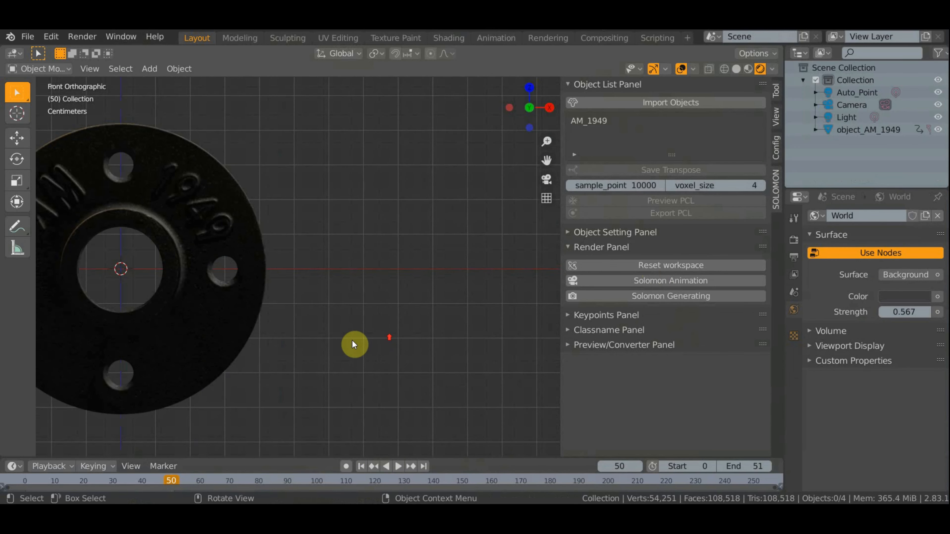
{"action": "mouse_move", "coordinate": [318, 351]}
{"action": "middle_mouse_down", "text": "shift"}
{"action": "mouse_move", "coordinate": [496, 321]}
{"action": "mouse_move", "coordinate": [500, 351]}
{"action": "middle_mouse_up", "text": "shift"}
{"action": "scroll", "coordinate": [500, 351], "scroll_direction": "up", "scroll_amount": 2}
{"action": "scroll", "coordinate": [500, 351], "scroll_direction": "down", "scroll_amount": 1}
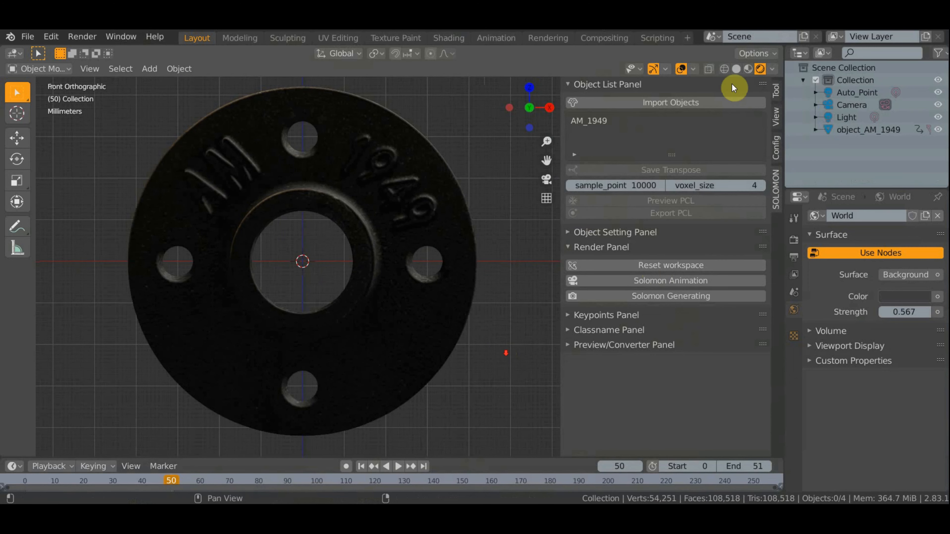
{"action": "left_click", "coordinate": [748, 69]}
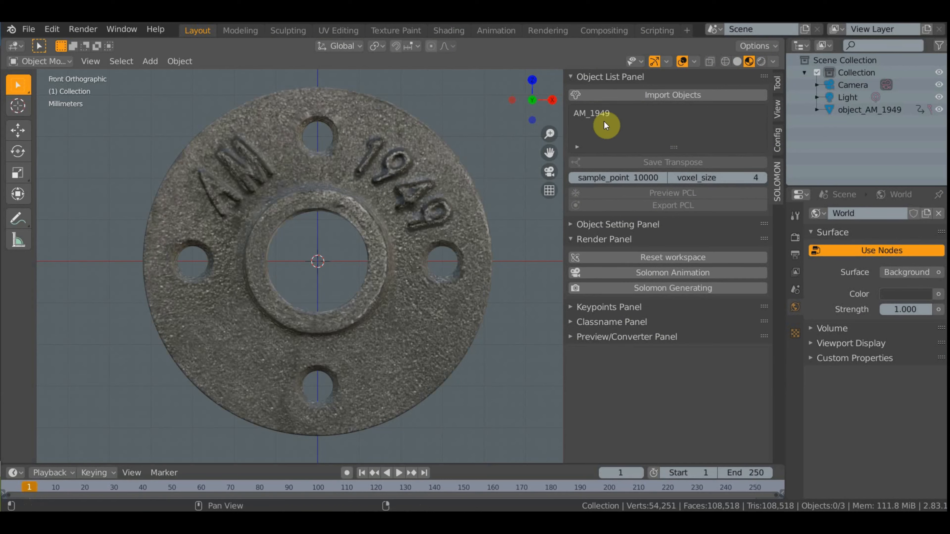
Step: Select AM_1949 and add a keypoint at the 3D cursor placed between the flange's left hole and its central hub
{"action": "left_click", "coordinate": [603, 121]}
{"action": "left_click", "coordinate": [623, 315]}
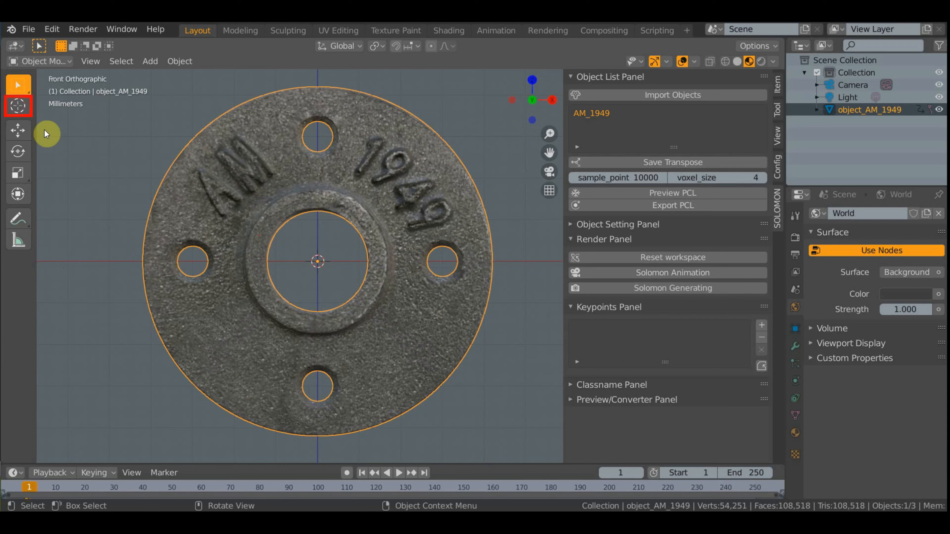
{"action": "left_click", "coordinate": [17, 106]}
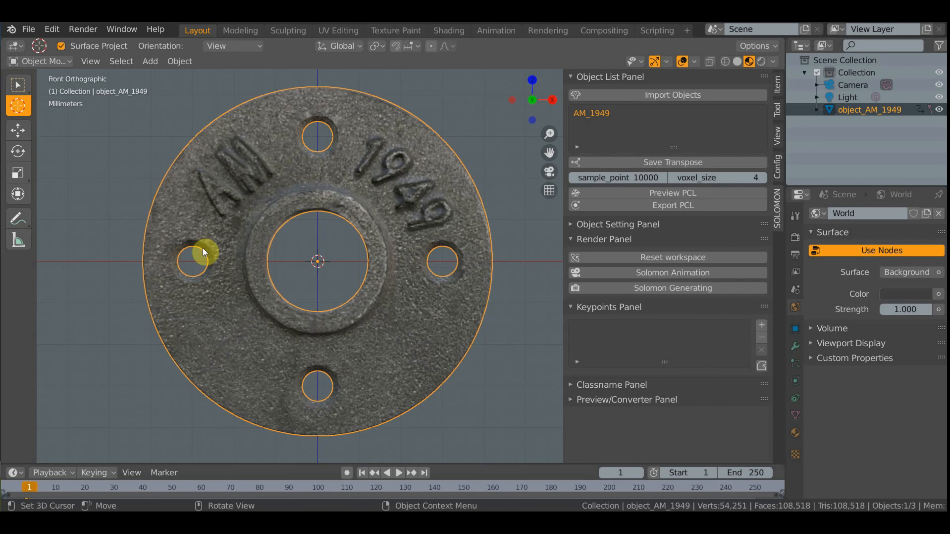
{"action": "left_click", "coordinate": [226, 261]}
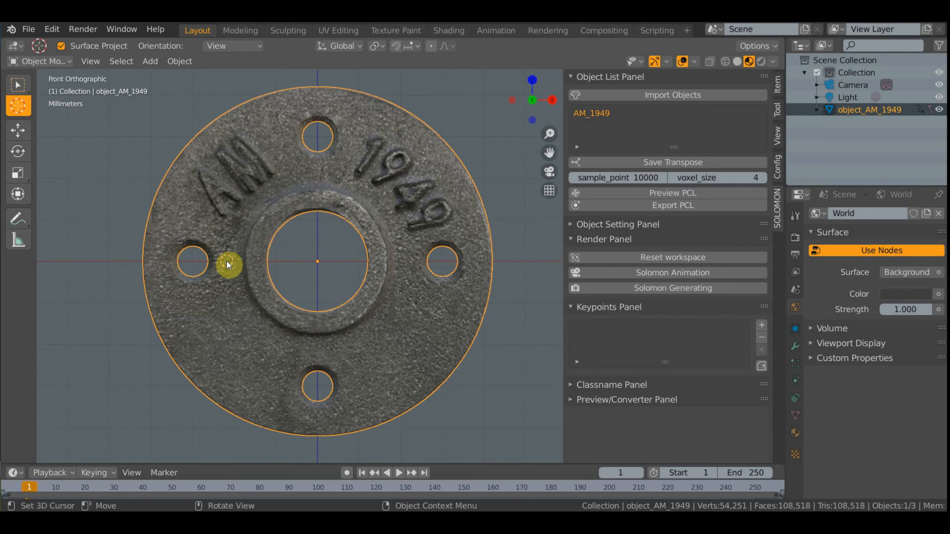
{"action": "left_click", "coordinate": [762, 325]}
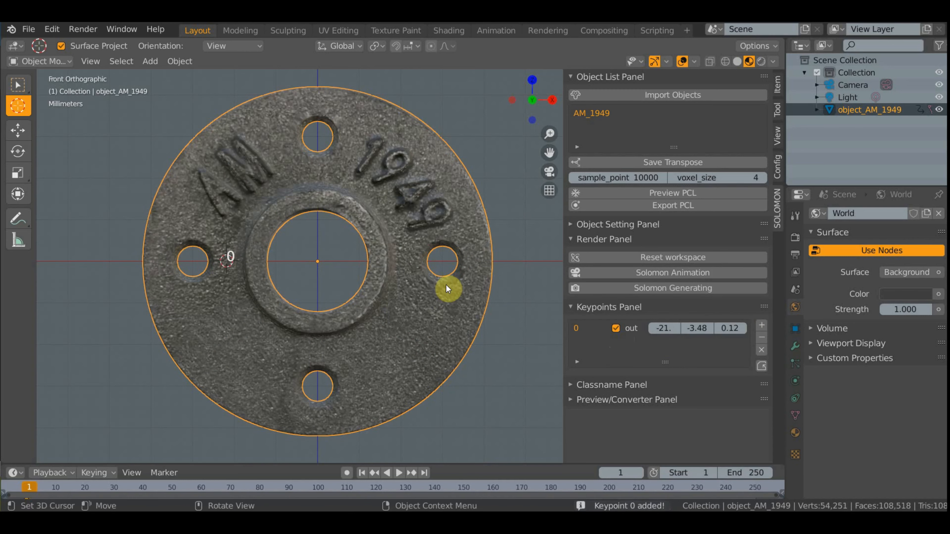
Step: Add a second keypoint at the 3D cursor placed between the central hub and the flange's right hole
{"action": "left_click", "coordinate": [407, 260]}
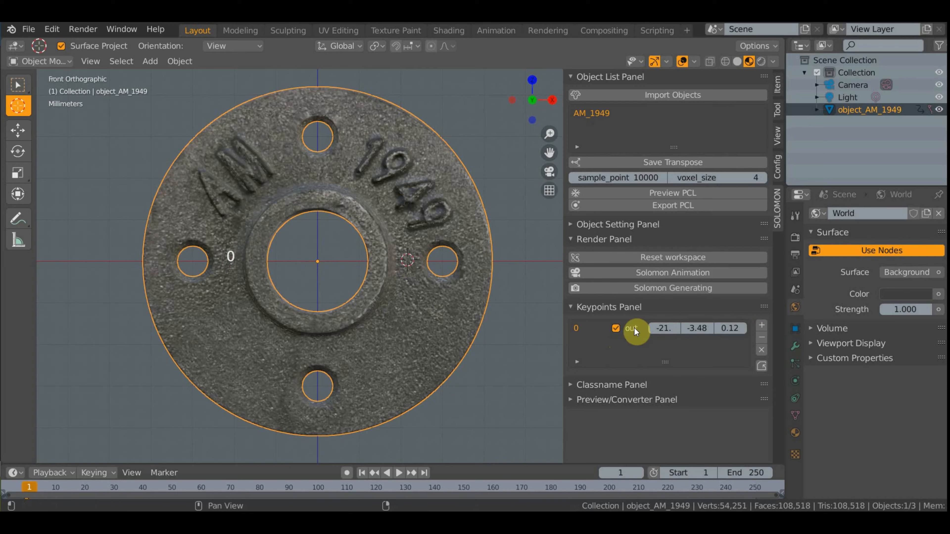
{"action": "left_click", "coordinate": [762, 325]}
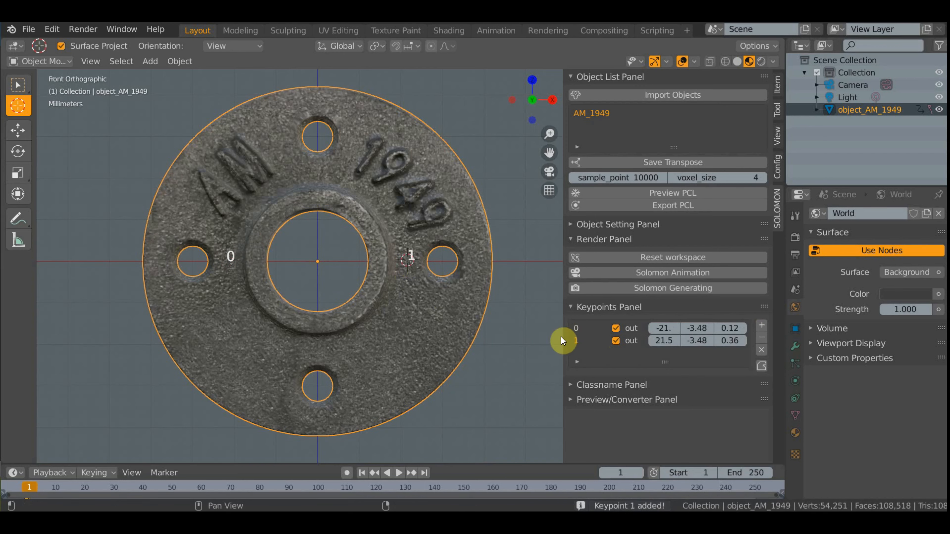
{"action": "left_click", "coordinate": [761, 366]}
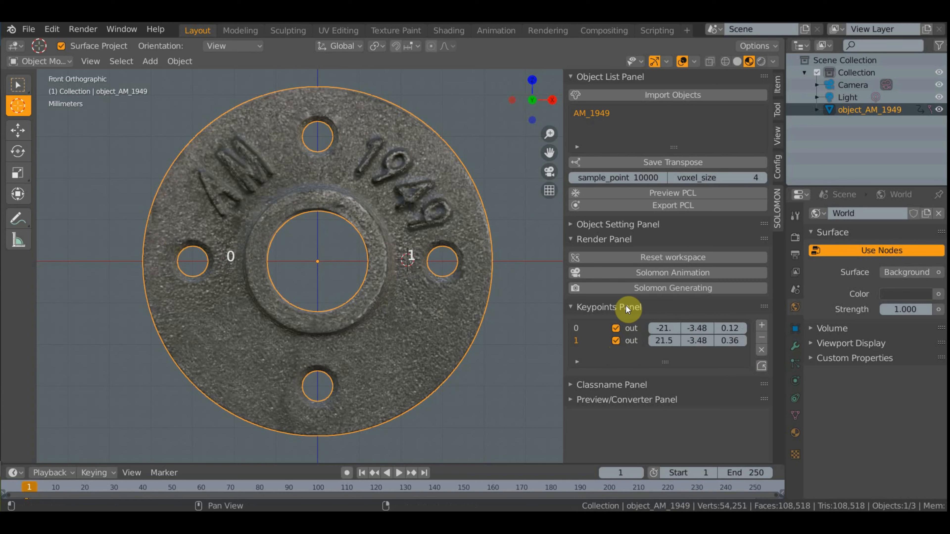
Step: Add a class named Front to the class name list of AM_1949
{"action": "left_click", "coordinate": [633, 307]}
{"action": "left_click", "coordinate": [625, 323]}
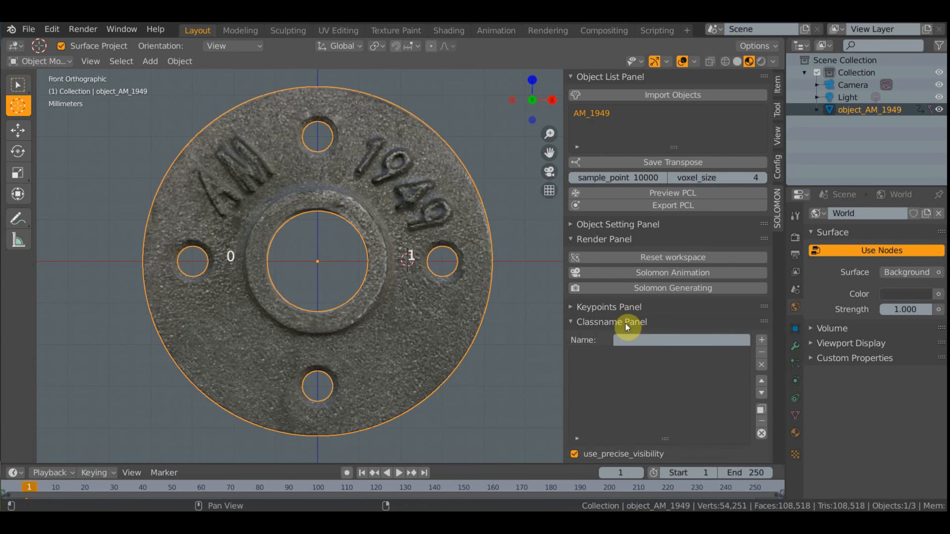
{"action": "left_click", "coordinate": [640, 338]}
{"action": "type", "text": "Front"}
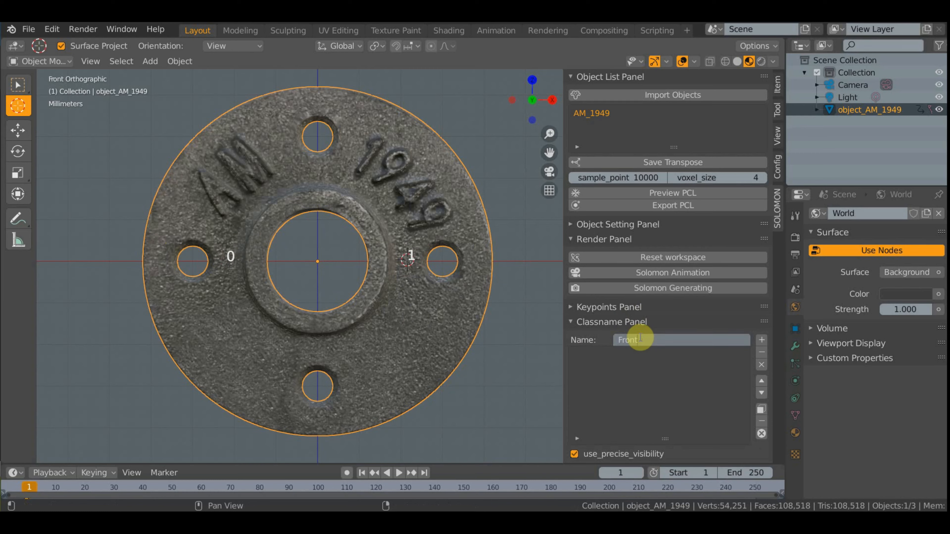
{"action": "left_click", "coordinate": [762, 340]}
{"action": "left_click", "coordinate": [762, 341]}
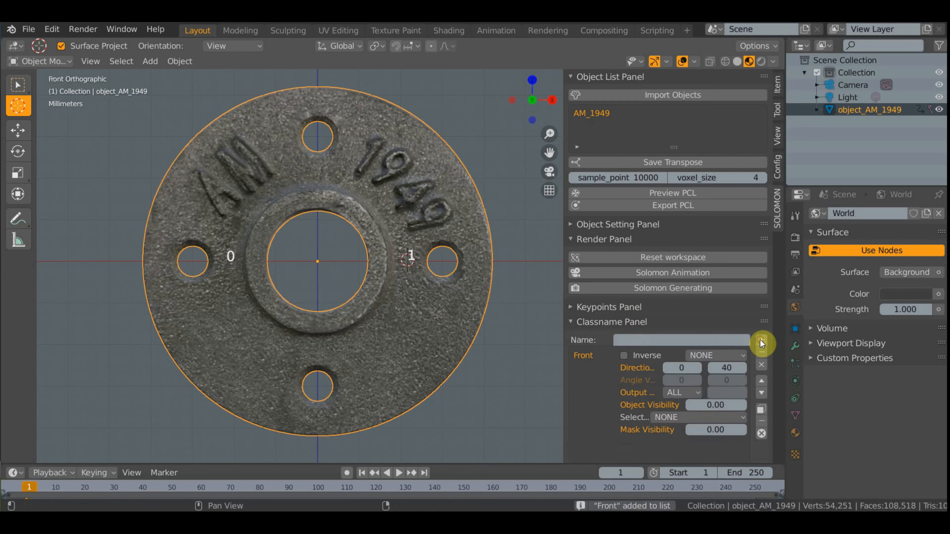
Step: Add a second class named Back and bring both classes' settings into view
{"action": "left_click", "coordinate": [672, 341]}
{"action": "type", "text": "Back"}
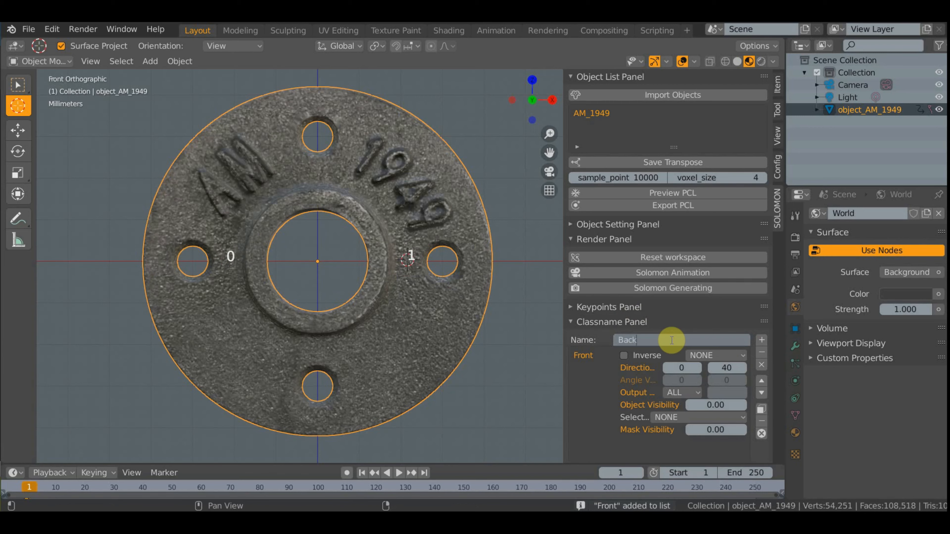
{"action": "left_click", "coordinate": [762, 341]}
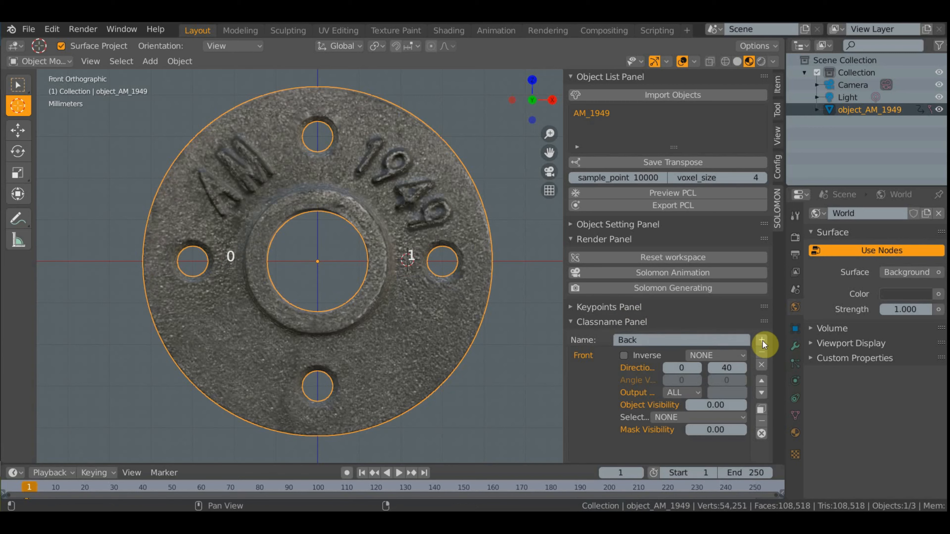
{"action": "left_click", "coordinate": [763, 341]}
{"action": "scroll", "coordinate": [695, 367], "scroll_direction": "down", "scroll_amount": 3}
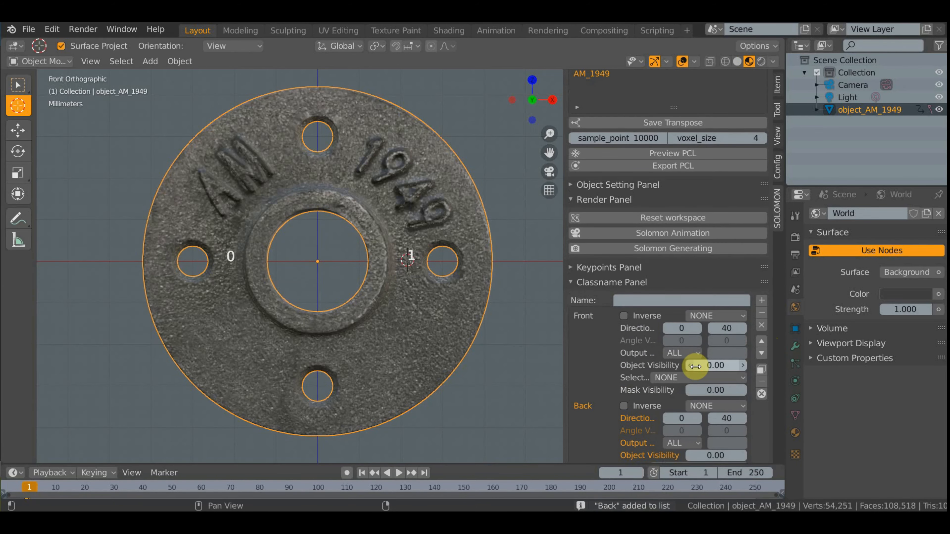
{"action": "scroll", "coordinate": [695, 366], "scroll_direction": "down", "scroll_amount": 4}
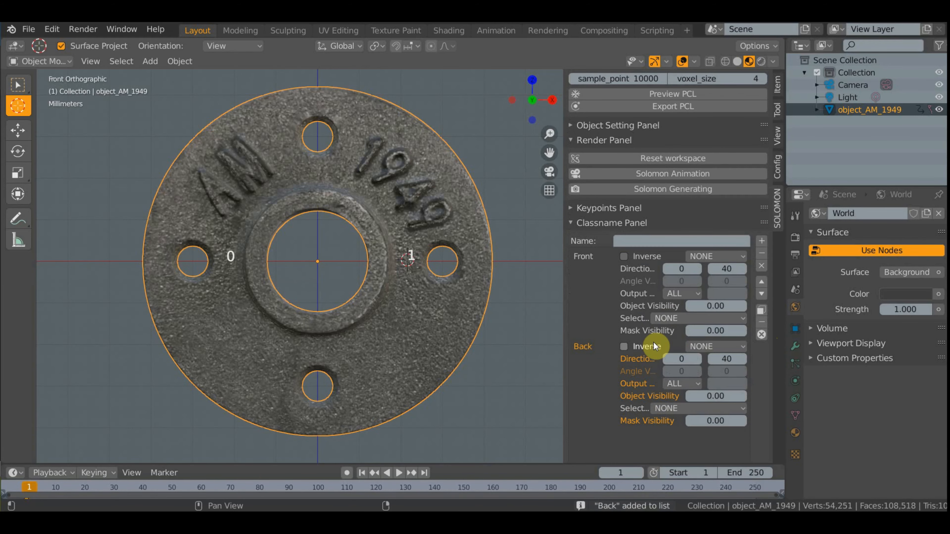
{"action": "scroll", "coordinate": [654, 344], "scroll_direction": "down", "scroll_amount": 3}
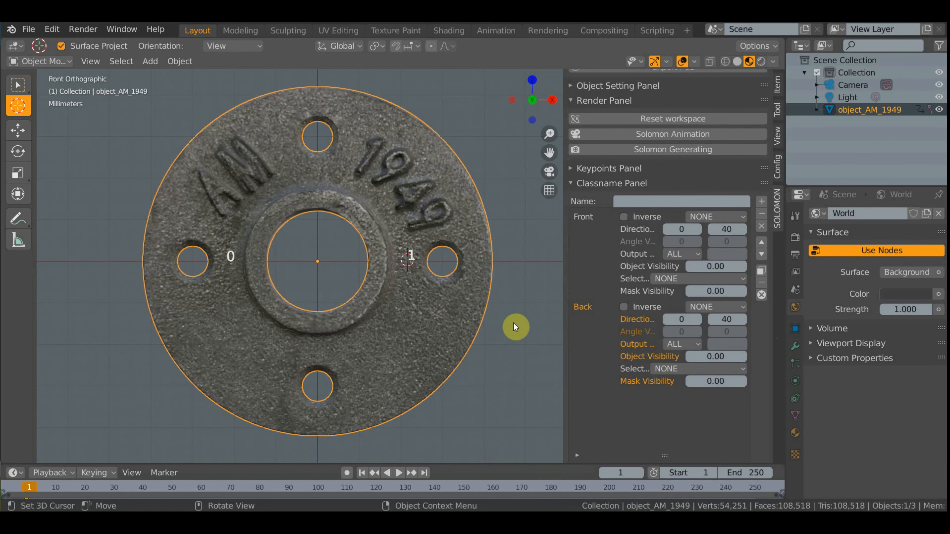
Step: Set the Front class's direction to Y with Inverse enabled, and the Back class's direction to Y without Inverse
{"action": "middle_click_drag", "start_coordinate": [514, 325], "coordinate": [524, 277]}
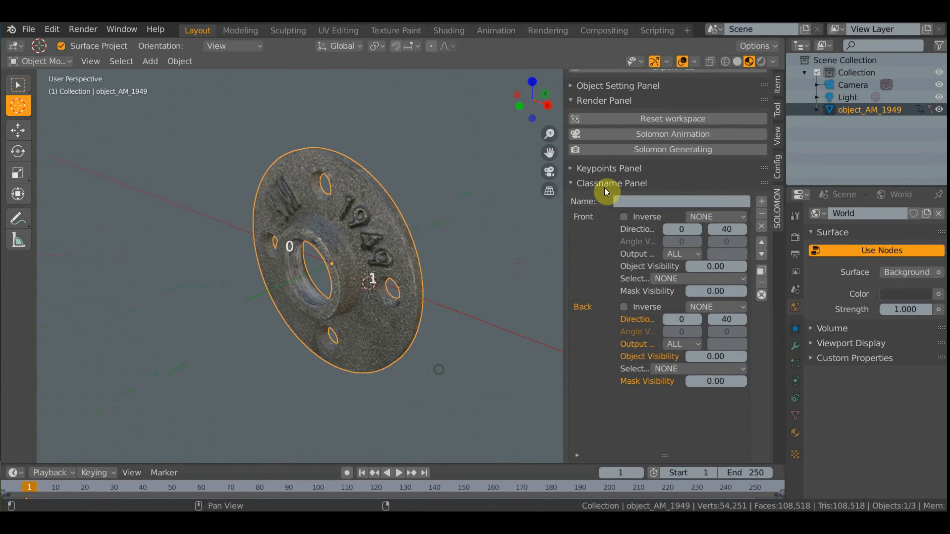
{"action": "left_click", "coordinate": [743, 216]}
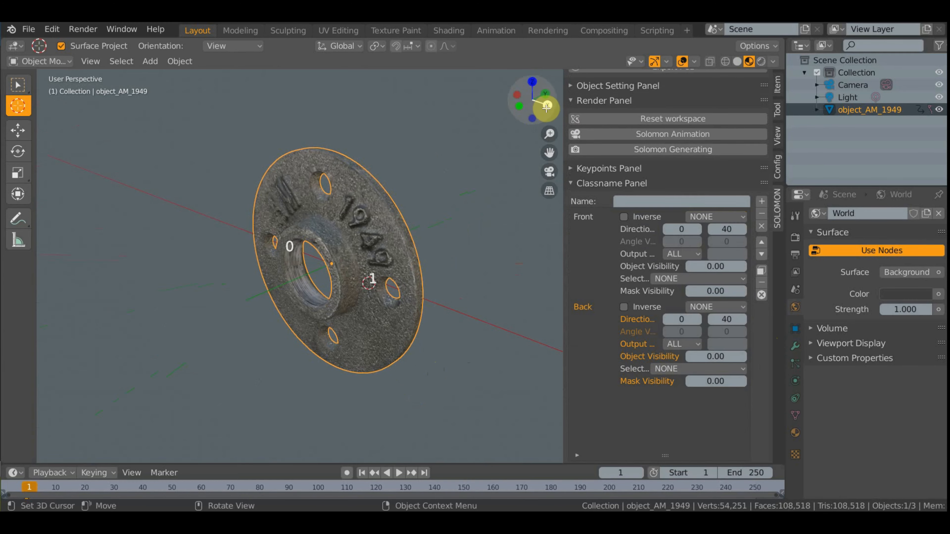
{"action": "left_click_drag", "start_coordinate": [547, 108], "coordinate": [539, 98]}
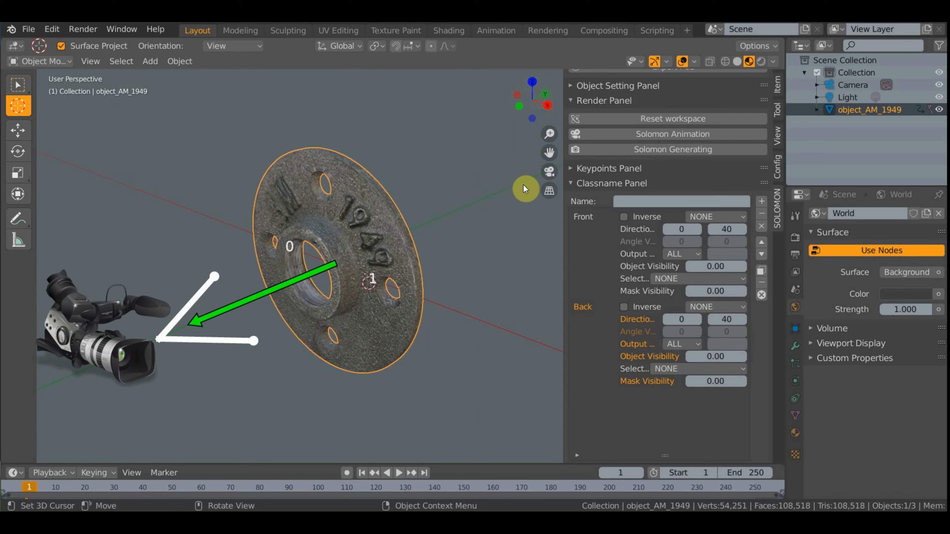
{"action": "left_click", "coordinate": [720, 216]}
{"action": "left_click", "coordinate": [701, 258]}
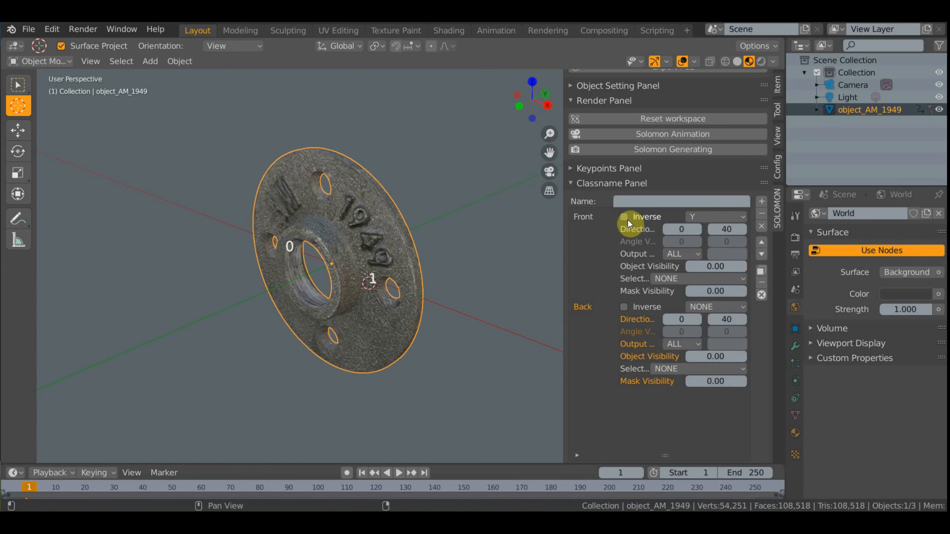
{"action": "left_click", "coordinate": [710, 311]}
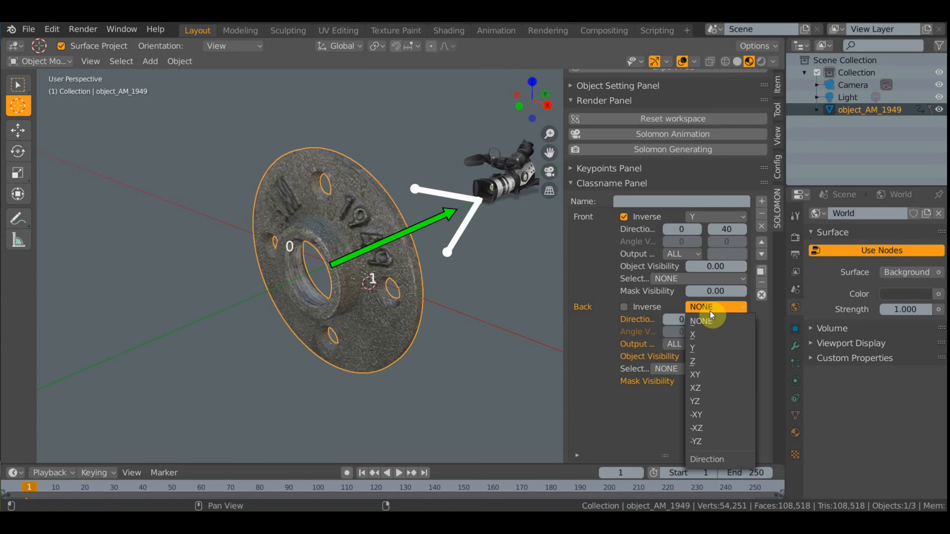
{"action": "left_click", "coordinate": [706, 346]}
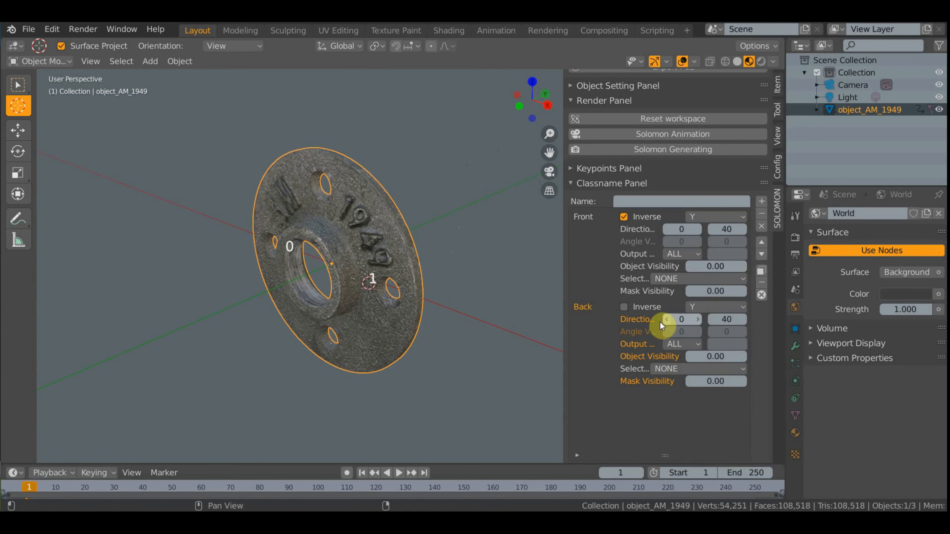
Step: Examine the flange from the front, right, back, top and in perspective to compare the possible class direction axes
{"action": "scroll", "coordinate": [473, 287], "scroll_direction": "up", "scroll_amount": 3}
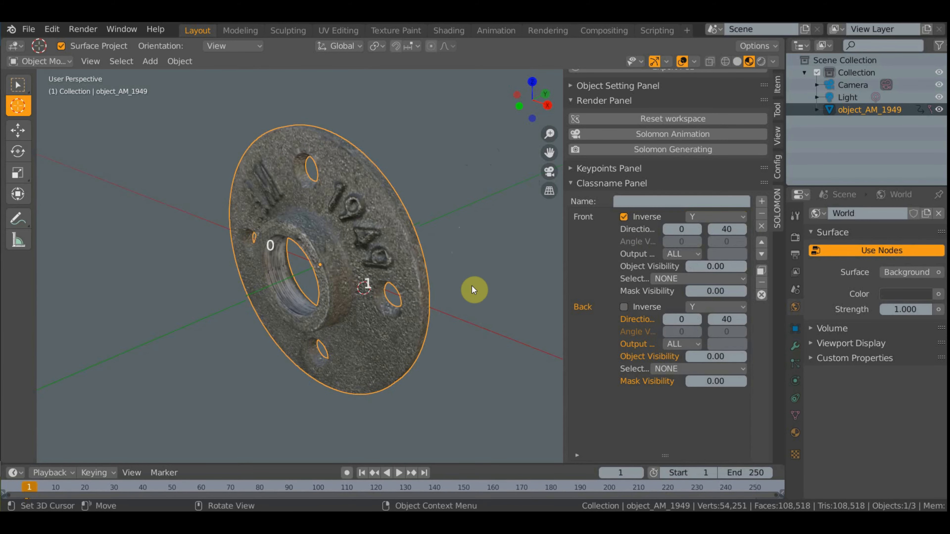
{"action": "key", "text": "KP_1"}
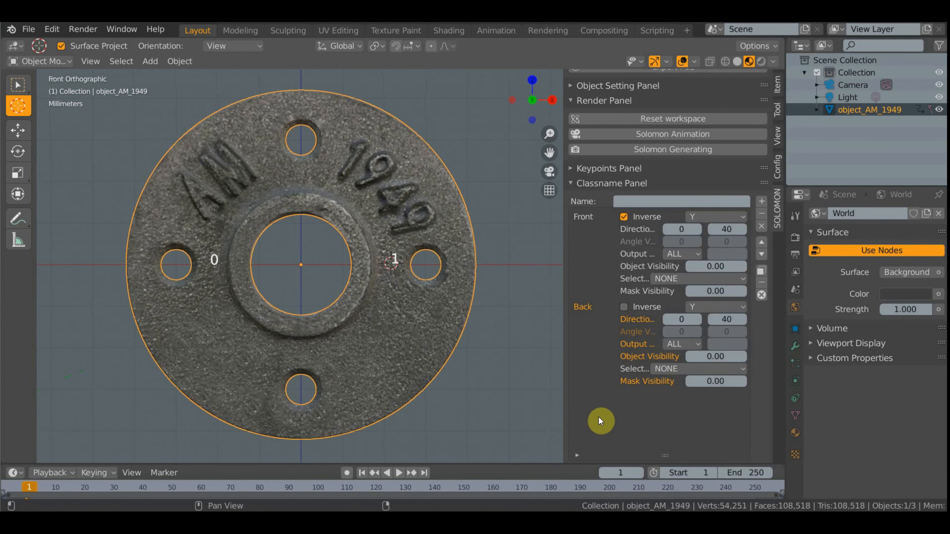
{"action": "key", "text": "KP_3"}
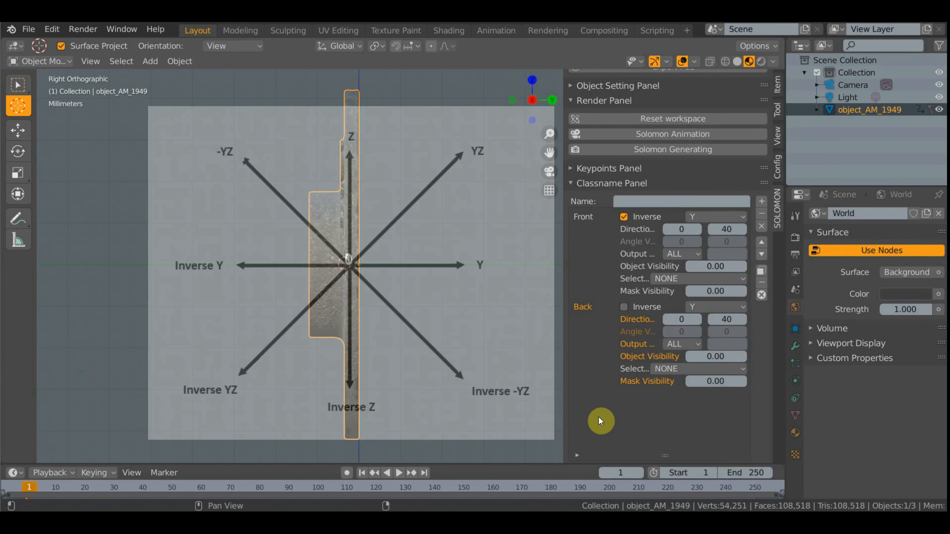
{"action": "key", "text": "KP_1"}
{"action": "key", "text": "ctrl+KP_1"}
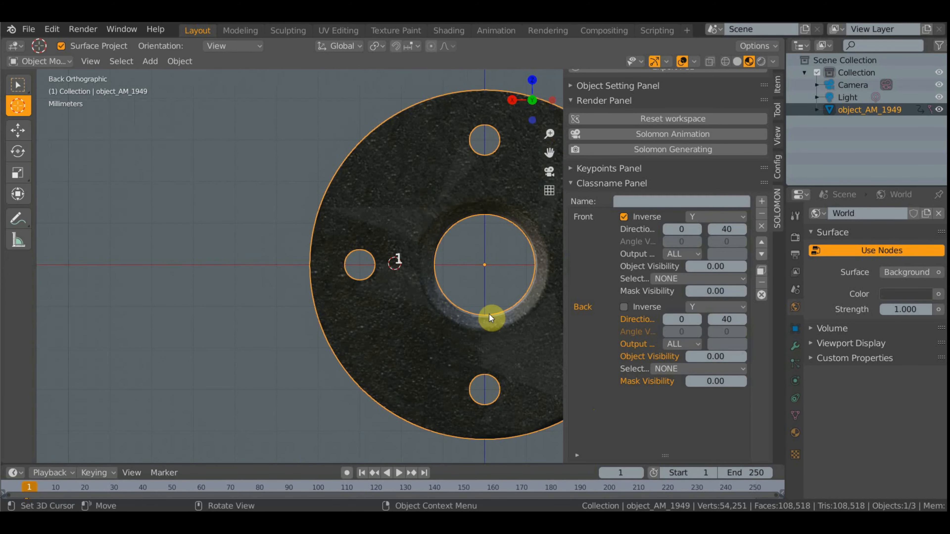
{"action": "middle_click_drag", "start_coordinate": [471, 334], "coordinate": [344, 334], "text": "shift"}
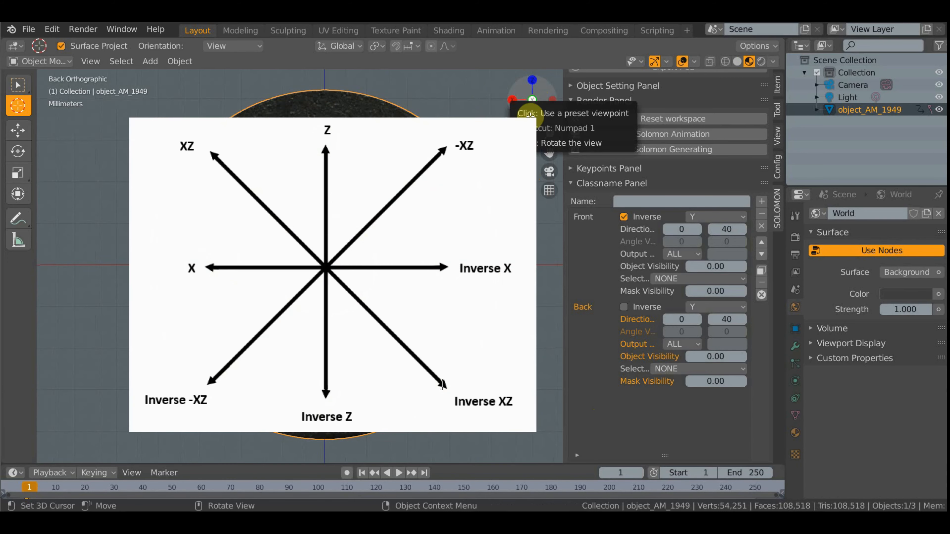
{"action": "key", "text": "KP_7"}
{"action": "middle_click_drag", "start_coordinate": [514, 384], "coordinate": [378, 383], "text": "shift"}
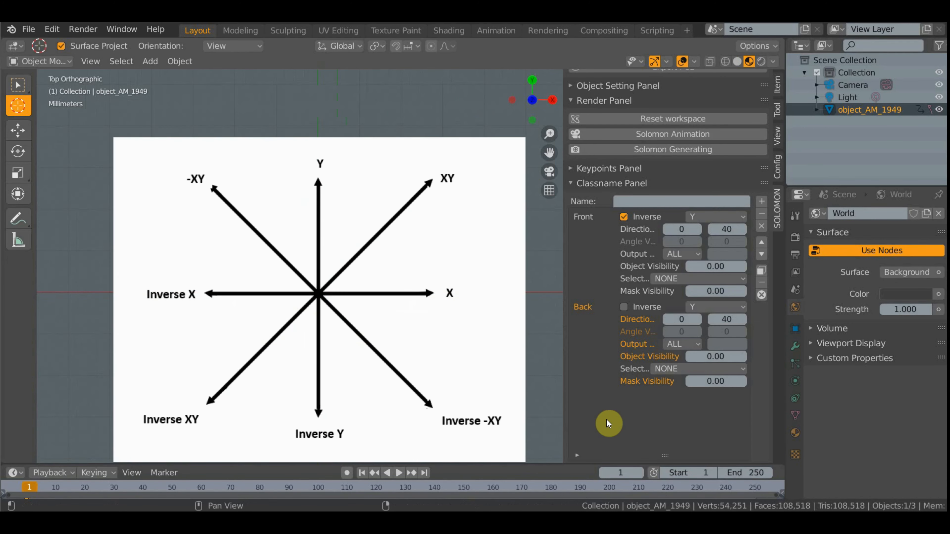
{"action": "key", "text": "KP_1"}
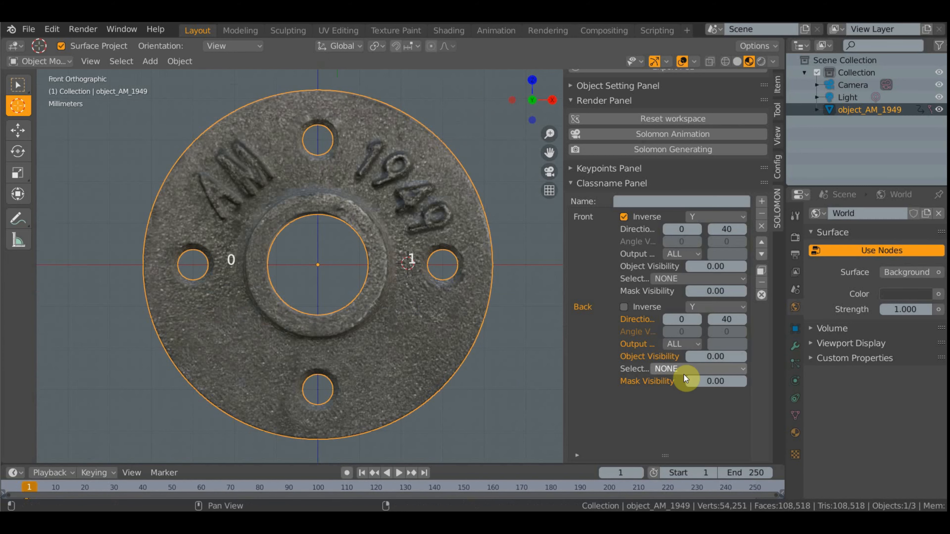
{"action": "middle_click_drag", "start_coordinate": [522, 369], "coordinate": [472, 363]}
{"action": "scroll", "coordinate": [483, 374], "scroll_direction": "down", "scroll_amount": 3}
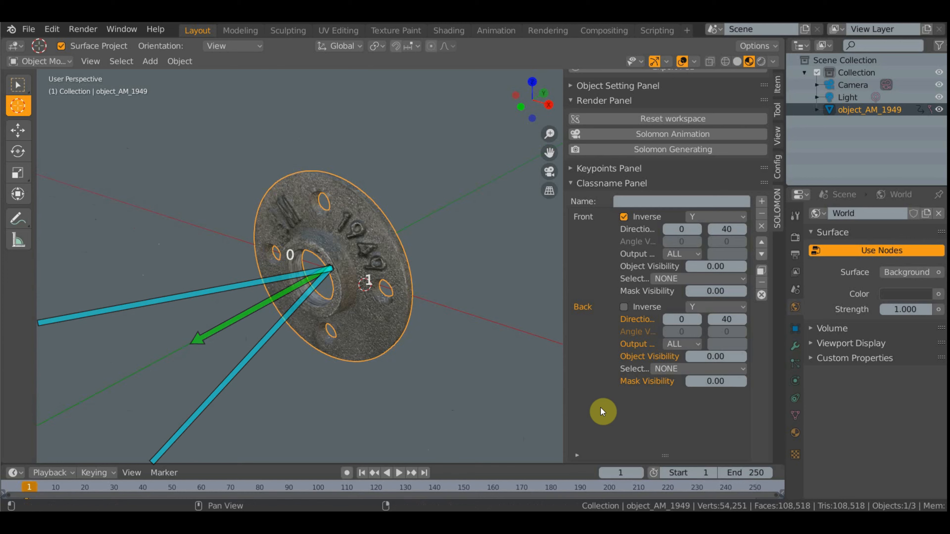
{"action": "key", "text": "KP_1"}
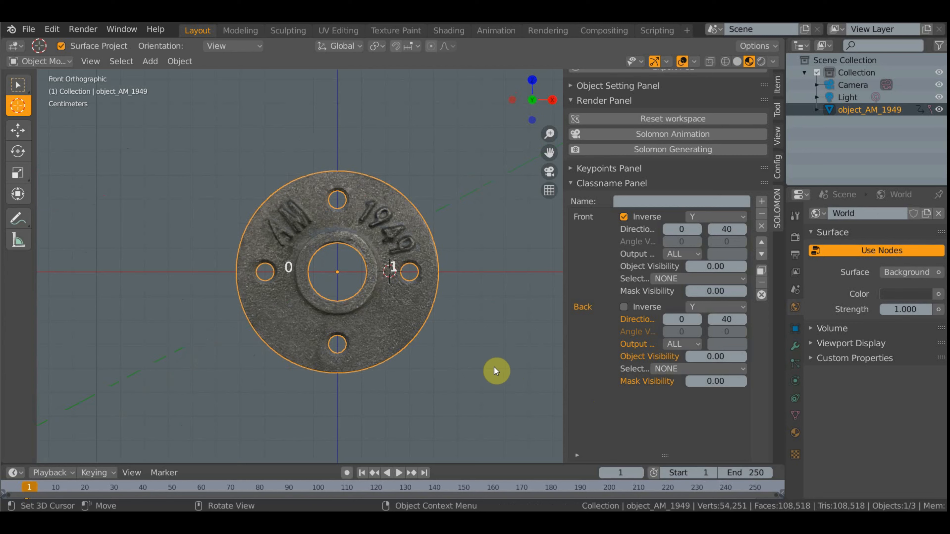
Step: Set the upper Direction Angle limit to 60 for both the Front and Back classes
{"action": "left_click", "coordinate": [731, 230]}
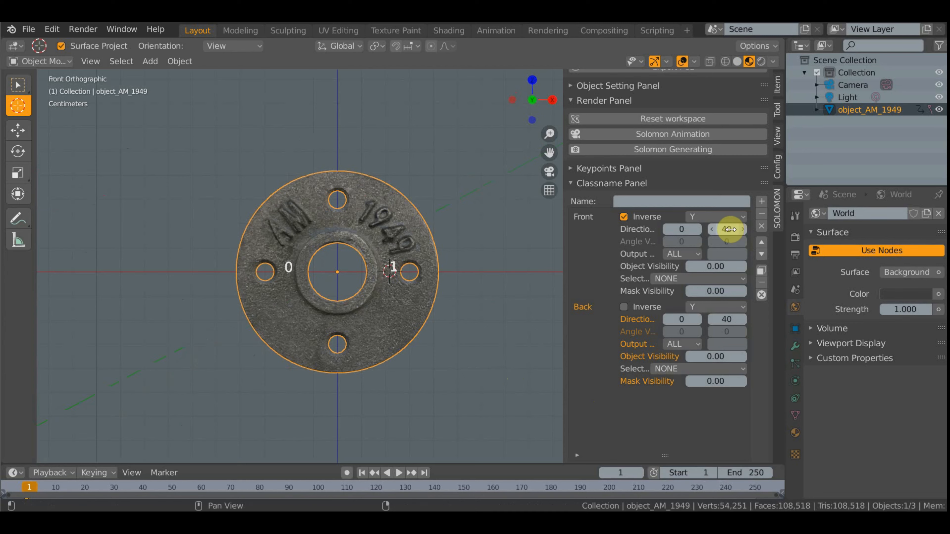
{"action": "type", "text": "60"}
{"action": "key", "text": "Return"}
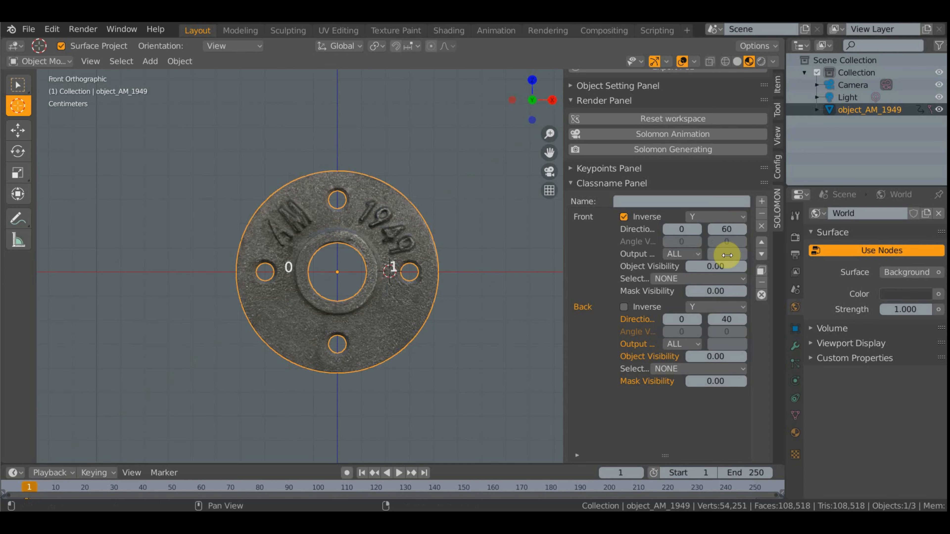
{"action": "left_click", "coordinate": [734, 319]}
{"action": "type", "text": "="}
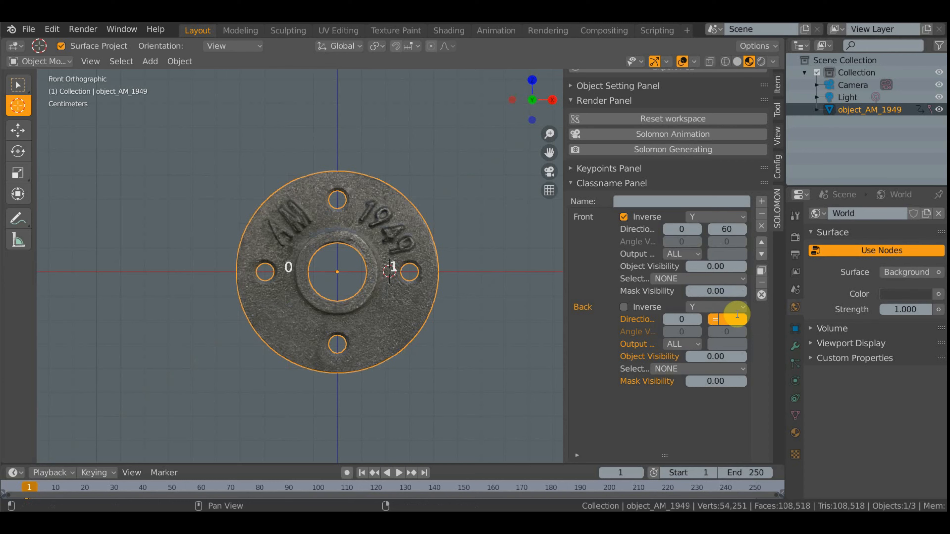
{"action": "type", "text": "60"}
{"action": "key", "text": "Return"}
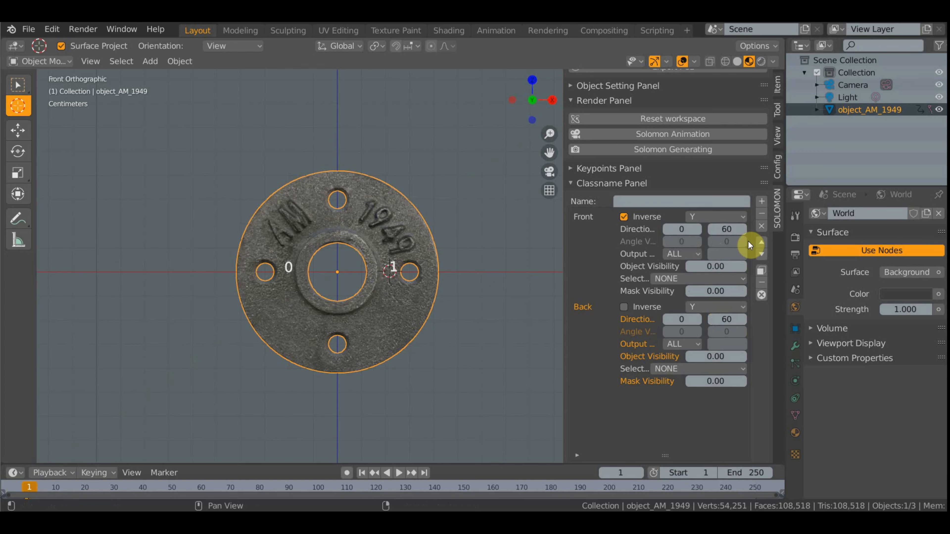
Step: Set the upper Angle Vector value to 1 for both classes and widen the sidebar to show full setting names
{"action": "left_click", "coordinate": [741, 241]}
{"action": "left_click", "coordinate": [741, 331]}
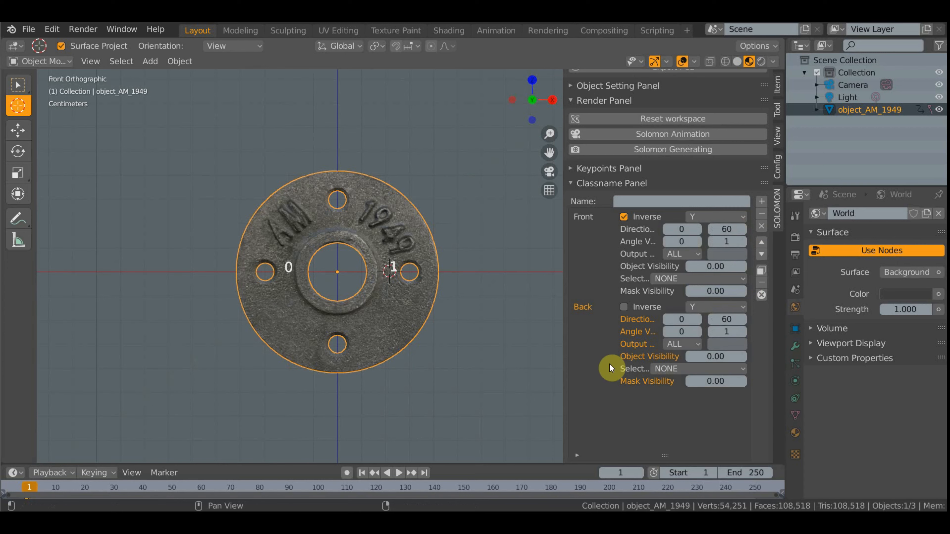
{"action": "left_click_drag", "start_coordinate": [563, 332], "coordinate": [448, 313]}
Step: Try limiting the Front class's Output Keypoints with the ONLY option and a keypoint list, and restore it to ALL
{"action": "left_click", "coordinate": [633, 256]}
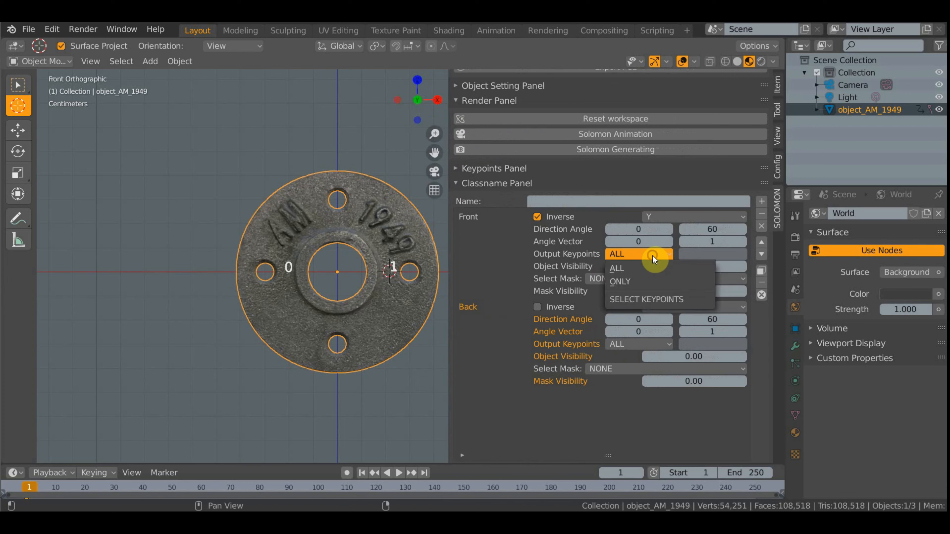
{"action": "left_click", "coordinate": [627, 282]}
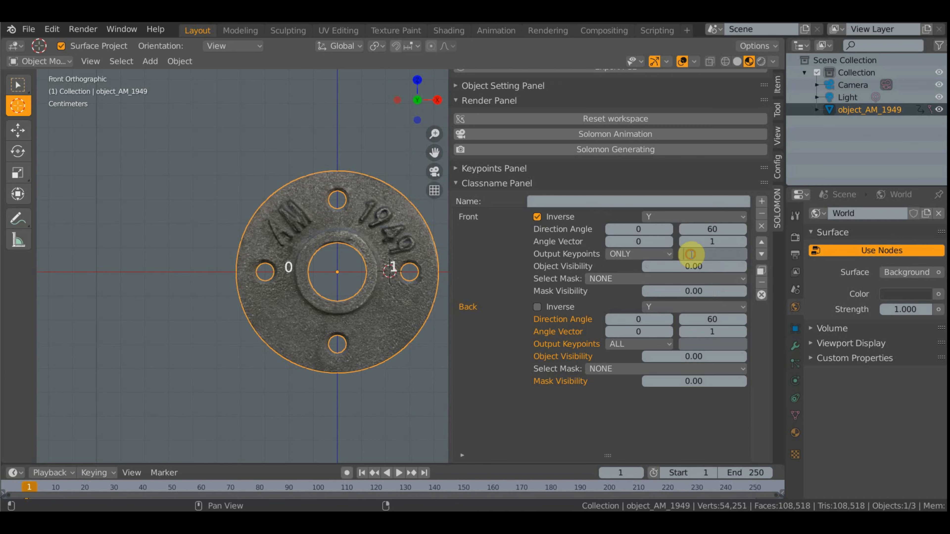
{"action": "type", "text": "0.1"}
{"action": "key", "text": "BackSpace"}
{"action": "key", "text": "BackSpace"}
{"action": "key", "text": "BackSpace"}
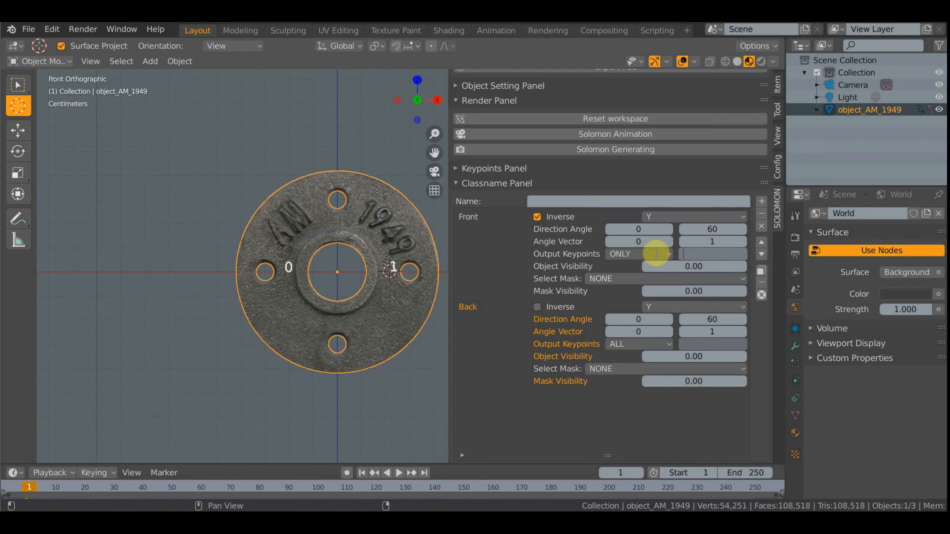
{"action": "left_click", "coordinate": [658, 253]}
{"action": "left_click", "coordinate": [658, 253]}
{"action": "left_click", "coordinate": [648, 267]}
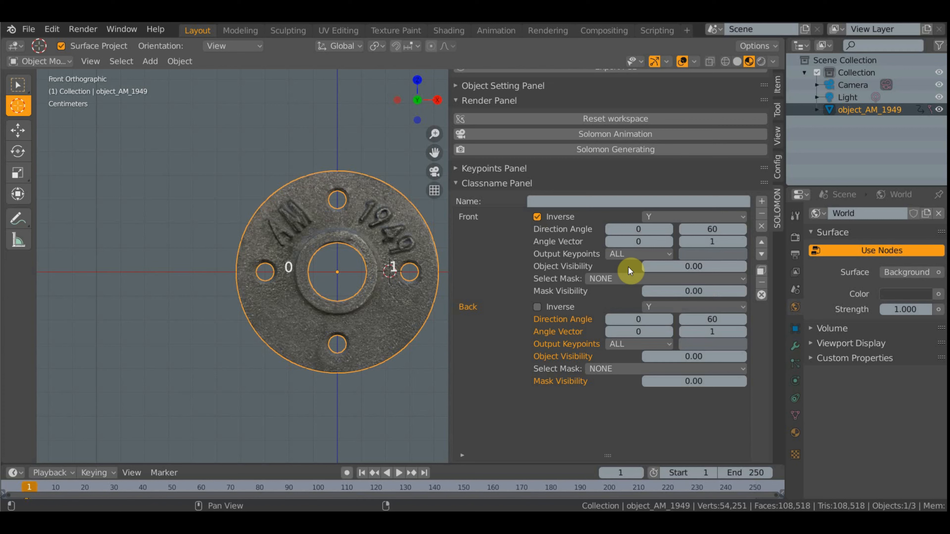
Step: Set Object Visibility to 0.70 for both the Front and Back classes
{"action": "left_click", "coordinate": [720, 265]}
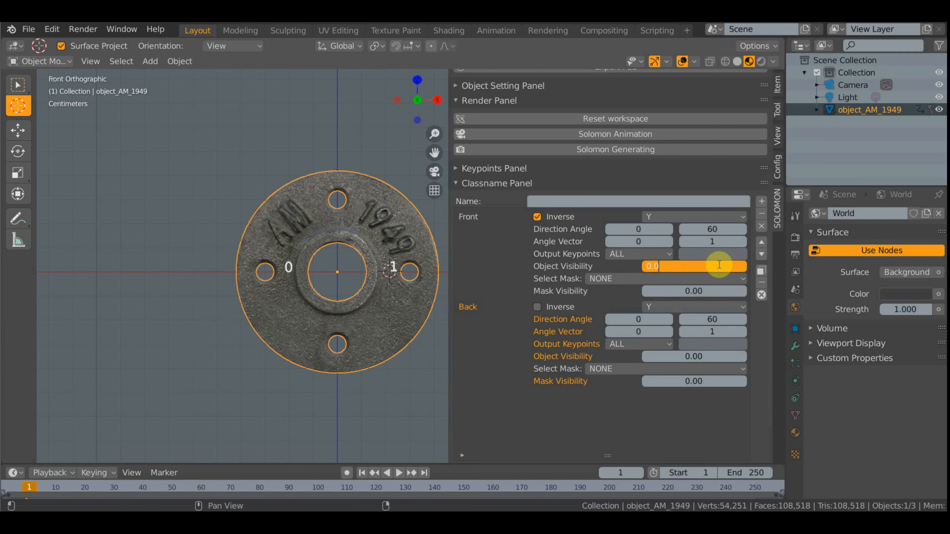
{"action": "key", "text": "BackSpace"}
{"action": "type", "text": "7"}
{"action": "key", "text": "Return"}
{"action": "left_click", "coordinate": [713, 356]}
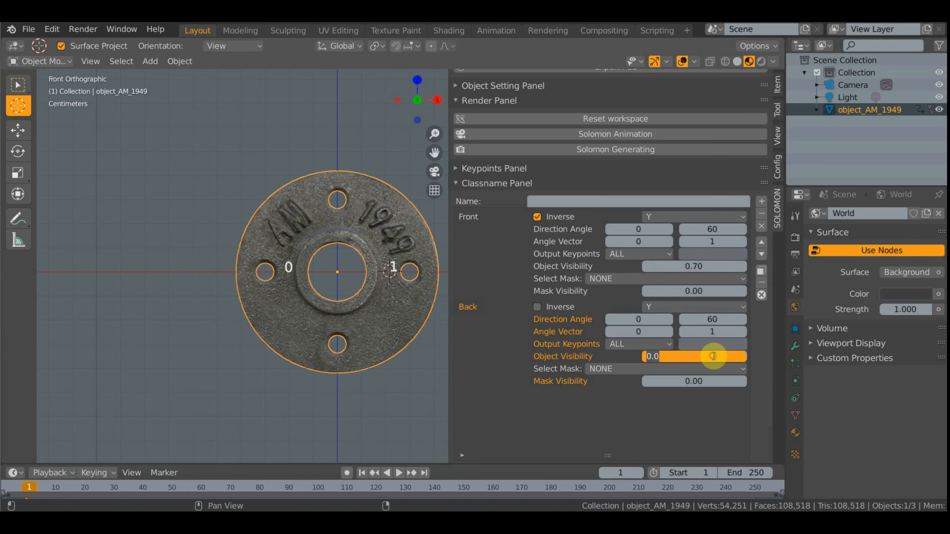
{"action": "key", "text": "BackSpace"}
{"action": "type", "text": "7"}
{"action": "key", "text": "Return"}
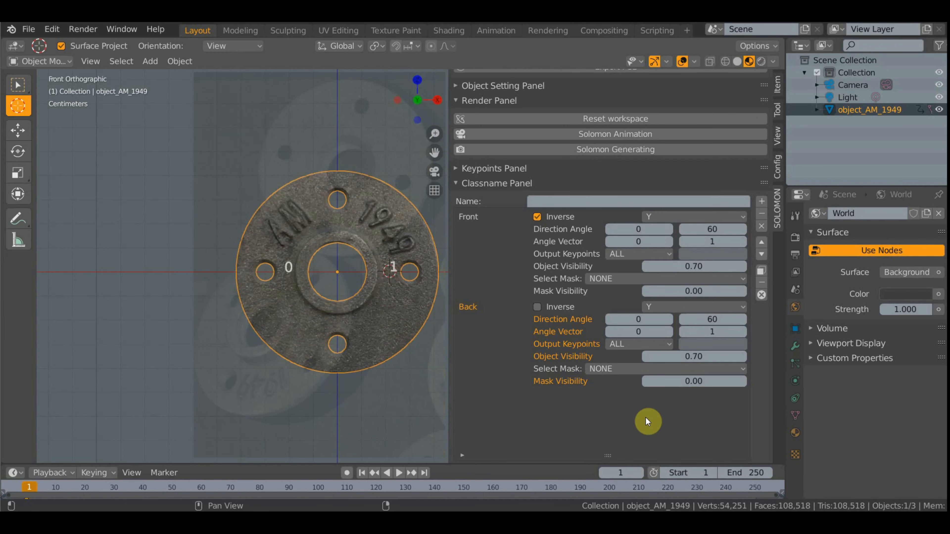
Step: Save the class settings for the single object AM_1949
{"action": "scroll", "coordinate": [550, 408], "scroll_direction": "down", "scroll_amount": 3}
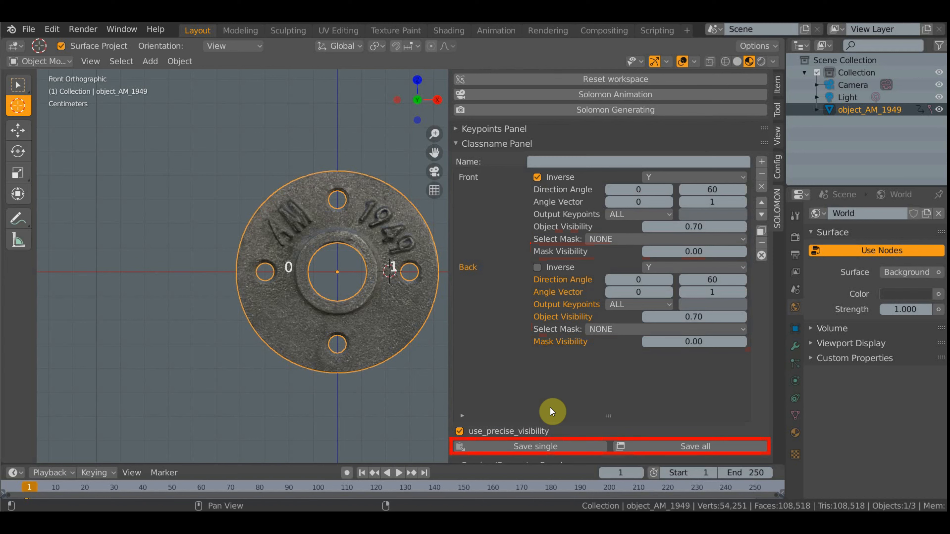
{"action": "scroll", "coordinate": [550, 408], "scroll_direction": "down", "scroll_amount": 1}
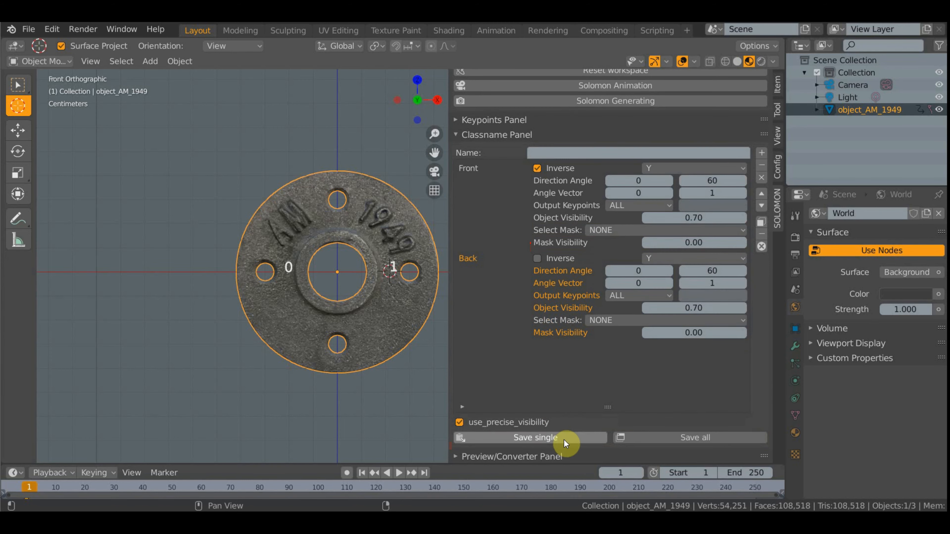
{"action": "left_click", "coordinate": [587, 436]}
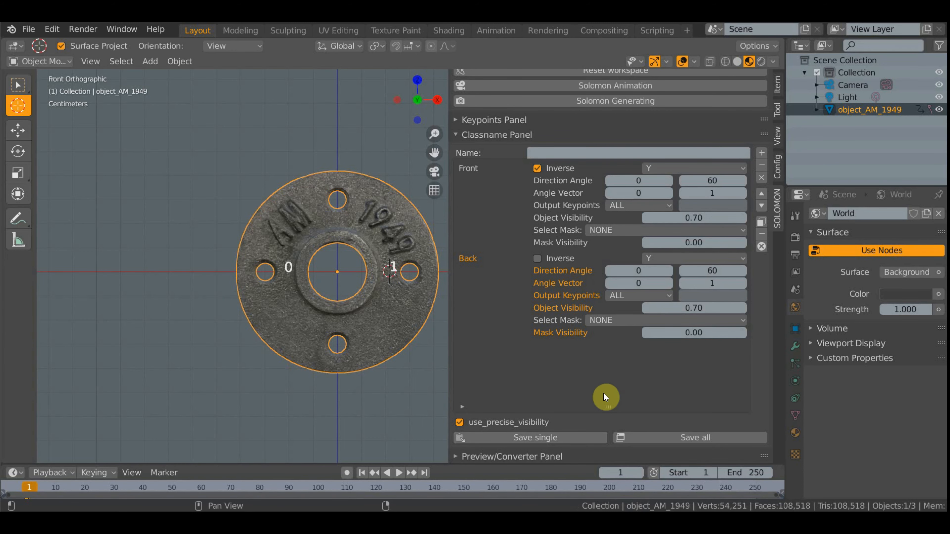
Step: Save the project's config parameters and return to the Front and Back class settings in the Solomon add-on
{"action": "scroll", "coordinate": [603, 394], "scroll_direction": "up", "scroll_amount": 10}
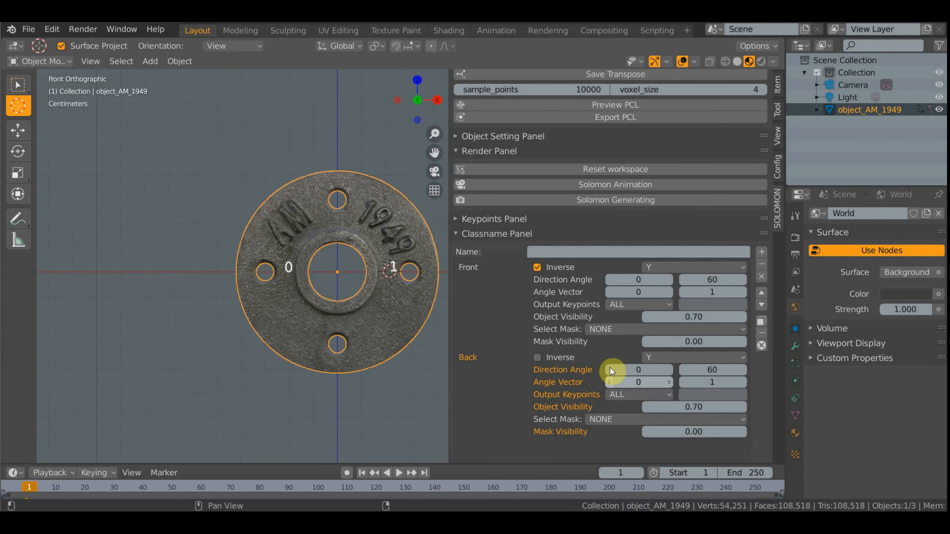
{"action": "left_click", "coordinate": [778, 167]}
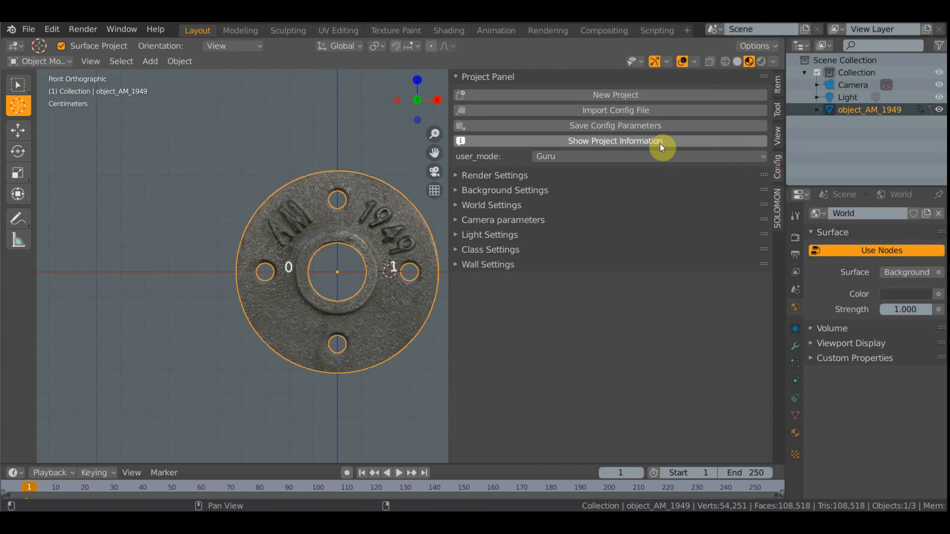
{"action": "left_click", "coordinate": [636, 126]}
{"action": "left_click", "coordinate": [778, 206]}
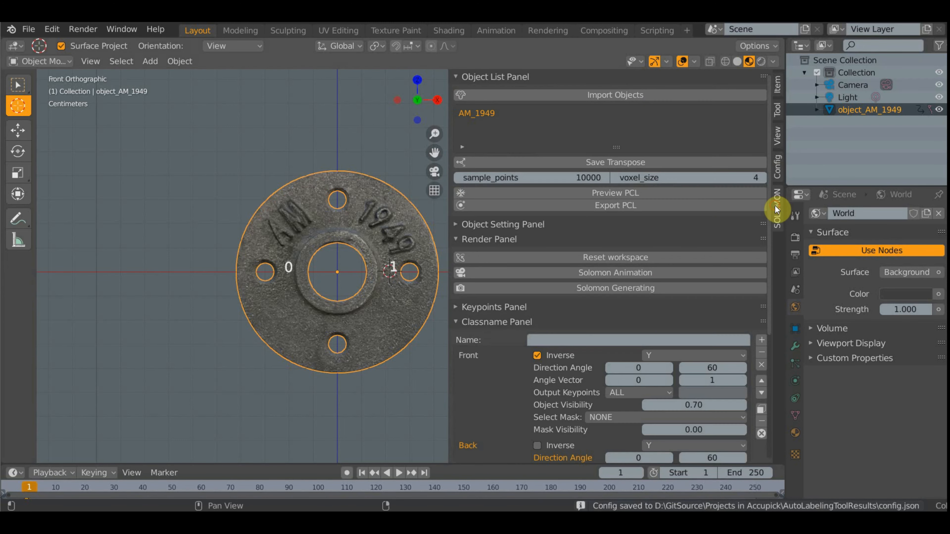
{"action": "scroll", "coordinate": [615, 319], "scroll_direction": "down", "scroll_amount": 10}
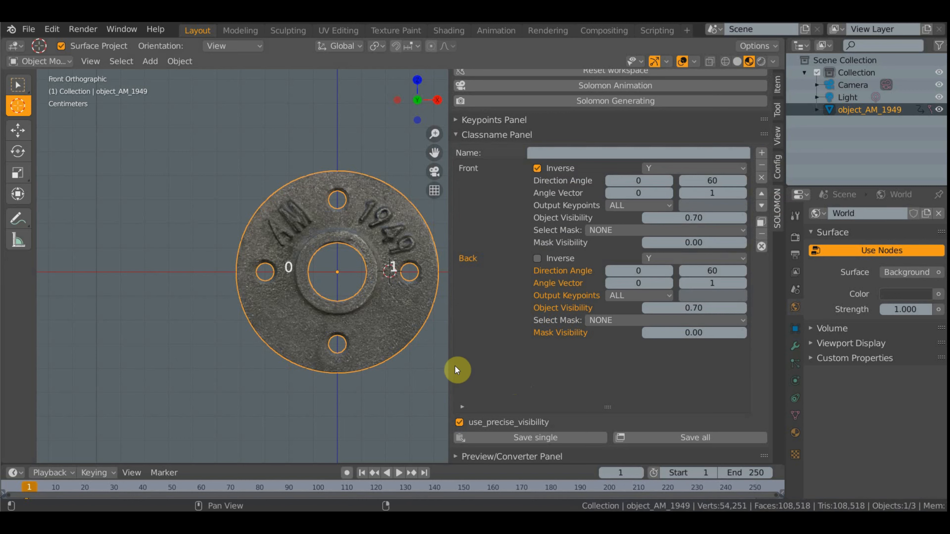
{"action": "middle_click_drag", "start_coordinate": [414, 384], "coordinate": [339, 381], "text": "shift"}
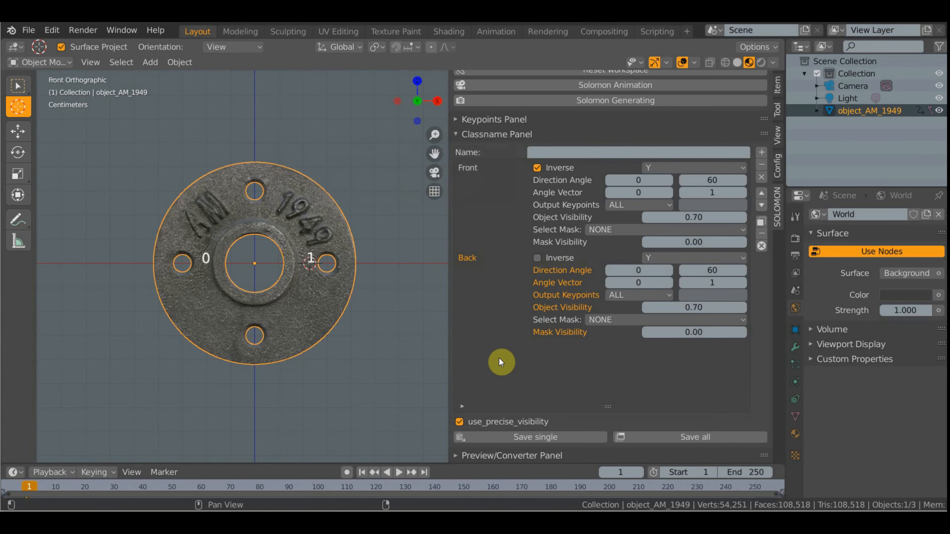
Step: Switch the AM_1949 flange from Object Mode to Edit Mode
{"action": "left_click", "coordinate": [72, 63]}
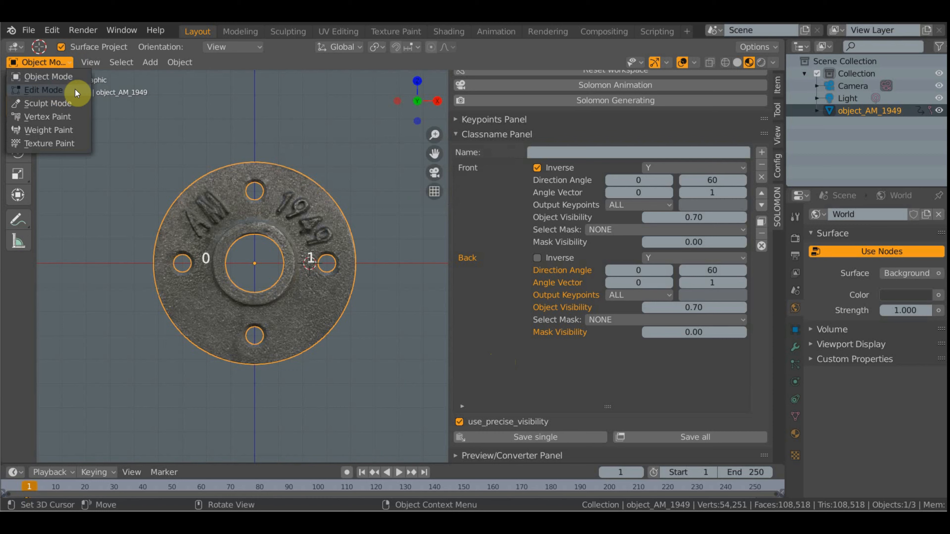
{"action": "key", "text": "Return"}
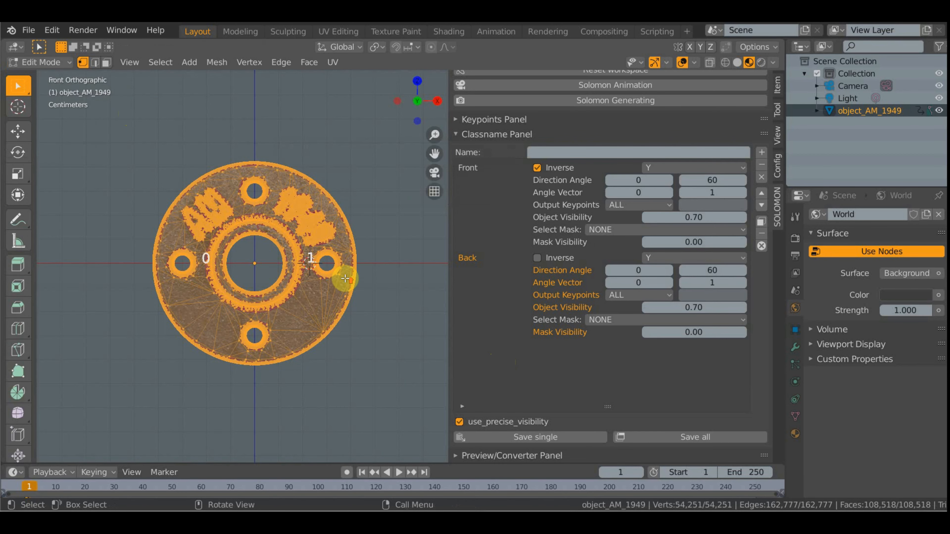
{"action": "scroll", "coordinate": [345, 278], "scroll_direction": "up", "scroll_amount": 3}
{"action": "middle_click_drag", "start_coordinate": [347, 292], "coordinate": [410, 293], "text": "shift"}
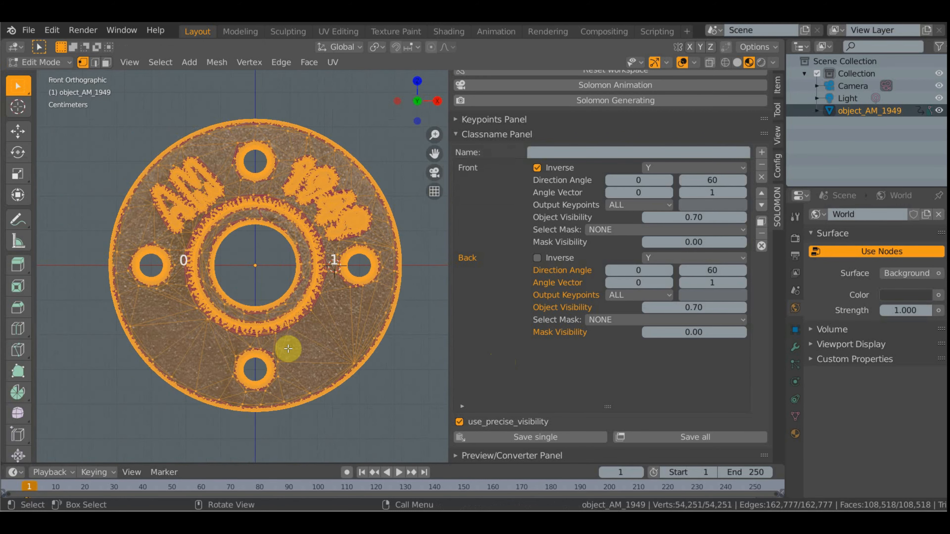
{"action": "left_click", "coordinate": [67, 62]}
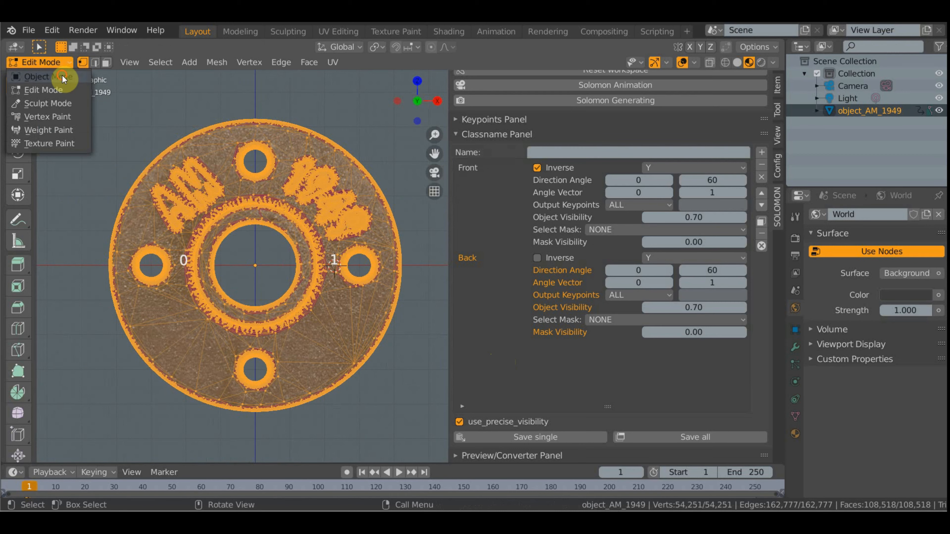
{"action": "left_click", "coordinate": [63, 76]}
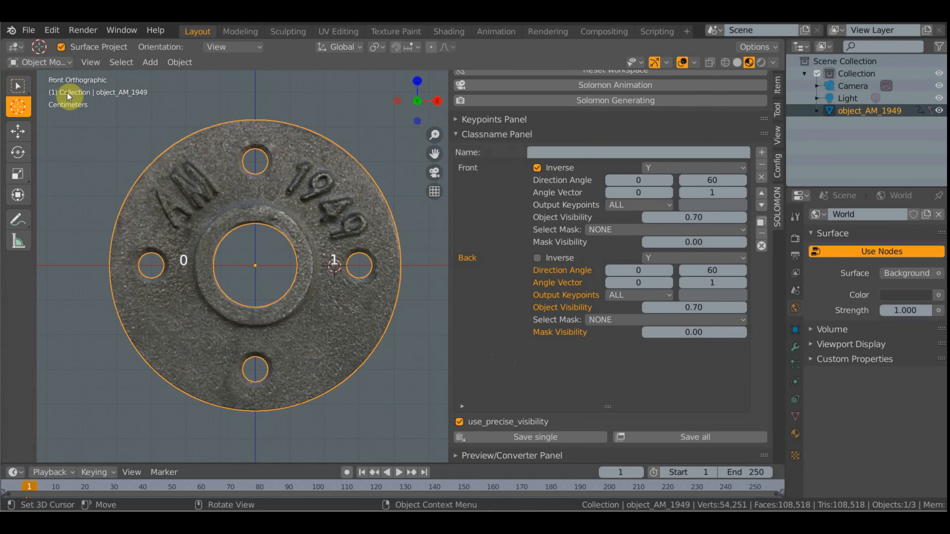
{"action": "left_click", "coordinate": [65, 62]}
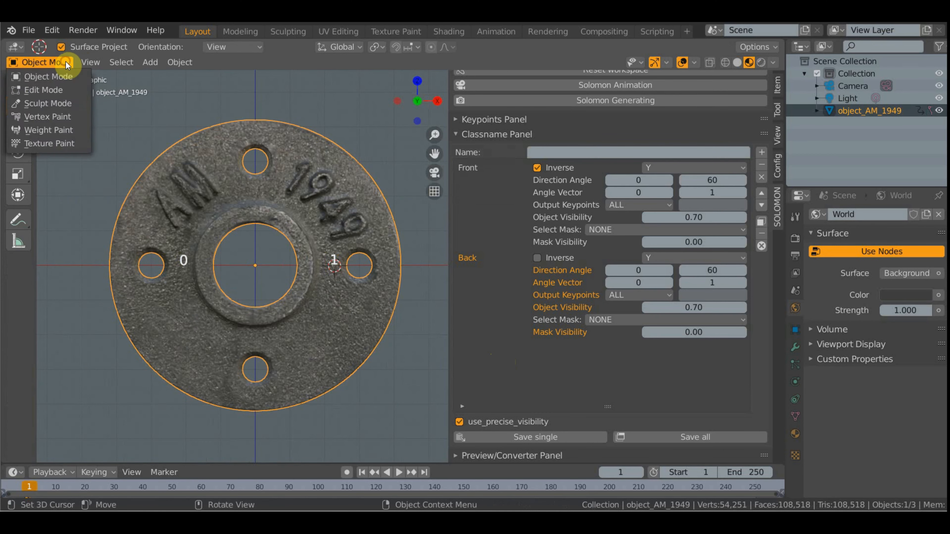
{"action": "left_click", "coordinate": [60, 91]}
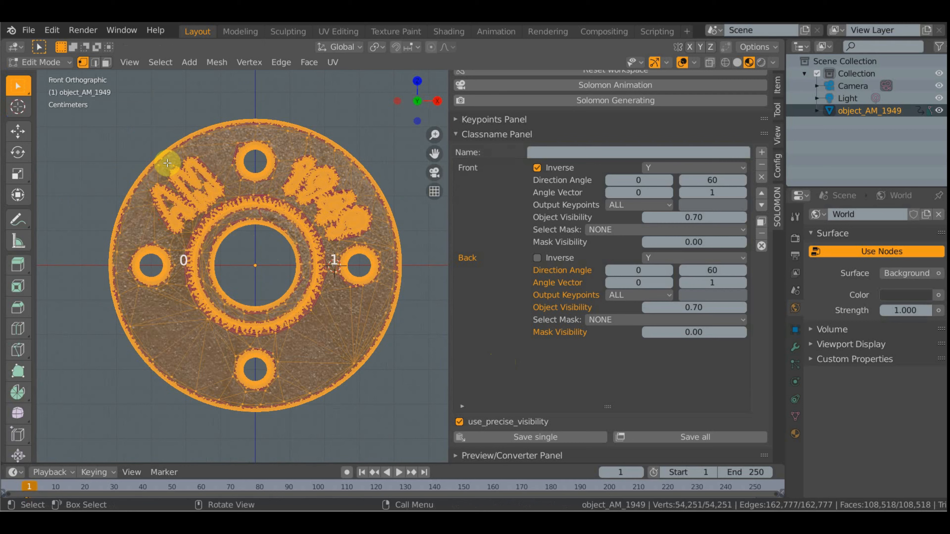
Step: Try the face and edge selection modes on the flange mesh, and return to vertex selection
{"action": "left_click", "coordinate": [106, 62]}
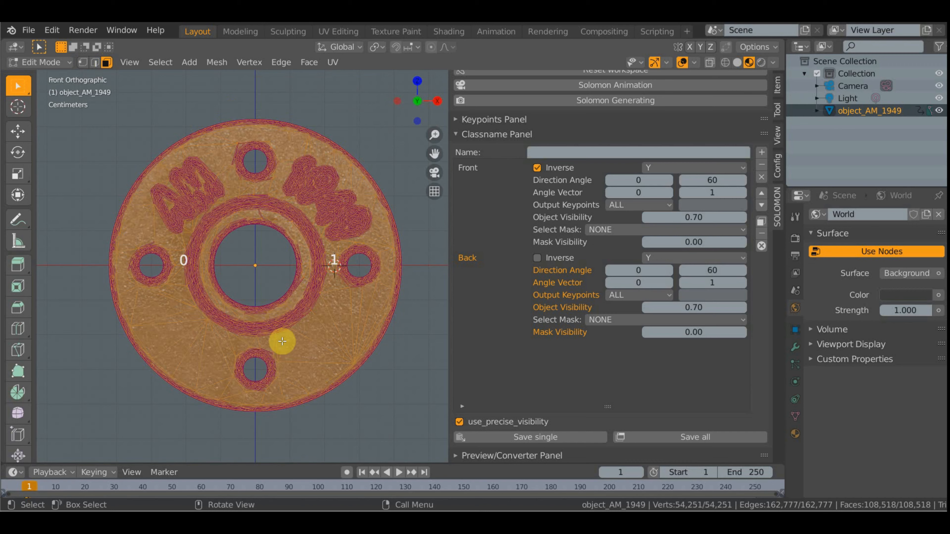
{"action": "left_click", "coordinate": [96, 63]}
{"action": "left_click", "coordinate": [83, 63]}
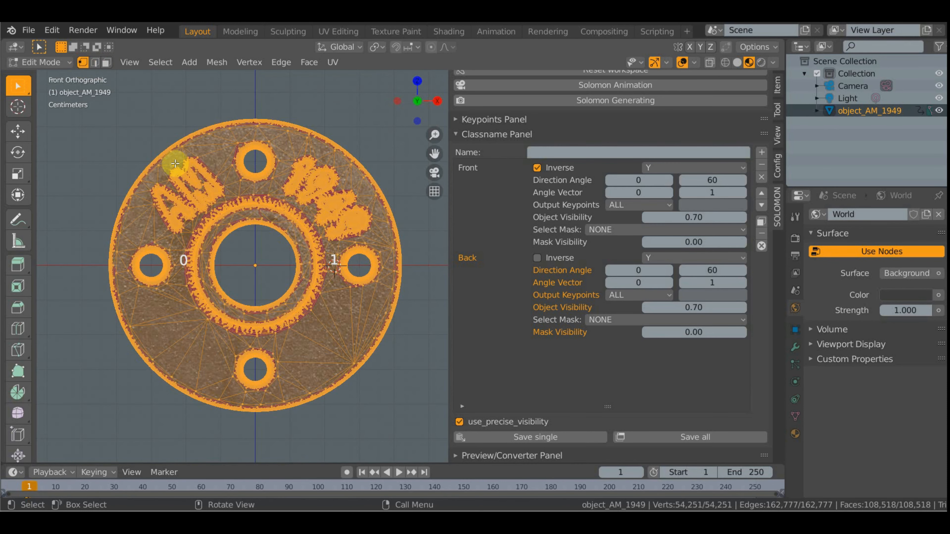
Step: Try box-selecting the vertices of the raised letter A, then those around the letter M instead
{"action": "left_click_drag", "start_coordinate": [148, 184], "coordinate": [196, 232]}
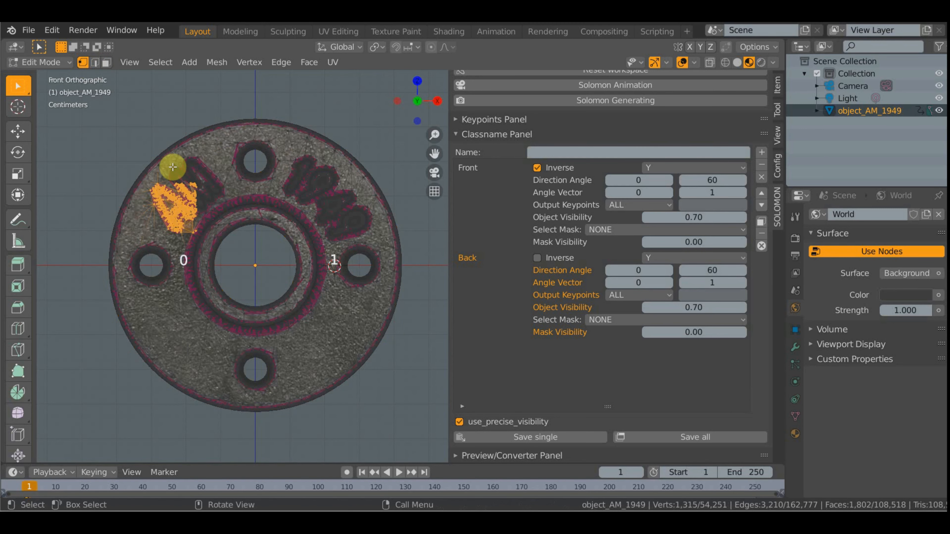
{"action": "middle_click_drag", "start_coordinate": [297, 241], "coordinate": [357, 280]}
{"action": "key", "text": "KP_1"}
{"action": "scroll", "coordinate": [352, 277], "scroll_direction": "up", "scroll_amount": 5}
{"action": "middle_click_drag", "start_coordinate": [345, 243], "coordinate": [303, 286], "text": "shift"}
{"action": "middle_click_drag", "start_coordinate": [240, 149], "coordinate": [304, 278], "text": "shift"}
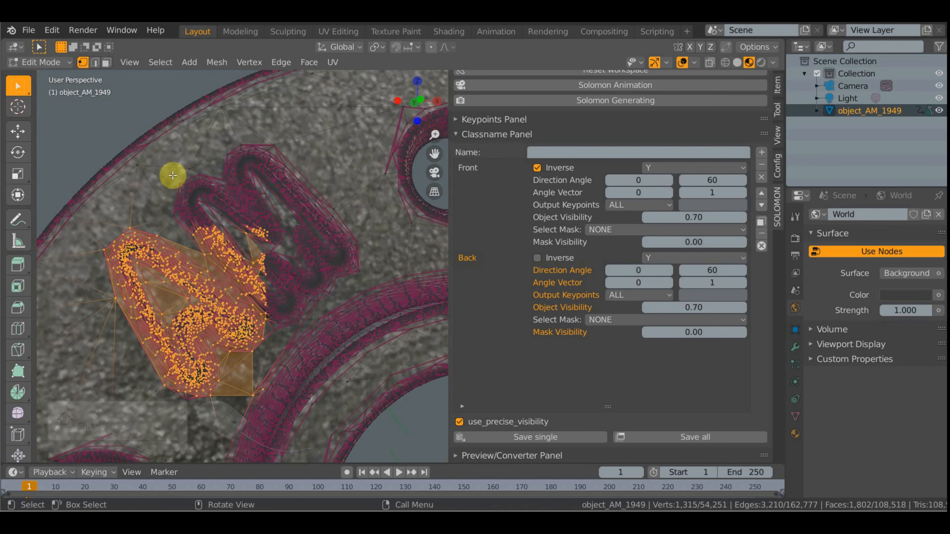
{"action": "left_click_drag", "start_coordinate": [169, 172], "coordinate": [359, 293]}
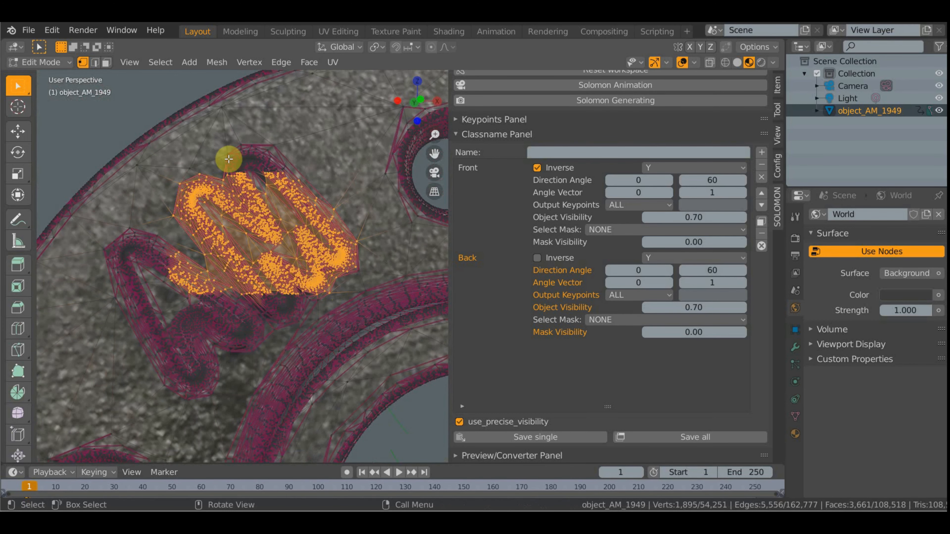
Step: Box-select the vertices of the letter A and subtract the area overlapping the letter M from the selection
{"action": "left_click_drag", "start_coordinate": [96, 226], "coordinate": [257, 403]}
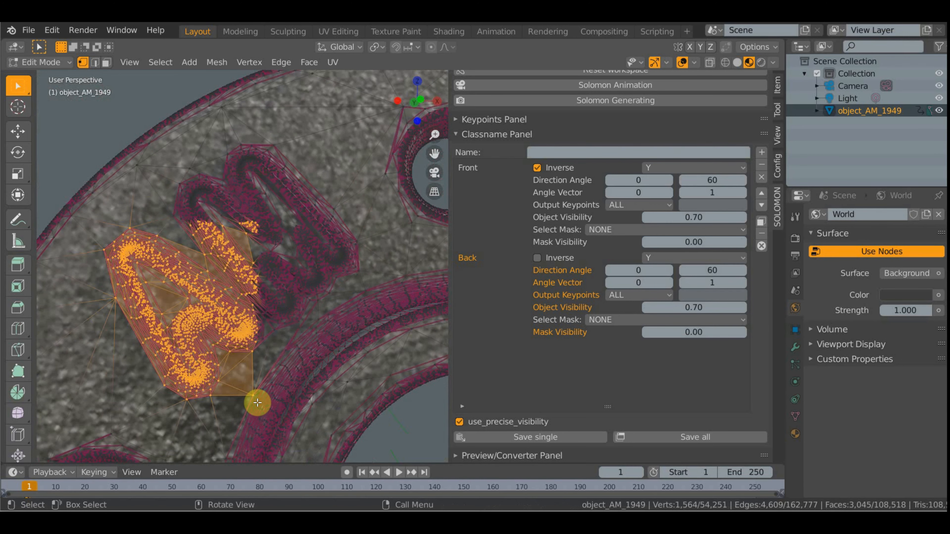
{"action": "left_click_drag", "start_coordinate": [169, 173], "coordinate": [311, 322], "text": "ctrl"}
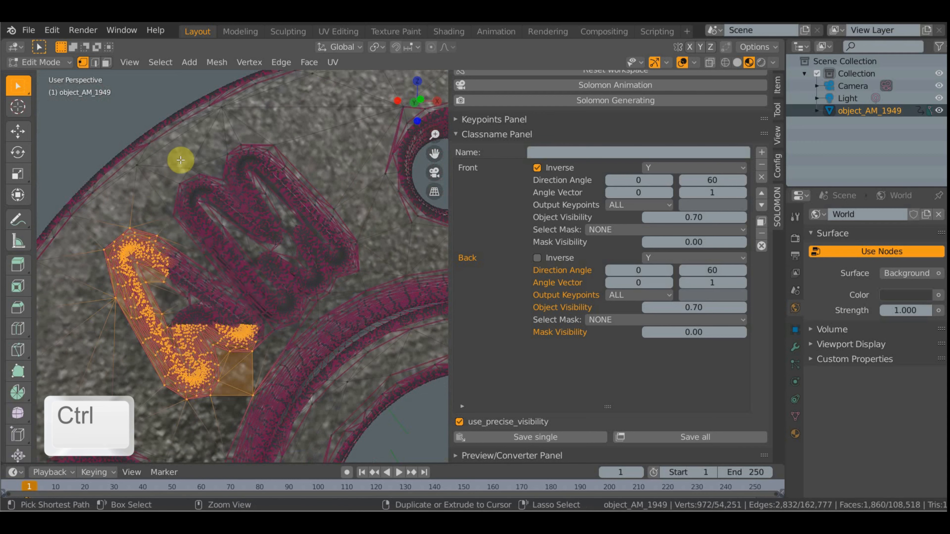
{"action": "left_click_drag", "start_coordinate": [180, 160], "coordinate": [310, 325], "text": "ctrl"}
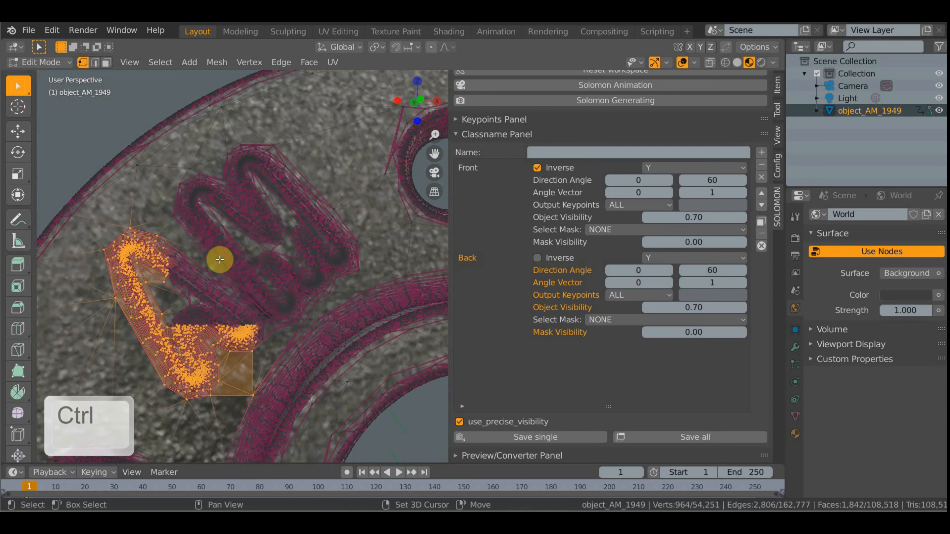
Step: Add the vertices of the letter M to the selection so the whole AM lettering is covered
{"action": "left_click_drag", "start_coordinate": [174, 187], "coordinate": [277, 282], "text": "shift"}
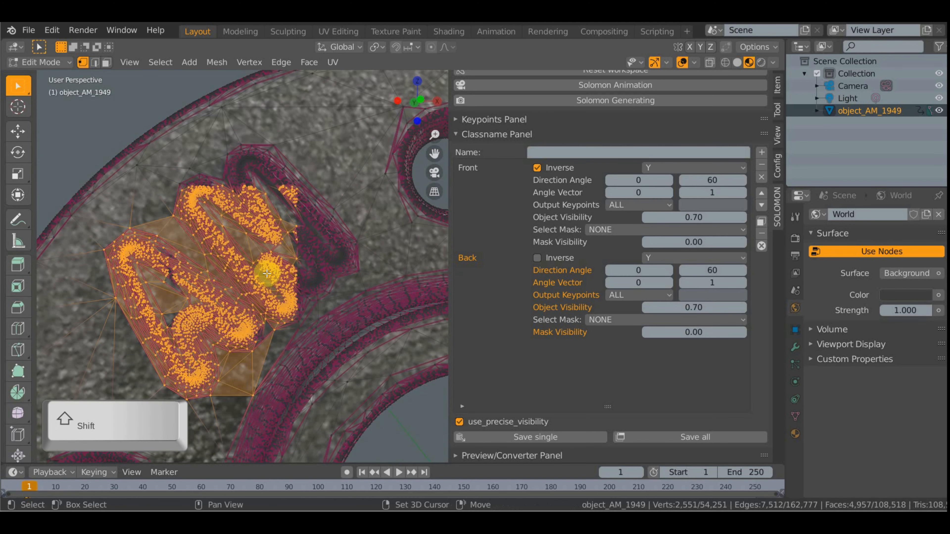
{"action": "left_click_drag", "start_coordinate": [228, 152], "coordinate": [270, 192], "text": "shift"}
{"action": "mouse_move", "coordinate": [242, 150]}
{"action": "left_mouse_down", "text": "shift"}
{"action": "mouse_move", "coordinate": [317, 225]}
{"action": "mouse_move", "coordinate": [323, 292]}
{"action": "left_mouse_up", "text": "shift"}
{"action": "left_click_drag", "start_coordinate": [317, 221], "coordinate": [340, 266], "text": "shift"}
{"action": "left_click_drag", "start_coordinate": [312, 212], "coordinate": [349, 265], "text": "shift"}
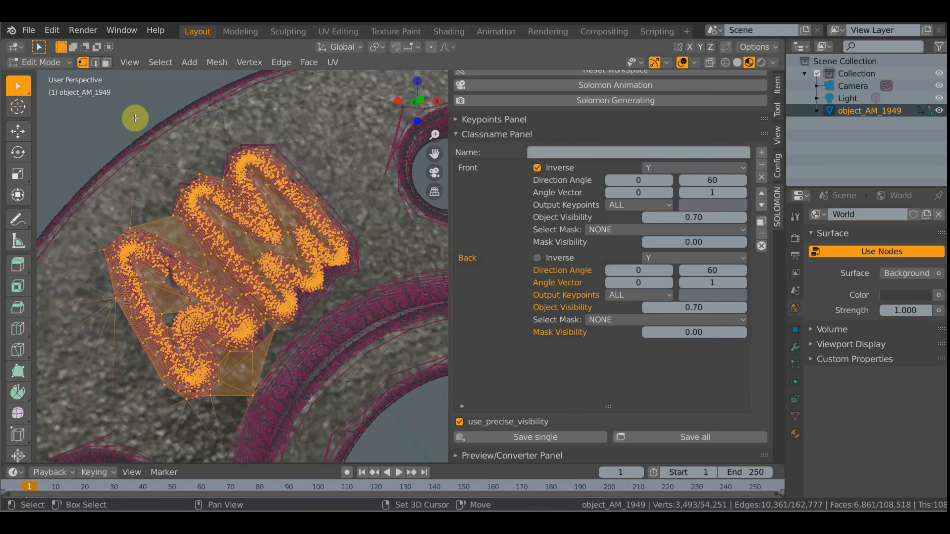
Step: Extend the vertex selection from the AM lettering outward to the flange's rim and inward across the hub to the central bore
{"action": "left_click_drag", "start_coordinate": [135, 118], "coordinate": [236, 203], "text": "shift"}
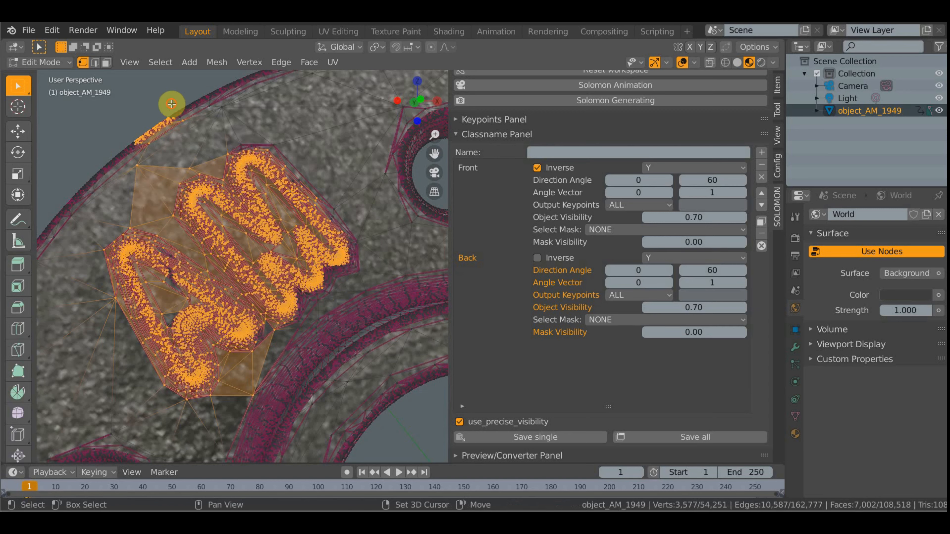
{"action": "left_click_drag", "start_coordinate": [172, 104], "coordinate": [224, 150], "text": "shift"}
{"action": "left_click_drag", "start_coordinate": [95, 150], "coordinate": [168, 215], "text": "shift"}
{"action": "left_click_drag", "start_coordinate": [67, 178], "coordinate": [378, 416], "text": "shift"}
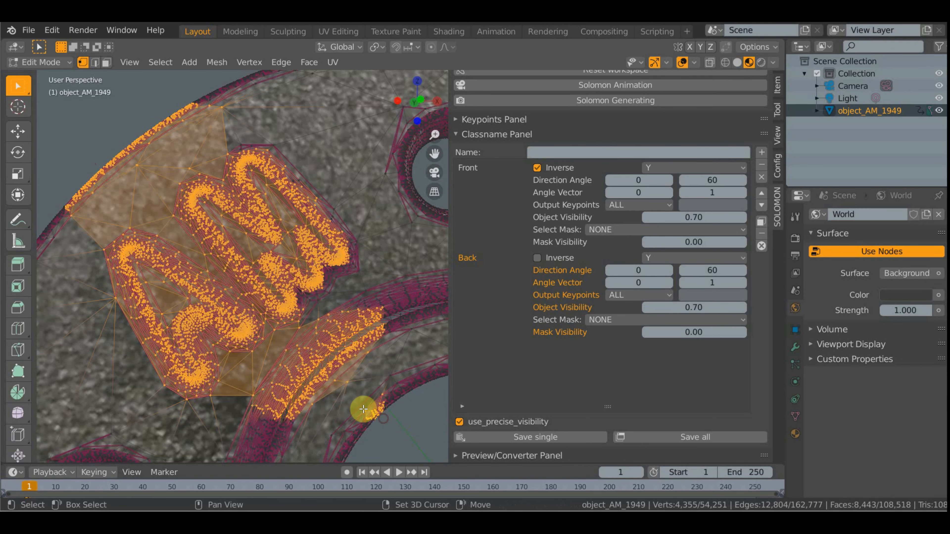
{"action": "left_click_drag", "start_coordinate": [328, 264], "coordinate": [390, 370], "text": "shift"}
{"action": "left_click_drag", "start_coordinate": [193, 372], "coordinate": [384, 445], "text": "shift"}
{"action": "left_click_drag", "start_coordinate": [347, 354], "coordinate": [396, 422], "text": "shift"}
{"action": "left_click_drag", "start_coordinate": [382, 378], "coordinate": [403, 407], "text": "shift"}
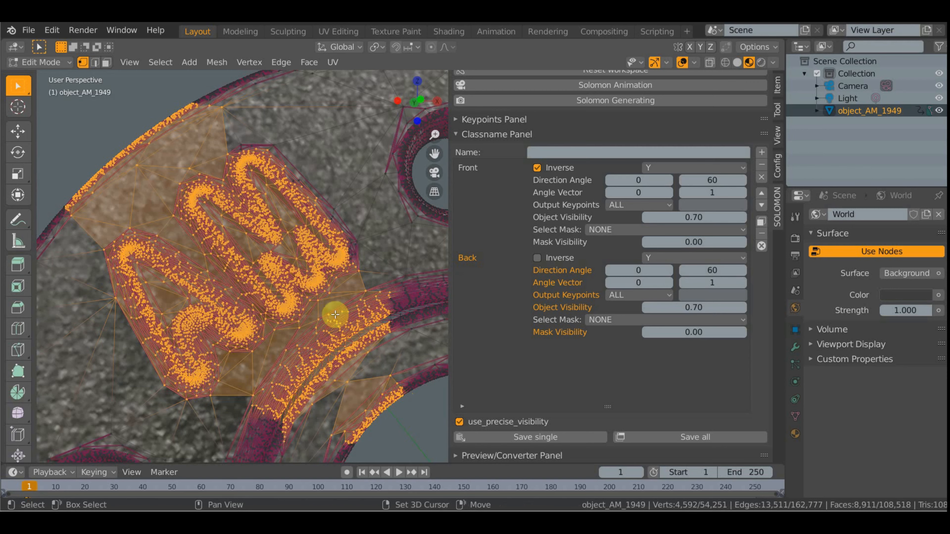
Step: Switch to face selection and add the missing faces on the hub's top ring and bore edge next to the AM lettering
{"action": "left_click", "coordinate": [106, 64]}
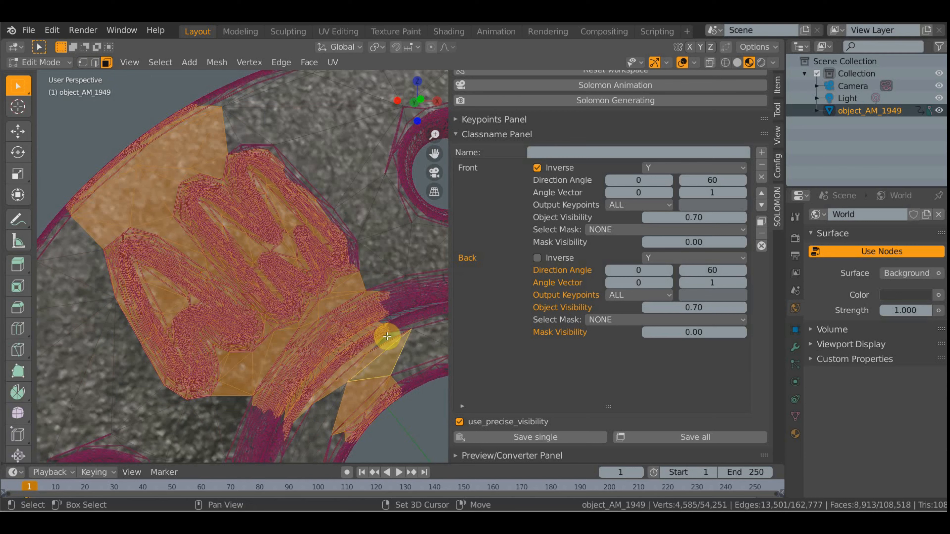
{"action": "left_click", "coordinate": [326, 420], "text": "shift"}
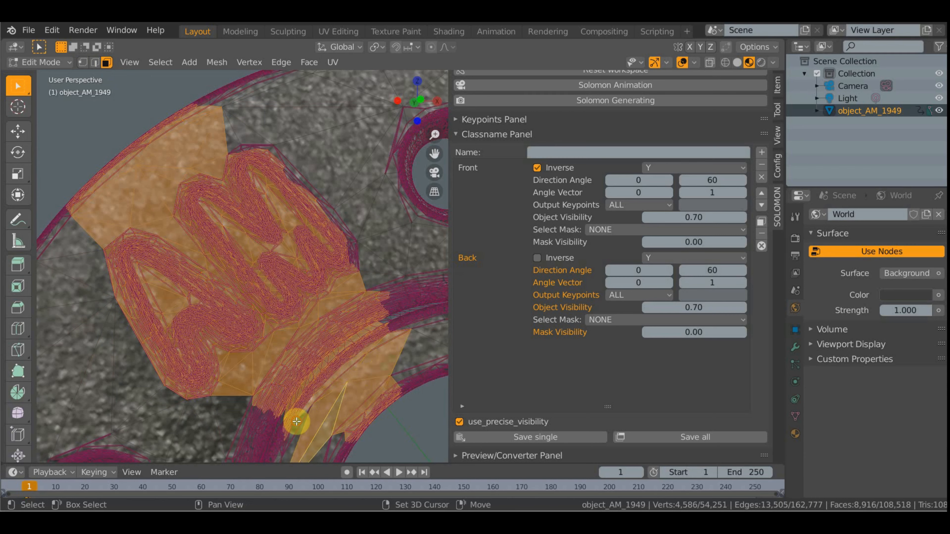
{"action": "left_click", "coordinate": [303, 428], "text": "shift"}
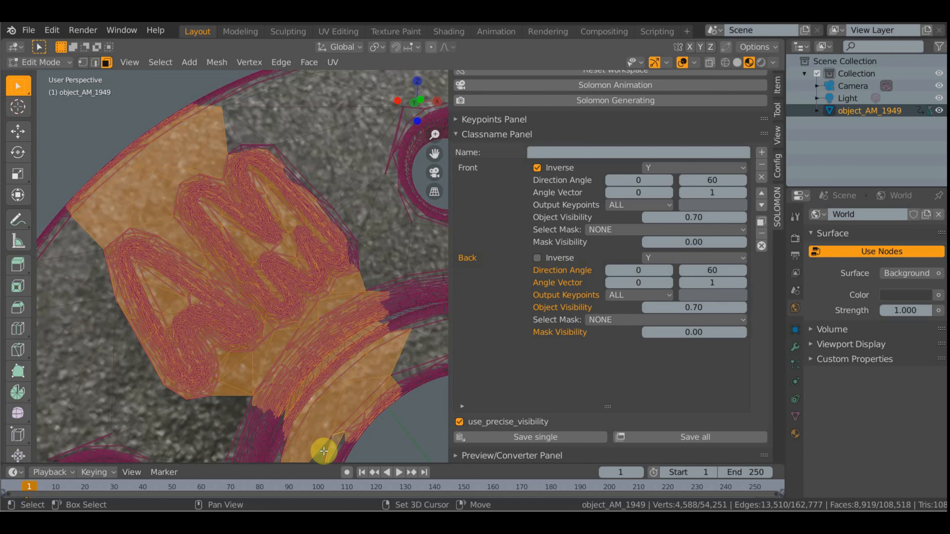
{"action": "left_click", "coordinate": [340, 444], "text": "shift"}
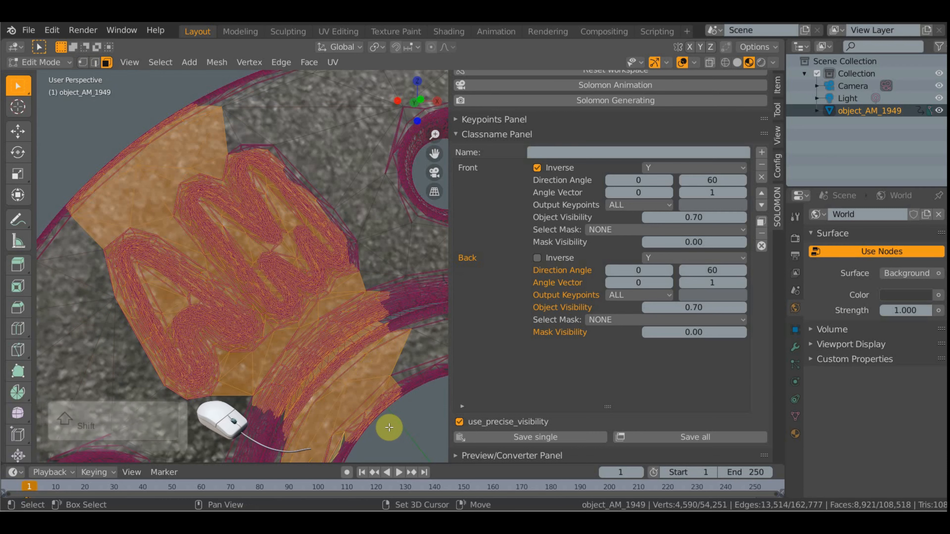
{"action": "left_click", "coordinate": [402, 367], "text": "shift"}
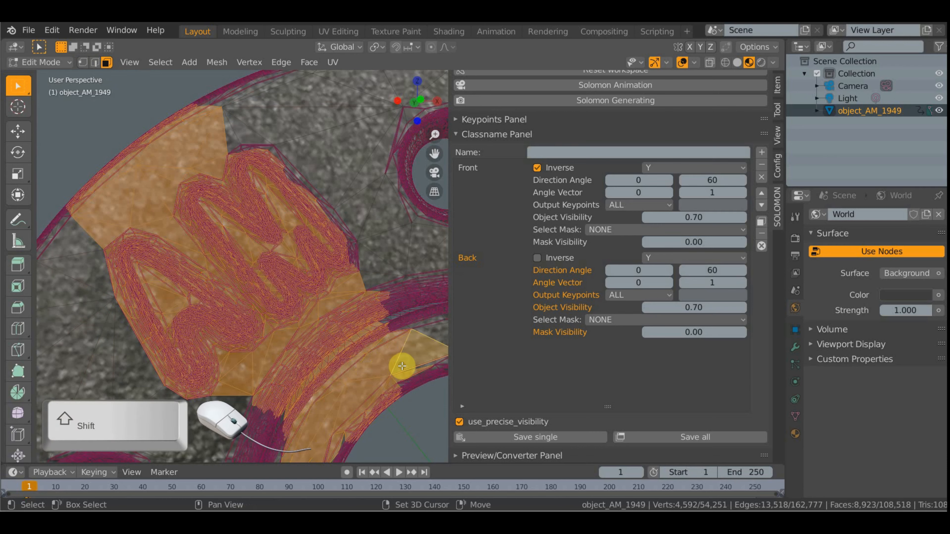
{"action": "left_click_drag", "start_coordinate": [388, 369], "coordinate": [420, 403], "text": "shift"}
{"action": "left_click_drag", "start_coordinate": [324, 427], "coordinate": [364, 448], "text": "shift"}
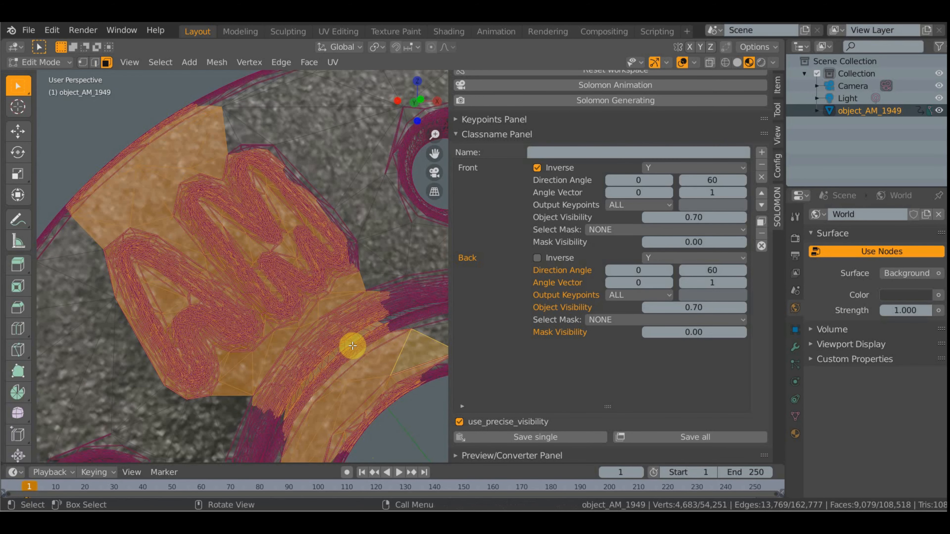
Step: Invert the selection in the front view so every face outside the AM lettering sector is selected
{"action": "scroll", "coordinate": [353, 345], "scroll_direction": "down", "scroll_amount": 6}
{"action": "middle_click_drag", "start_coordinate": [409, 356], "coordinate": [68, 287]}
{"action": "key", "text": "KP_1"}
{"action": "key", "text": "ctrl+KP_1"}
{"action": "key", "text": "KP_1"}
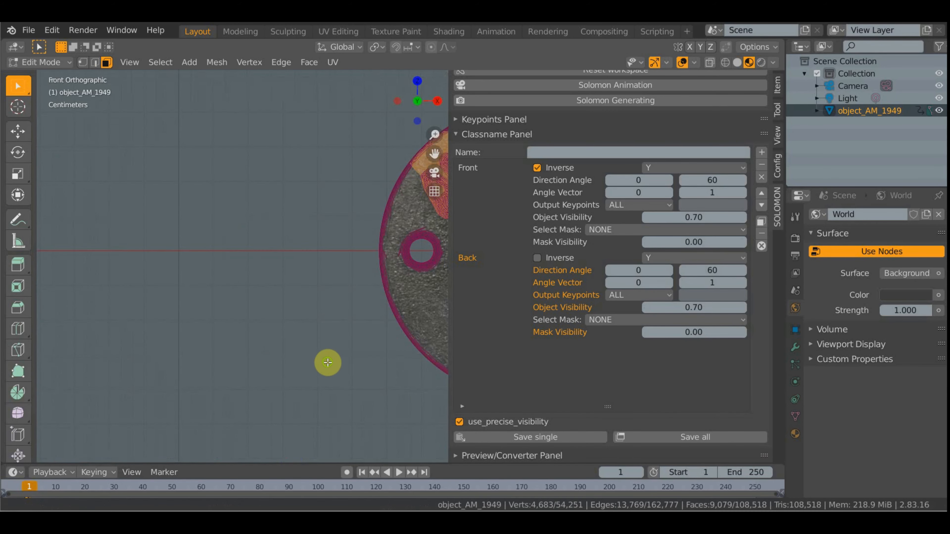
{"action": "middle_click_drag", "start_coordinate": [328, 362], "coordinate": [67, 356], "text": "shift"}
{"action": "middle_click_drag", "start_coordinate": [199, 346], "coordinate": [232, 285], "text": "shift"}
{"action": "scroll", "coordinate": [197, 313], "scroll_direction": "up", "scroll_amount": 1}
{"action": "scroll", "coordinate": [240, 319], "scroll_direction": "up", "scroll_amount": 1}
{"action": "scroll", "coordinate": [237, 312], "scroll_direction": "up", "scroll_amount": 2}
{"action": "scroll", "coordinate": [330, 341], "scroll_direction": "down", "scroll_amount": 3}
{"action": "key", "text": "ctrl+i"}
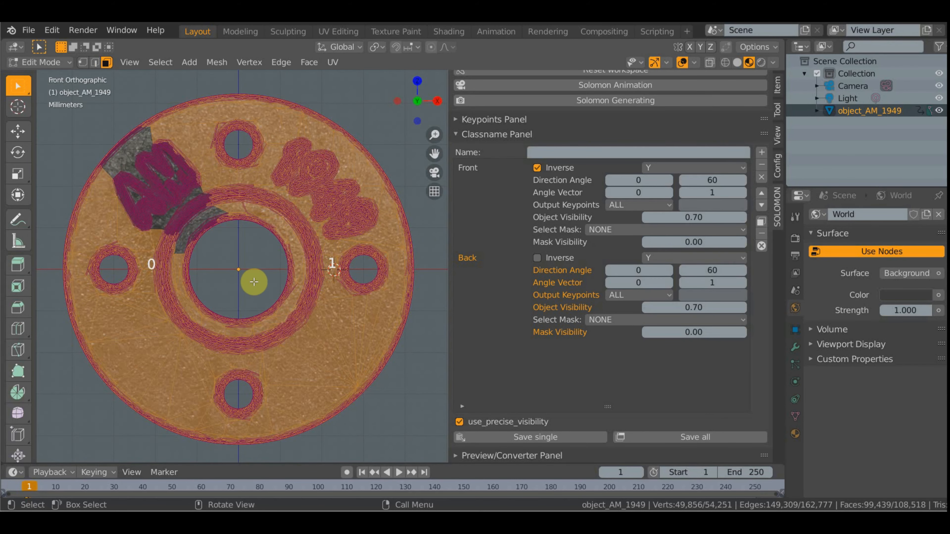
Step: Examine the inverted selection on the flange from the back, the front, at an angle and from the top
{"action": "key", "text": "ctrl+KP_1"}
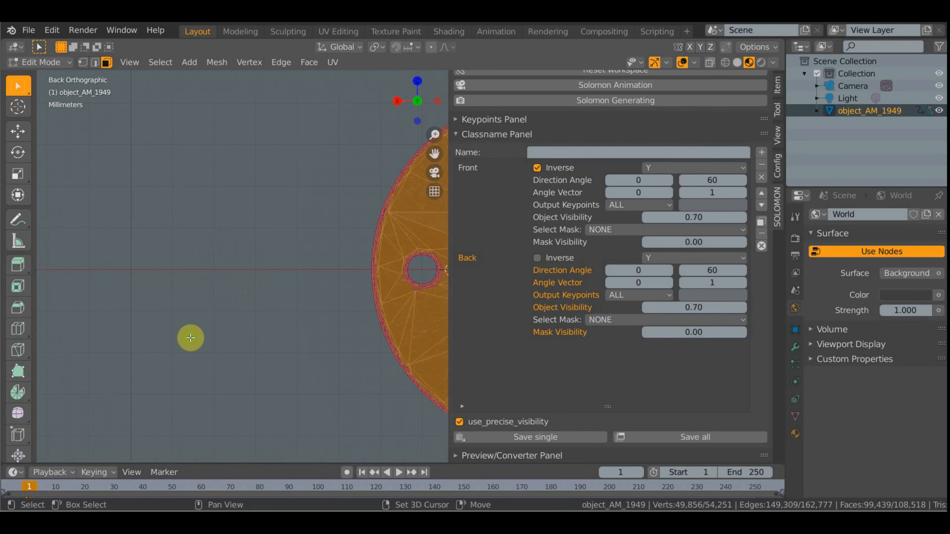
{"action": "middle_click_drag", "start_coordinate": [262, 336], "coordinate": [47, 327], "text": "shift"}
{"action": "middle_click_drag", "start_coordinate": [138, 357], "coordinate": [60, 355], "text": "shift"}
{"action": "key", "text": "KP_1"}
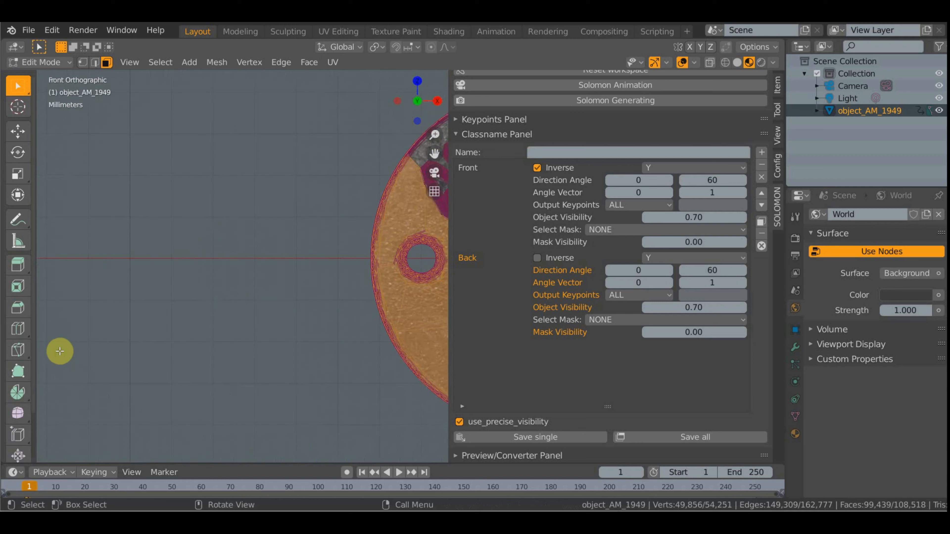
{"action": "middle_click_drag", "start_coordinate": [243, 412], "coordinate": [88, 415], "text": "shift"}
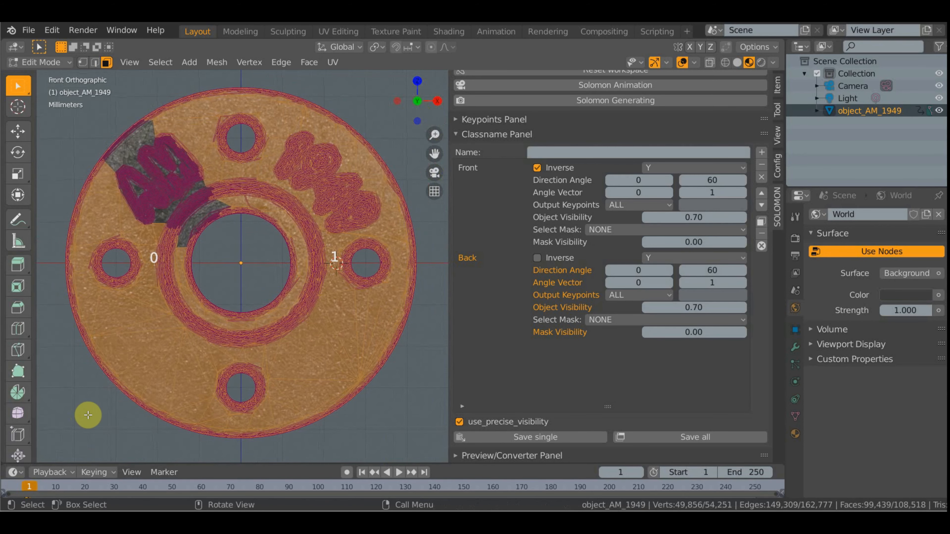
{"action": "middle_click_drag", "start_coordinate": [256, 263], "coordinate": [327, 295]}
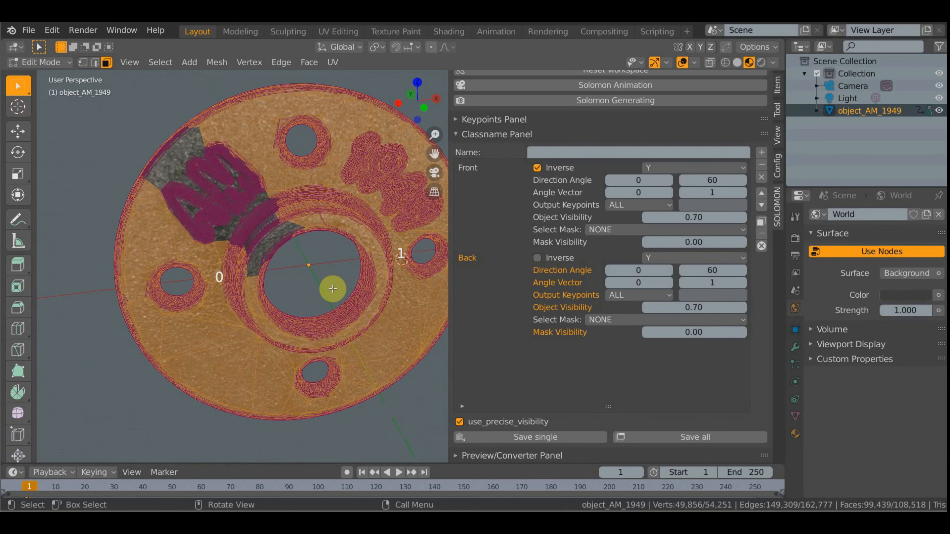
{"action": "key", "text": "KP_1"}
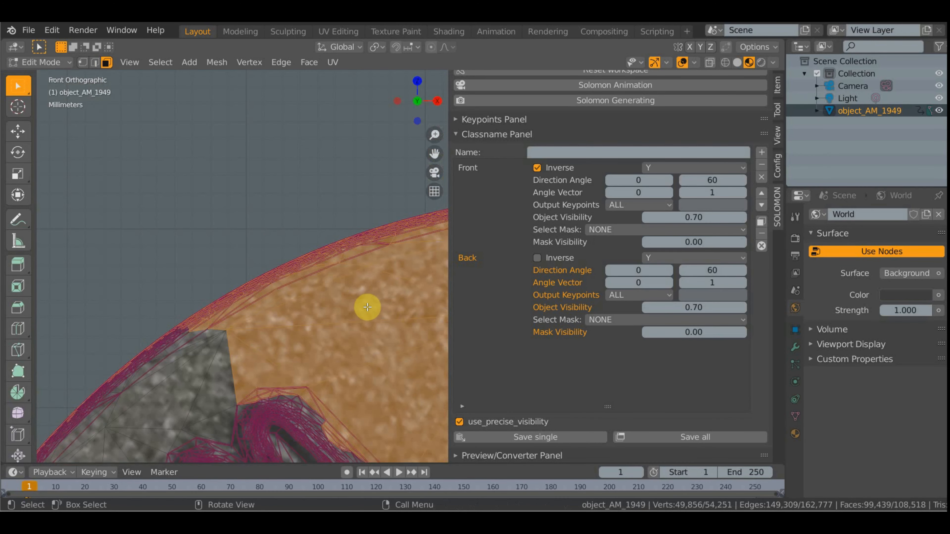
{"action": "scroll", "coordinate": [380, 331], "scroll_direction": "down", "scroll_amount": 3}
{"action": "scroll", "coordinate": [381, 331], "scroll_direction": "down", "scroll_amount": 8}
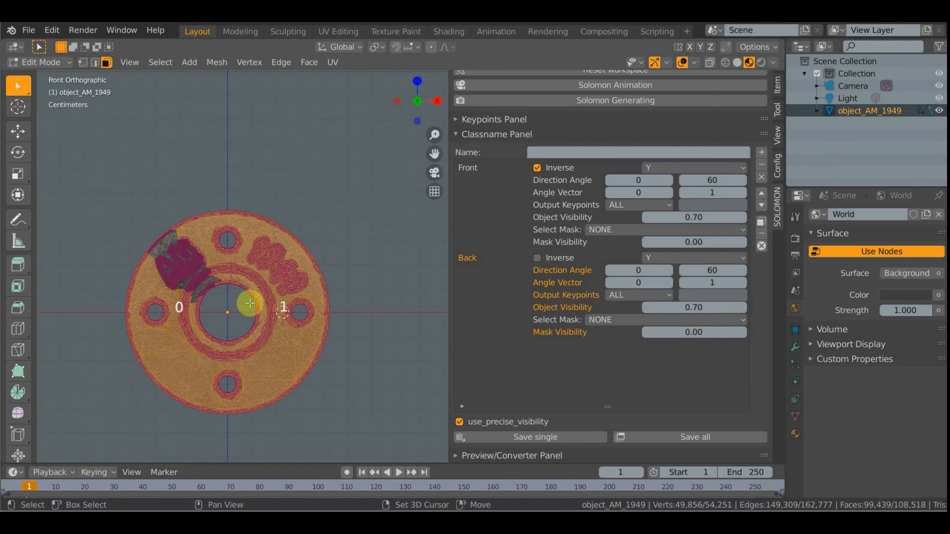
{"action": "middle_click_drag", "start_coordinate": [264, 264], "coordinate": [341, 273]}
{"action": "middle_click_drag", "start_coordinate": [310, 339], "coordinate": [350, 303]}
{"action": "key", "text": "KP_7"}
{"action": "scroll", "coordinate": [348, 211], "scroll_direction": "down", "scroll_amount": 3}
{"action": "scroll", "coordinate": [346, 299], "scroll_direction": "up", "scroll_amount": 5}
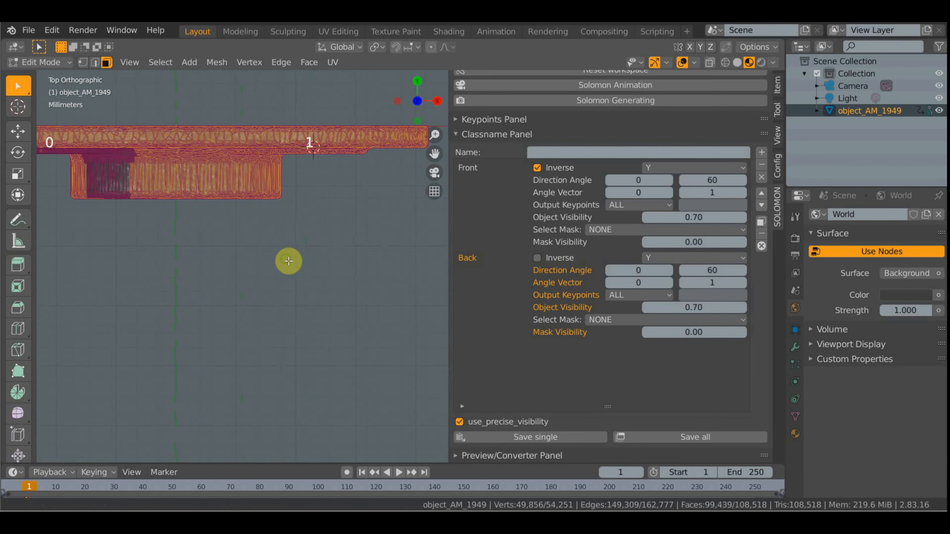
Step: Switch to the back view and remove the flange's visible back-side faces from the selection
{"action": "middle_click_drag", "start_coordinate": [288, 260], "coordinate": [369, 424], "text": "shift"}
{"action": "key", "text": "KP_9"}
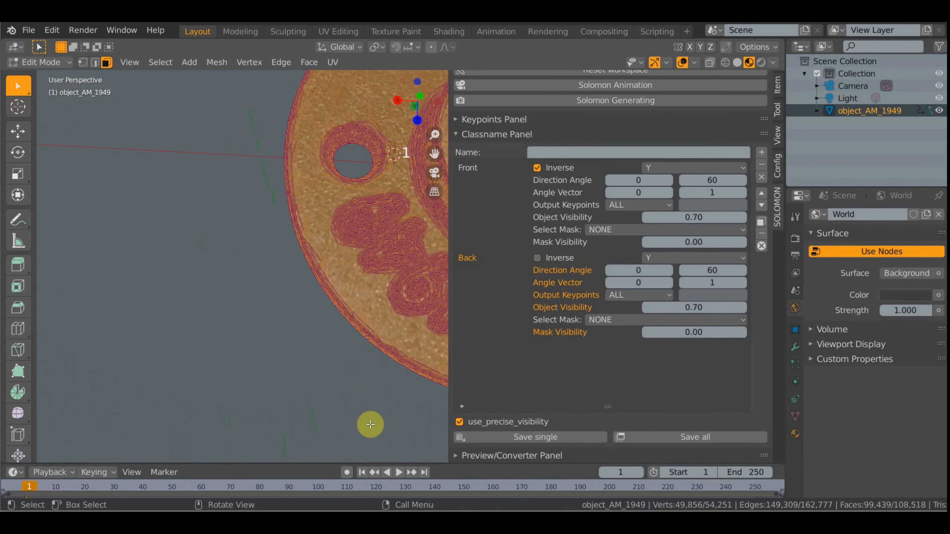
{"action": "key", "text": "KP_1"}
{"action": "key", "text": "KP_9"}
{"action": "middle_click_drag", "start_coordinate": [339, 371], "coordinate": [218, 308], "text": "shift"}
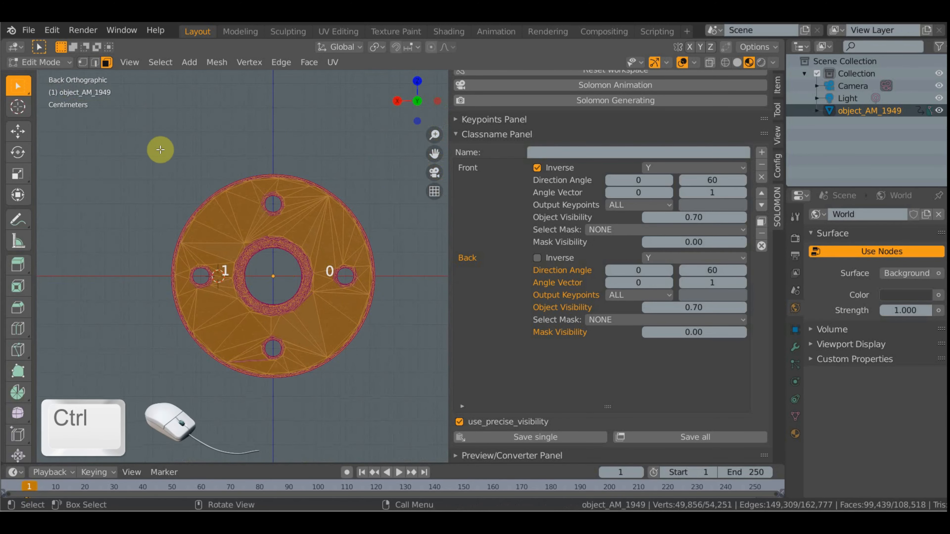
{"action": "left_click_drag", "start_coordinate": [158, 150], "coordinate": [382, 399]}
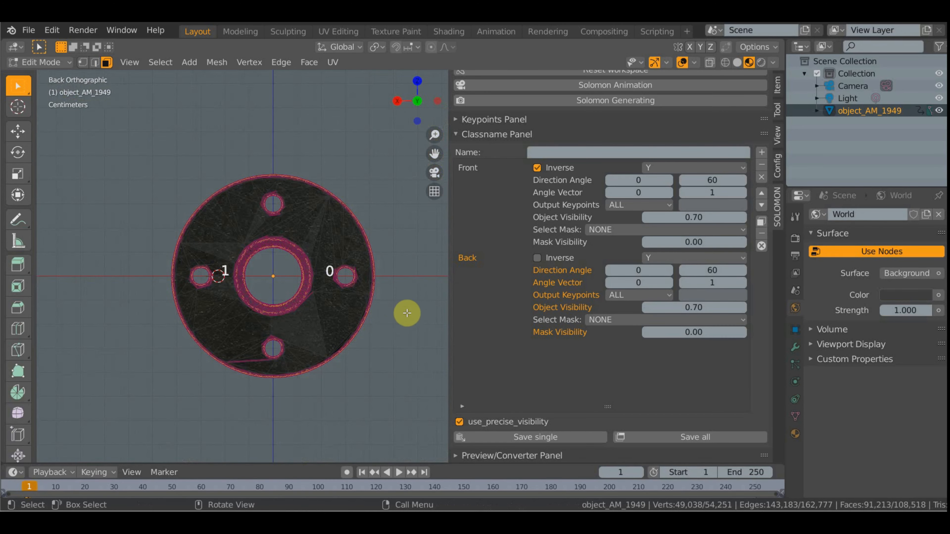
Step: Return to the front view and invert the selection so the AM lettering sector and back-side faces are selected
{"action": "middle_click_drag", "start_coordinate": [404, 316], "coordinate": [164, 354]}
{"action": "scroll", "coordinate": [349, 351], "scroll_direction": "down", "scroll_amount": 3}
{"action": "scroll", "coordinate": [302, 384], "scroll_direction": "up", "scroll_amount": 2}
{"action": "mouse_move", "coordinate": [332, 376]}
{"action": "middle_mouse_down", "text": "shift"}
{"action": "mouse_move", "coordinate": [302, 380]}
{"action": "mouse_move", "coordinate": [334, 390]}
{"action": "middle_mouse_up", "text": "shift"}
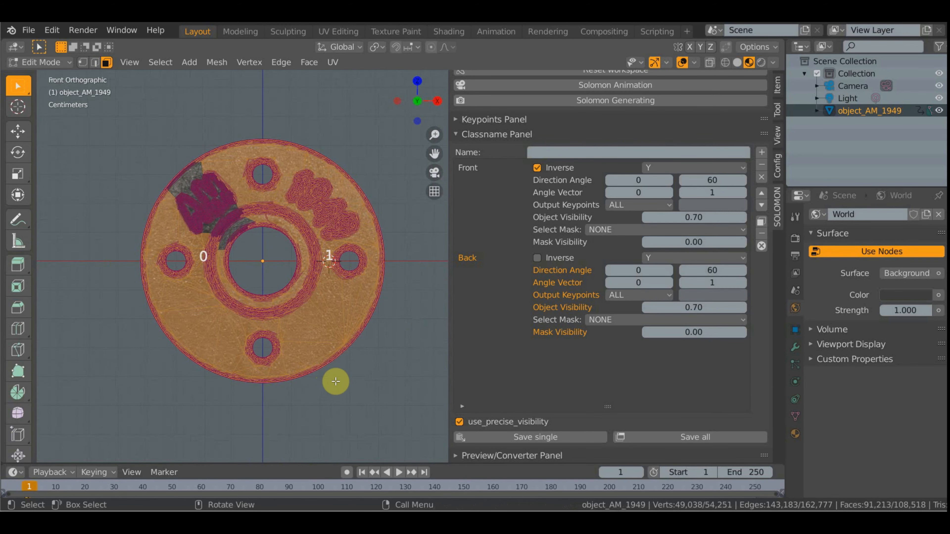
{"action": "key", "text": "ctrl+i"}
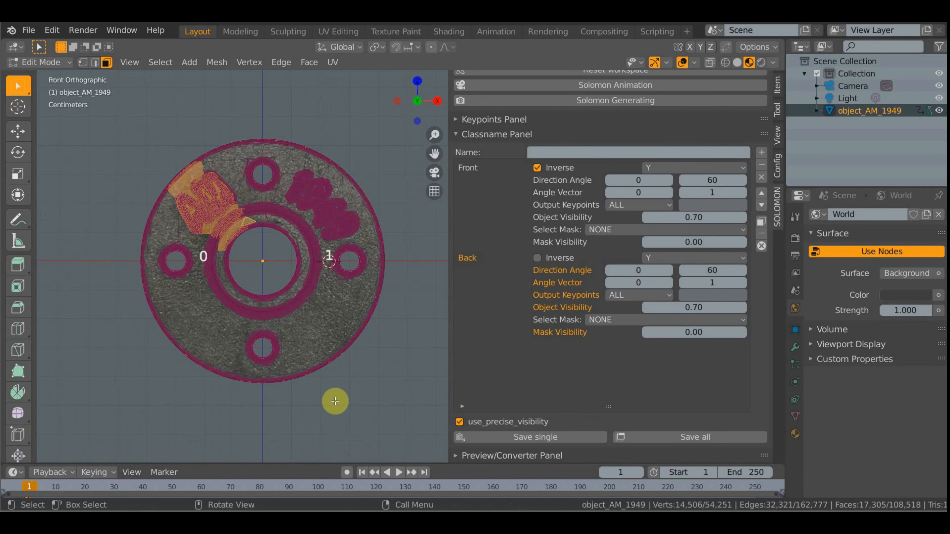
Step: Delete the selected faces of the AM lettering sector and the flange's back side
{"action": "scroll", "coordinate": [333, 399], "scroll_direction": "down", "scroll_amount": 1, "text": "ctrl"}
{"action": "key", "text": "x"}
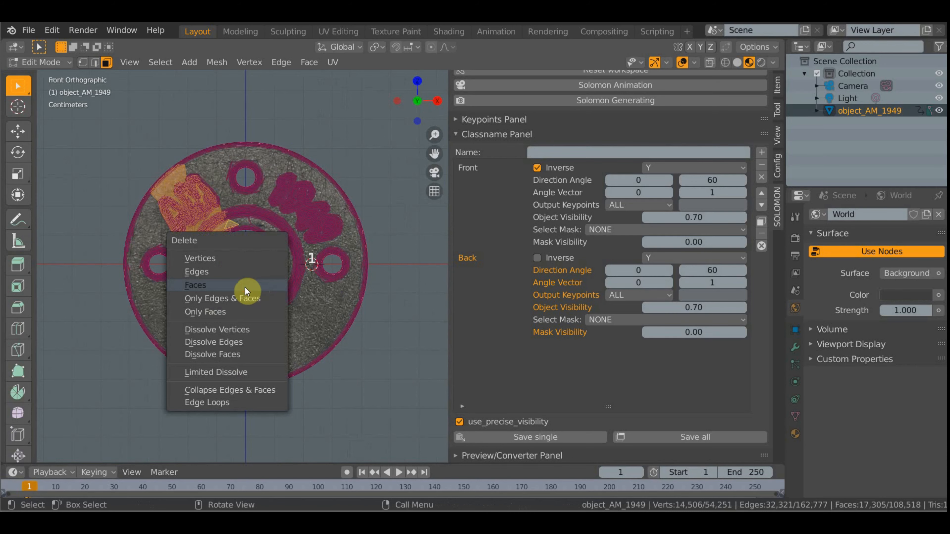
{"action": "left_click", "coordinate": [245, 286]}
Step: Examine the cut-out for leftover faces from an angle and the front, and undo the face deletion
{"action": "middle_click_drag", "start_coordinate": [269, 318], "coordinate": [339, 322]}
{"action": "middle_click_drag", "start_coordinate": [223, 310], "coordinate": [236, 370]}
{"action": "key", "text": "KP_1"}
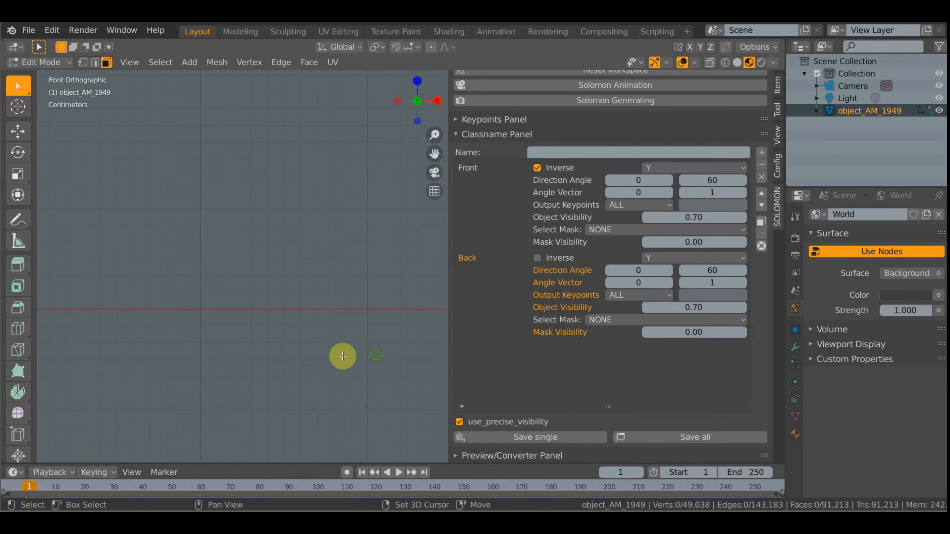
{"action": "middle_click_drag", "start_coordinate": [295, 333], "coordinate": [262, 351], "text": "shift"}
{"action": "scroll", "coordinate": [254, 375], "scroll_direction": "up", "scroll_amount": 4}
{"action": "middle_click_drag", "start_coordinate": [250, 391], "coordinate": [407, 404], "text": "shift"}
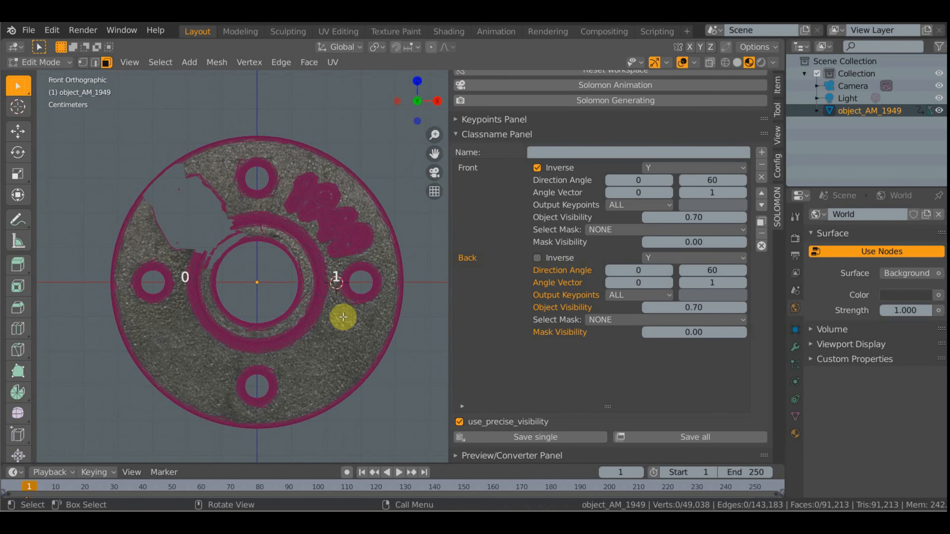
{"action": "scroll", "coordinate": [297, 269], "scroll_direction": "up", "scroll_amount": 3}
{"action": "scroll", "coordinate": [318, 273], "scroll_direction": "down", "scroll_amount": 5}
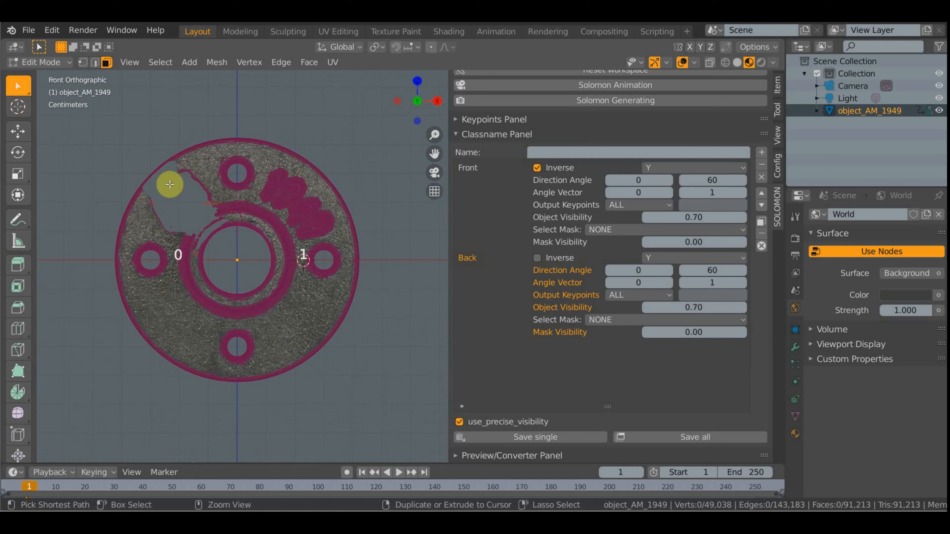
{"action": "key", "text": "ctrl+z"}
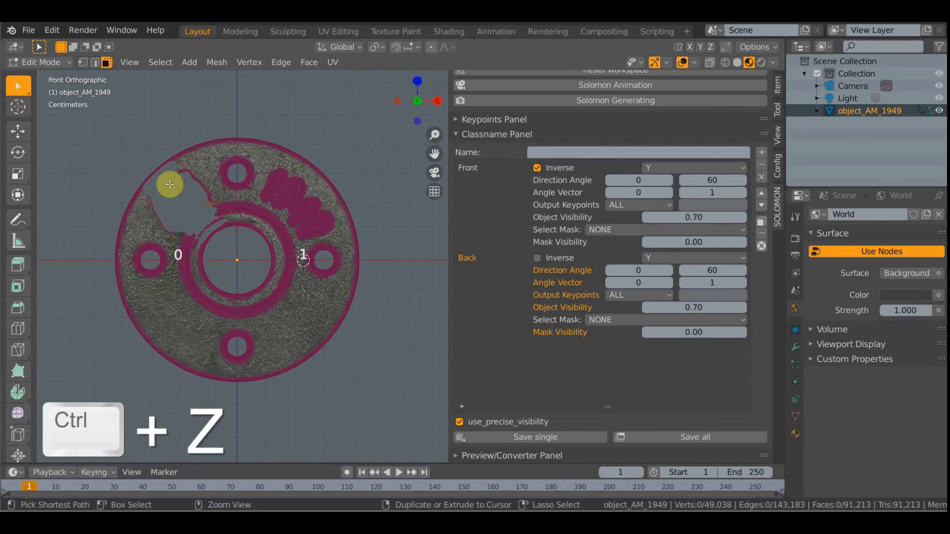
Step: Add the bore wall faces beside the AM lettering sector to the selection
{"action": "middle_click_drag", "start_coordinate": [231, 270], "coordinate": [324, 225]}
{"action": "scroll", "coordinate": [324, 225], "scroll_direction": "up", "scroll_amount": 5}
{"action": "key", "text": "l"}
{"action": "key", "text": "l"}
{"action": "key", "text": "l"}
{"action": "key", "text": "l"}
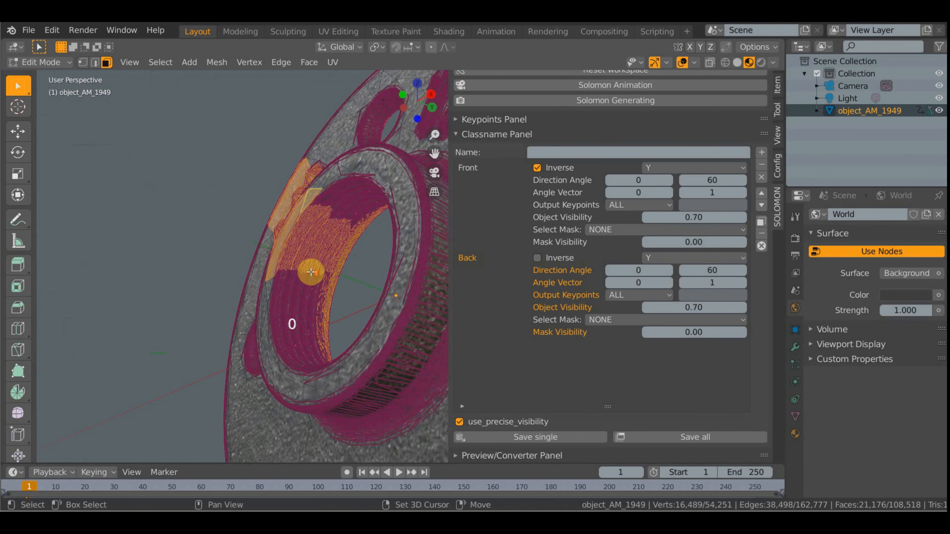
Step: Try deleting the enlarged face selection, inspect the cut-out, and undo the deletion
{"action": "middle_click_drag", "start_coordinate": [311, 271], "coordinate": [386, 265]}
{"action": "key", "text": "KP_1"}
{"action": "scroll", "coordinate": [262, 292], "scroll_direction": "down", "scroll_amount": 4}
{"action": "key", "text": "x"}
{"action": "middle_click_drag", "start_coordinate": [264, 293], "coordinate": [134, 327]}
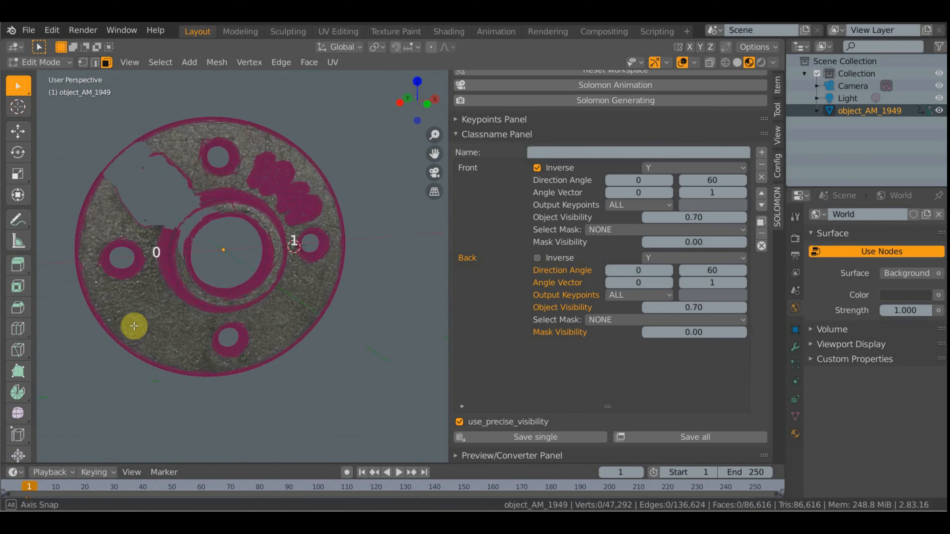
{"action": "key", "text": "ctrl+z"}
Step: Add more missed faces near the AM lettering sector and the central bore to the selection
{"action": "scroll", "coordinate": [231, 254], "scroll_direction": "up", "scroll_amount": 4}
{"action": "middle_click_drag", "start_coordinate": [231, 255], "coordinate": [326, 262]}
{"action": "scroll", "coordinate": [299, 284], "scroll_direction": "up", "scroll_amount": 3}
{"action": "left_click", "coordinate": [257, 315], "text": "shift"}
{"action": "left_click_drag", "start_coordinate": [278, 291], "coordinate": [254, 335], "text": "shift"}
{"action": "middle_click_drag", "start_coordinate": [255, 335], "coordinate": [356, 267]}
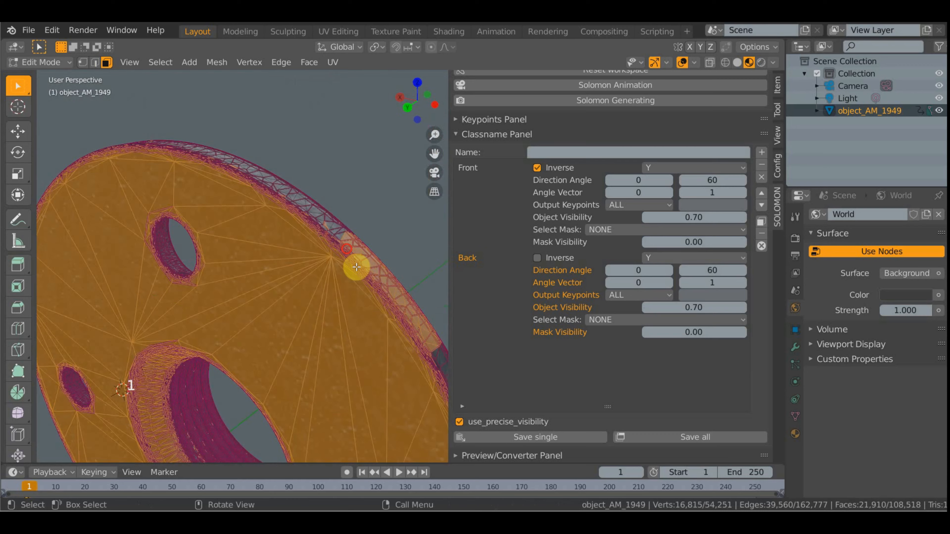
Step: Add the remaining outer rim faces behind the AM lettering sector to the selection
{"action": "left_click_drag", "start_coordinate": [415, 339], "coordinate": [346, 250], "text": "shift"}
{"action": "mouse_move", "coordinate": [346, 250]}
{"action": "middle_mouse_down"}
{"action": "mouse_move", "coordinate": [352, 327]}
{"action": "mouse_move", "coordinate": [227, 356]}
{"action": "mouse_move", "coordinate": [349, 219]}
{"action": "mouse_move", "coordinate": [318, 210]}
{"action": "middle_mouse_up"}
{"action": "scroll", "coordinate": [227, 357], "scroll_direction": "up", "scroll_amount": 4}
{"action": "left_click_drag", "start_coordinate": [318, 210], "coordinate": [295, 367], "text": "shift"}
{"action": "left_click_drag", "start_coordinate": [323, 228], "coordinate": [390, 267], "text": "shift"}
Step: Delete the completed selection of AM sector, rim, bore and back faces from the flange mesh
{"action": "scroll", "coordinate": [391, 267], "scroll_direction": "down", "scroll_amount": 5}
{"action": "middle_click_drag", "start_coordinate": [390, 267], "coordinate": [294, 323]}
{"action": "key", "text": "x"}
{"action": "left_click", "coordinate": [248, 277]}
Step: Name the mask Front_mask and export the cut mesh as a mask file
{"action": "left_click", "coordinate": [579, 152]}
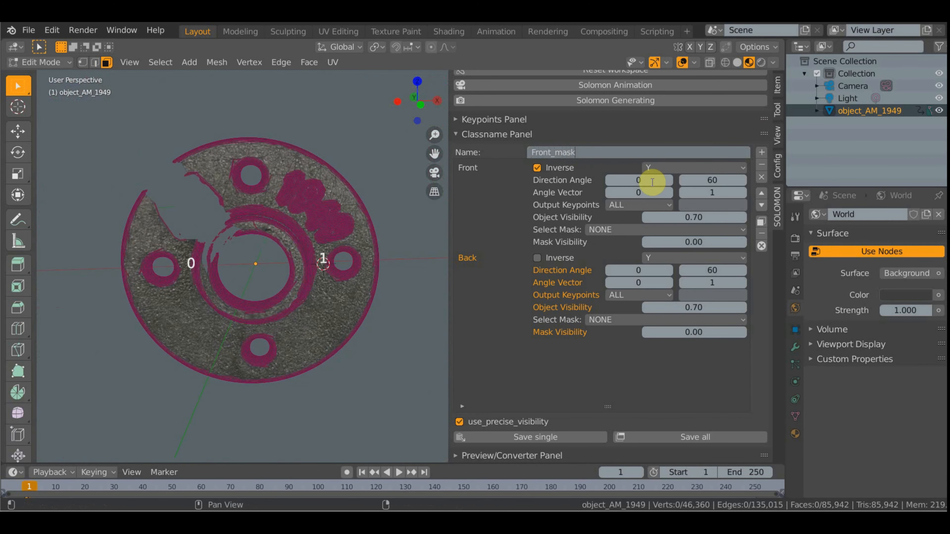
{"action": "left_click", "coordinate": [765, 223]}
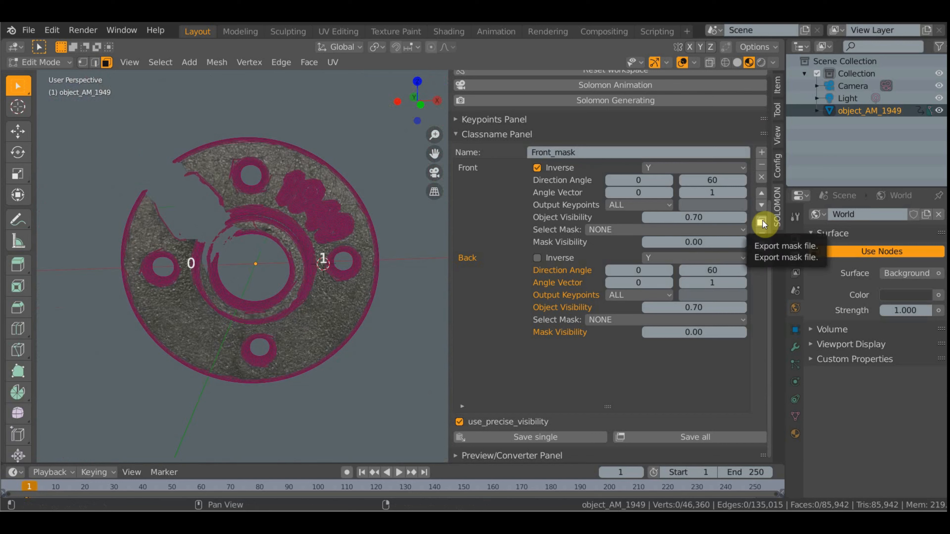
{"action": "left_click", "coordinate": [763, 223]}
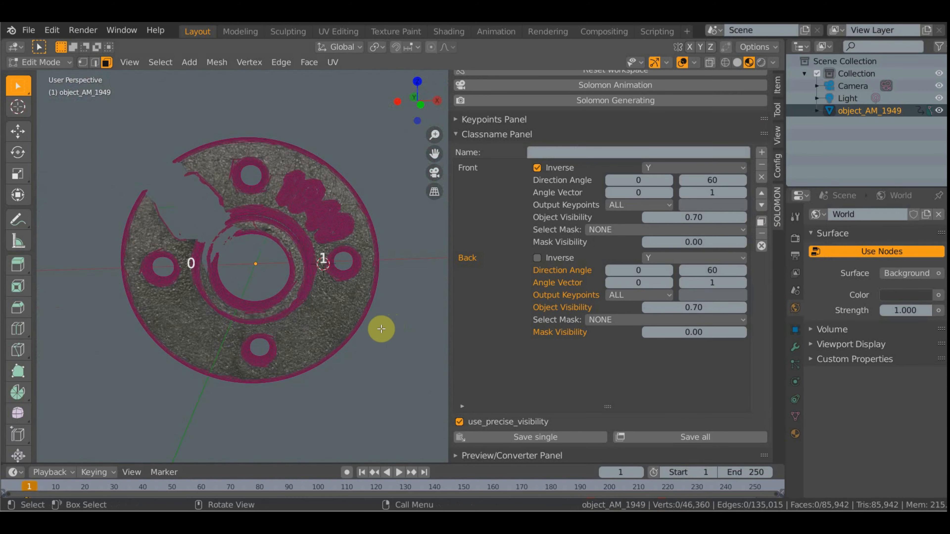
Step: Assign Front_mask as the mask of the Front class and set its Mask Visibility to 0.9
{"action": "key", "text": "KP_1"}
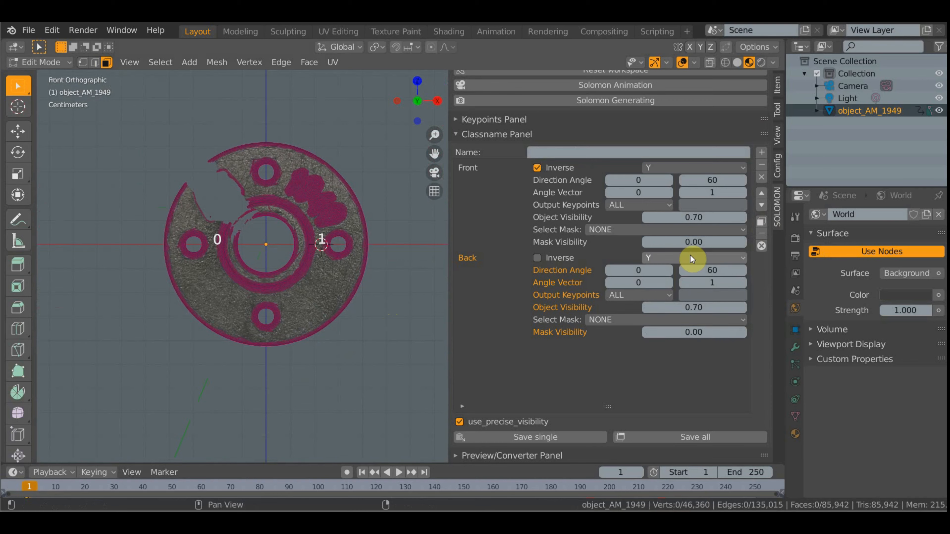
{"action": "left_click", "coordinate": [715, 230]}
{"action": "left_click", "coordinate": [675, 258]}
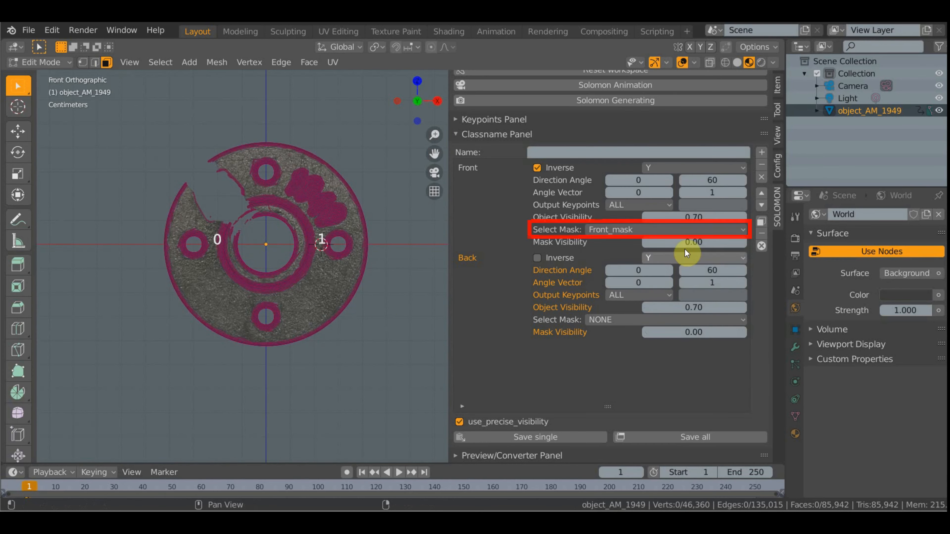
{"action": "left_click", "coordinate": [716, 242]}
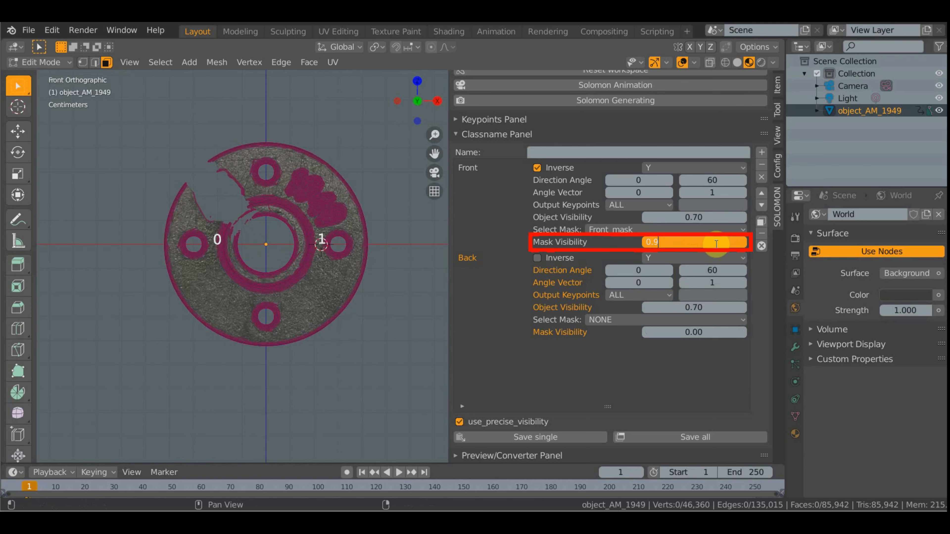
{"action": "type", "text": "0.9"}
{"action": "key", "text": "Return"}
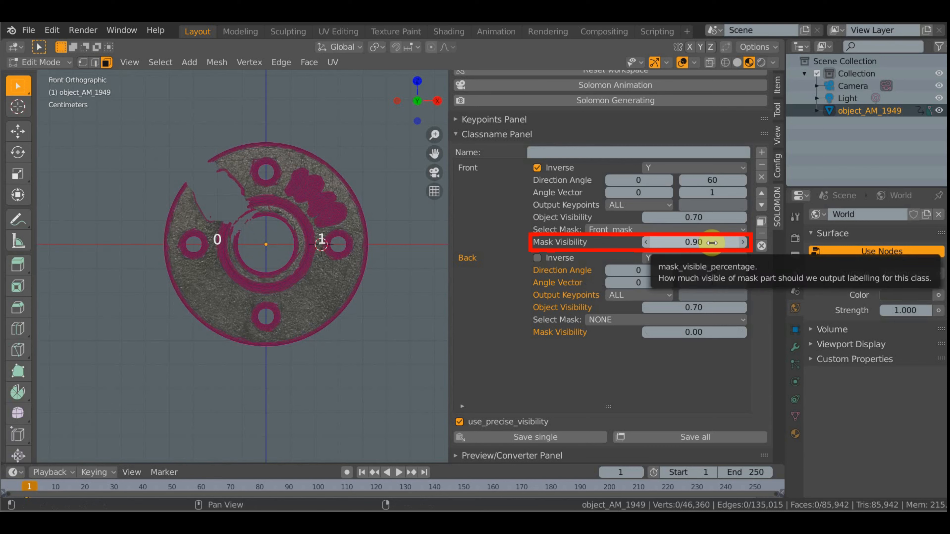
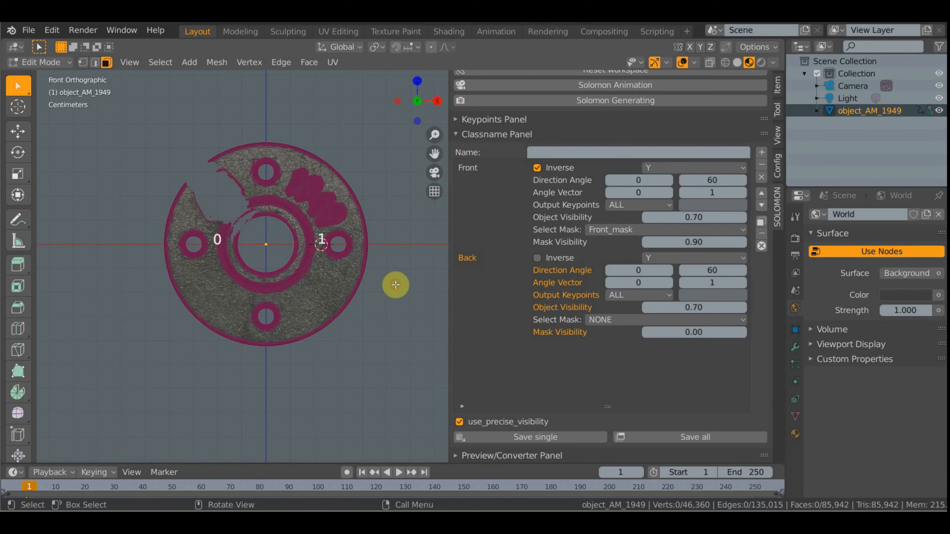
Step: Undo the face deletion to restore the whole flange, check it from back and front, and clear the selection
{"action": "key", "text": "ctrl+z"}
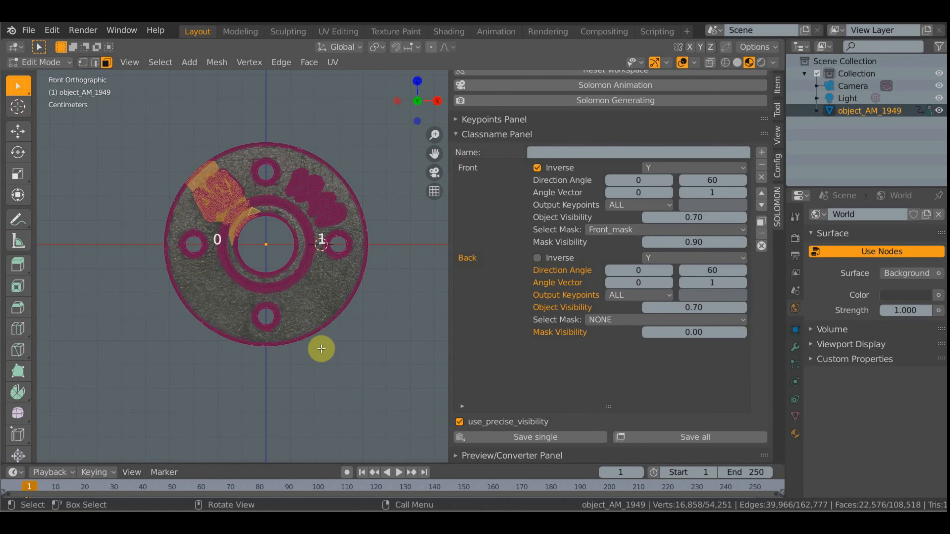
{"action": "middle_click_drag", "start_coordinate": [320, 346], "coordinate": [138, 338]}
{"action": "key", "text": "ctrl+KP_1"}
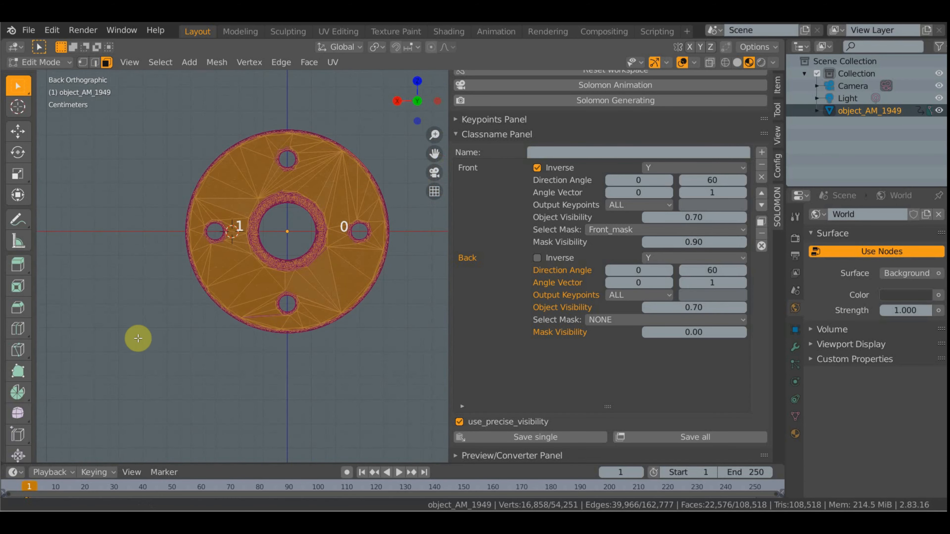
{"action": "key", "text": "KP_1"}
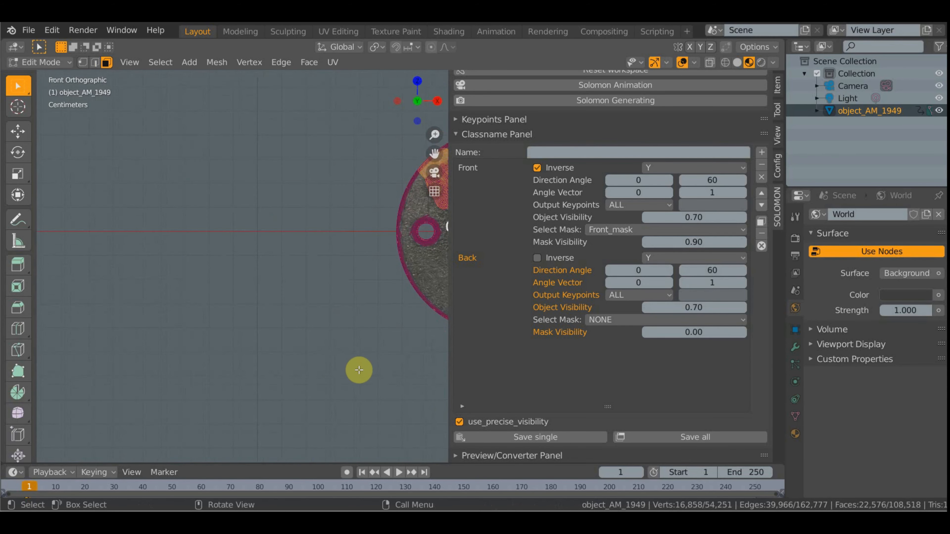
{"action": "middle_click_drag", "start_coordinate": [354, 368], "coordinate": [132, 357], "text": "shift"}
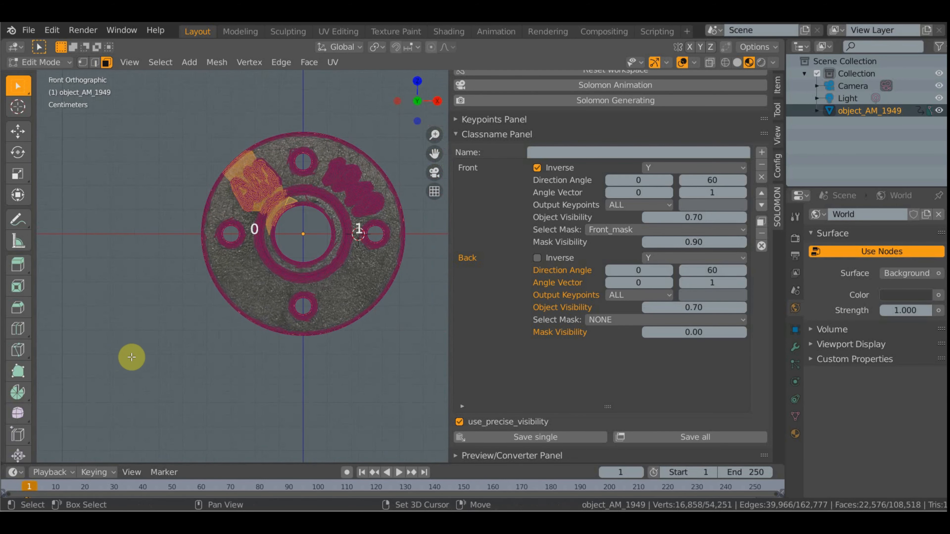
{"action": "left_click", "coordinate": [348, 347]}
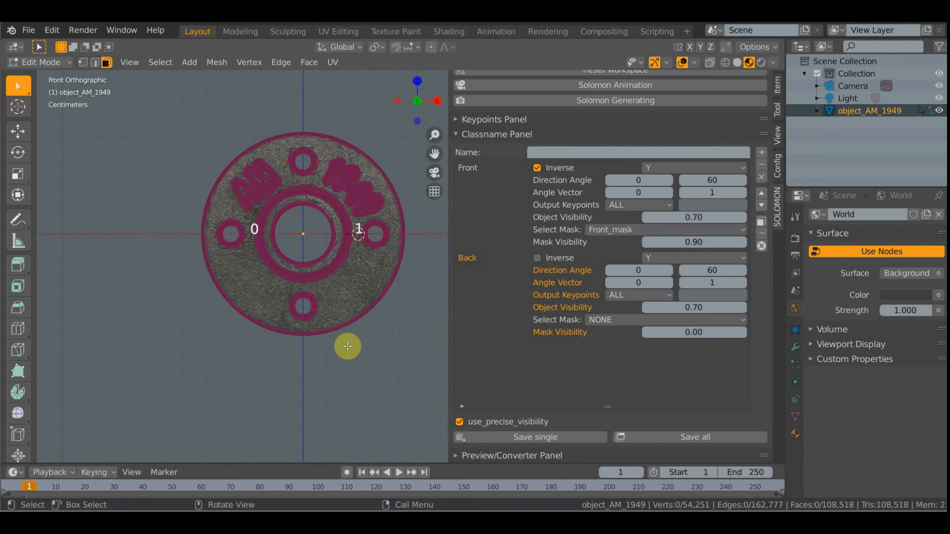
{"action": "middle_click_drag", "start_coordinate": [343, 354], "coordinate": [295, 369], "text": "shift"}
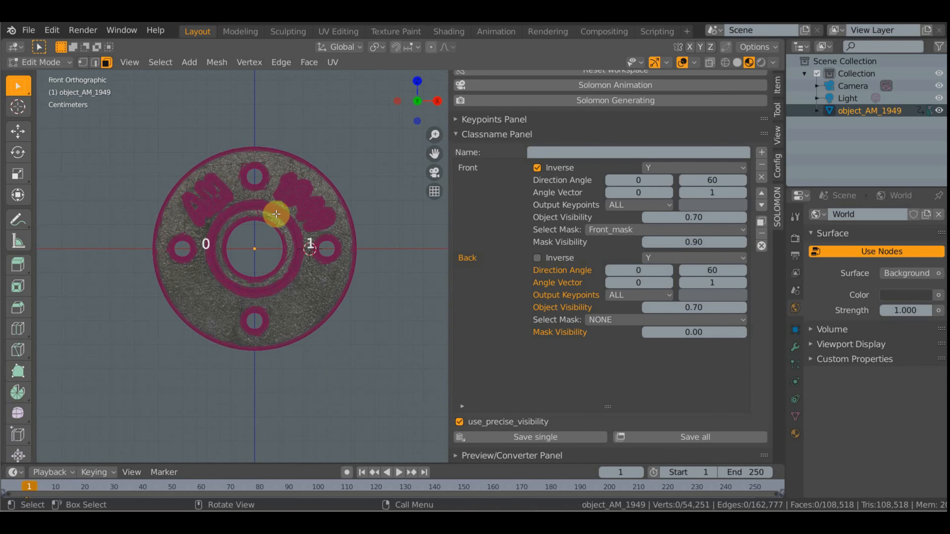
Step: Return the flange to Object Mode, check both sides, and save its class settings as a single object
{"action": "left_click", "coordinate": [34, 62]}
{"action": "left_click", "coordinate": [41, 75]}
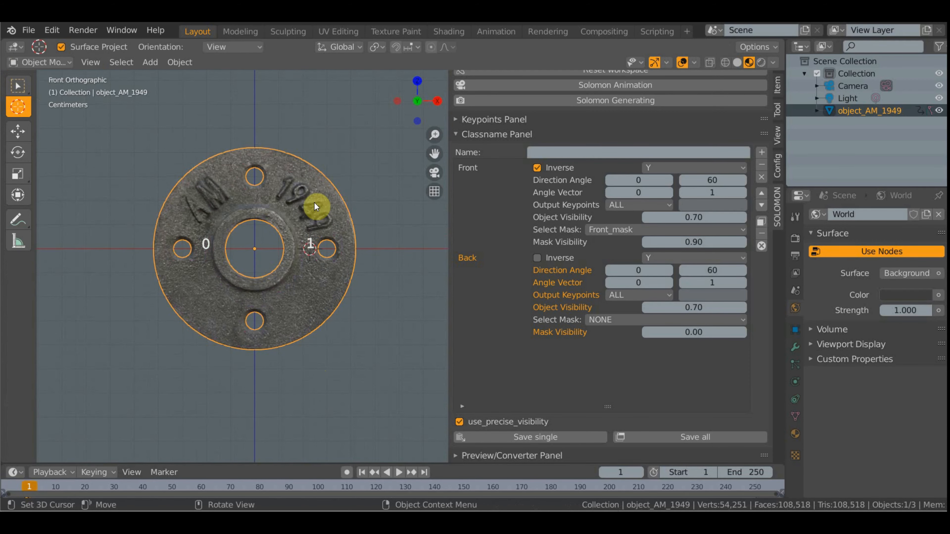
{"action": "key", "text": "ctrl+KP_1"}
{"action": "middle_click_drag", "start_coordinate": [243, 344], "coordinate": [19, 340], "text": "shift"}
{"action": "scroll", "coordinate": [323, 348], "scroll_direction": "up", "scroll_amount": 2}
{"action": "key", "text": "KP_1"}
{"action": "middle_click_drag", "start_coordinate": [311, 369], "coordinate": [30, 388], "text": "shift"}
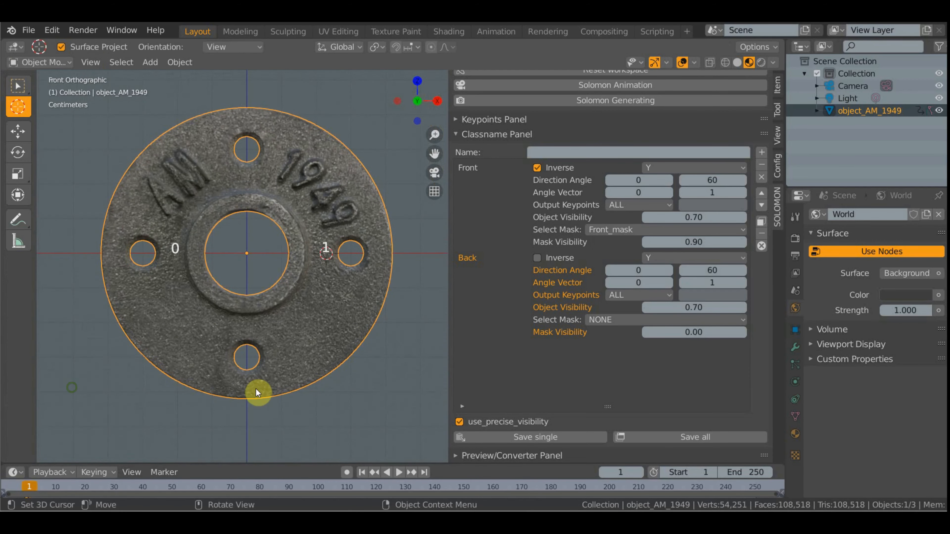
{"action": "left_click", "coordinate": [531, 438]}
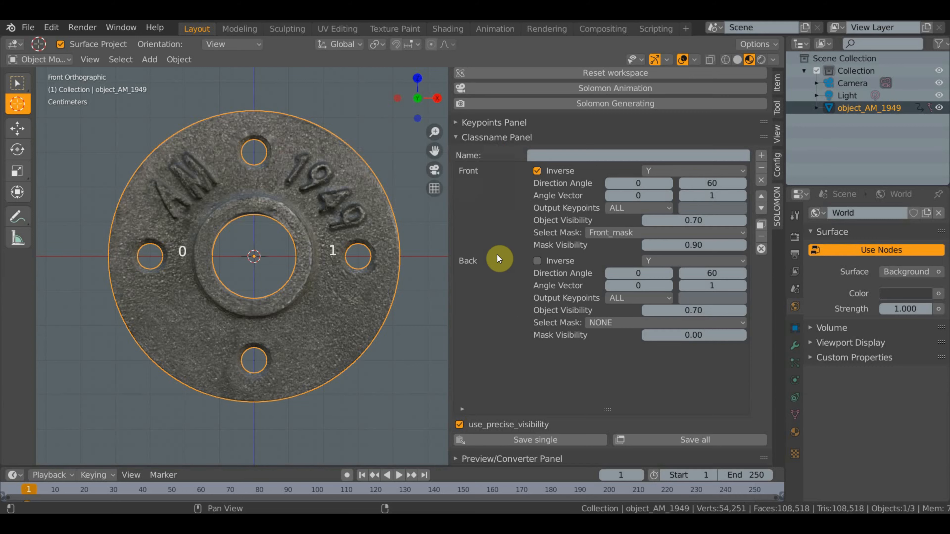
Step: Collapse the class name settings, expand the preview and converter settings, and load the class name list there
{"action": "left_click", "coordinate": [515, 142]}
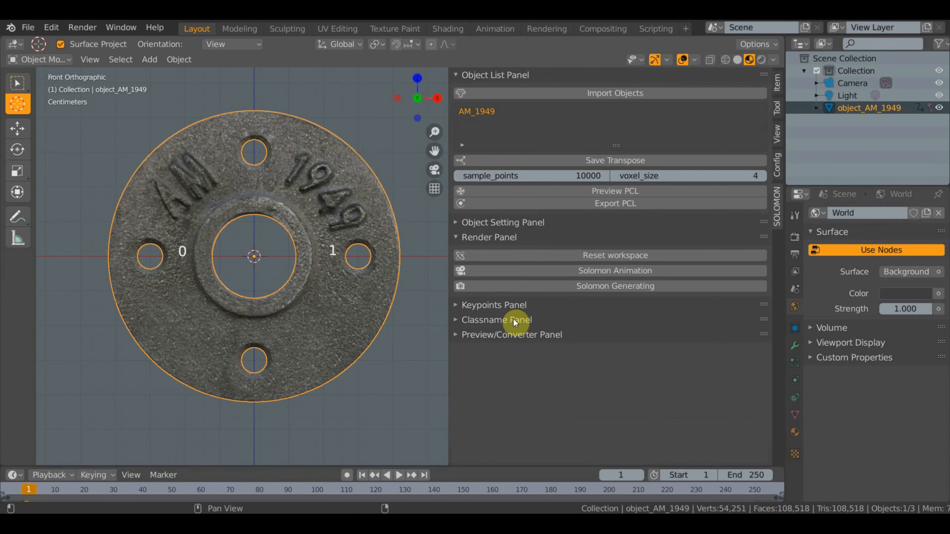
{"action": "left_click", "coordinate": [582, 335]}
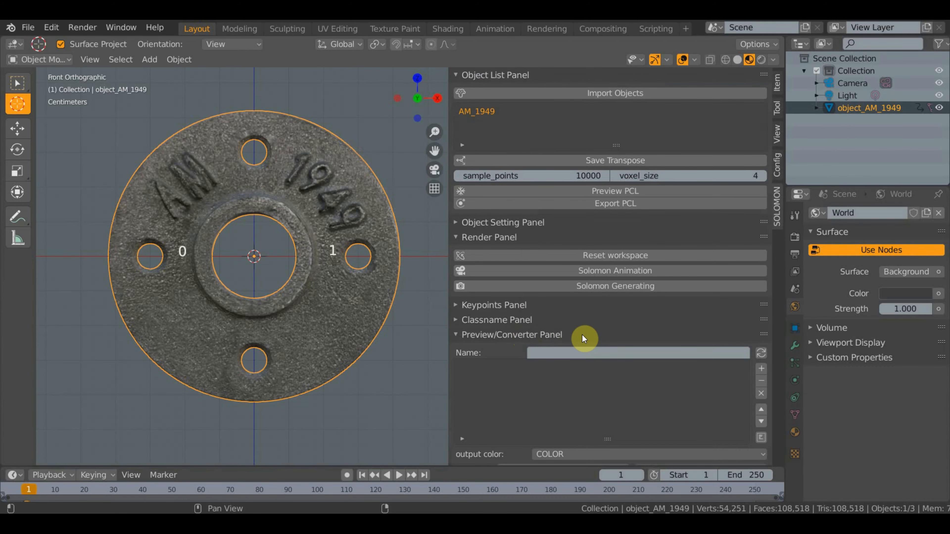
{"action": "scroll", "coordinate": [582, 335], "scroll_direction": "down", "scroll_amount": 5}
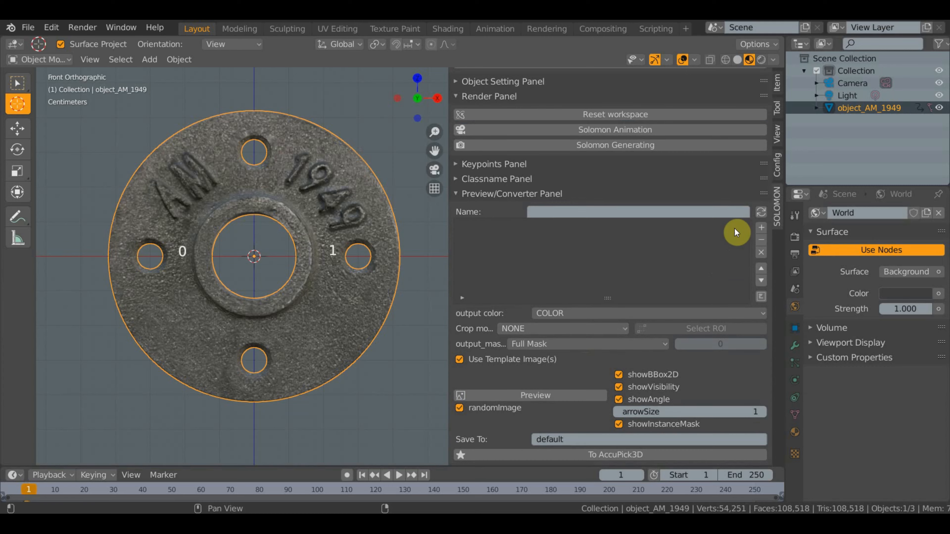
{"action": "left_click", "coordinate": [761, 212]}
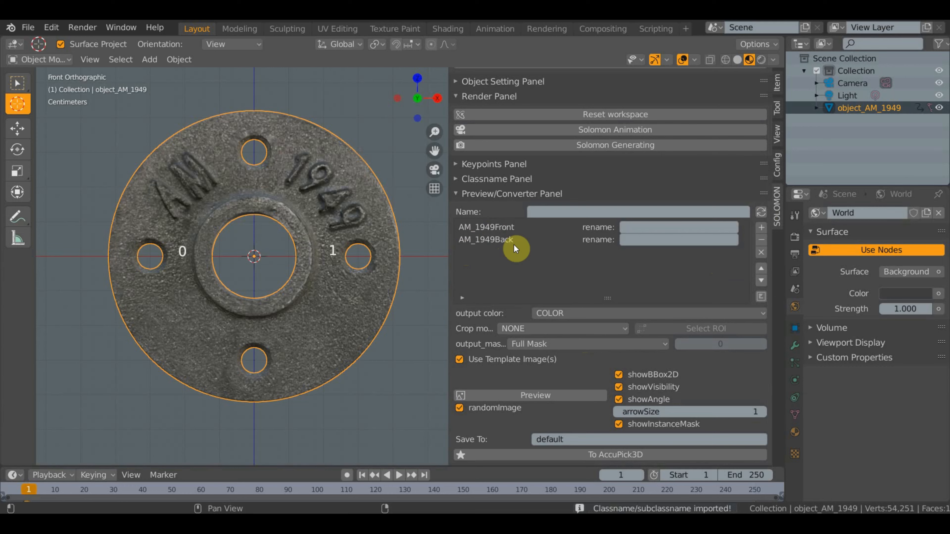
Step: Rename the AM_1949Front class to Front and AM_1949Back to Back in the converter list, and export the list
{"action": "left_click", "coordinate": [624, 227]}
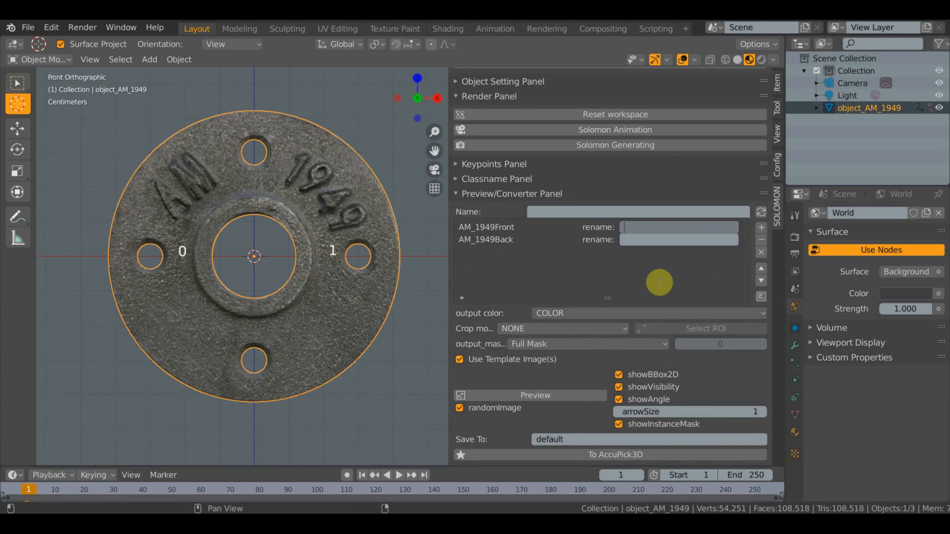
{"action": "type", "text": "Front"}
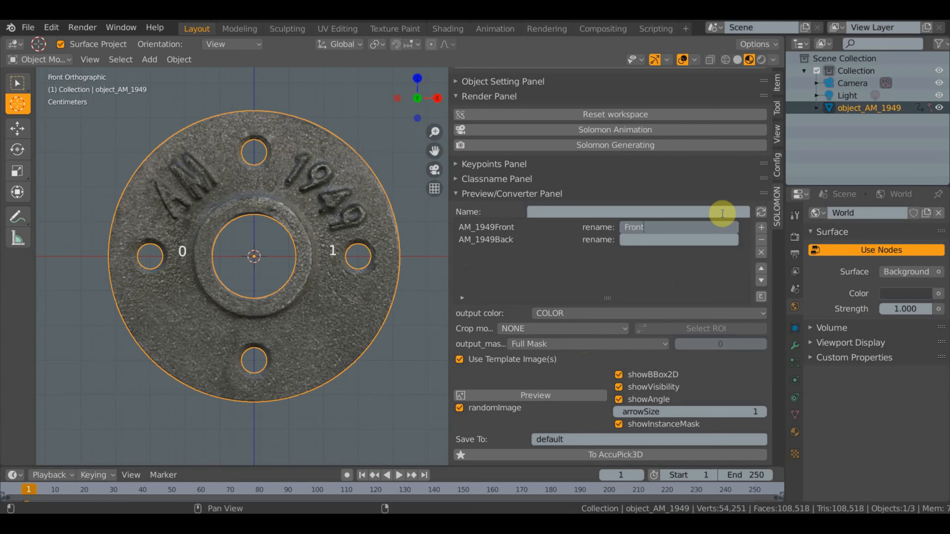
{"action": "key", "text": "Return"}
{"action": "left_click", "coordinate": [665, 242]}
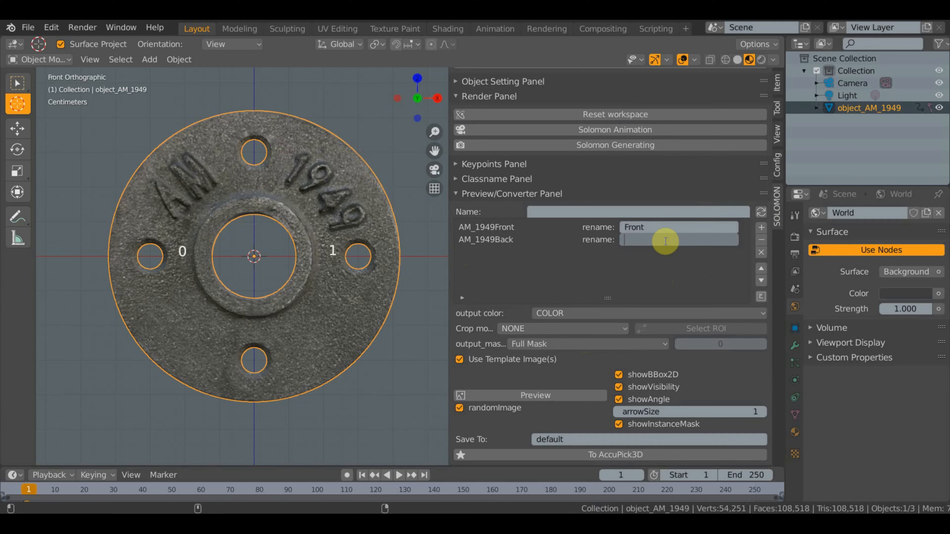
{"action": "type", "text": "Back"}
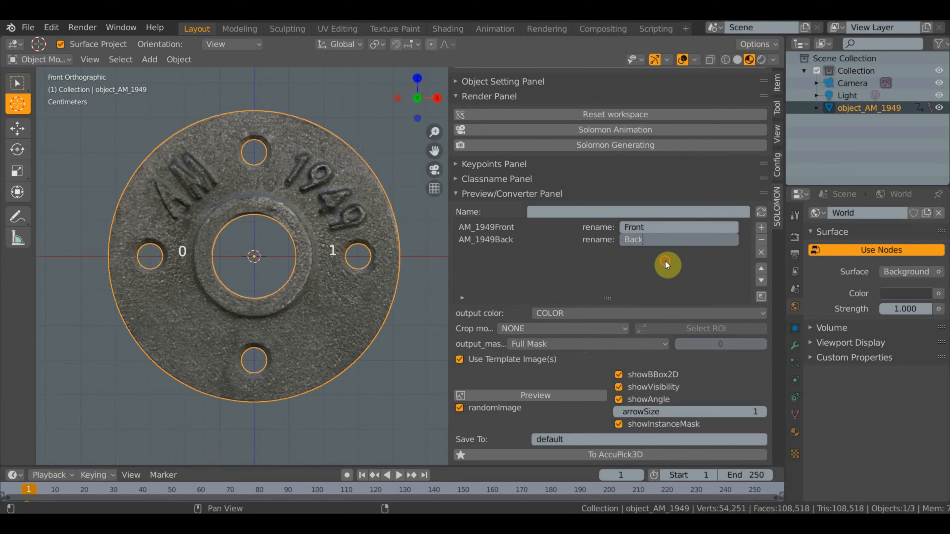
{"action": "key", "text": "Return"}
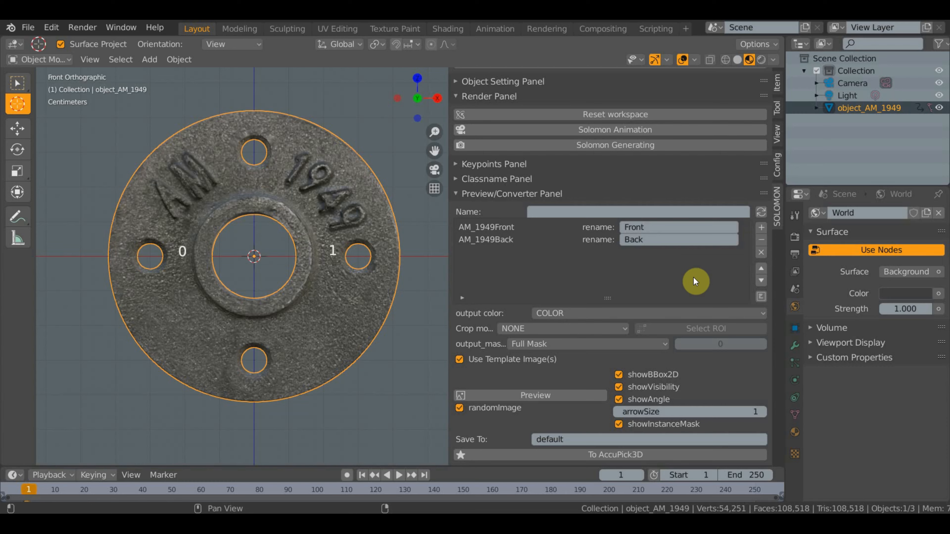
{"action": "left_click", "coordinate": [762, 296]}
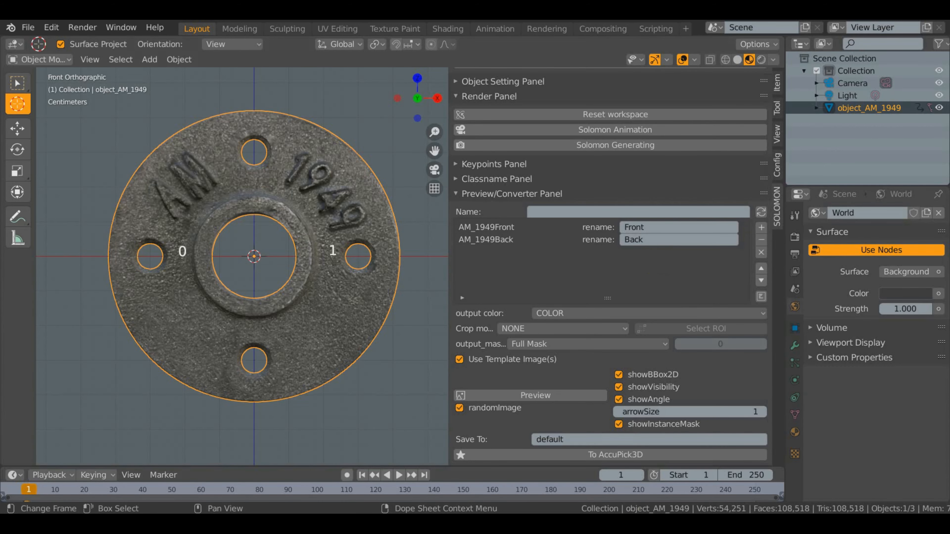
Step: Switch to File Explorer and delete all the existing images in the BackGround folder of AutoLabelingToolResults
{"action": "key", "text": "alt+Tab"}
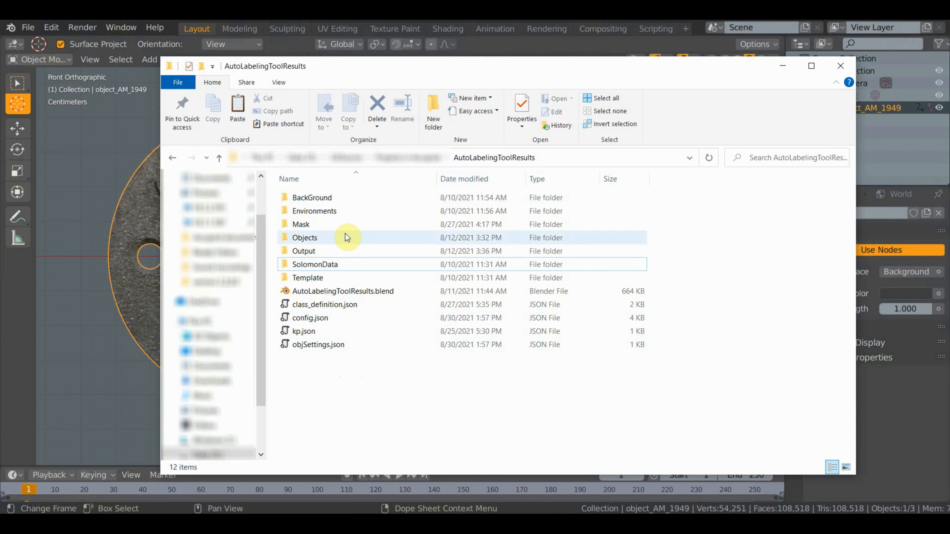
{"action": "double_click", "coordinate": [343, 201]}
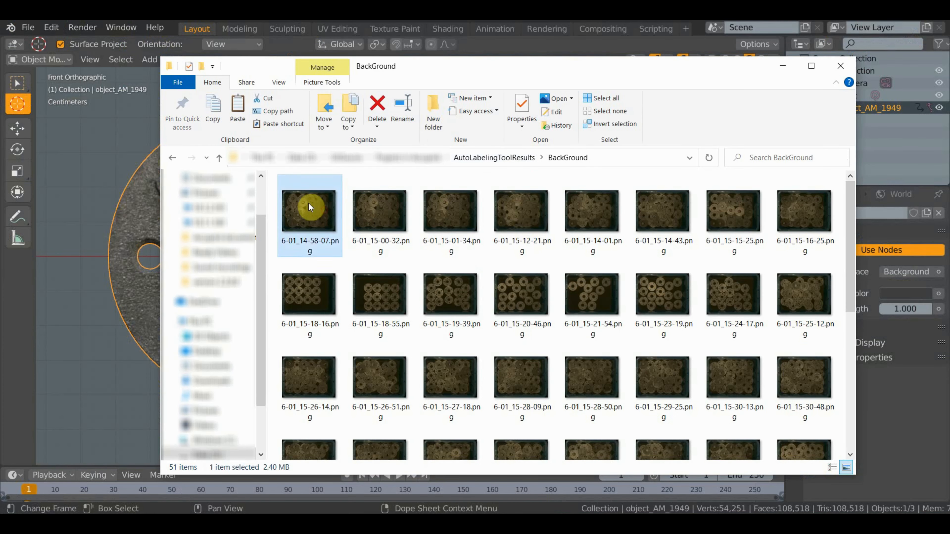
{"action": "left_click_drag", "start_coordinate": [271, 183], "coordinate": [799, 449]}
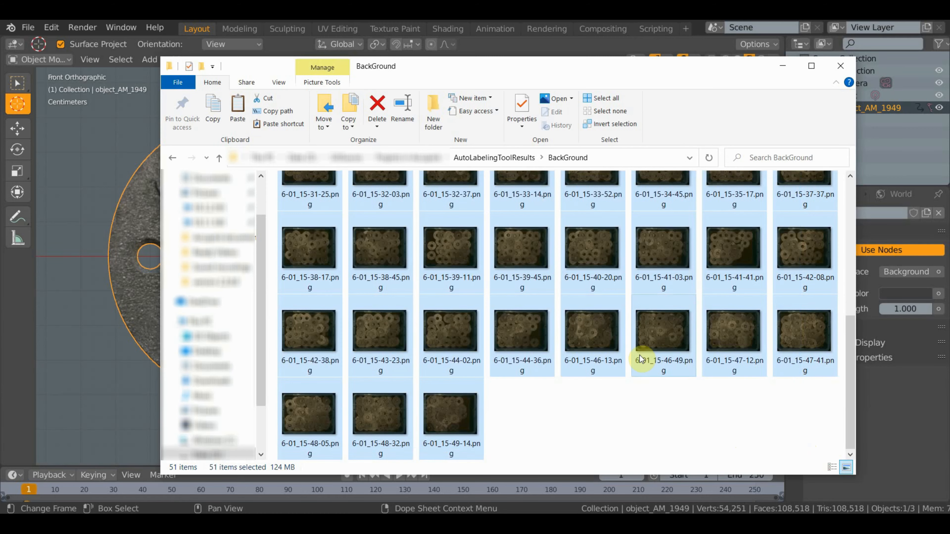
{"action": "right_click", "coordinate": [652, 333]}
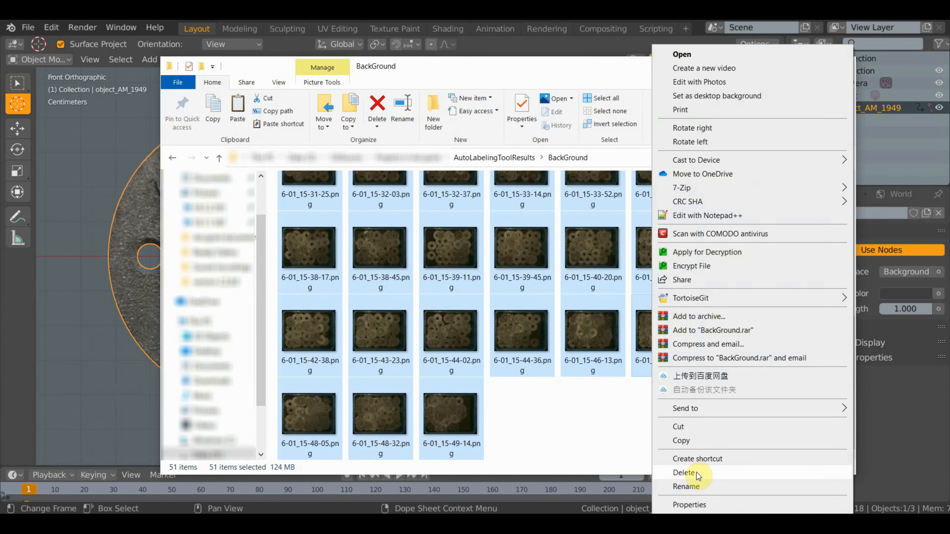
{"action": "left_click", "coordinate": [685, 473]}
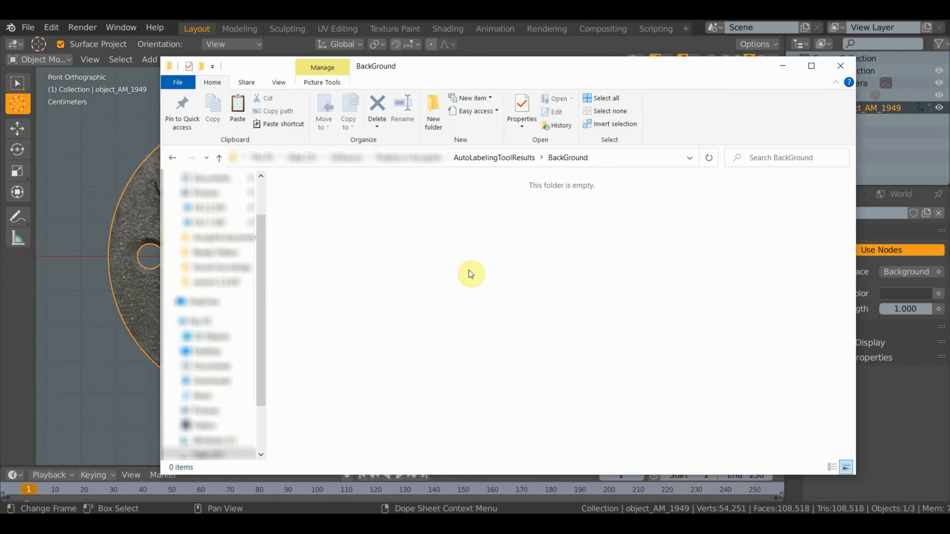
Step: Paste the copied empty-bin image 5-18_15-30-44.png into the BackGround folder, go back to AutoLabelingToolResults, and return to Blender
{"action": "right_click", "coordinate": [425, 250]}
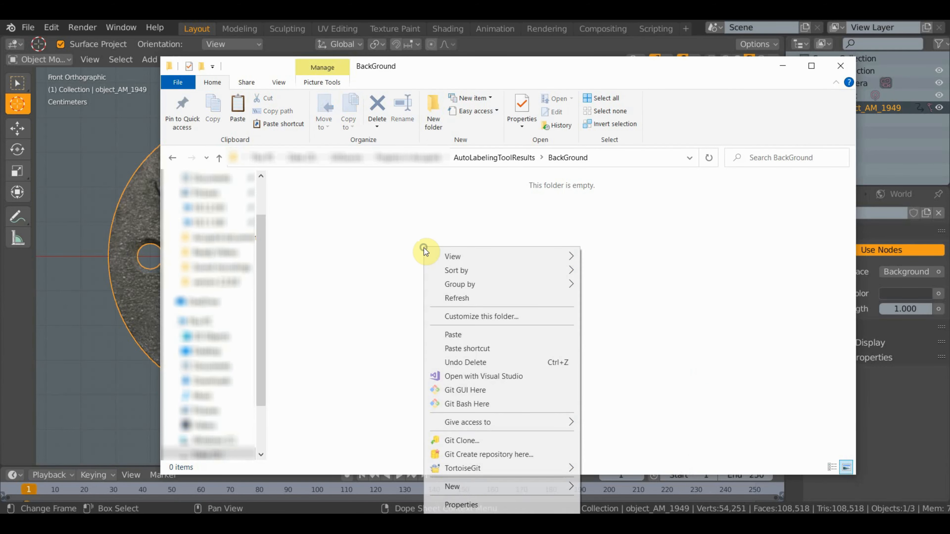
{"action": "left_click", "coordinate": [462, 335]}
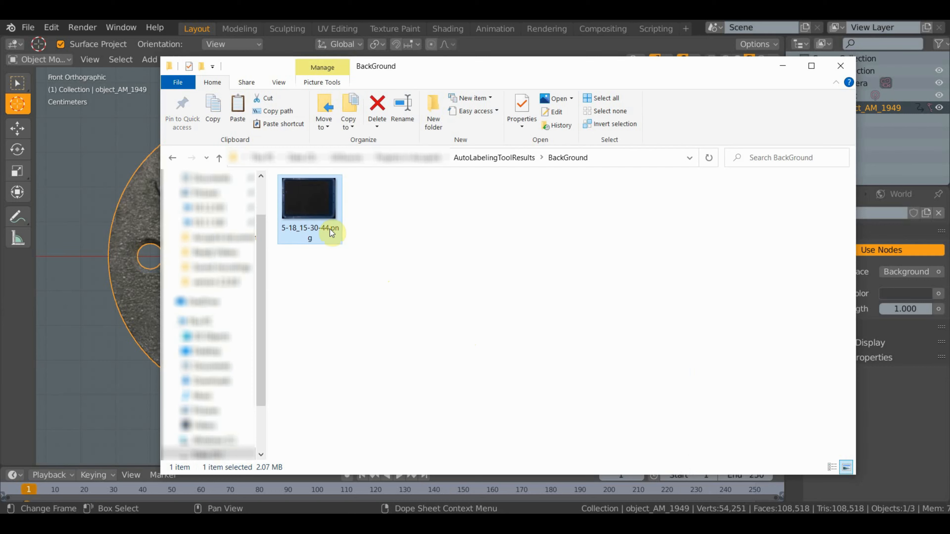
{"action": "left_click", "coordinate": [395, 249]}
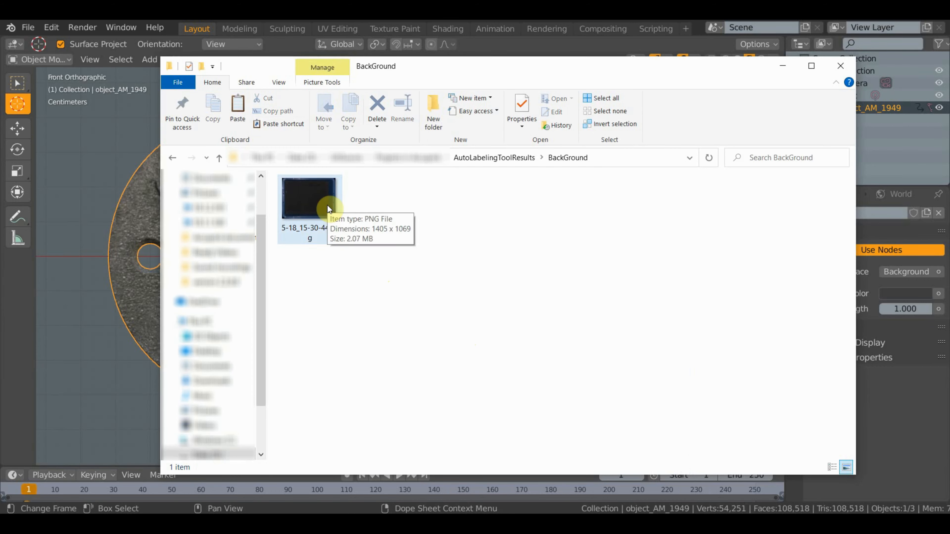
{"action": "left_click", "coordinate": [220, 158]}
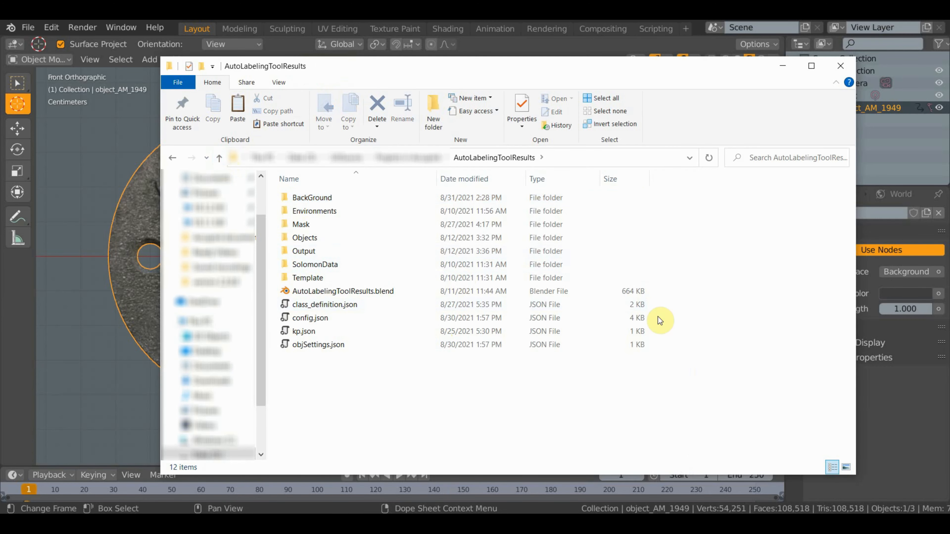
{"action": "left_click", "coordinate": [783, 65]}
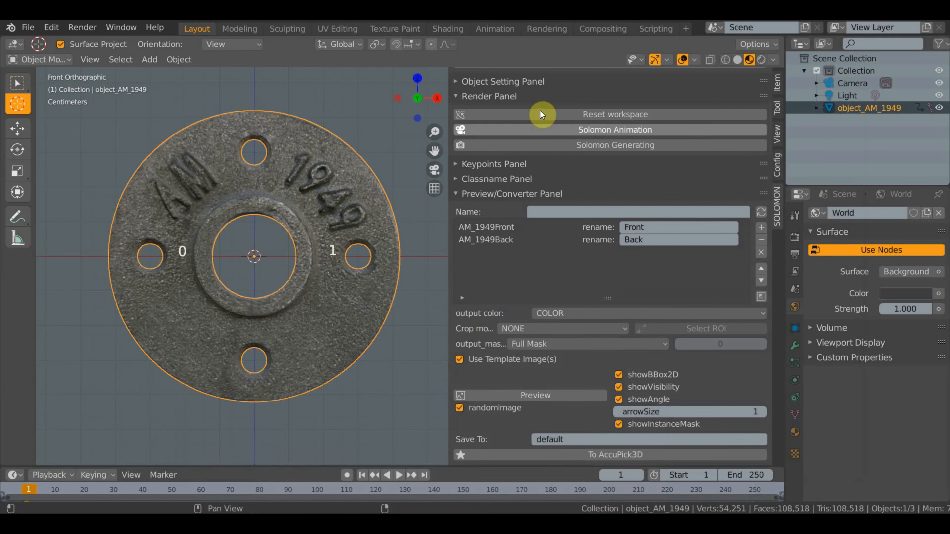
Step: Set the number of AM_1949 objects to range from 1 to 25 in the object settings
{"action": "left_click", "coordinate": [541, 82]}
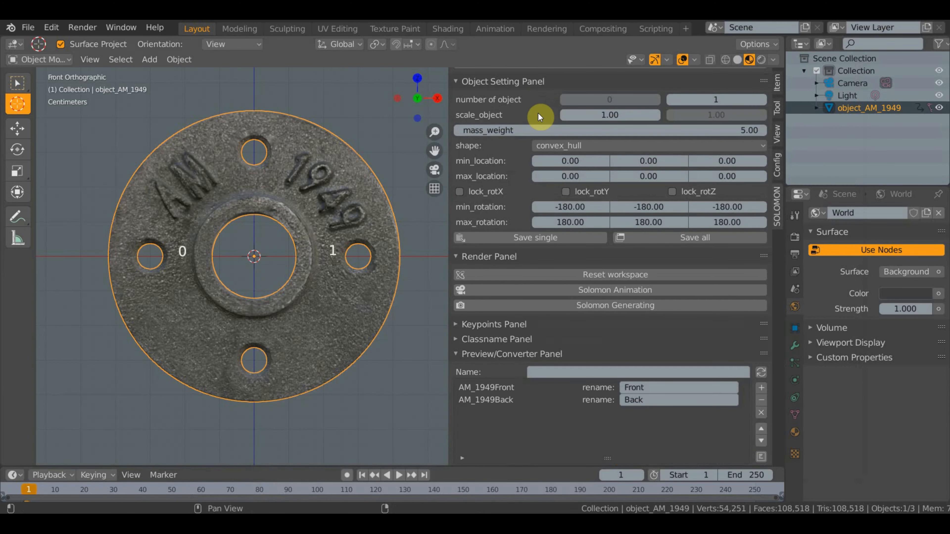
{"action": "left_click", "coordinate": [730, 100]}
{"action": "type", "text": "25"}
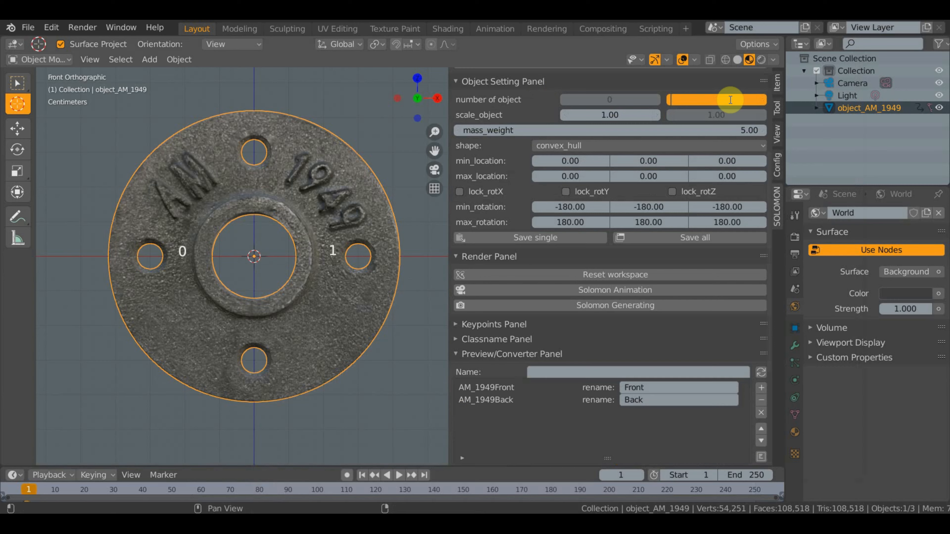
{"action": "left_click", "coordinate": [635, 98]}
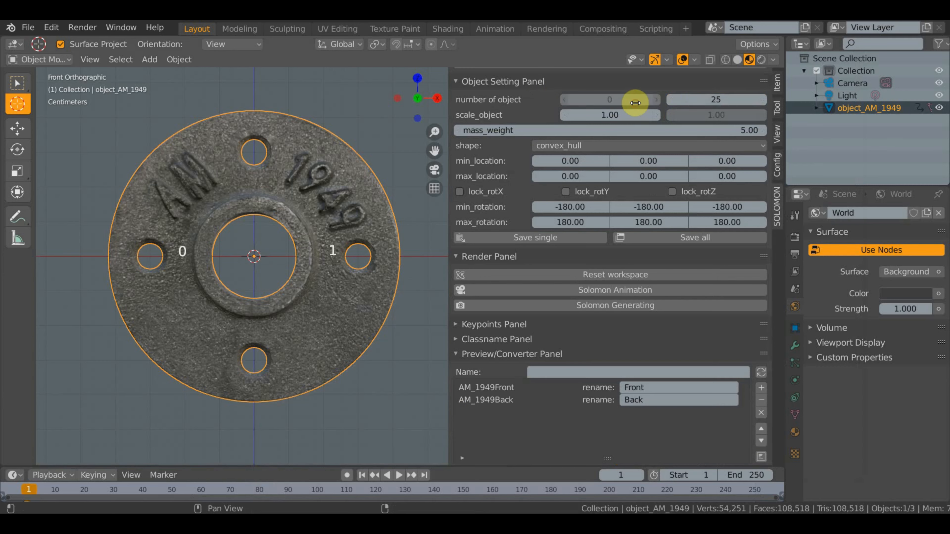
{"action": "type", "text": "1"}
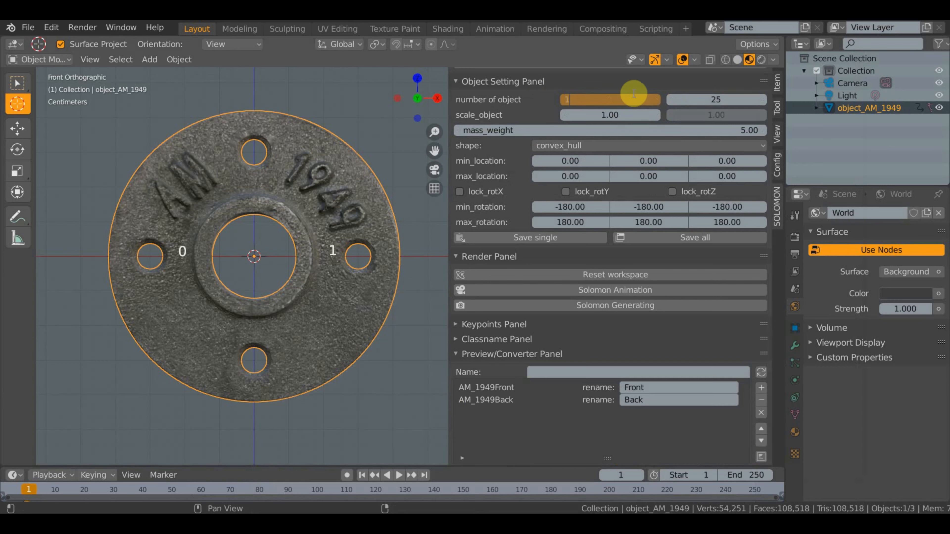
{"action": "key", "text": "Return"}
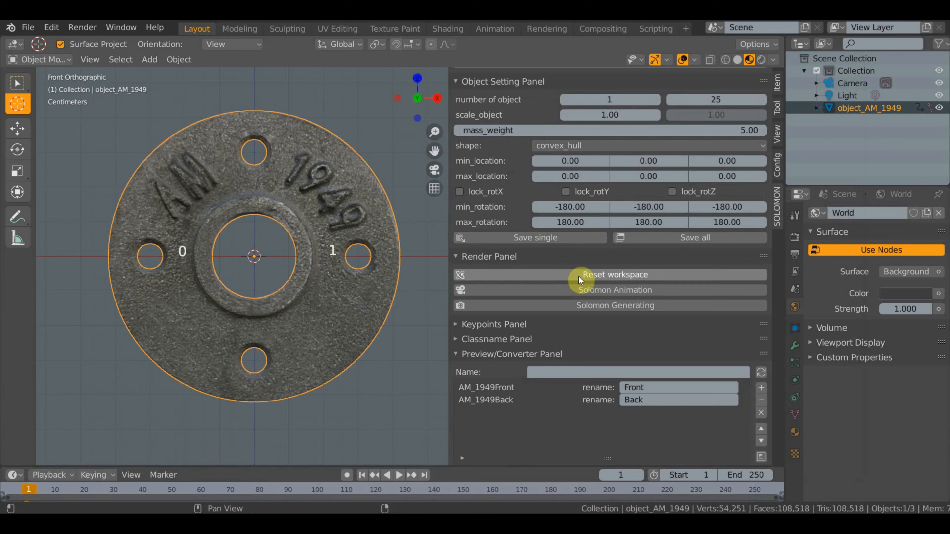
Step: Set the flange's mass weight to 2, save its settings as a single object, and collapse the object settings
{"action": "left_click", "coordinate": [706, 131]}
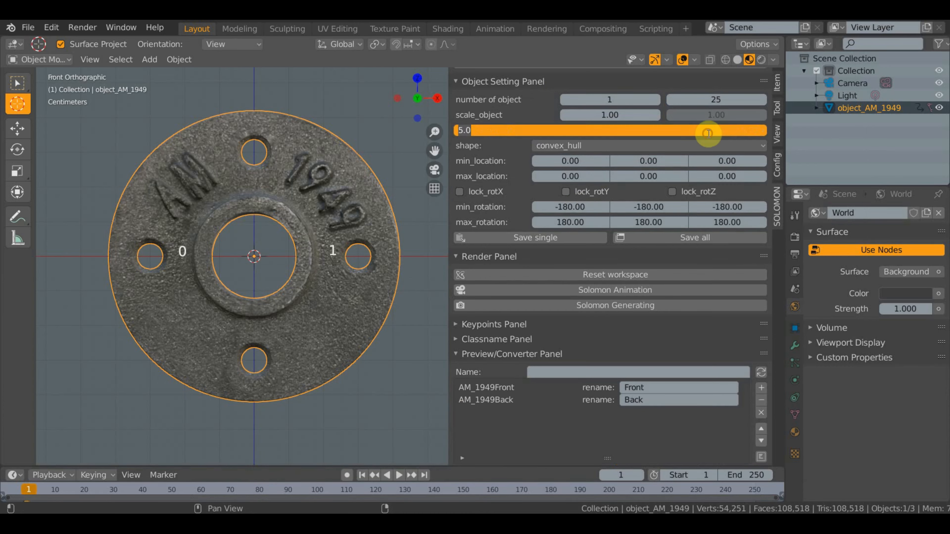
{"action": "type", "text": "2"}
{"action": "key", "text": "Return"}
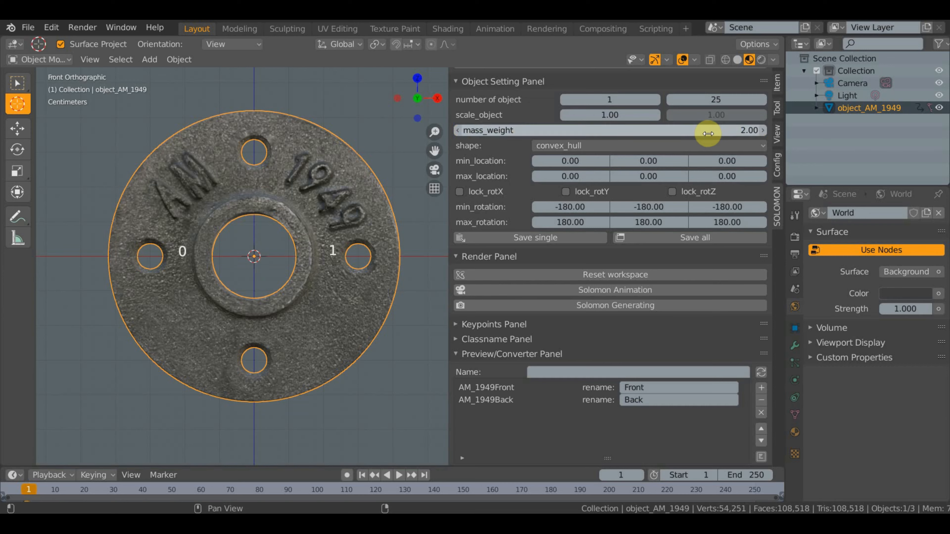
{"action": "left_click", "coordinate": [558, 239]}
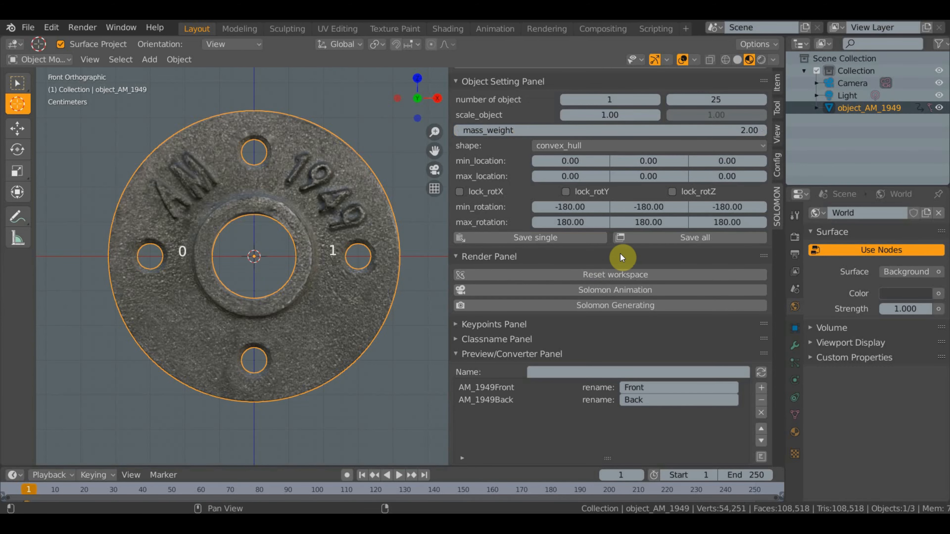
{"action": "scroll", "coordinate": [620, 254], "scroll_direction": "up", "scroll_amount": 2}
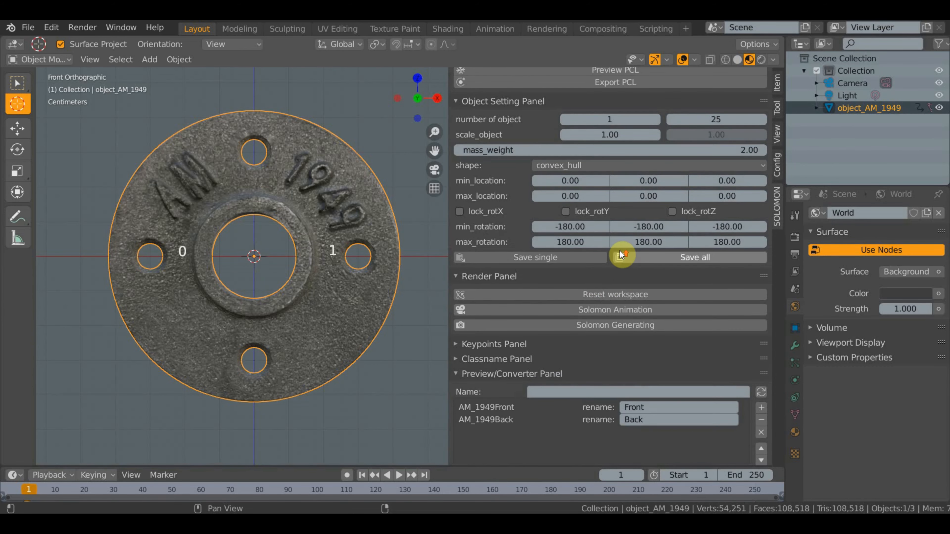
{"action": "left_click", "coordinate": [521, 101]}
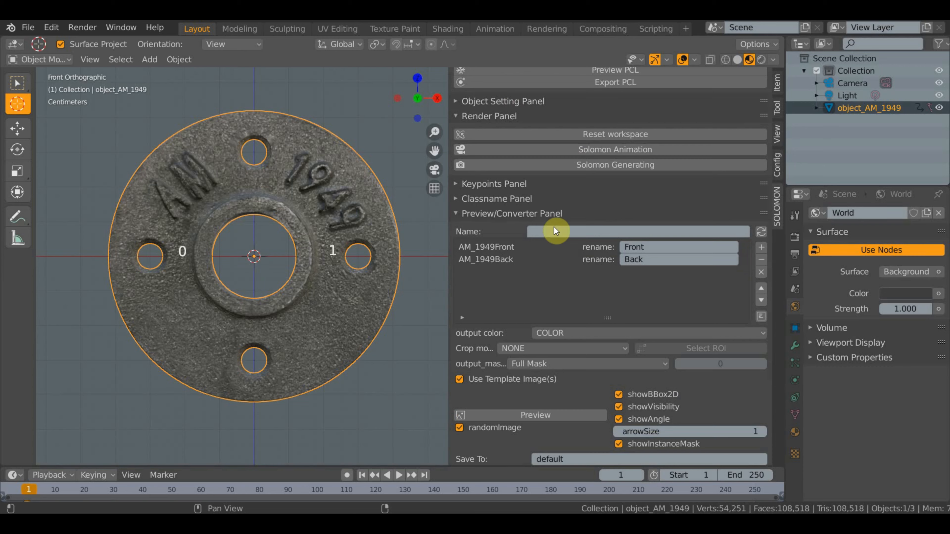
Step: Set the number of images to 10 in the project's render settings and save the config parameters
{"action": "scroll", "coordinate": [547, 289], "scroll_direction": "down", "scroll_amount": 1}
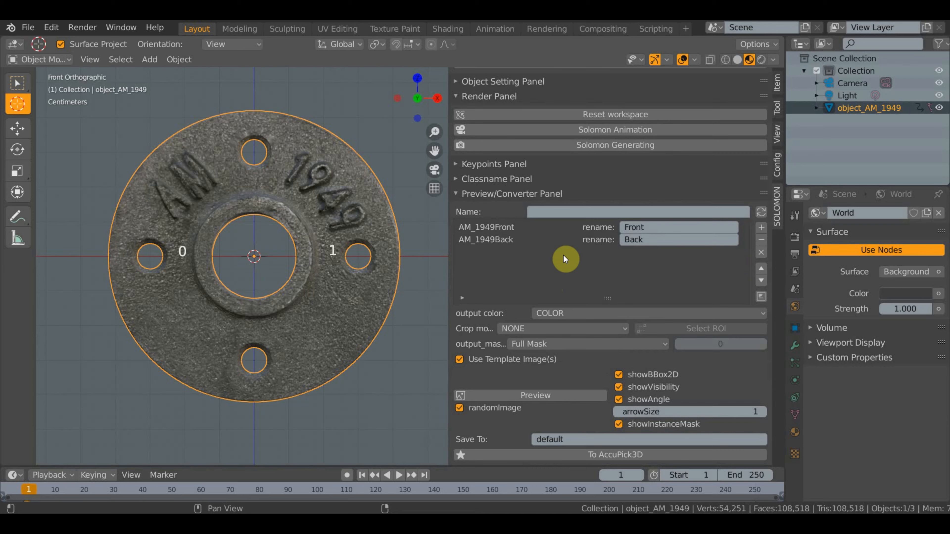
{"action": "left_click", "coordinate": [774, 169]}
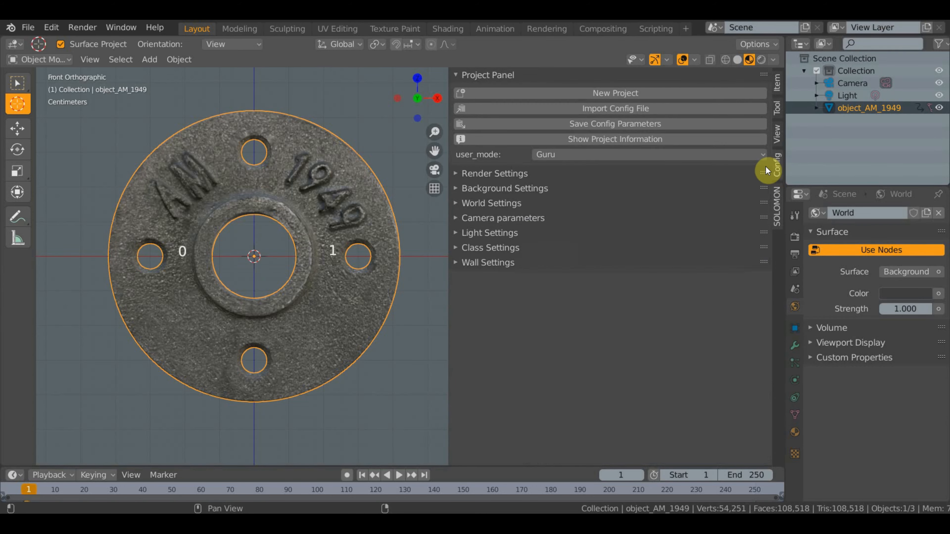
{"action": "left_click", "coordinate": [617, 176]}
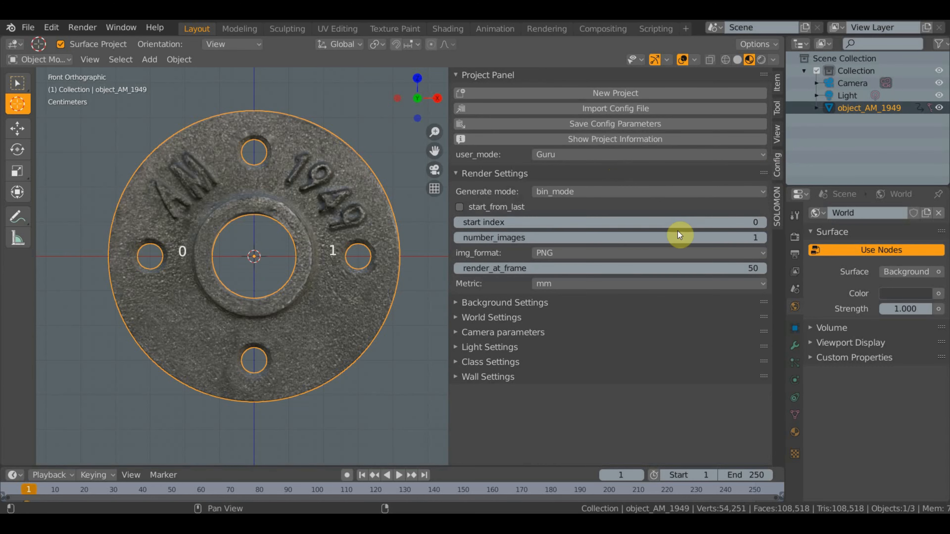
{"action": "left_click", "coordinate": [677, 237]}
{"action": "type", "text": "10"}
{"action": "key", "text": "Return"}
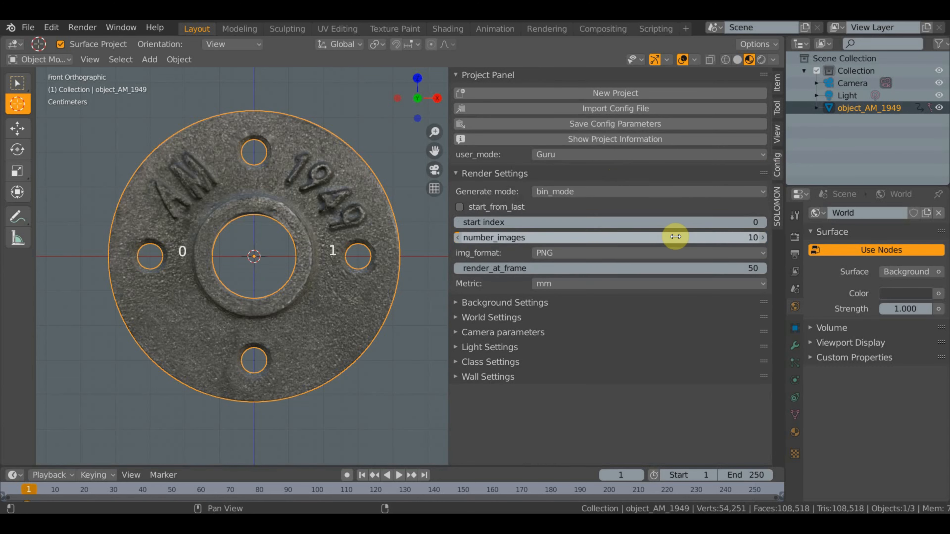
{"action": "left_click", "coordinate": [630, 125]}
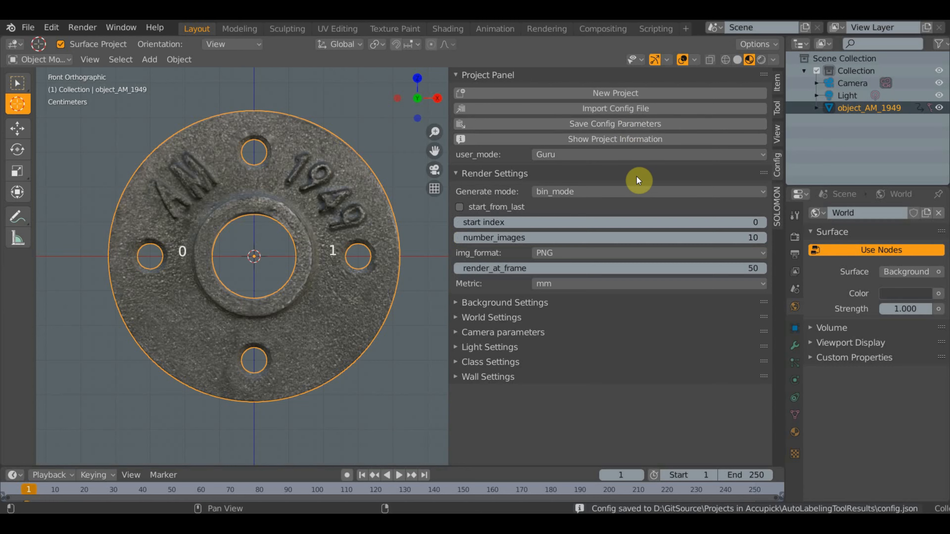
Step: Run the Solomon Animation, widen the viewport, and view the scattered flanges in the bin from above
{"action": "left_click", "coordinate": [616, 173]}
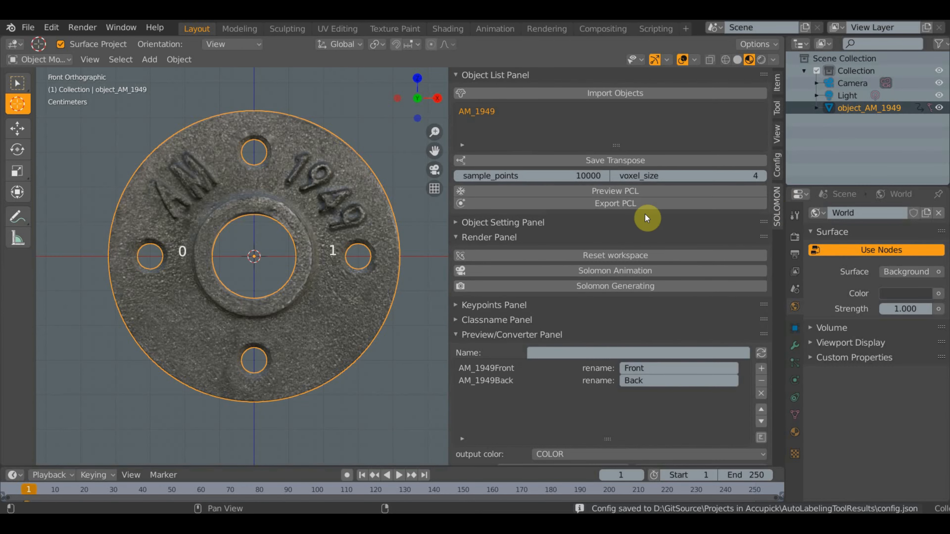
{"action": "left_click", "coordinate": [608, 270]}
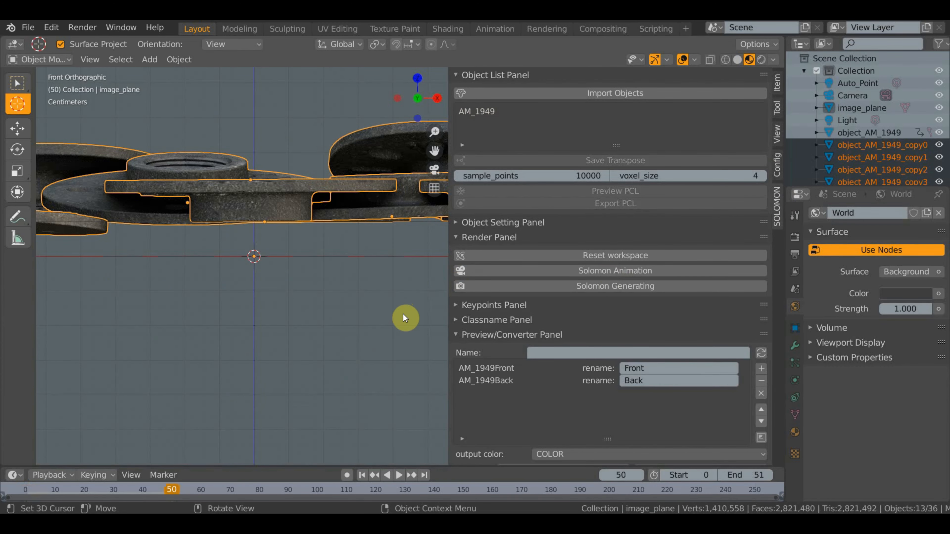
{"action": "middle_click_drag", "start_coordinate": [403, 318], "coordinate": [324, 384]}
{"action": "left_click", "coordinate": [454, 306]}
{"action": "left_click", "coordinate": [454, 304]}
{"action": "left_click_drag", "start_coordinate": [448, 300], "coordinate": [619, 294]}
{"action": "middle_click_drag", "start_coordinate": [424, 308], "coordinate": [503, 320], "text": "shift"}
Step: Switch the viewport to rendered shading, render a test image of the flanges in the bin, and close it
{"action": "left_click", "coordinate": [762, 61]}
{"action": "key", "text": "F12"}
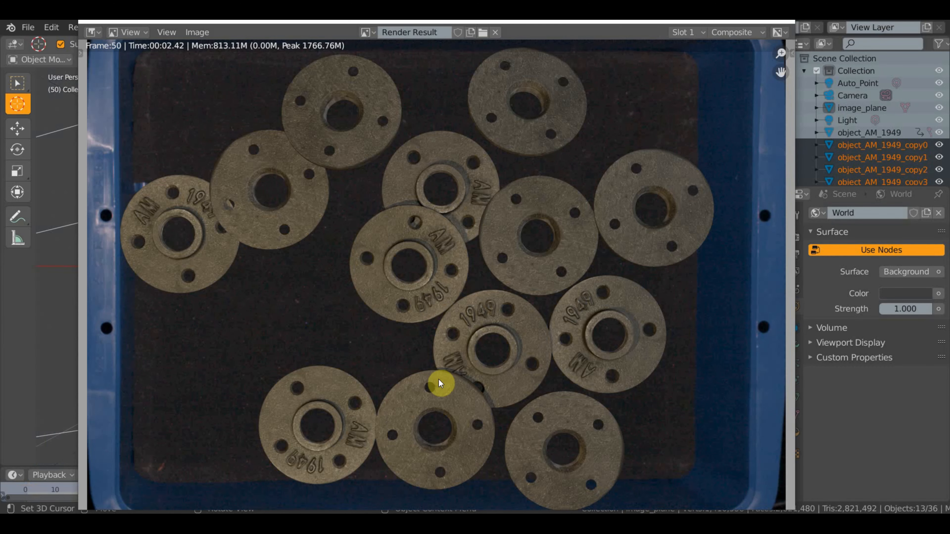
{"action": "key", "text": "Escape"}
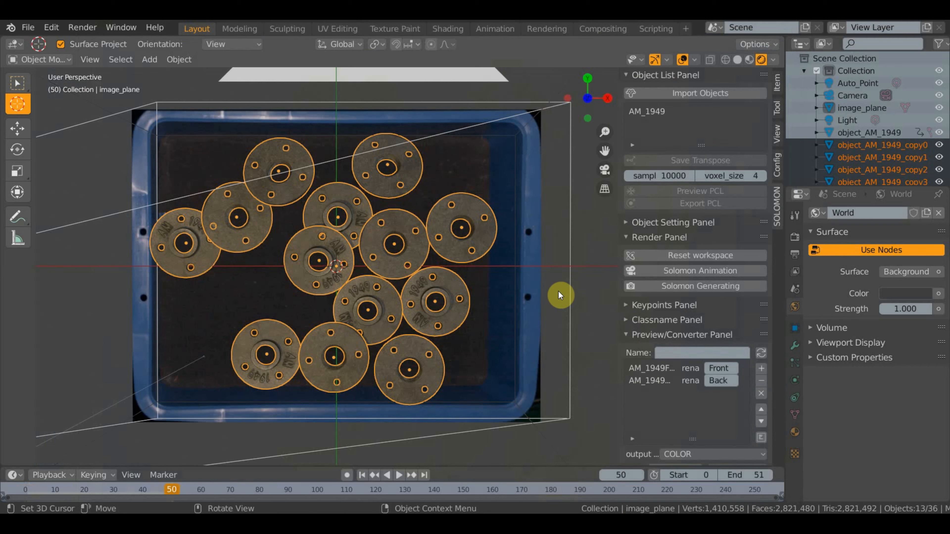
Step: Generate the synthetic bin images with Solomon Generating and widen the add-on sidebar to show the full Preview/Converter settings
{"action": "left_click", "coordinate": [659, 286]}
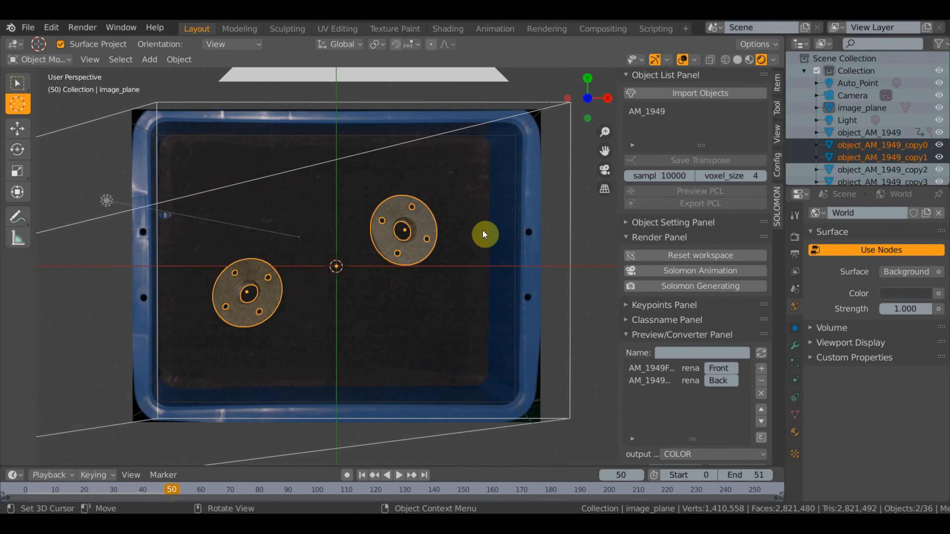
{"action": "mouse_move", "coordinate": [581, 355]}
{"action": "middle_mouse_down"}
{"action": "mouse_move", "coordinate": [575, 265]}
{"action": "mouse_move", "coordinate": [539, 335]}
{"action": "mouse_move", "coordinate": [581, 356]}
{"action": "middle_mouse_up"}
{"action": "scroll", "coordinate": [690, 386], "scroll_direction": "down", "scroll_amount": 8}
{"action": "left_click_drag", "start_coordinate": [619, 283], "coordinate": [367, 286]}
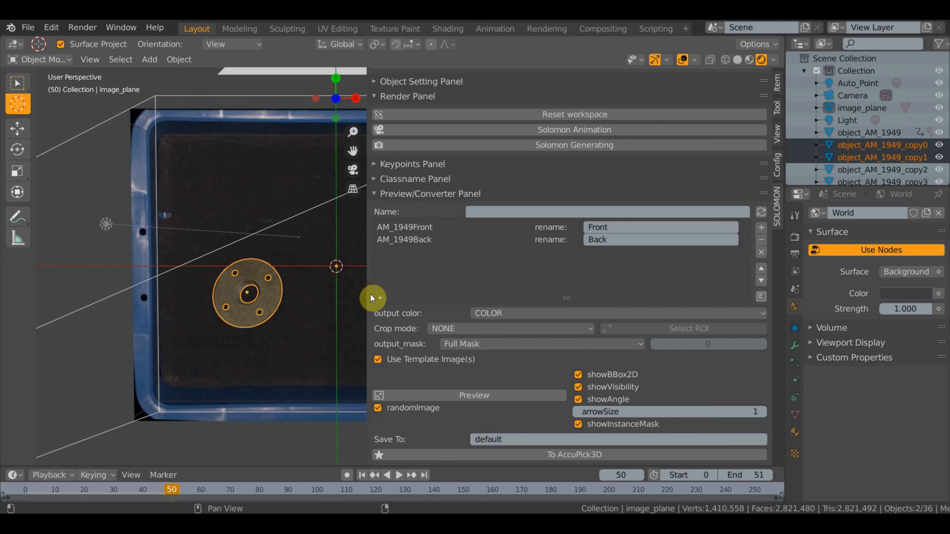
Step: Review the output color options, set the crop mode to BLACK MASK, and load 5-18_15-30-44.png for ROI selection
{"action": "left_click", "coordinate": [533, 313]}
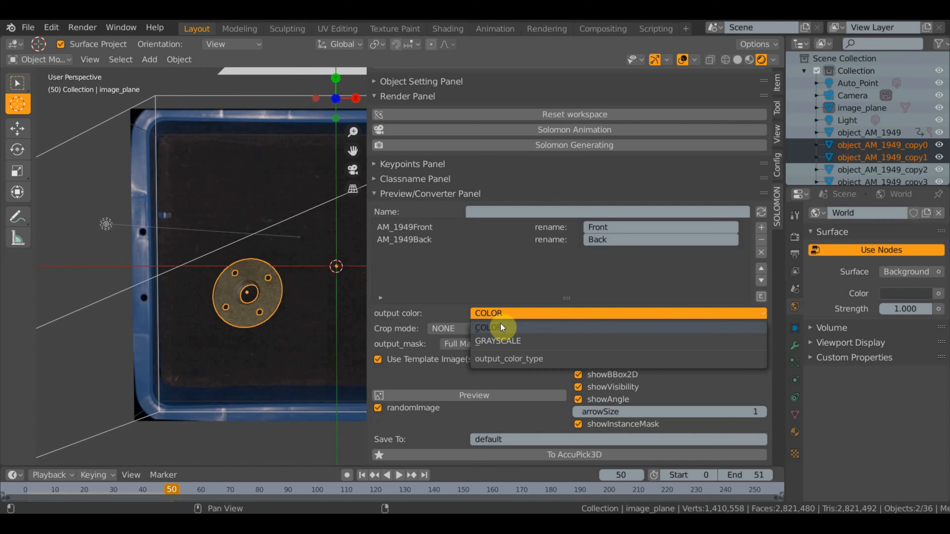
{"action": "left_click", "coordinate": [449, 311]}
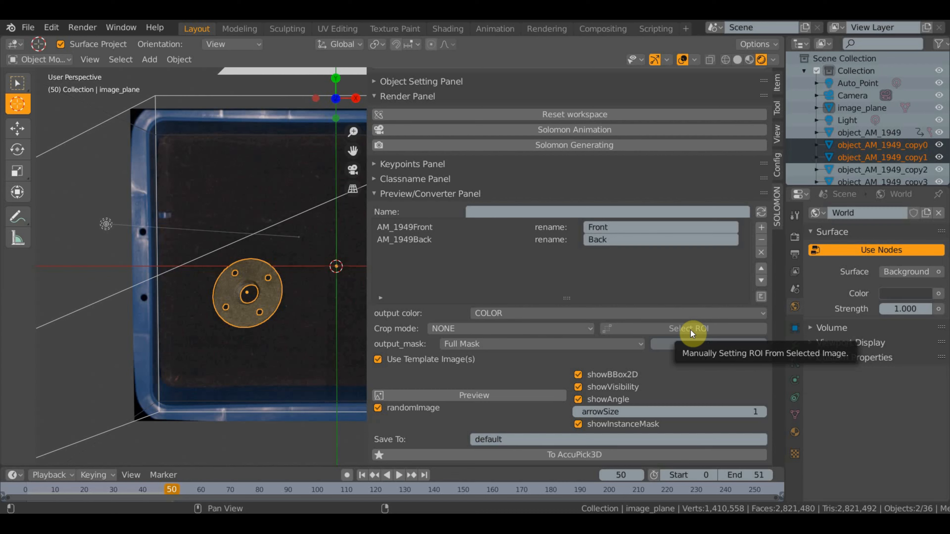
{"action": "left_click", "coordinate": [576, 329]}
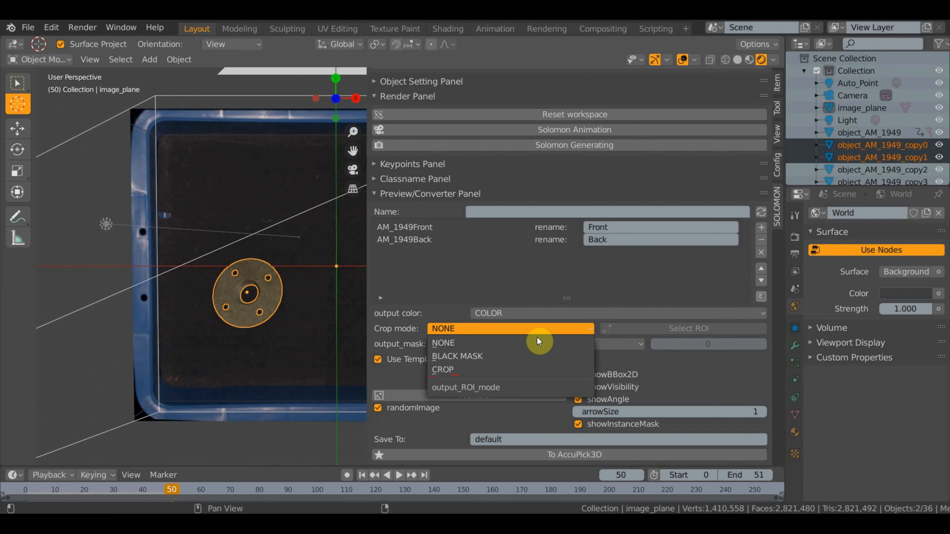
{"action": "left_click", "coordinate": [523, 357]}
{"action": "left_click", "coordinate": [680, 328]}
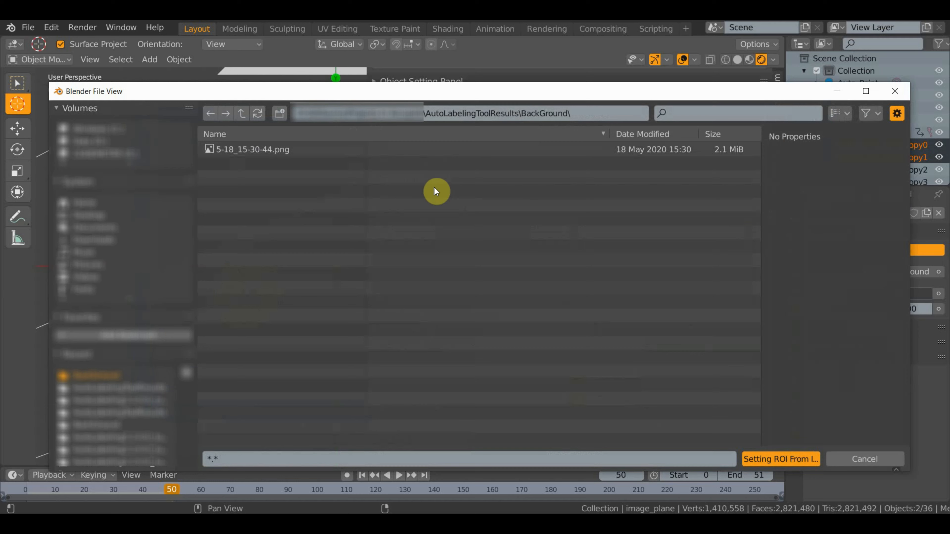
{"action": "left_click", "coordinate": [256, 151]}
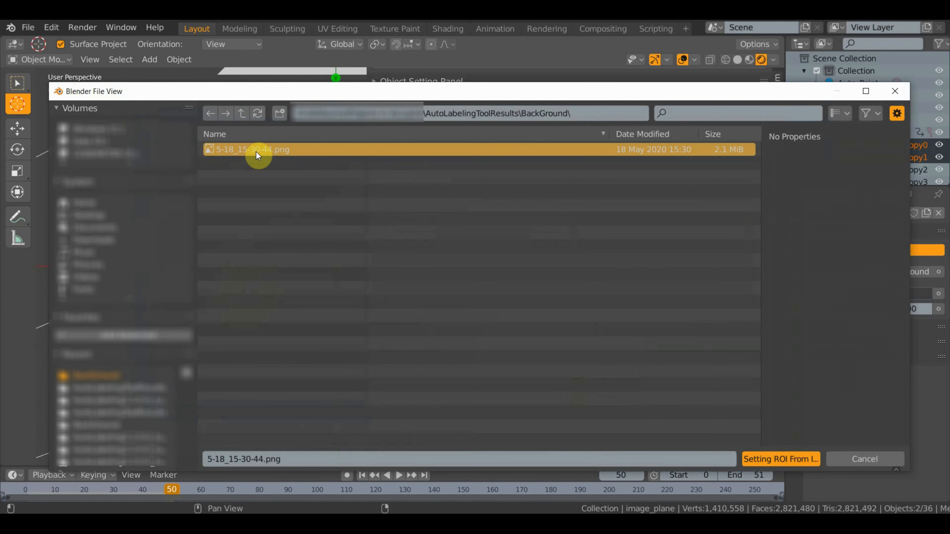
{"action": "left_click", "coordinate": [783, 457]}
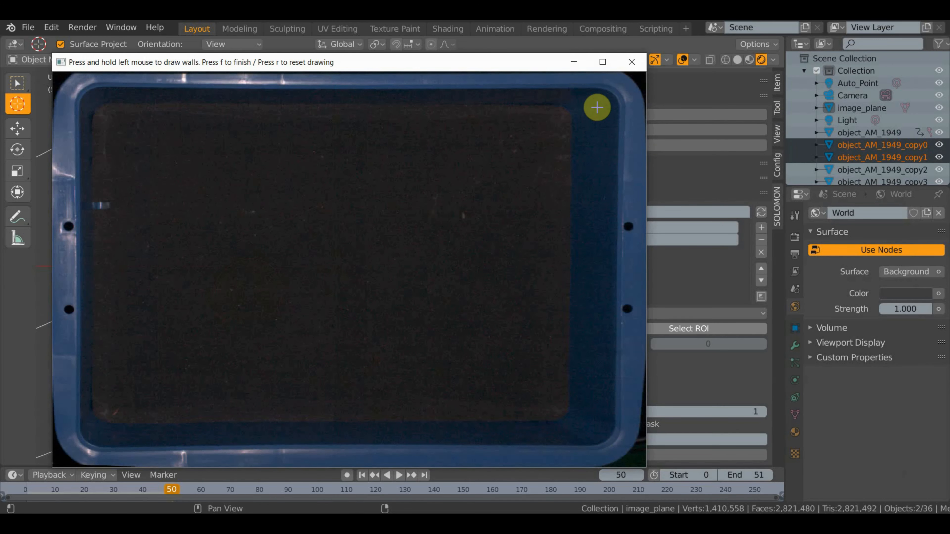
Step: Try drawing a rectangular ROI in the middle of the bin, reset it, and return the crop mode to NONE
{"action": "left_click_drag", "start_coordinate": [220, 188], "coordinate": [476, 347]}
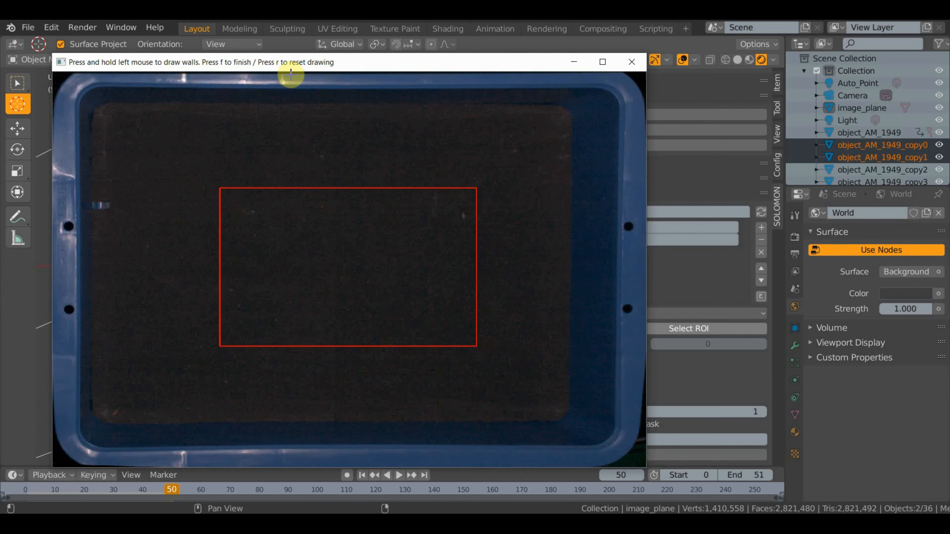
{"action": "key", "text": "r"}
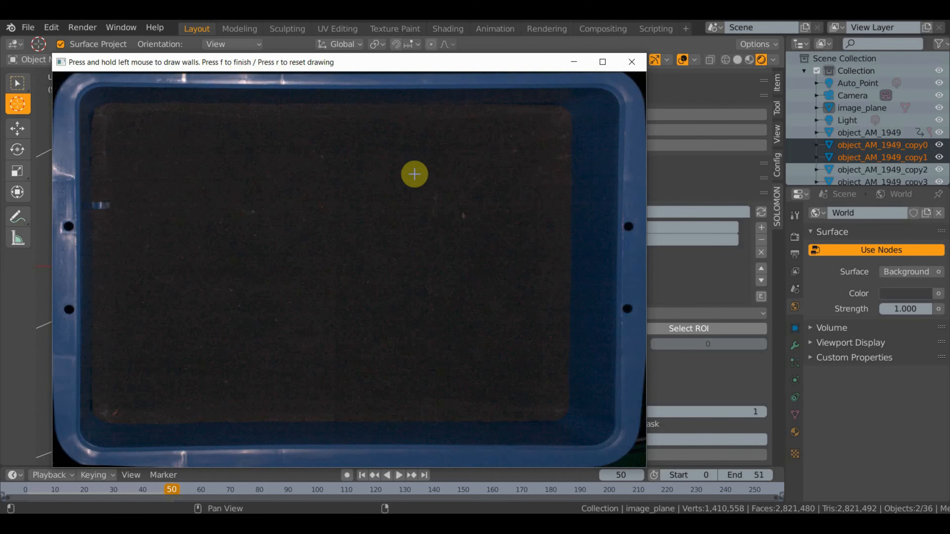
{"action": "left_click", "coordinate": [627, 62]}
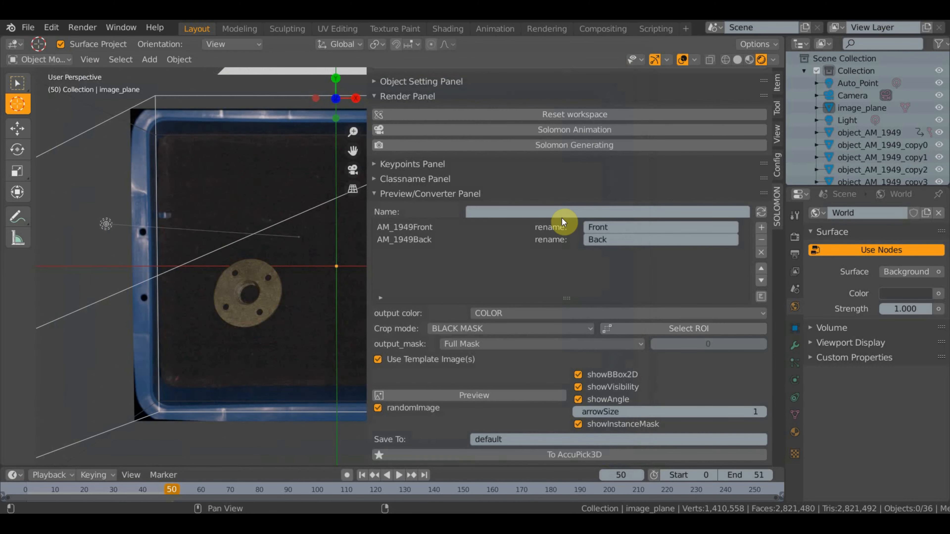
{"action": "left_click", "coordinate": [568, 328]}
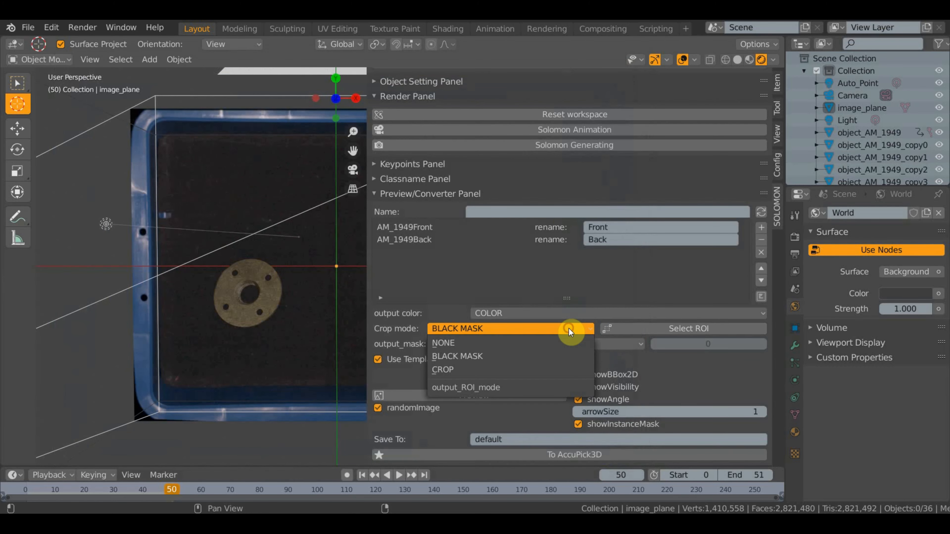
{"action": "left_click", "coordinate": [504, 343]}
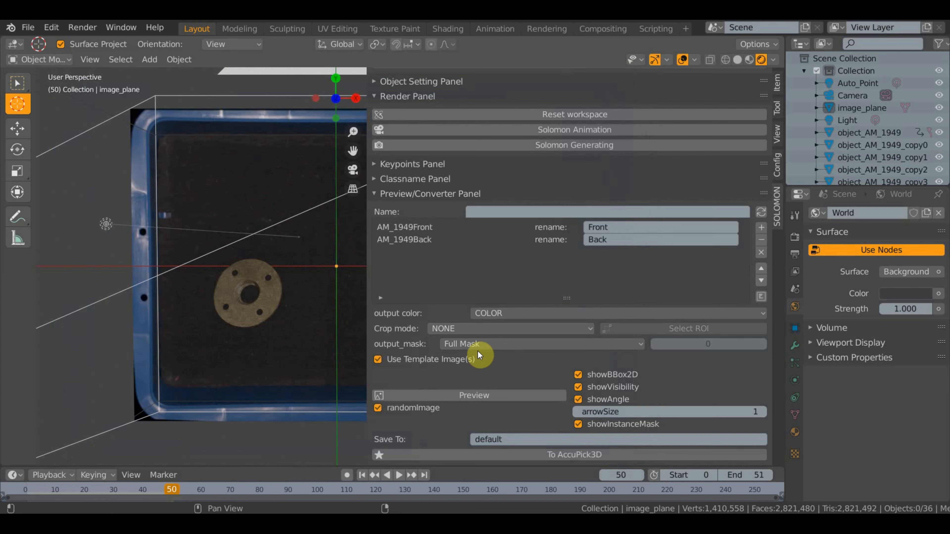
Step: Set the output mask to Biggest Area and disable the random image option
{"action": "left_click", "coordinate": [527, 350]}
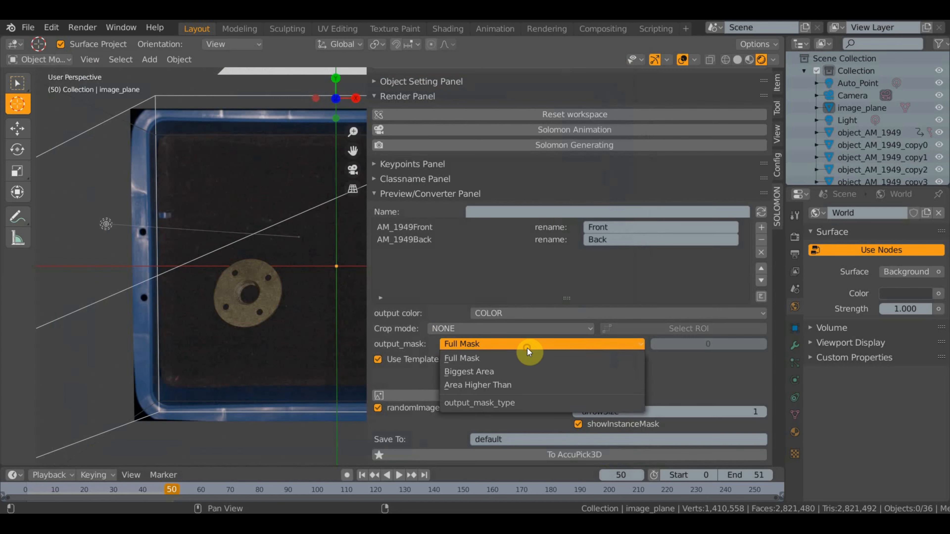
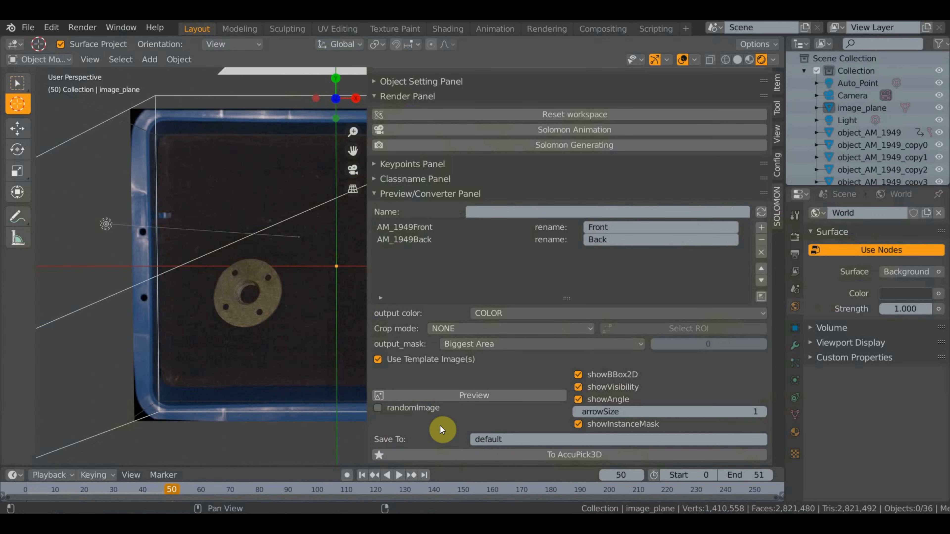
Step: Check the SolomonData results folder in File Explorer, and run the AccuPick3D conversion in Blender with the default save location
{"action": "left_click", "coordinate": [427, 523]}
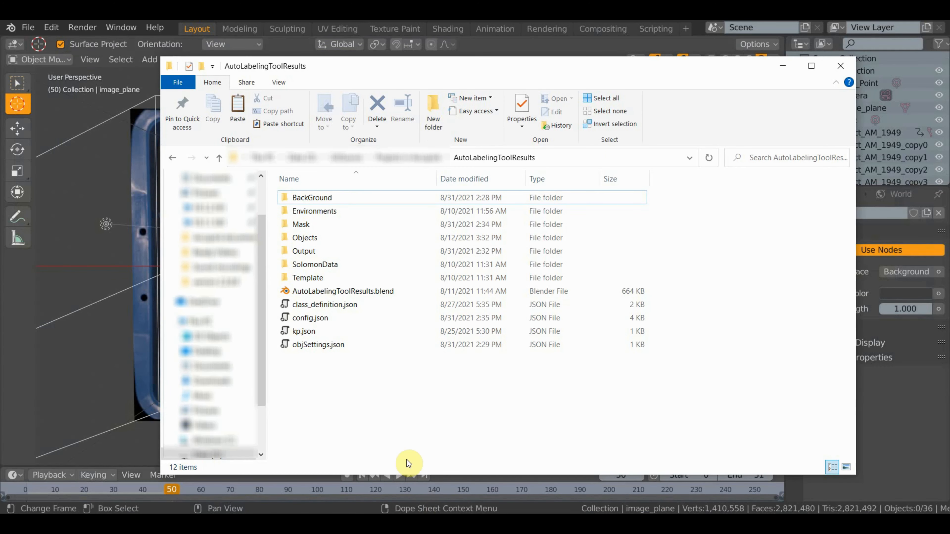
{"action": "double_click", "coordinate": [315, 264]}
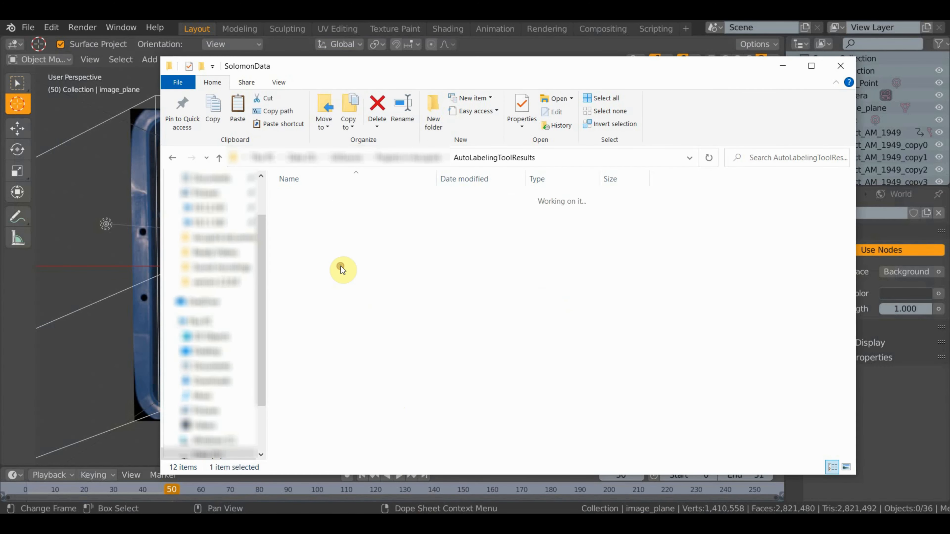
{"action": "left_click", "coordinate": [783, 66]}
{"action": "left_click", "coordinate": [496, 453]}
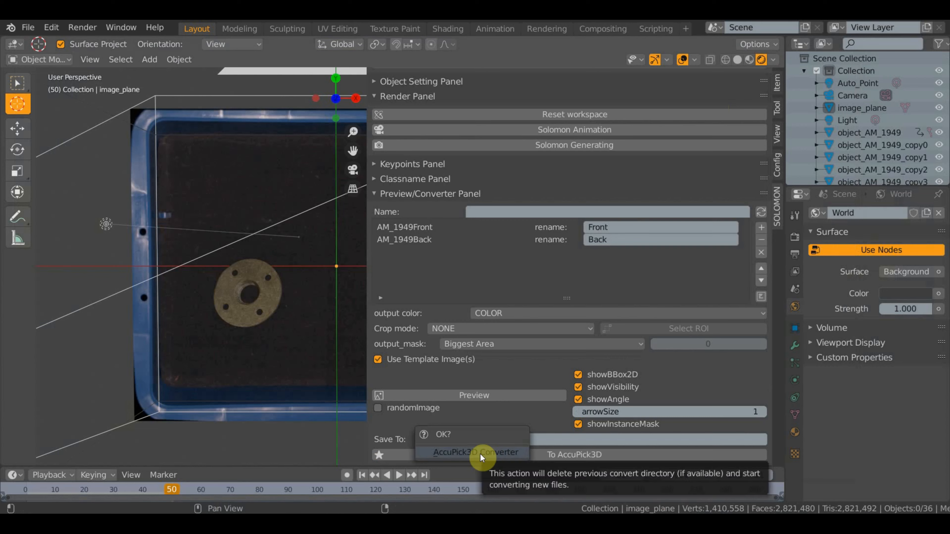
{"action": "left_click", "coordinate": [465, 453]}
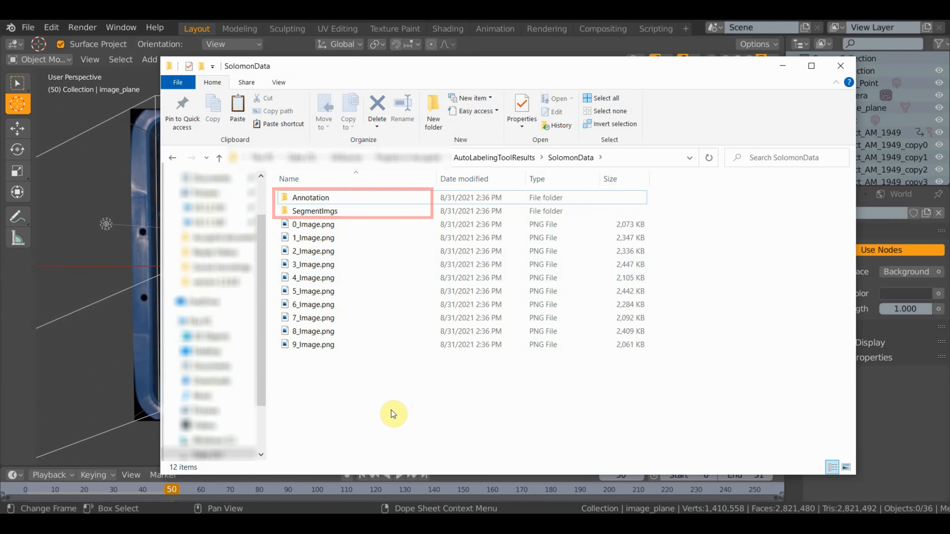
Step: Examine the converted images and the Annotation and SegmentImgs folders in SolomonData, and minimize the folder window
{"action": "mouse_move", "coordinate": [355, 416]}
{"action": "left_mouse_down"}
{"action": "mouse_move", "coordinate": [348, 320]}
{"action": "mouse_move", "coordinate": [318, 199]}
{"action": "mouse_move", "coordinate": [307, 195]}
{"action": "left_mouse_up"}
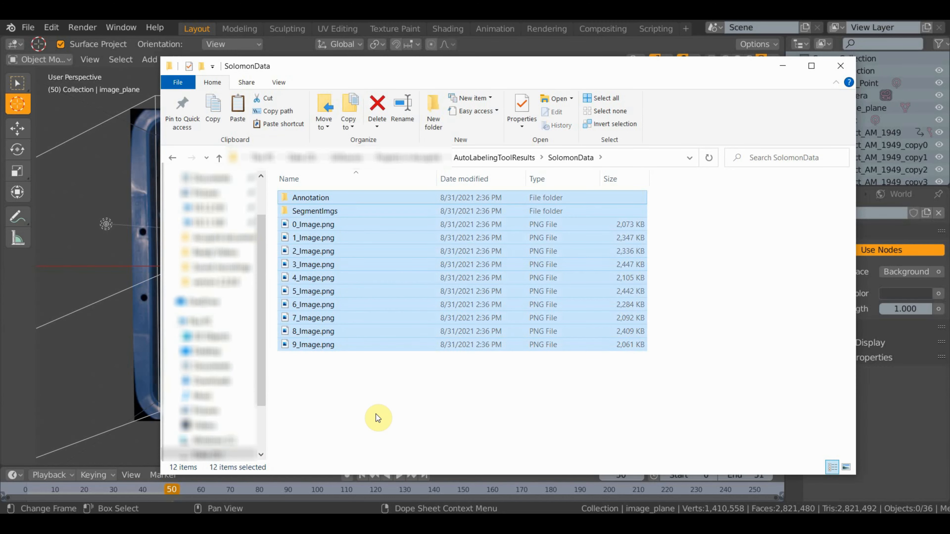
{"action": "left_click", "coordinate": [556, 397]}
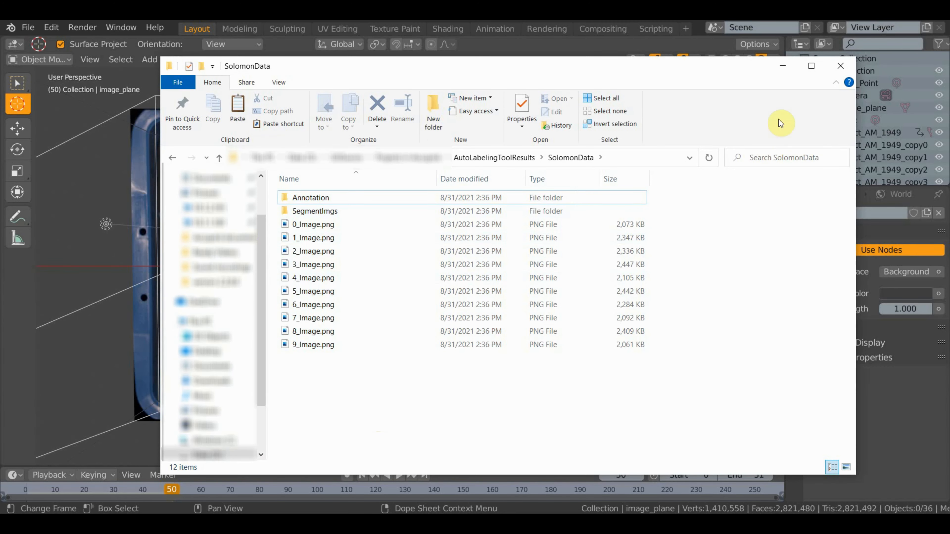
{"action": "left_click", "coordinate": [783, 71]}
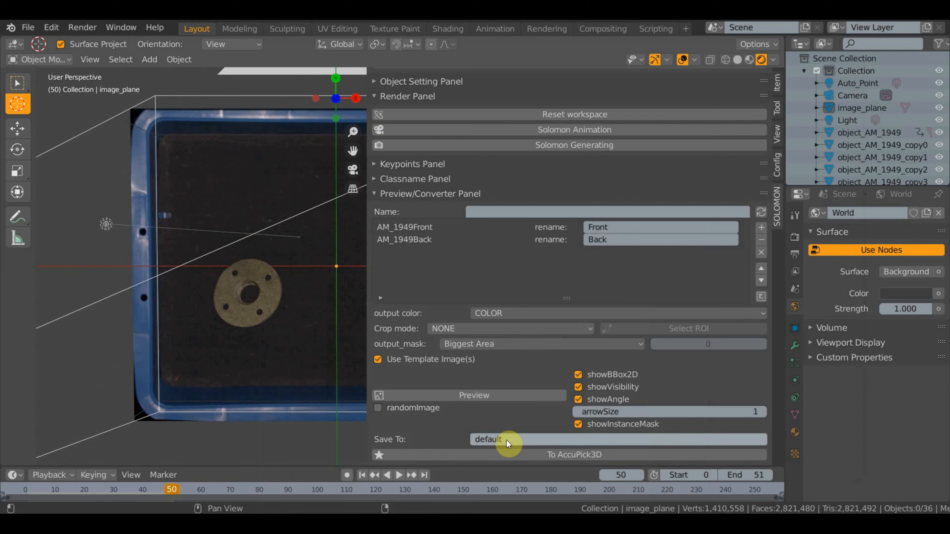
Step: Switch to AccuPick 3D and open the Images folder of the Recognition block's instance segmentation tool
{"action": "left_click", "coordinate": [559, 455]}
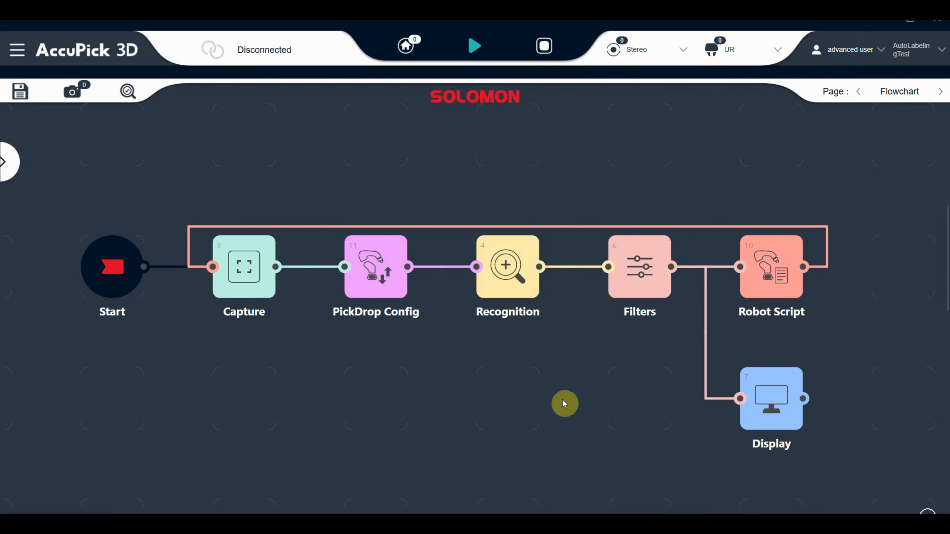
{"action": "left_click", "coordinate": [506, 281]}
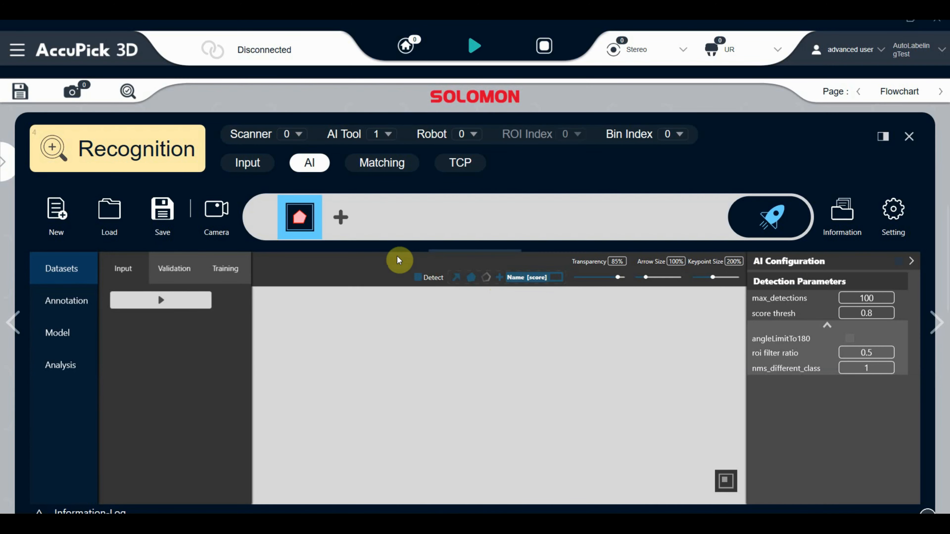
{"action": "right_click", "coordinate": [315, 227]}
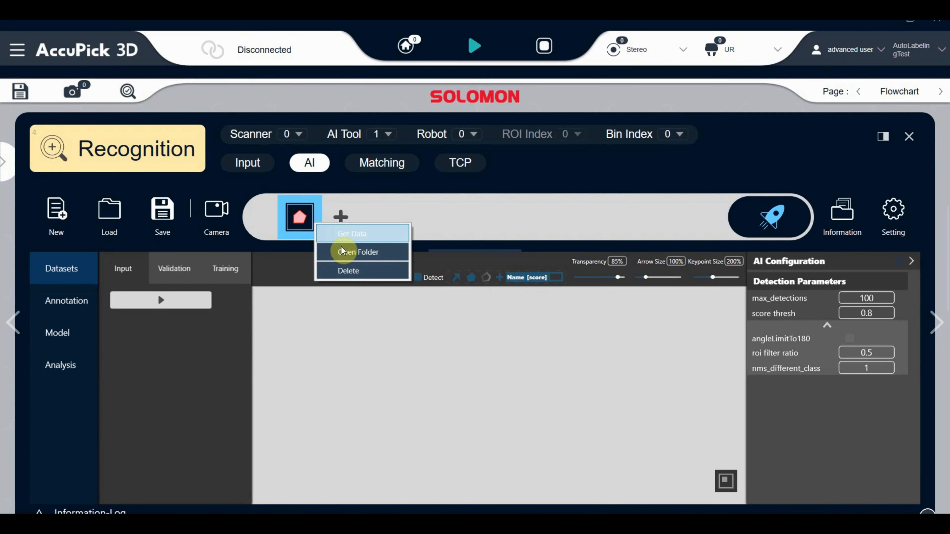
{"action": "left_click", "coordinate": [357, 254]}
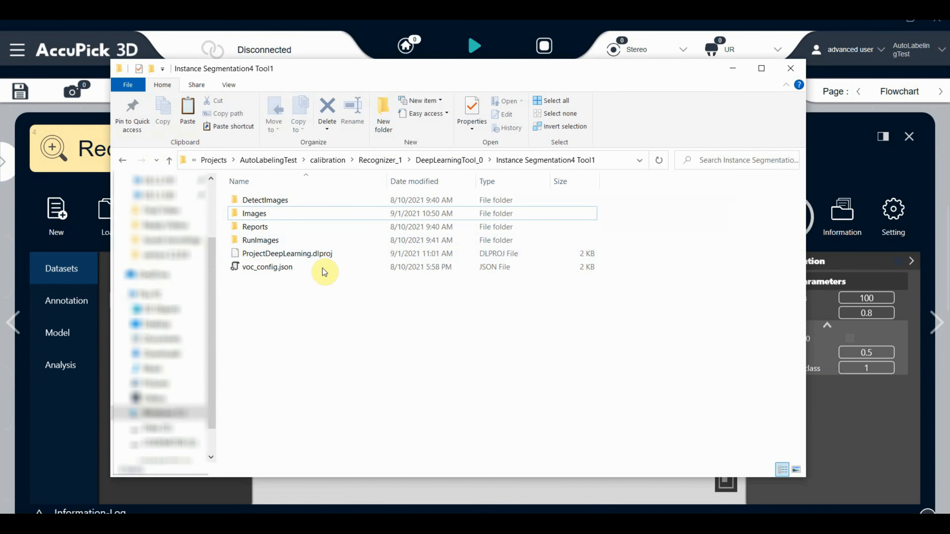
{"action": "left_click", "coordinate": [264, 215]}
{"action": "double_click", "coordinate": [264, 216]}
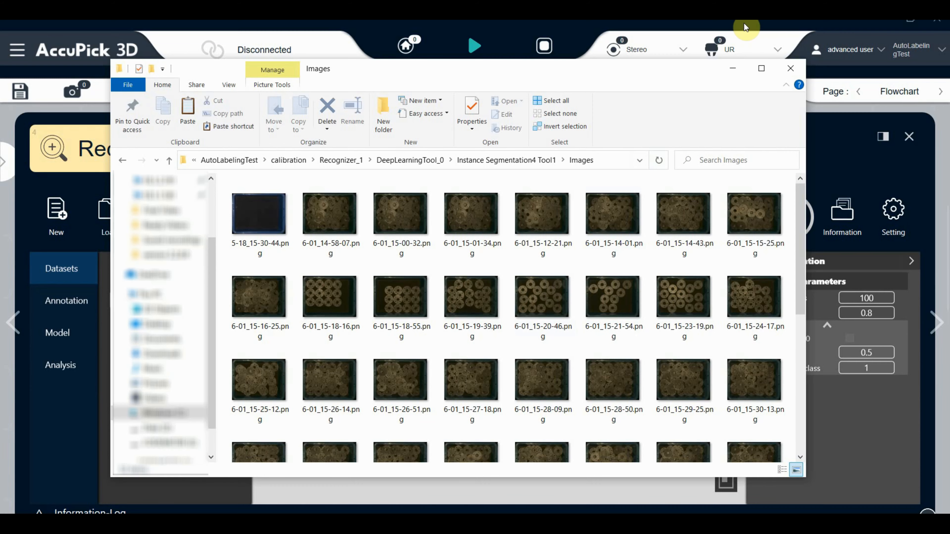
Step: Close AccuPick 3D and check Task Manager for any leftover background process of it
{"action": "left_click", "coordinate": [939, 28]}
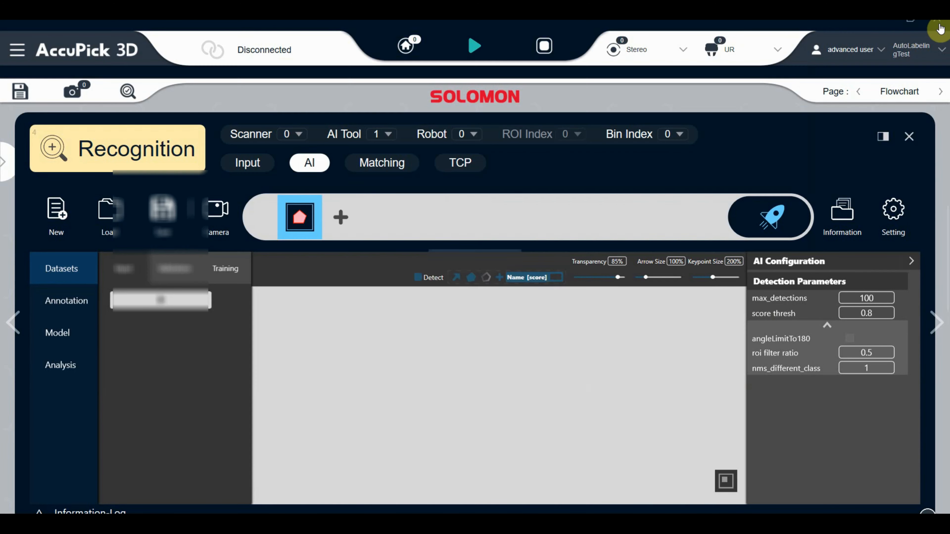
{"action": "left_click", "coordinate": [413, 324]}
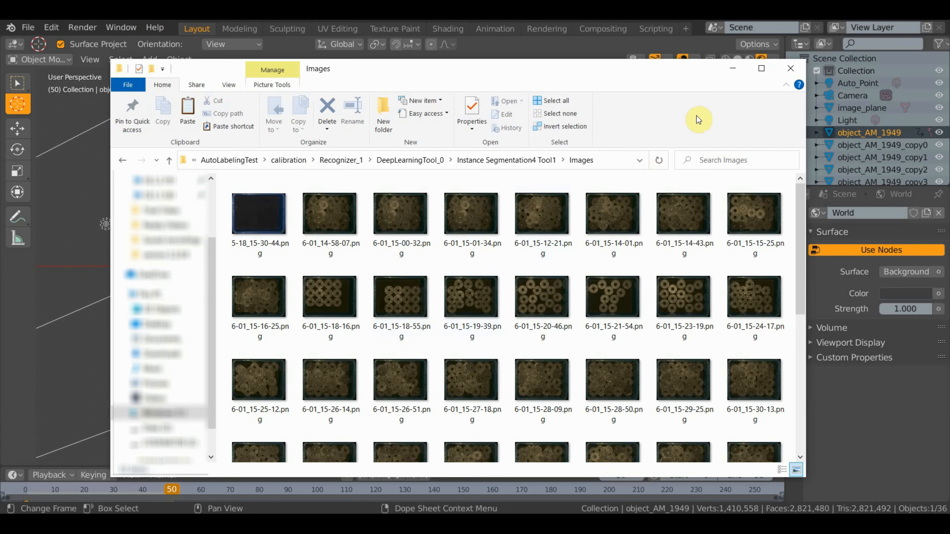
{"action": "right_click", "coordinate": [658, 526]}
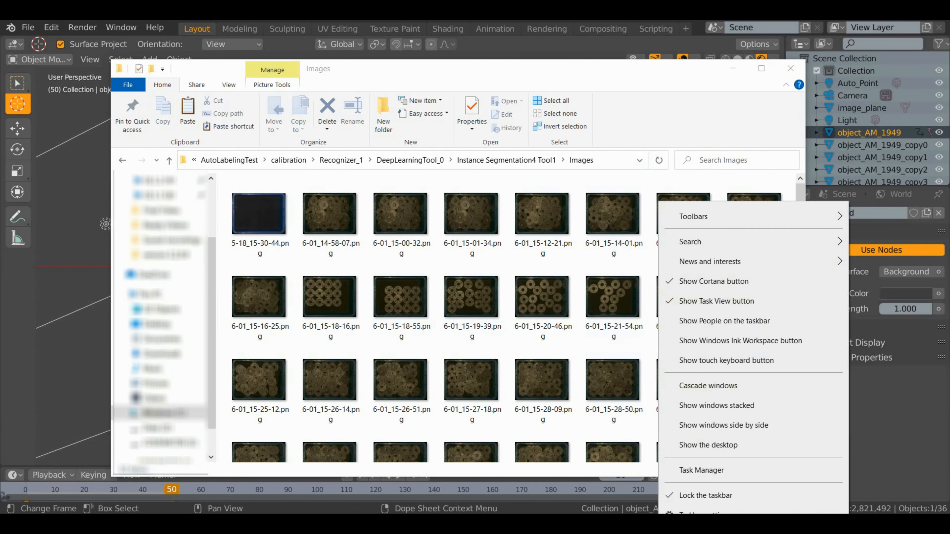
{"action": "left_click", "coordinate": [690, 473]}
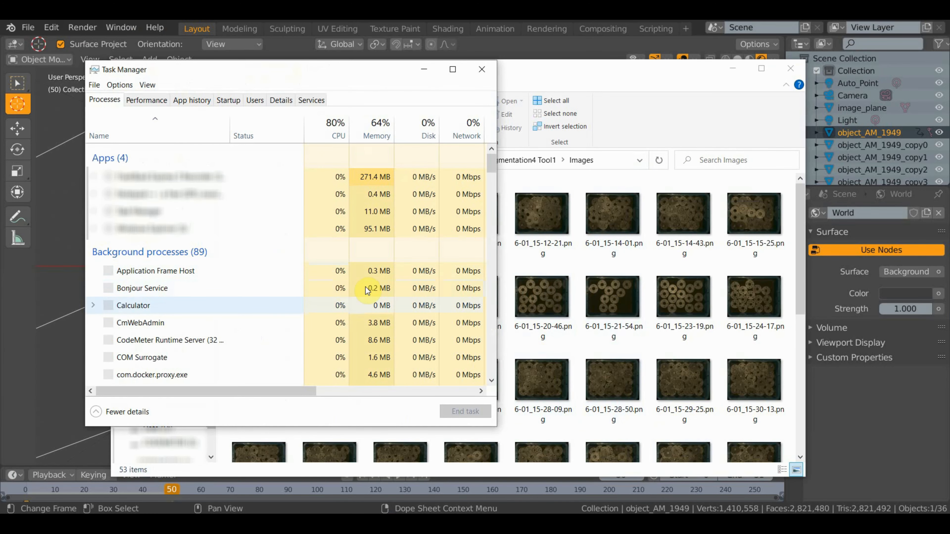
{"action": "scroll", "coordinate": [233, 346], "scroll_direction": "down", "scroll_amount": 3}
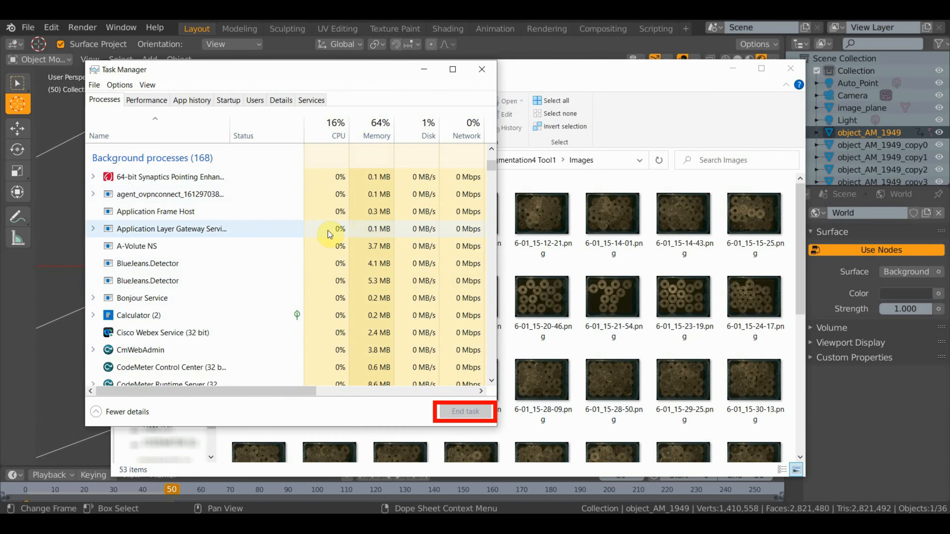
{"action": "left_click", "coordinate": [482, 70]}
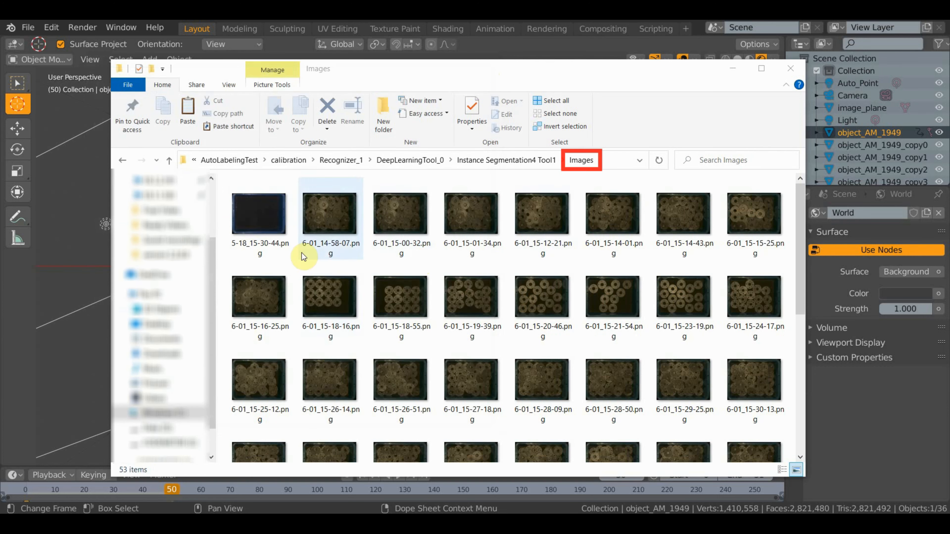
Step: Cut all the PNG images from 6-01_14-58-07.png through 6-01_15-49-14.png out of the Images folder, leaving out 5-18_15-30-44.png
{"action": "left_click", "coordinate": [260, 217]}
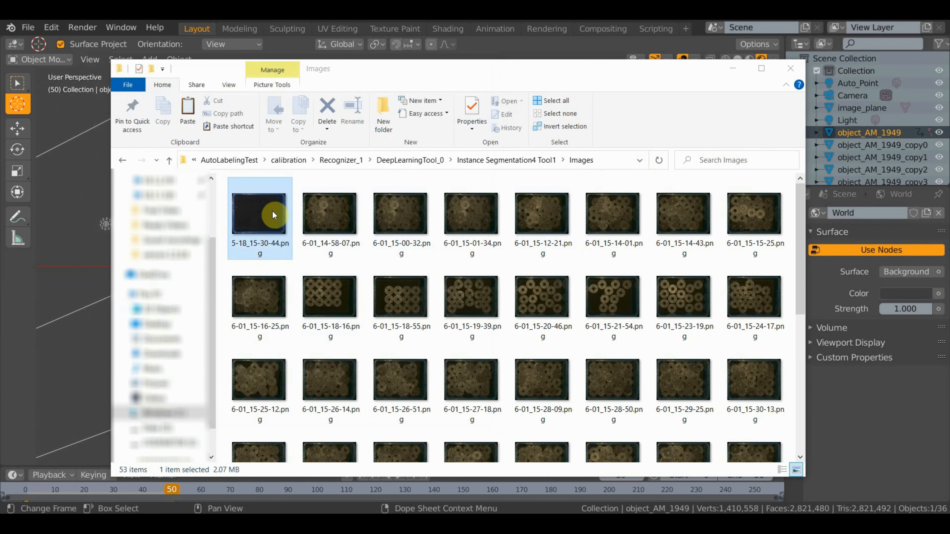
{"action": "scroll", "coordinate": [502, 324], "scroll_direction": "down", "scroll_amount": 5}
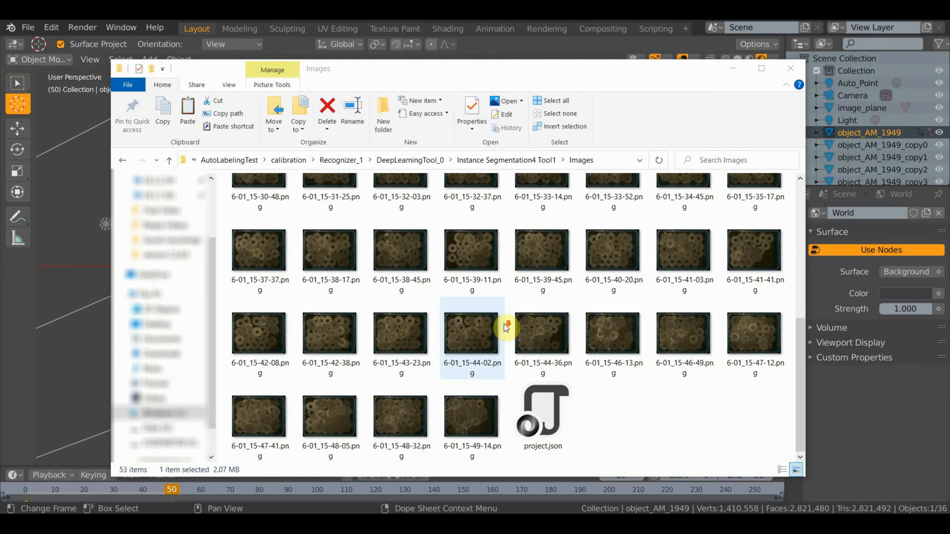
{"action": "scroll", "coordinate": [547, 276], "scroll_direction": "up", "scroll_amount": 5}
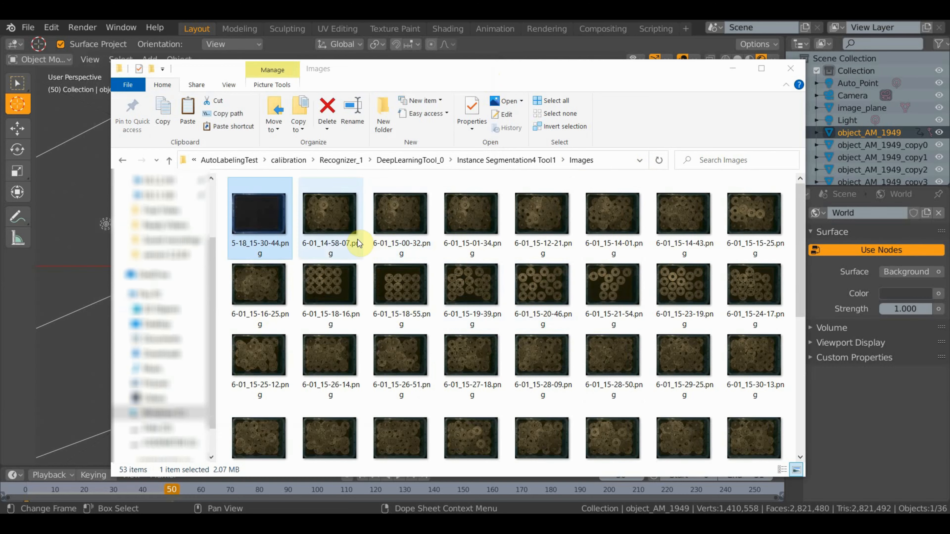
{"action": "left_click", "coordinate": [332, 227]}
{"action": "scroll", "coordinate": [458, 285], "scroll_direction": "down", "scroll_amount": 5}
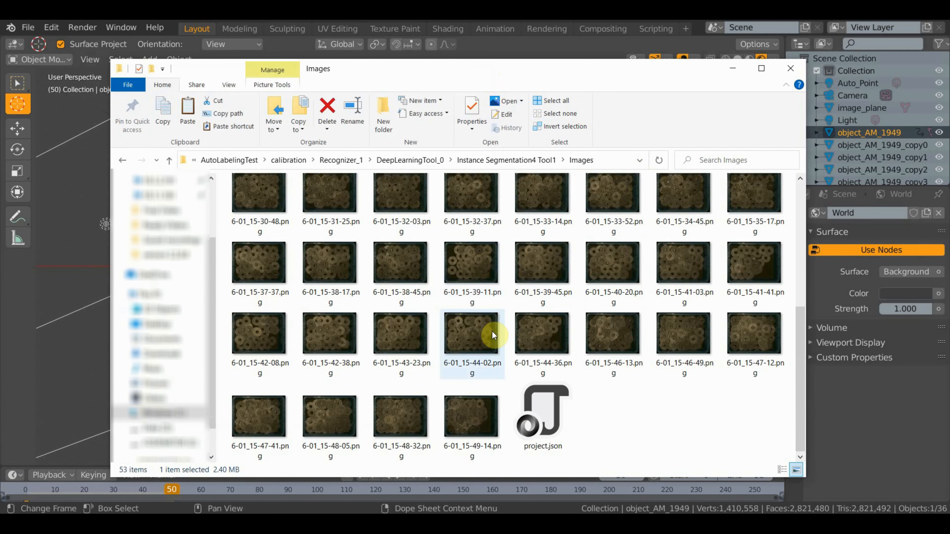
{"action": "left_click", "coordinate": [475, 405], "text": "shift"}
{"action": "scroll", "coordinate": [498, 346], "scroll_direction": "up", "scroll_amount": 2}
{"action": "scroll", "coordinate": [497, 346], "scroll_direction": "up", "scroll_amount": 3}
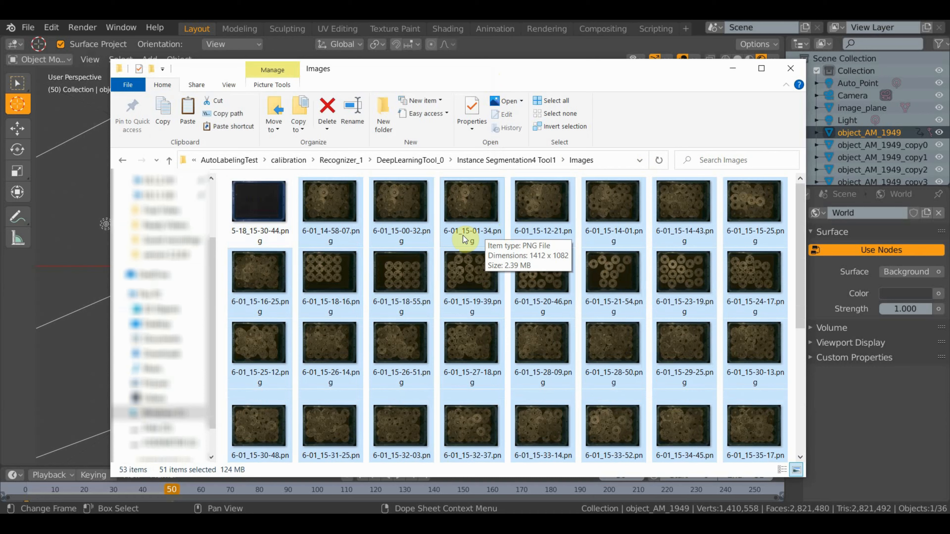
{"action": "key", "text": "ctrl+x"}
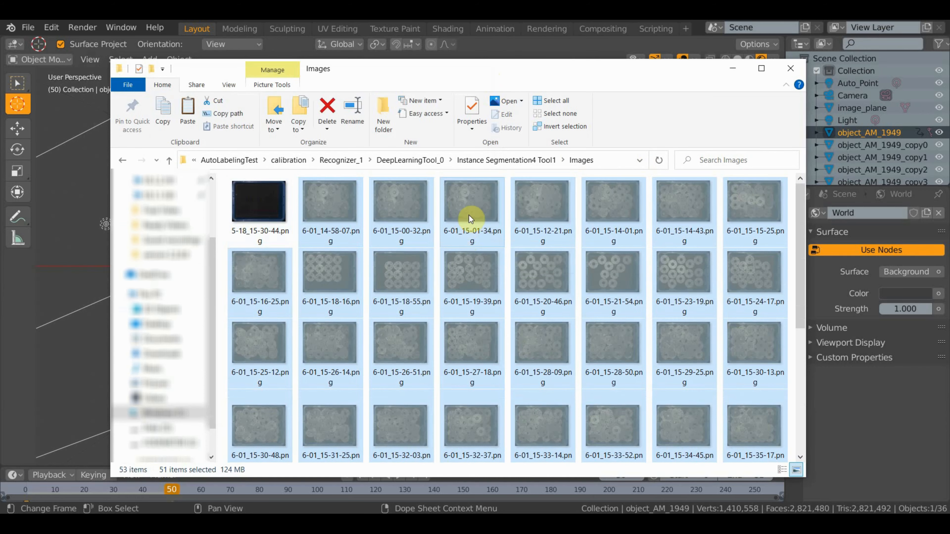
{"action": "right_click", "coordinate": [469, 215]}
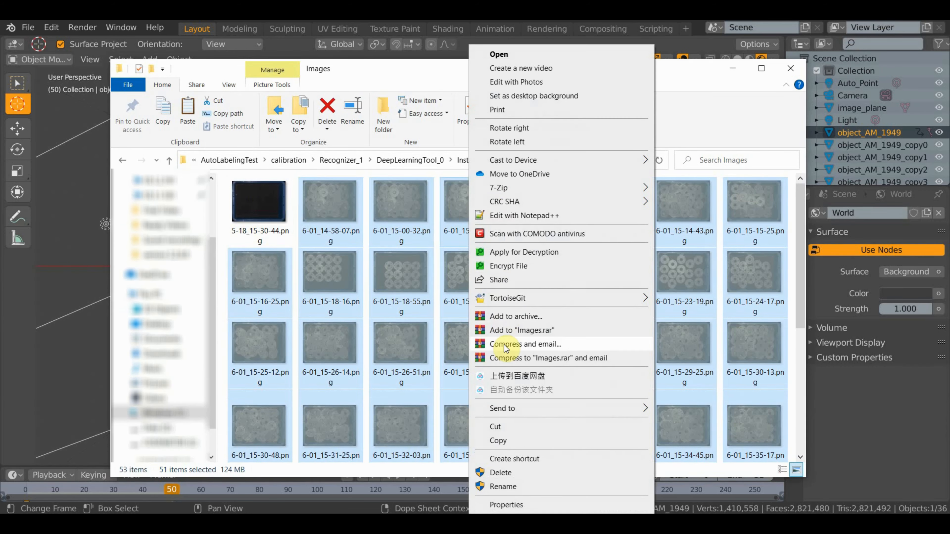
{"action": "left_click", "coordinate": [510, 429]}
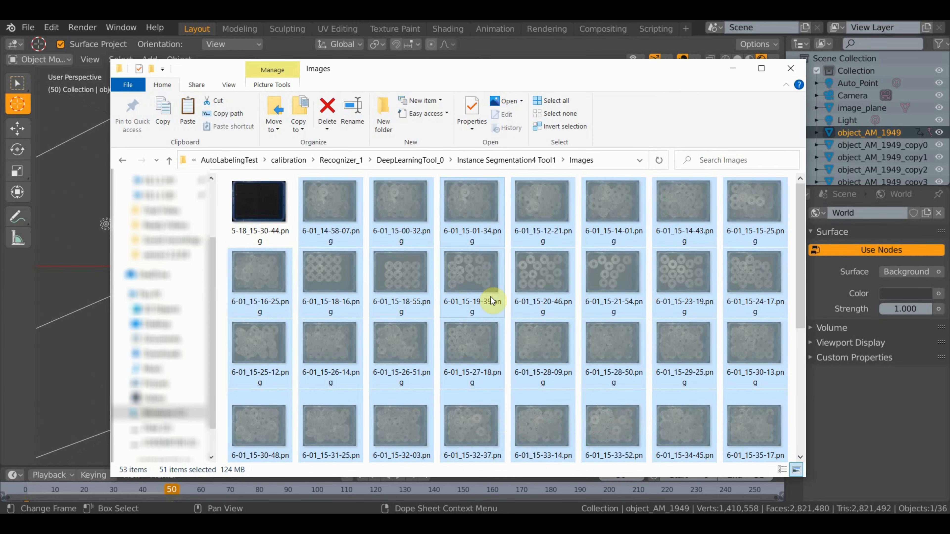
Step: Paste the cut images into the Template folder of AutoLabelingToolResults, and go back to the parent folder
{"action": "left_click", "coordinate": [662, 524]}
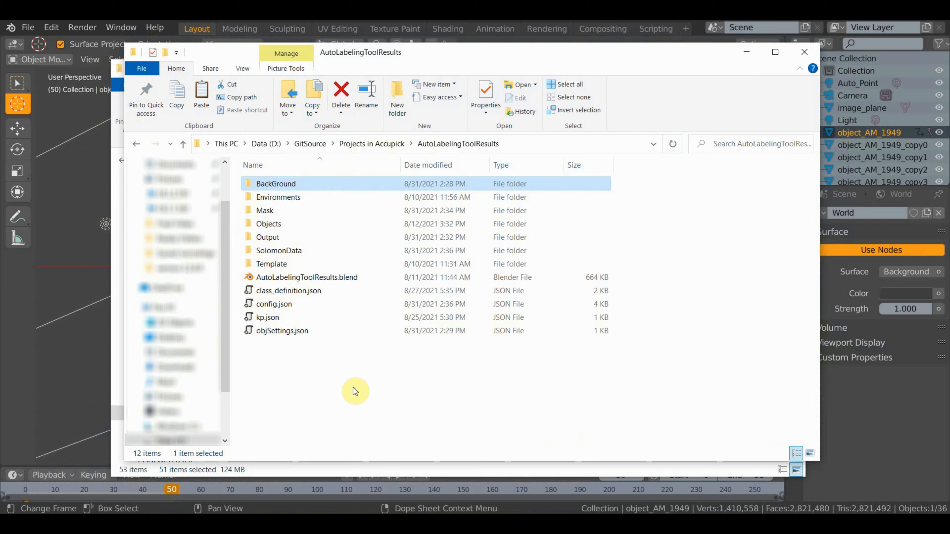
{"action": "double_click", "coordinate": [279, 265]}
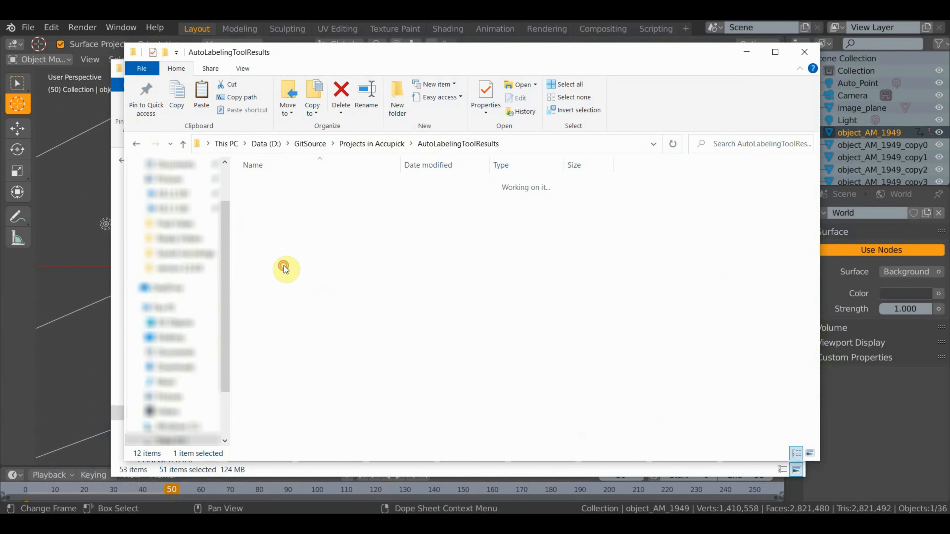
{"action": "right_click", "coordinate": [315, 250]}
{"action": "left_click", "coordinate": [356, 338]}
{"action": "left_click", "coordinate": [442, 240]}
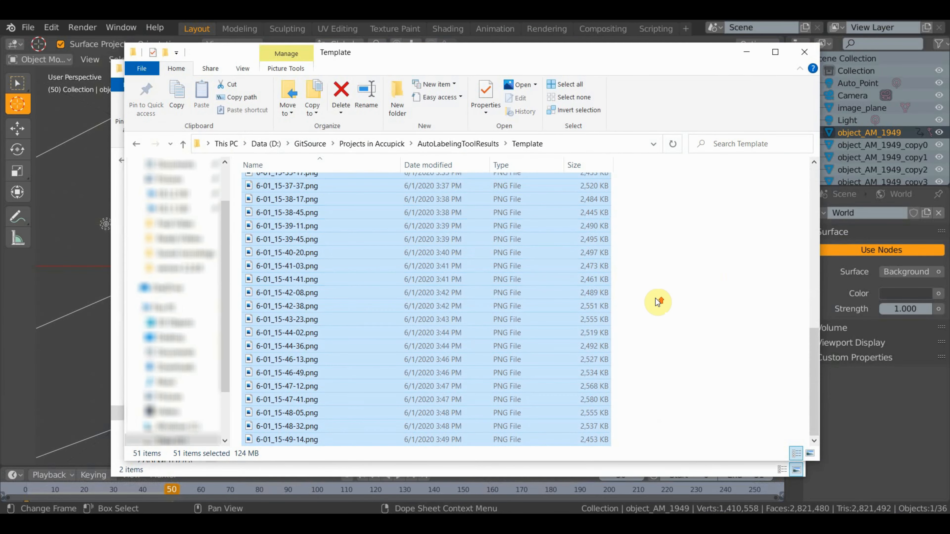
{"action": "left_click", "coordinate": [655, 275]}
{"action": "left_click", "coordinate": [188, 143]}
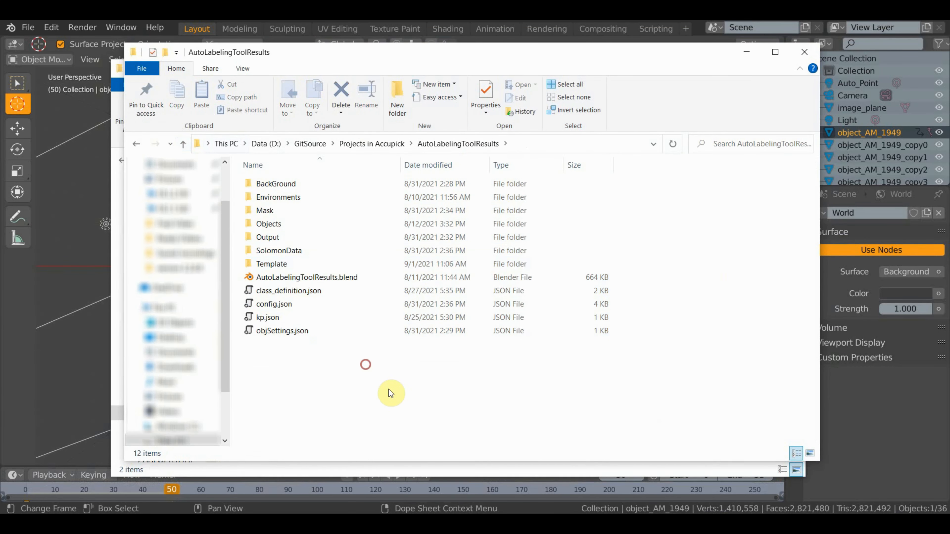
Step: Delete the remaining 5-18_15-30-44.png and project.json from the segmentation tool's Images folder
{"action": "left_click", "coordinate": [377, 470]}
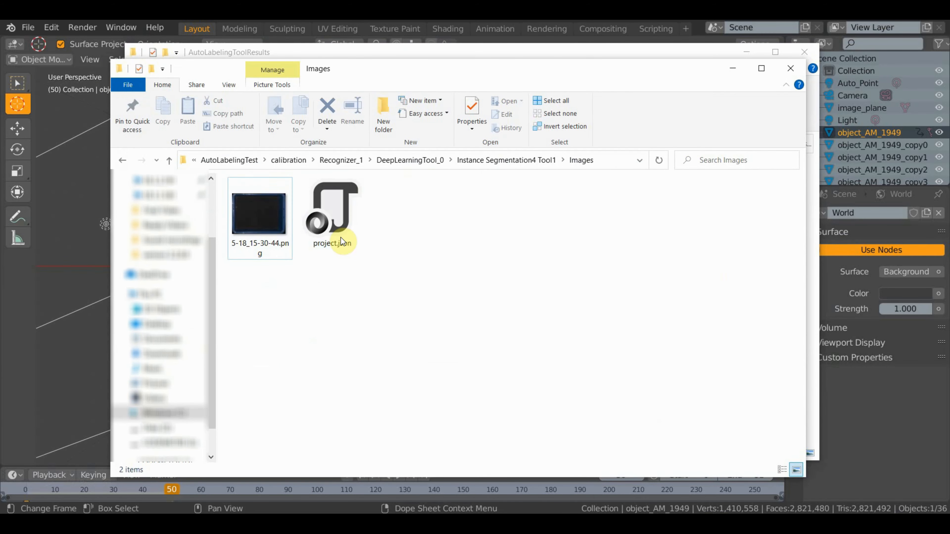
{"action": "left_click_drag", "start_coordinate": [476, 262], "coordinate": [268, 216]}
{"action": "right_click", "coordinate": [267, 222]}
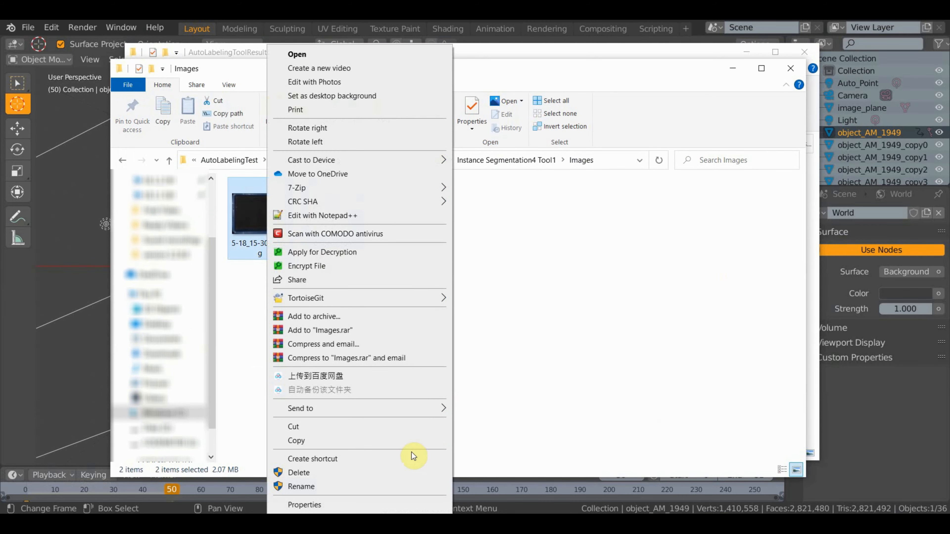
{"action": "left_click", "coordinate": [331, 472]}
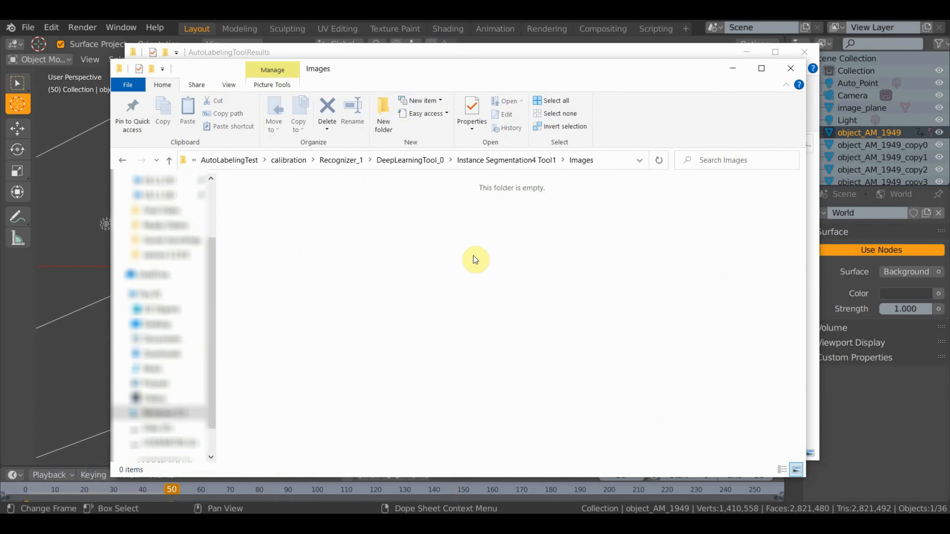
Step: Copy the Images folder's address as text and set it as the converter's save location in Blender
{"action": "right_click", "coordinate": [580, 161]}
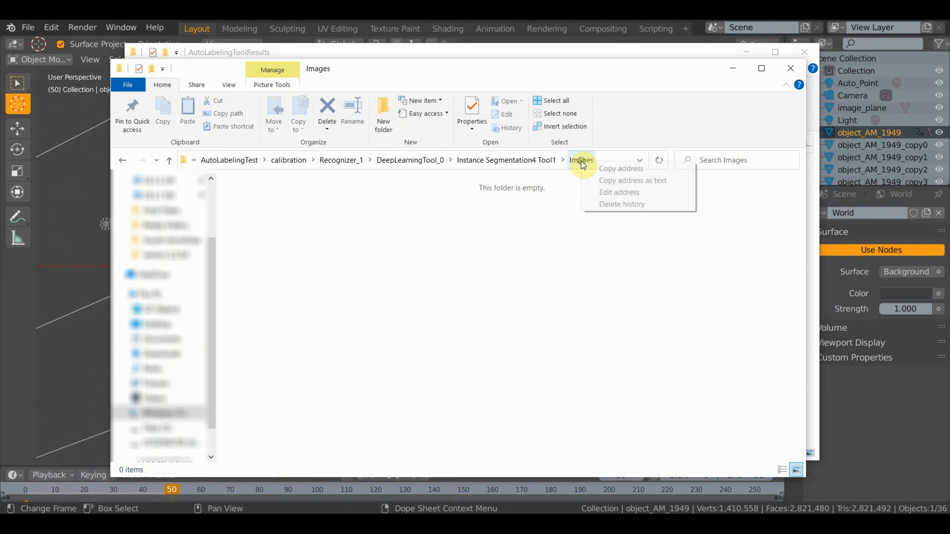
{"action": "left_click", "coordinate": [624, 181]}
{"action": "left_click", "coordinate": [732, 68]}
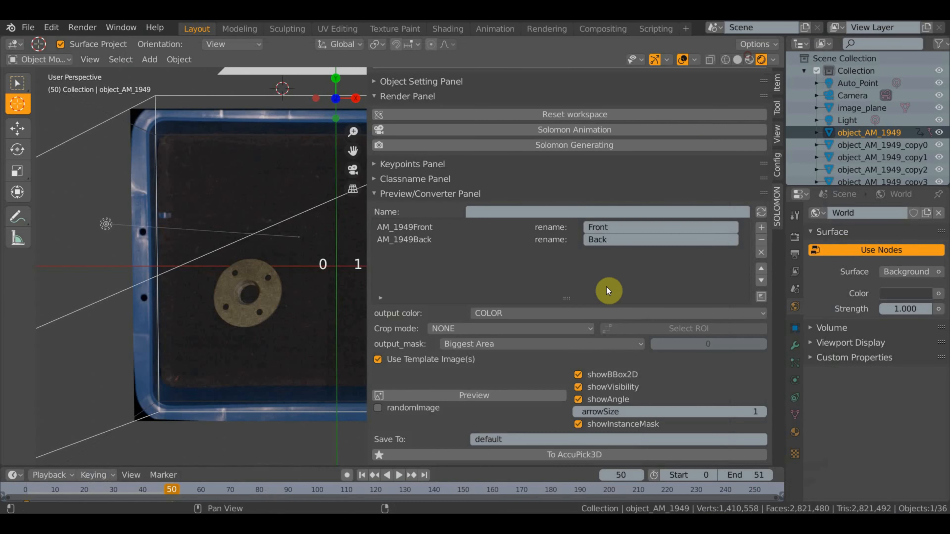
{"action": "left_click", "coordinate": [555, 439]}
{"action": "key", "text": "ctrl+v"}
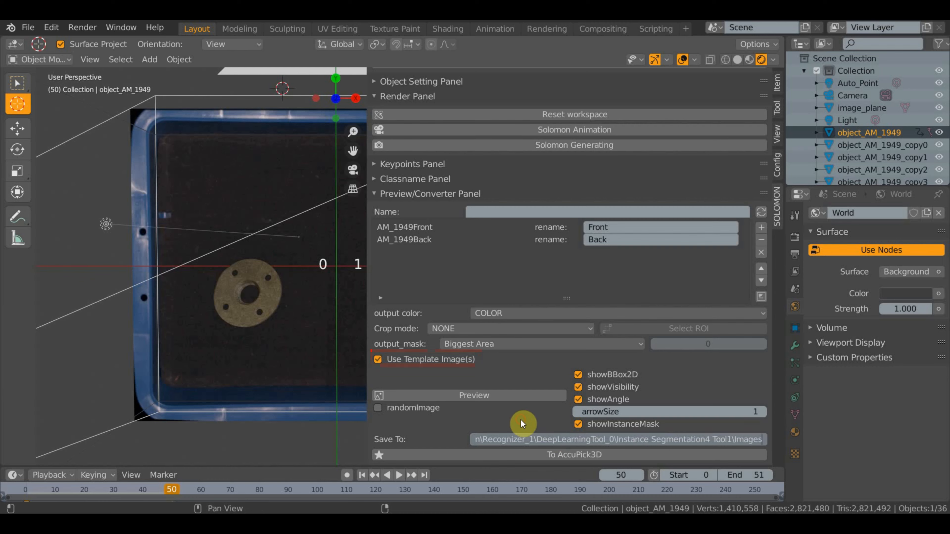
{"action": "key", "text": "Return"}
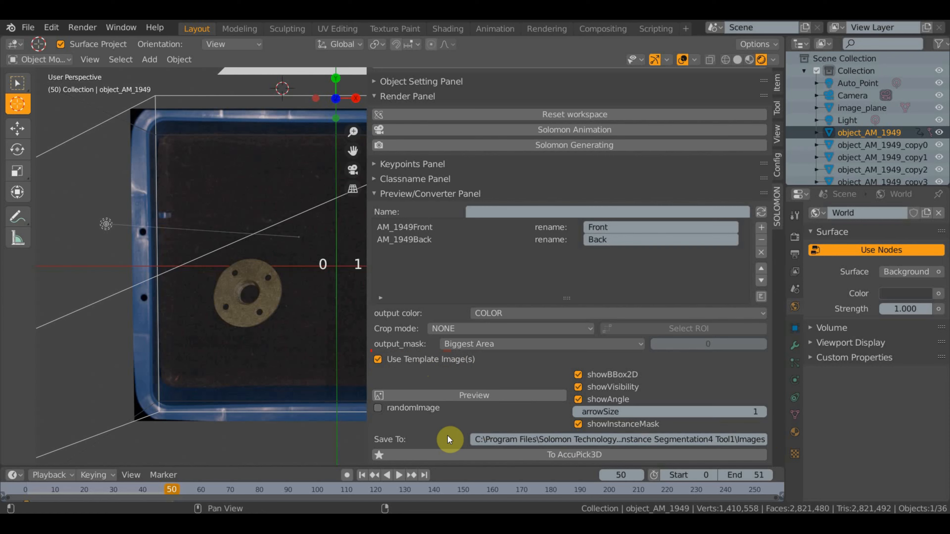
Step: Set number_images to 2000 in the render settings and save the config parameters
{"action": "left_click", "coordinate": [778, 165]}
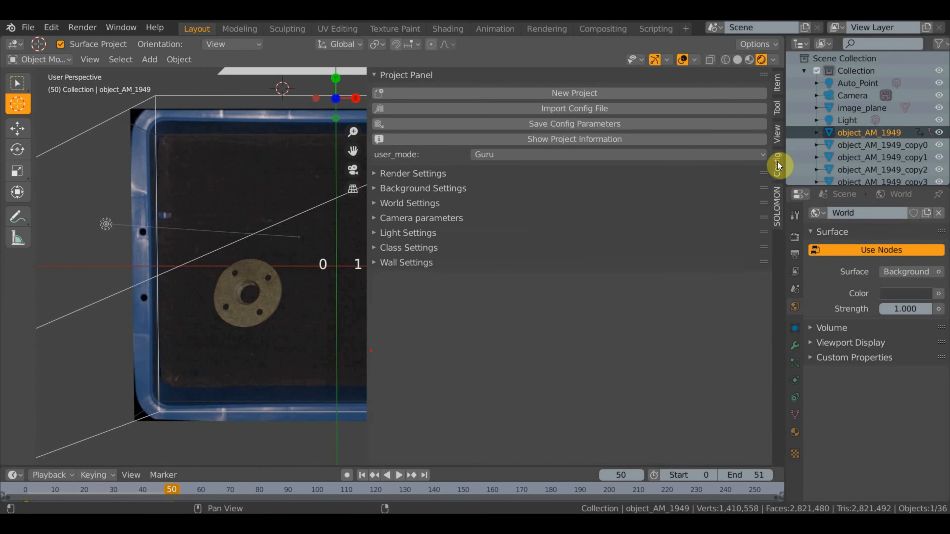
{"action": "left_click", "coordinate": [430, 173]}
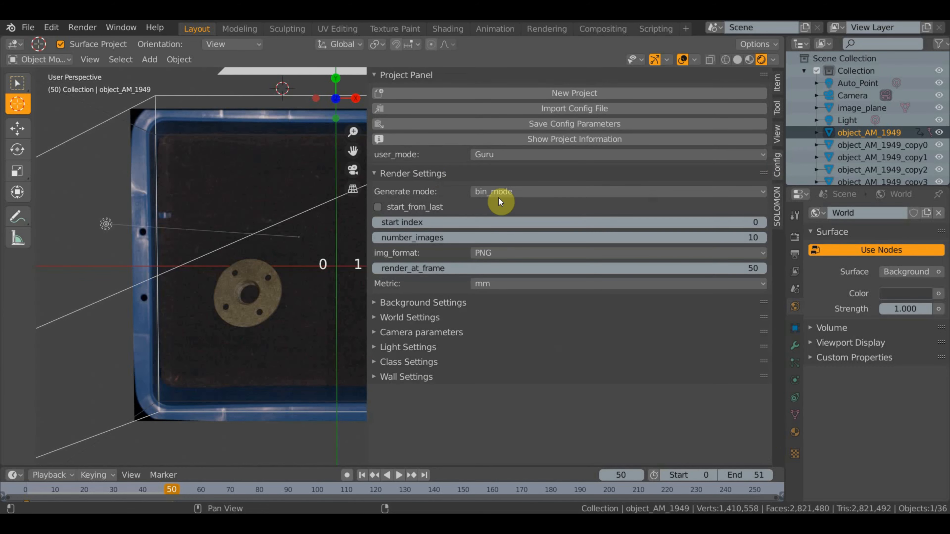
{"action": "left_click", "coordinate": [650, 239]}
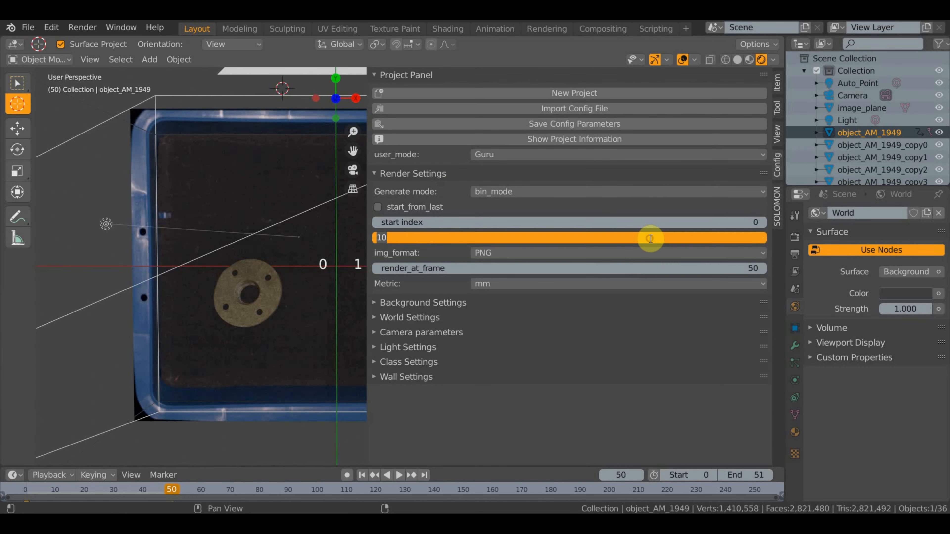
{"action": "type", "text": "2000"}
{"action": "key", "text": "Return"}
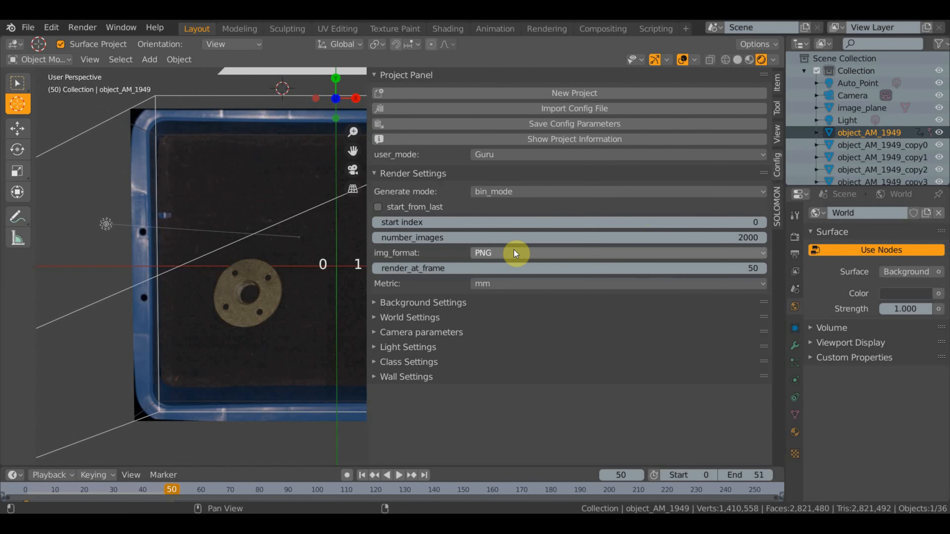
{"action": "left_click", "coordinate": [515, 172]}
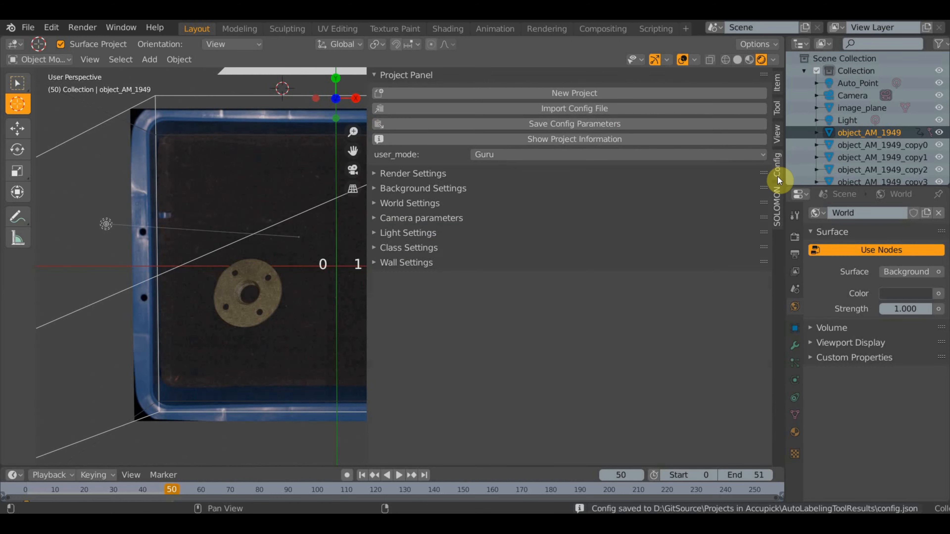
Step: Check the object settings of AM_1949, and start Solomon Generating to render the image set
{"action": "left_click", "coordinate": [777, 200]}
{"action": "left_click", "coordinate": [494, 221]}
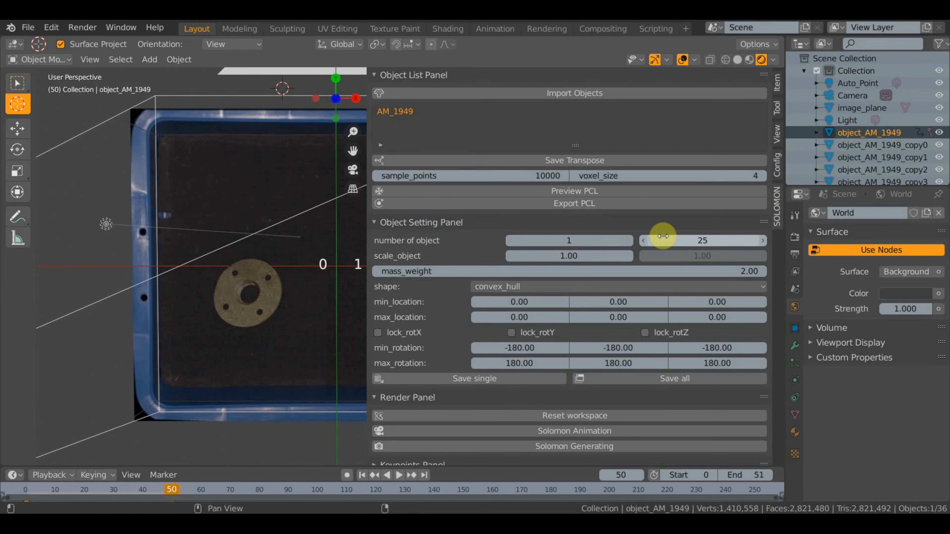
{"action": "left_click", "coordinate": [536, 223]}
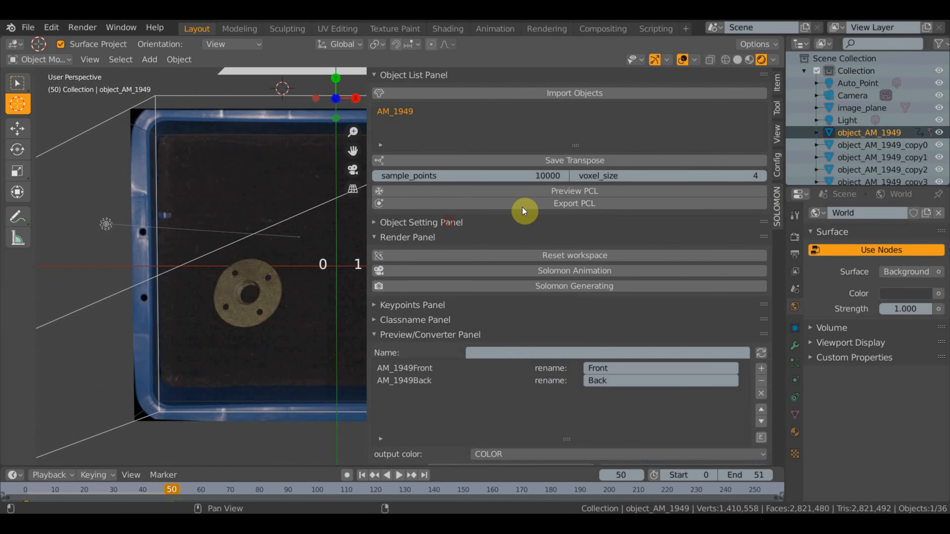
{"action": "scroll", "coordinate": [583, 295], "scroll_direction": "down", "scroll_amount": 6}
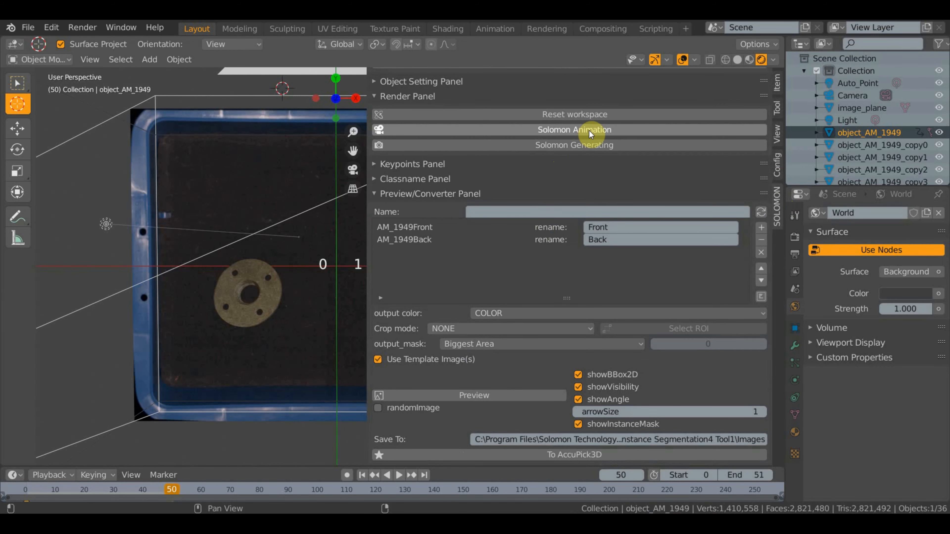
{"action": "left_click", "coordinate": [604, 144]}
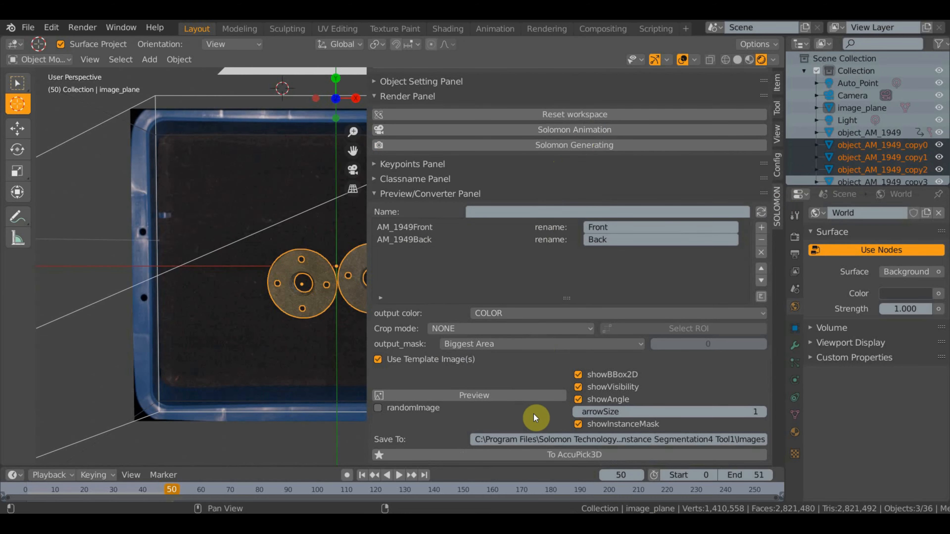
Step: Run the AccuPick3D conversion into the chosen Images folder, and minimize the folder window
{"action": "left_click", "coordinate": [532, 456]}
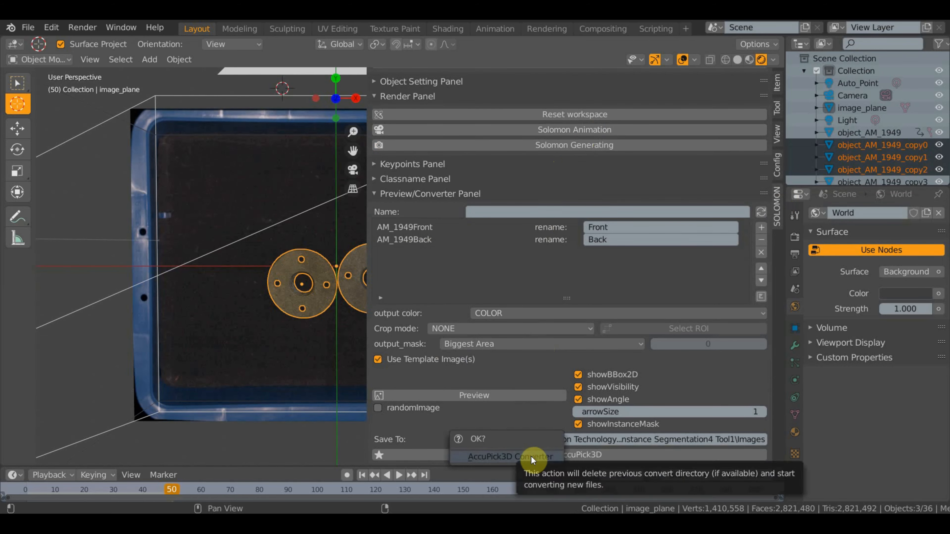
{"action": "left_click", "coordinate": [532, 456]}
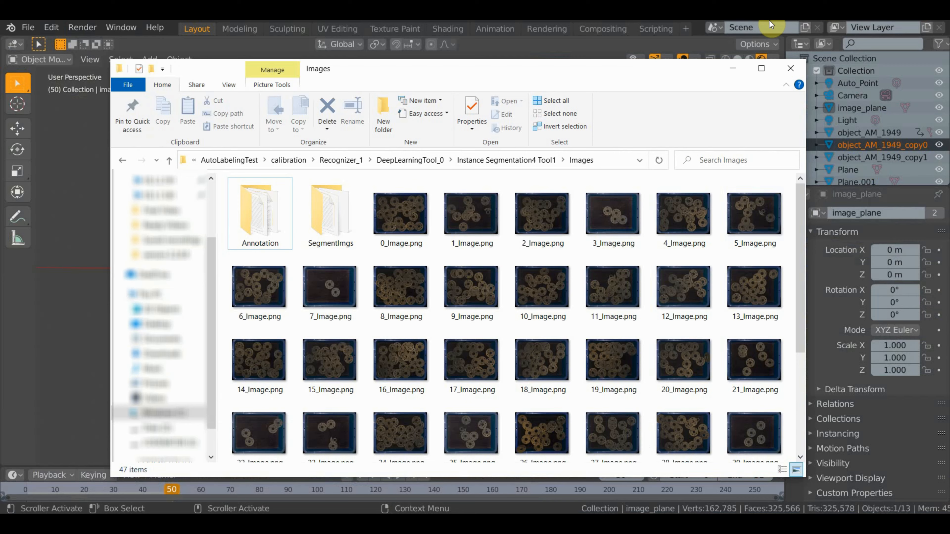
{"action": "left_click", "coordinate": [733, 68]}
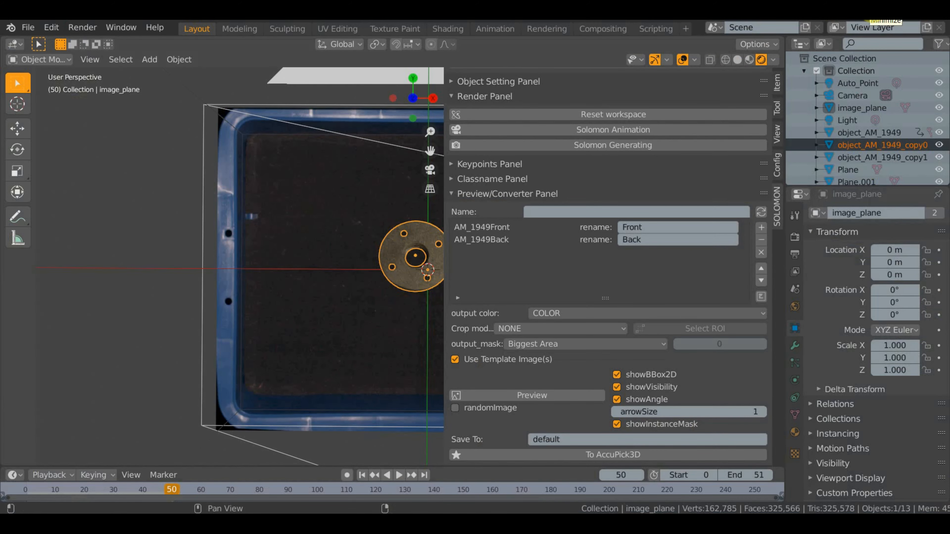
Step: Switch to AccuPick 3D and open the AI settings of the flowchart's Recognition block
{"action": "left_click", "coordinate": [874, 19]}
{"action": "left_click", "coordinate": [810, 94]}
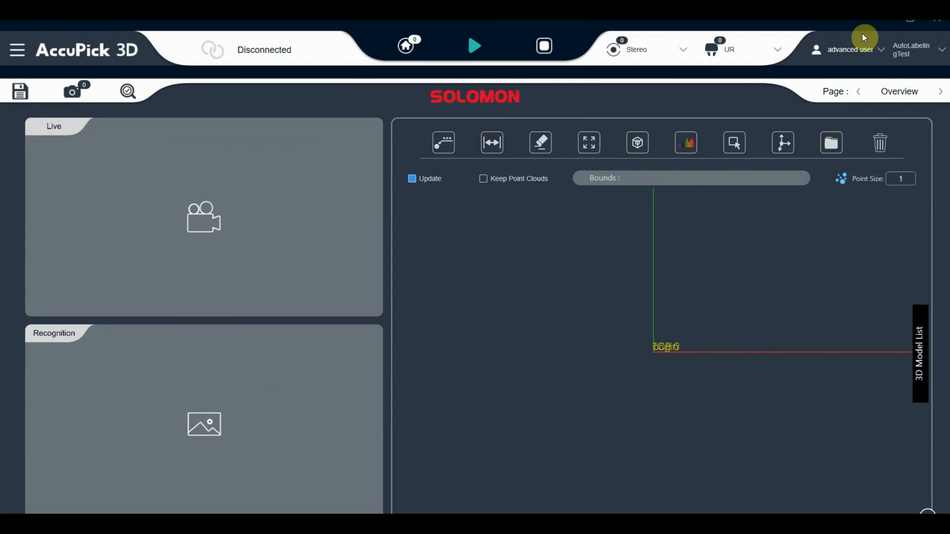
{"action": "left_click", "coordinate": [941, 94]}
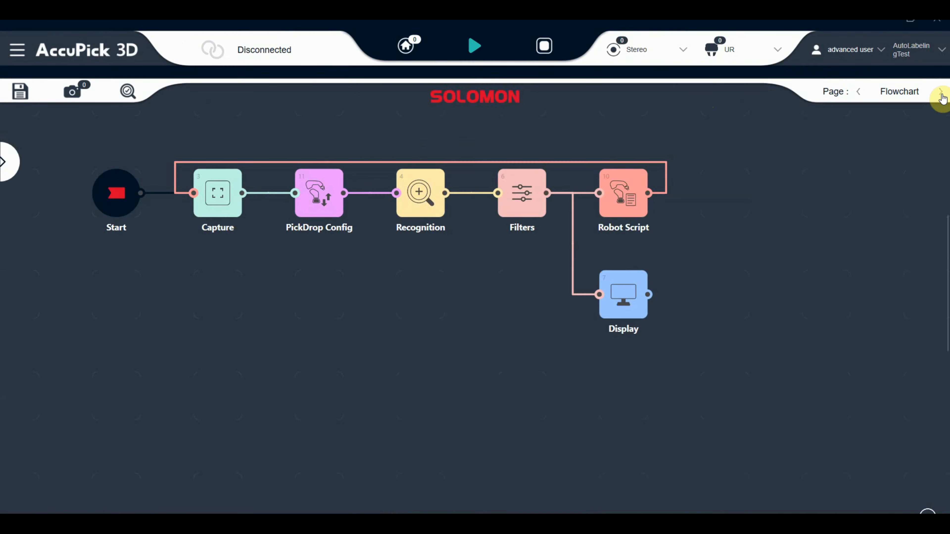
{"action": "double_click", "coordinate": [419, 207]}
{"action": "left_click", "coordinate": [311, 228]}
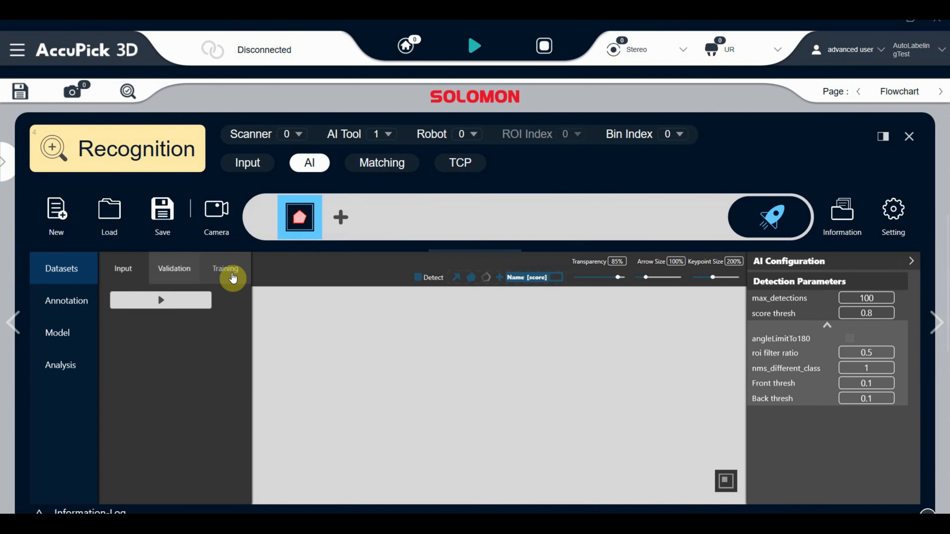
Step: Add all the converted images in the Images folder to the training dataset
{"action": "left_click", "coordinate": [233, 278]}
{"action": "left_click", "coordinate": [234, 307]}
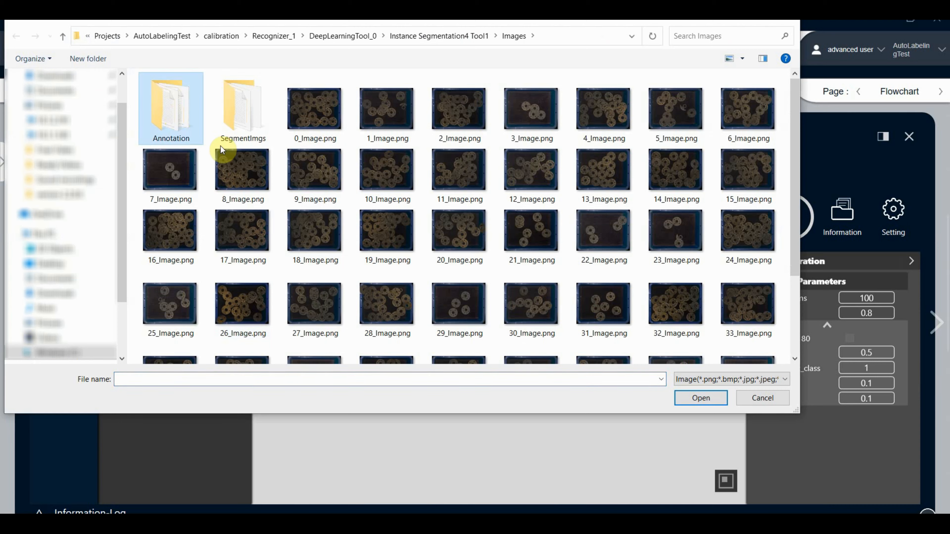
{"action": "key", "text": "ctrl+a"}
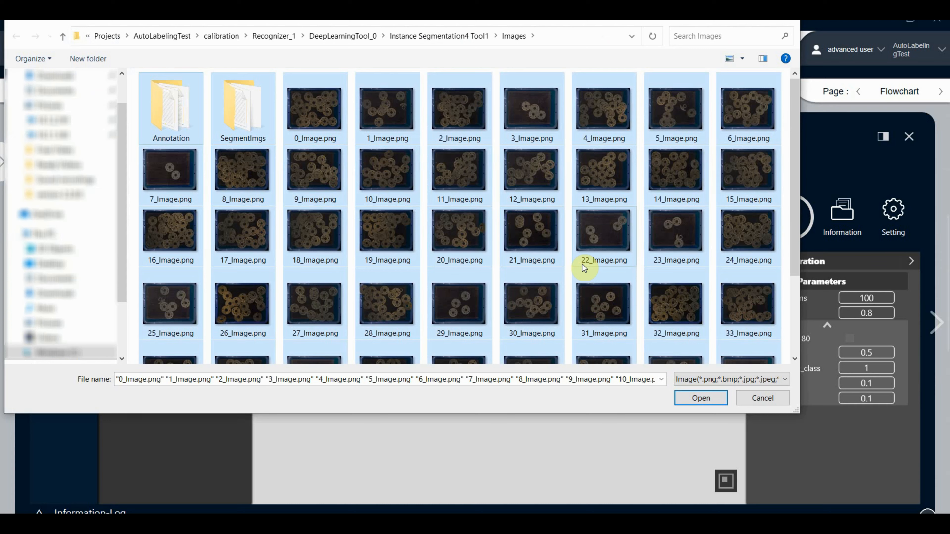
{"action": "left_click", "coordinate": [688, 399]}
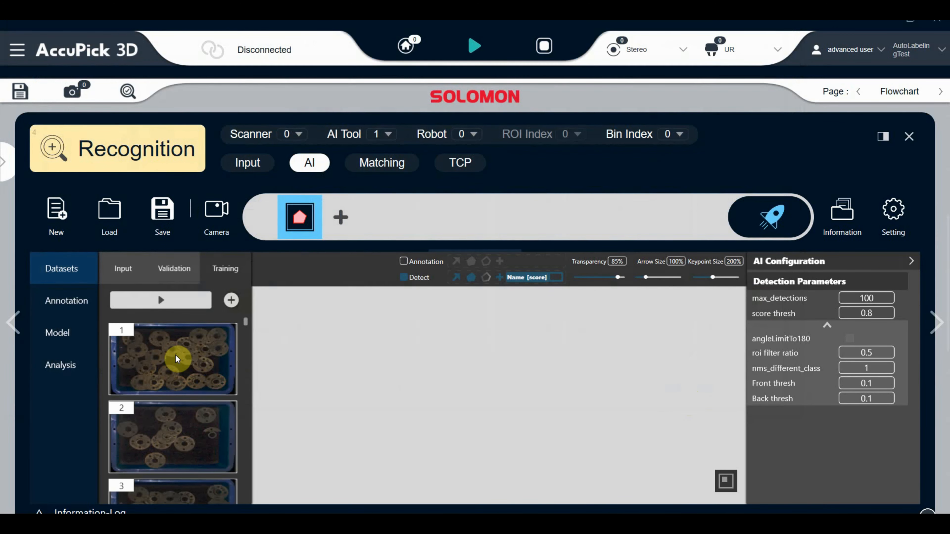